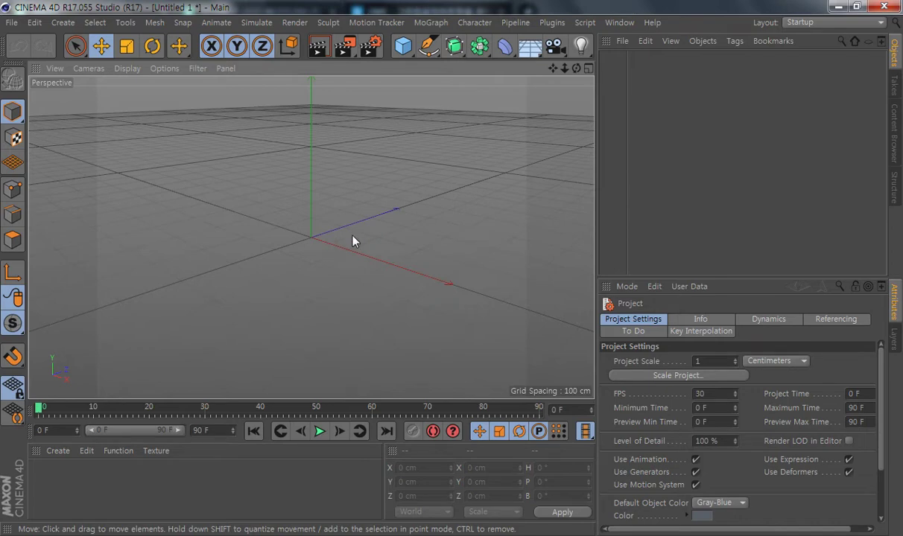
# Step: Switch to Chrome, search Google for "lego blueprint" in a new tab and show the image results
pyautogui.moveTo(106, 533)
pyautogui.click(103, 506)
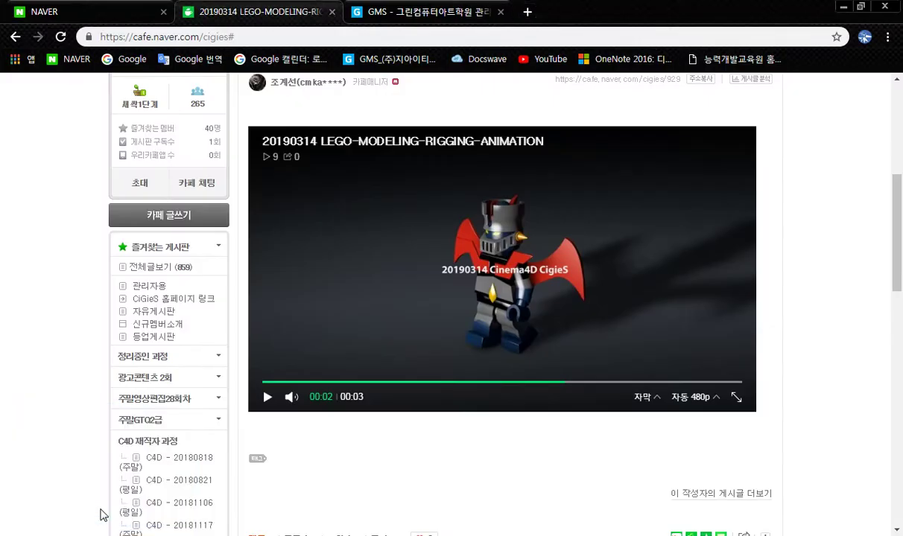
pyautogui.click(529, 12)
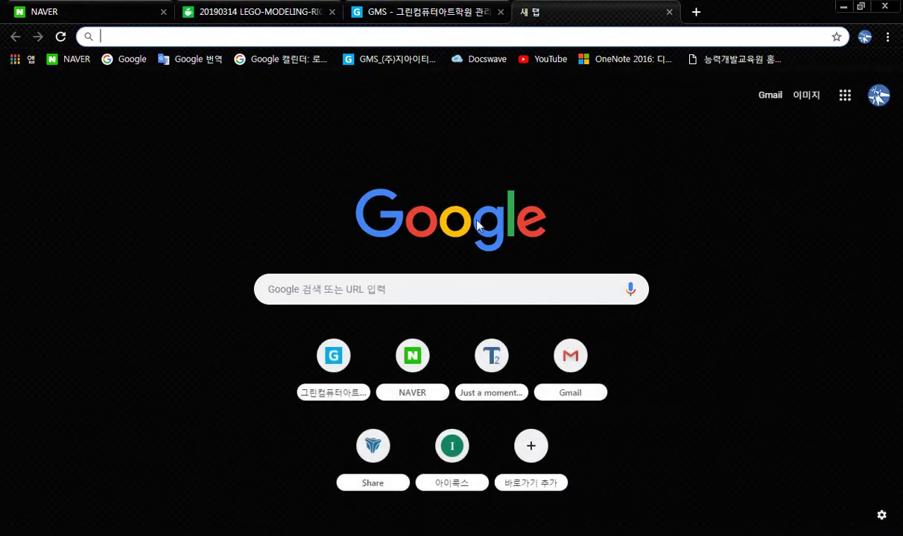
pyautogui.click(425, 288)
pyautogui.write('lego')
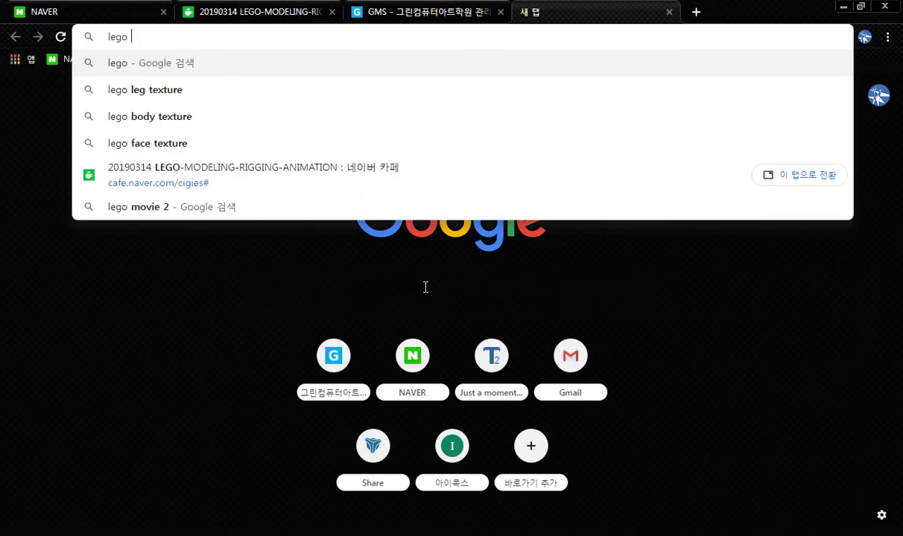
pyautogui.write(' blue')
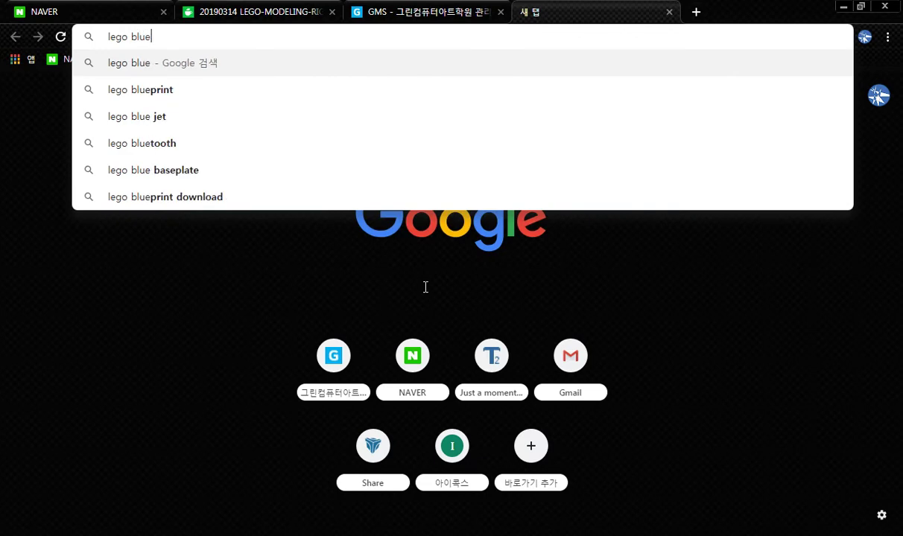
pyautogui.press('Down')
pyautogui.press('Return')
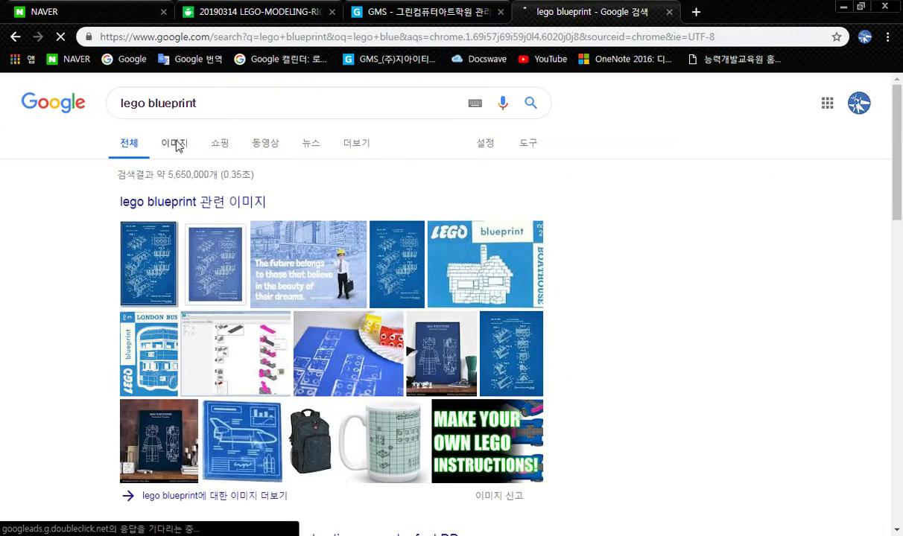
pyautogui.click(175, 145)
# Step: Find the LEGO MAN Art Print minifigure blueprint among the image results and try to save the picture to disk
pyautogui.scroll(-3, 445, 421)
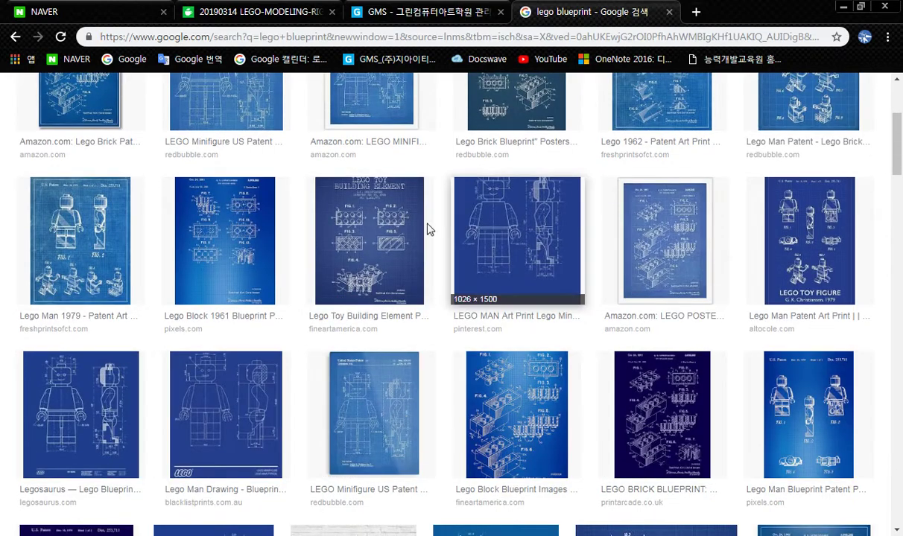
pyautogui.scroll(3, 583, 363)
pyautogui.scroll(-3, 582, 363)
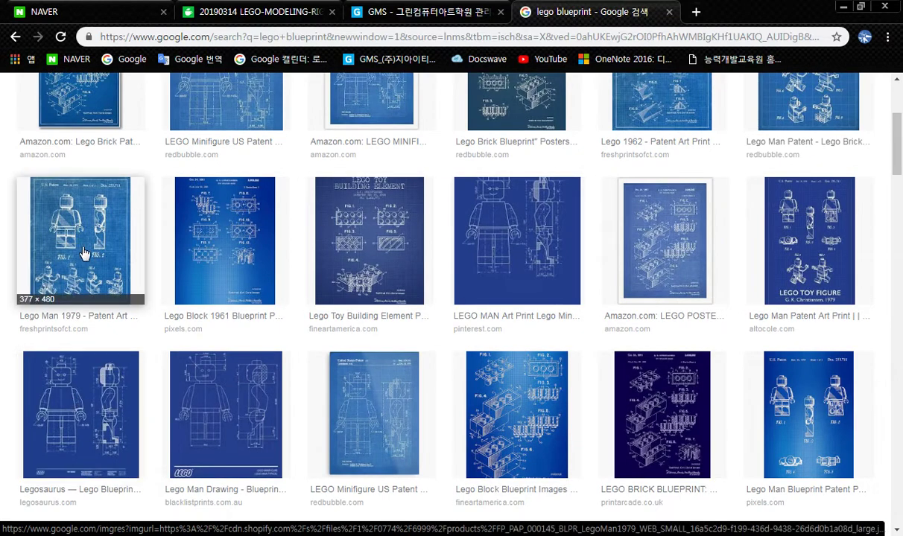
pyautogui.click(509, 238)
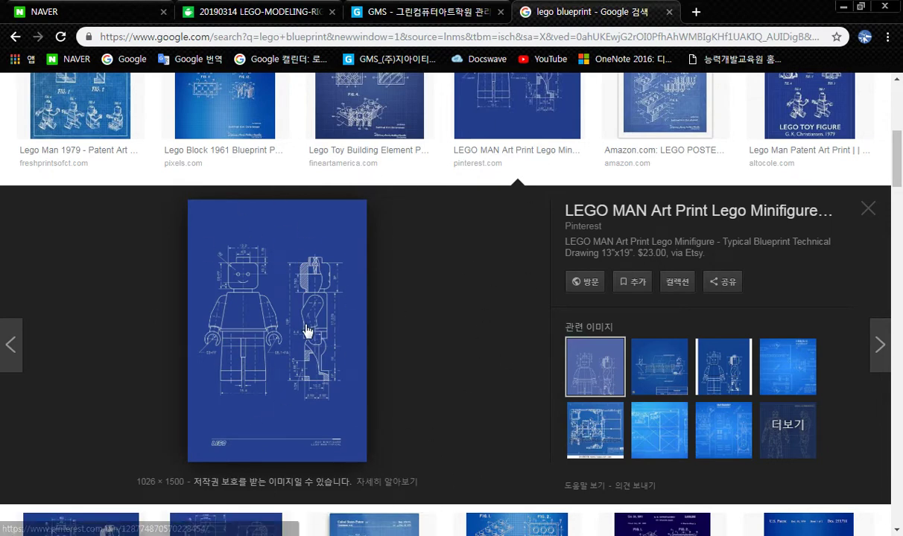
pyautogui.rightClick(283, 306)
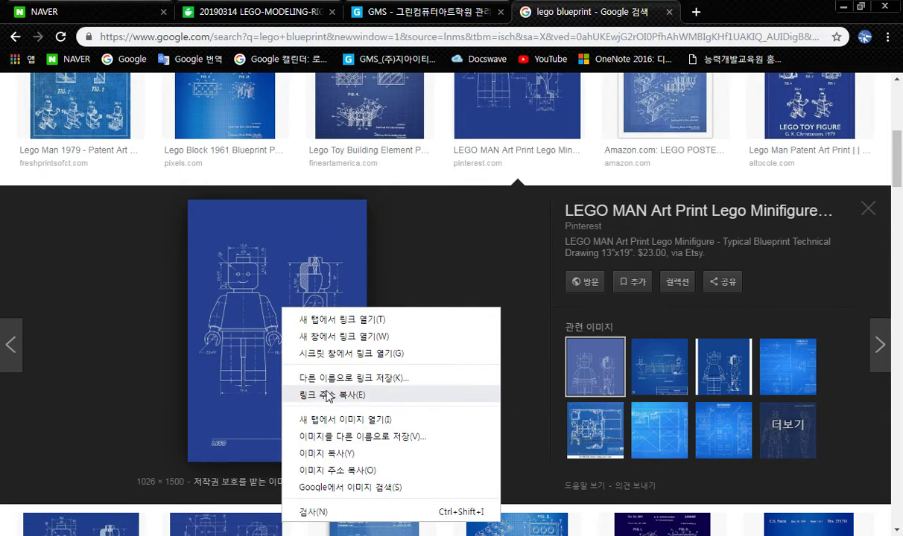
pyautogui.click(395, 436)
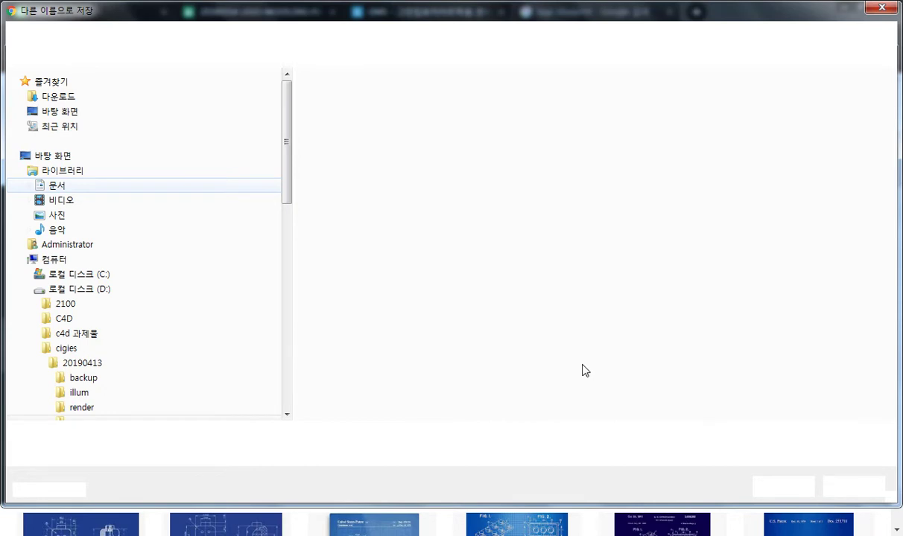
# Step: Force-quit the unresponsive Chrome through Windows Task Manager, and close Task Manager
pyautogui.hotkey('ctrl', 'shift', 'Escape')
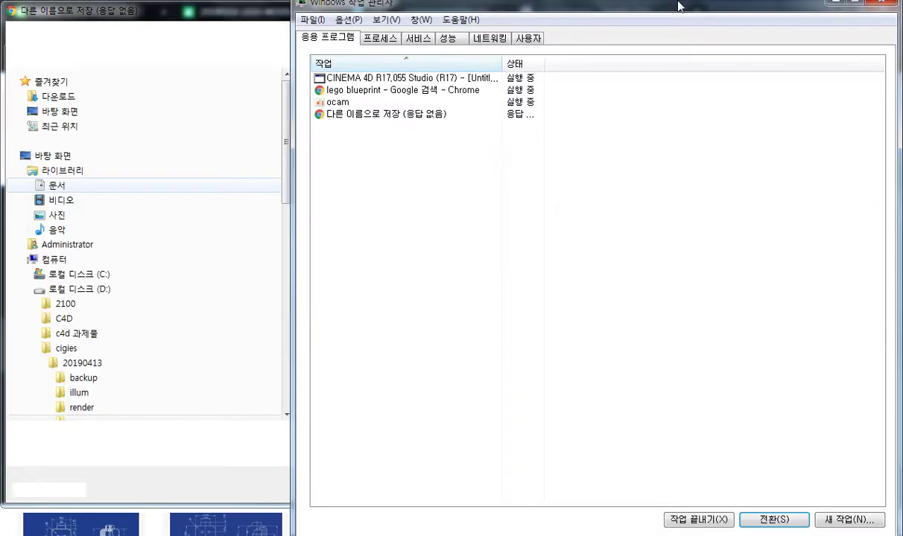
pyautogui.click(363, 90)
pyautogui.click(656, 519)
pyautogui.click(445, 331)
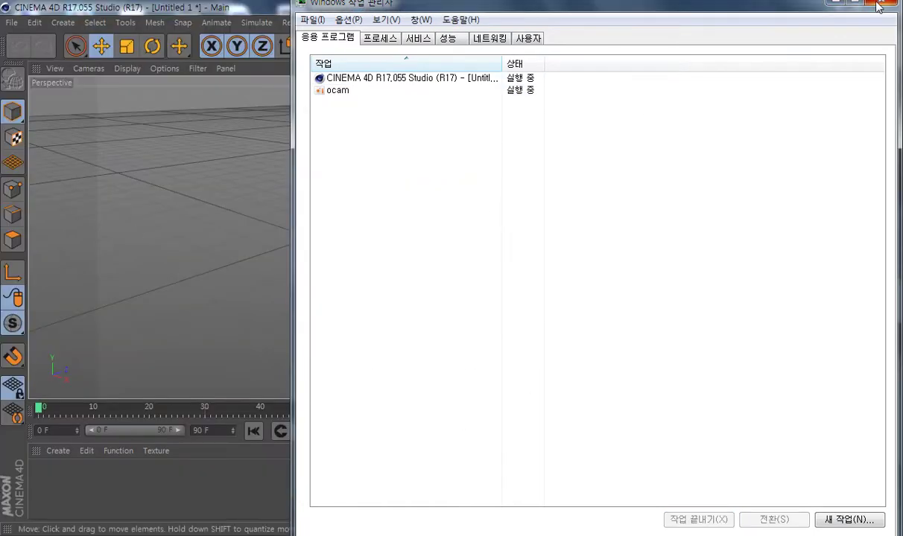
pyautogui.click(884, 5)
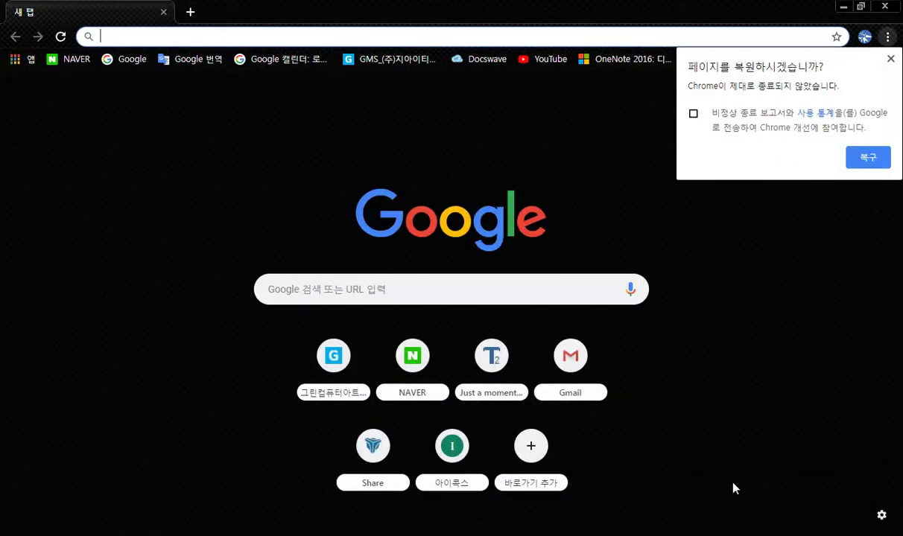
# Step: Dismiss Chrome's page restore offer and search Google Images for "lego blueprint"
pyautogui.click(890, 58)
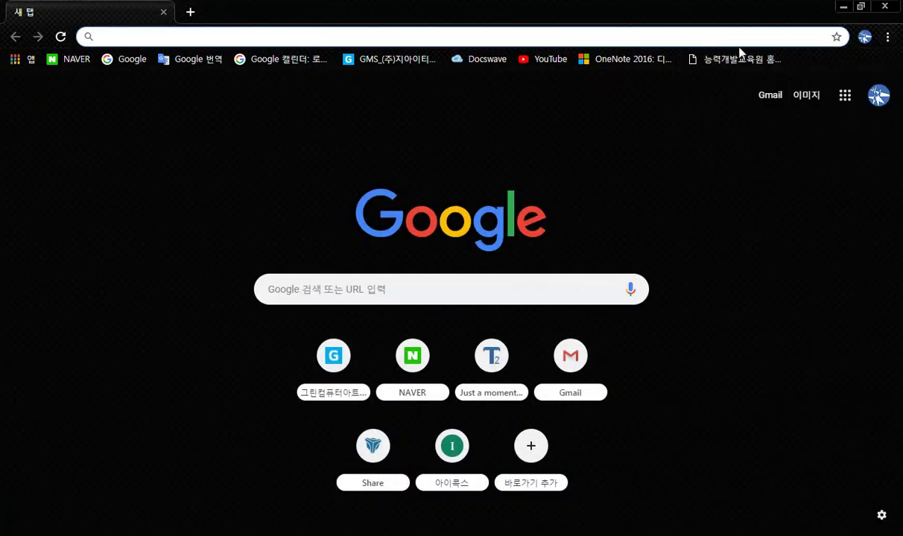
pyautogui.write('lego')
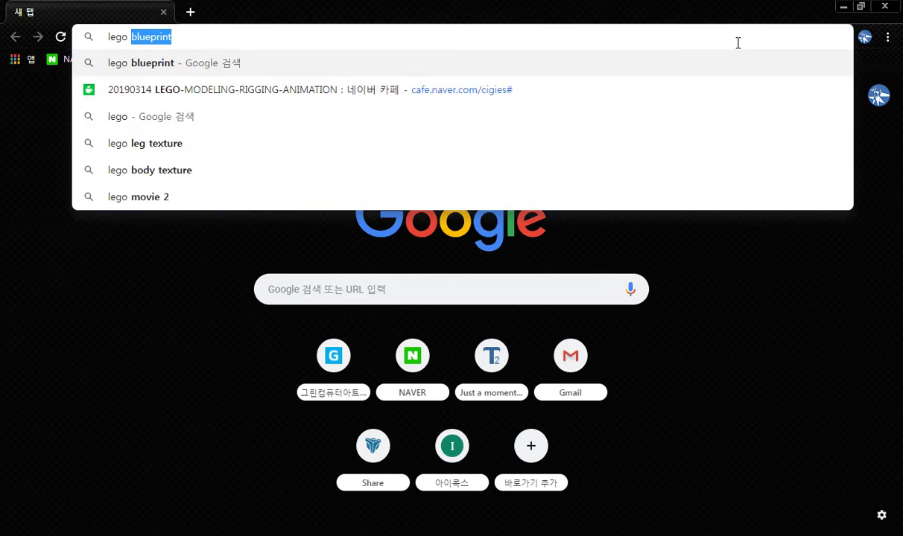
pyautogui.press('Return')
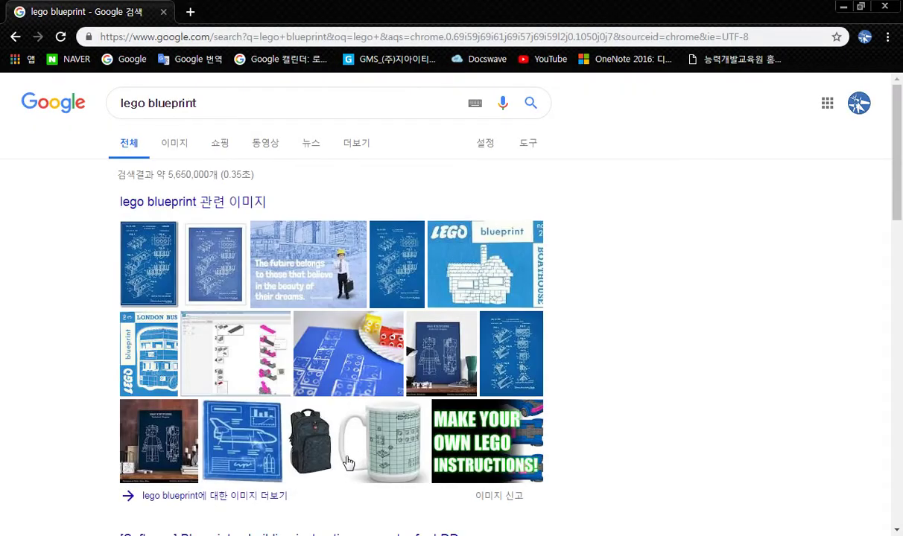
pyautogui.click(174, 143)
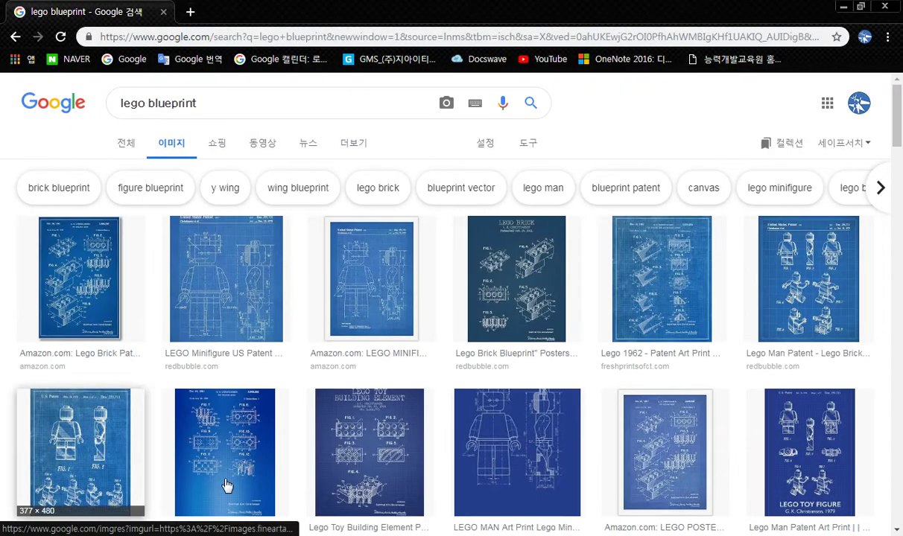
# Step: Preview the LEGO MAN Art Print minifigure blueprint from Pinterest and start saving its image to disk
pyautogui.click(503, 483)
pyautogui.scroll(-2, 277, 181)
pyautogui.rightClick(274, 174)
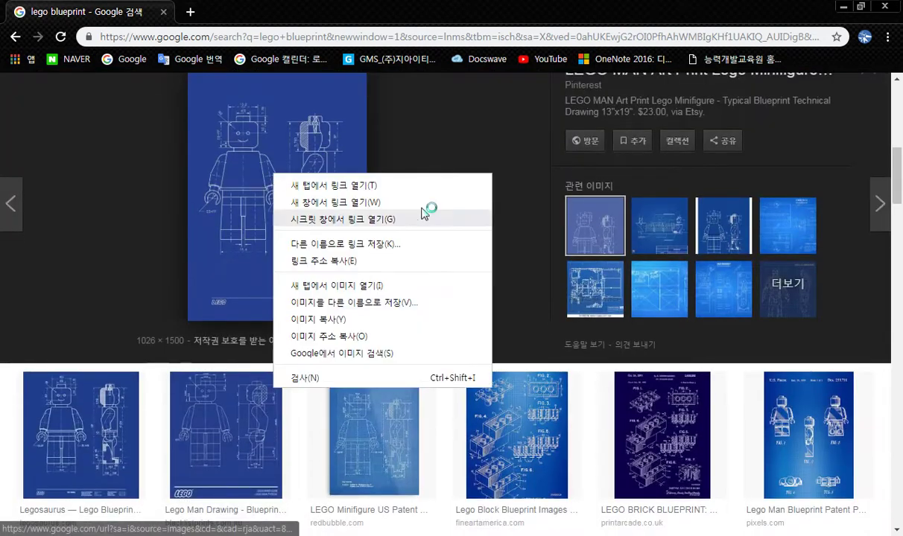
pyautogui.click(357, 302)
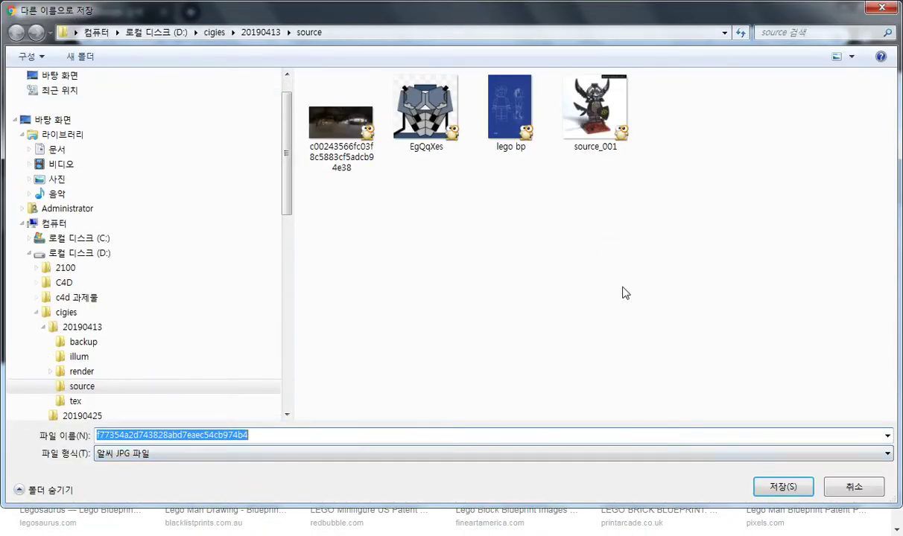
# Step: Save the blueprint image in the D:\cigies folder under the name lego bp
pyautogui.click(214, 32)
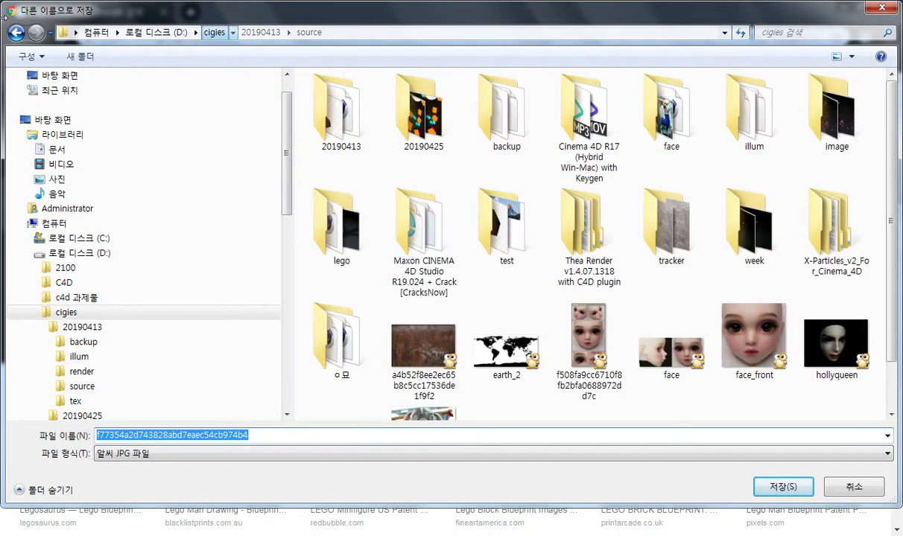
pyautogui.click(417, 112)
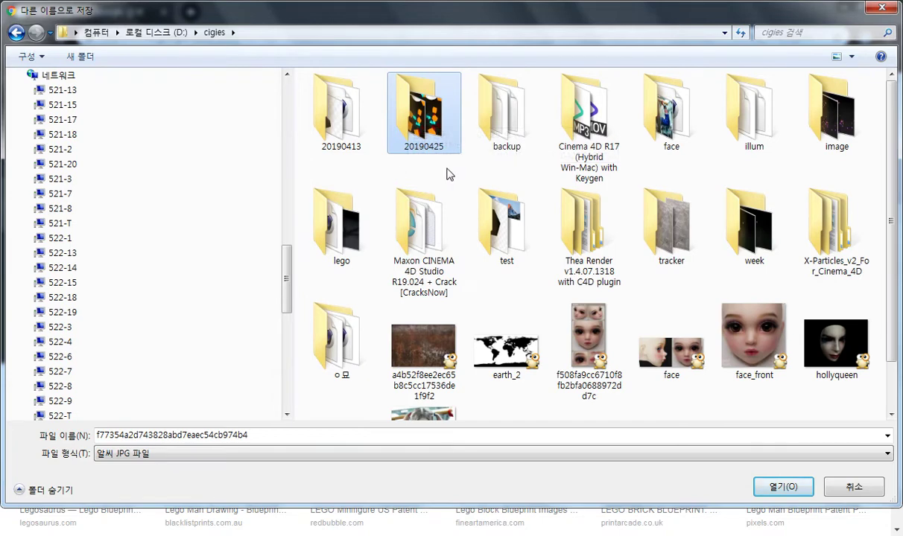
pyautogui.click(710, 416)
pyautogui.scroll(-2, 474, 246)
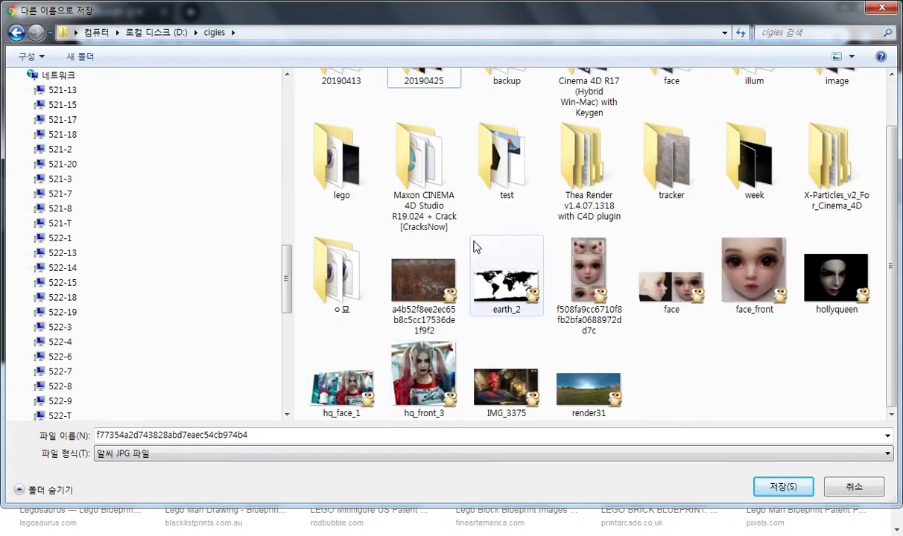
pyautogui.scroll(2, 682, 344)
pyautogui.scroll(-2, 625, 101)
pyautogui.scroll(2, 515, 252)
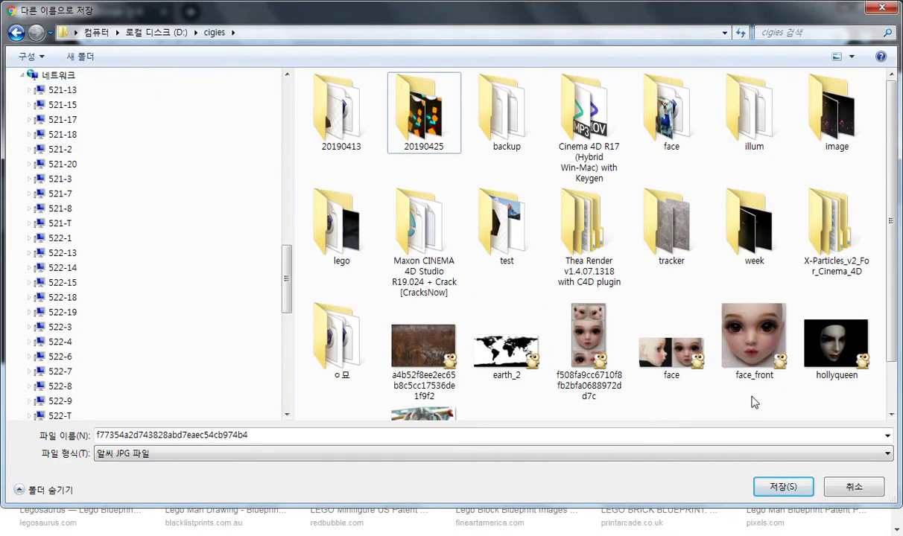
pyautogui.click(317, 434)
pyautogui.write('lego bp')
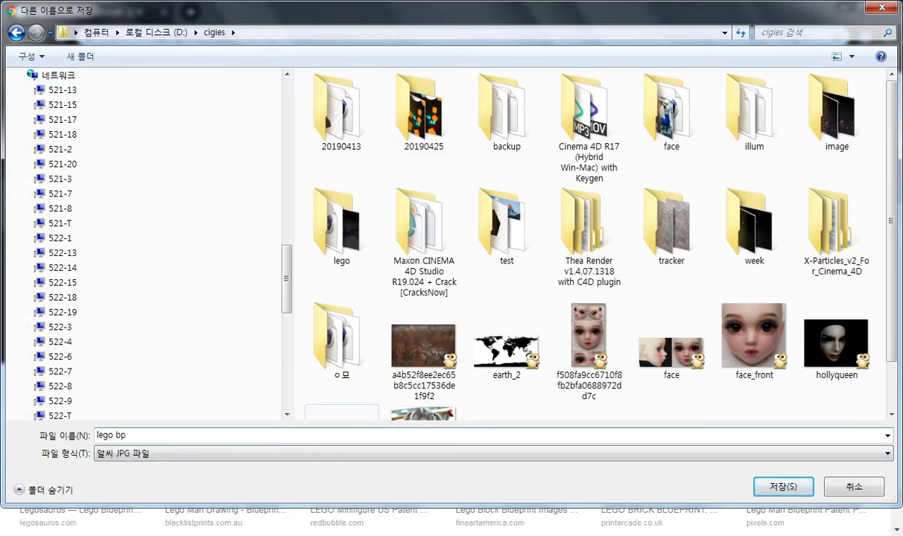
pyautogui.press('Return')
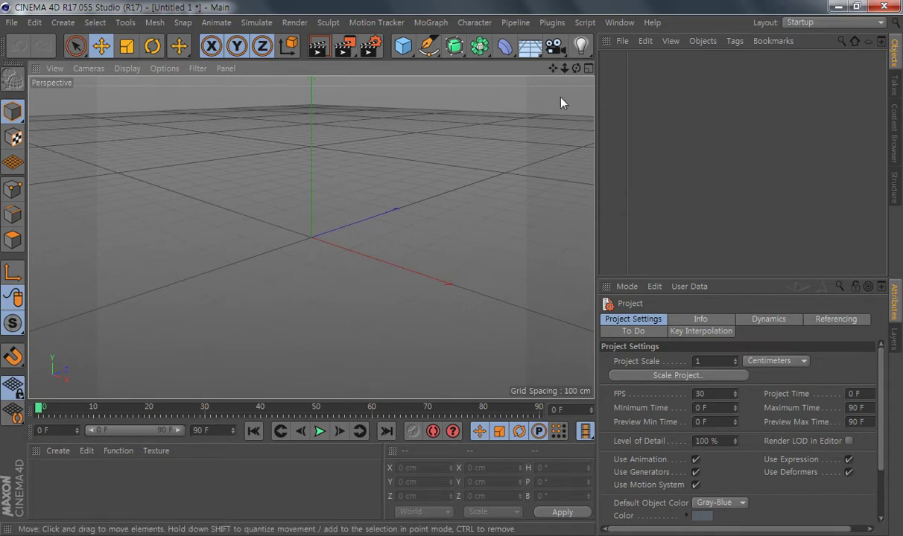
# Step: Show all four viewports in Cinema 4D and open the background settings of the Right view's configuration
pyautogui.click(590, 69)
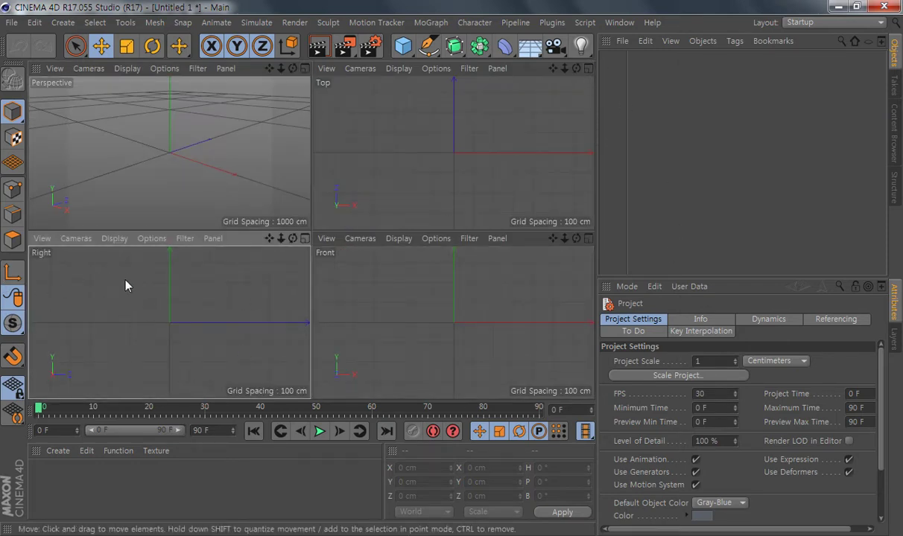
pyautogui.click(151, 239)
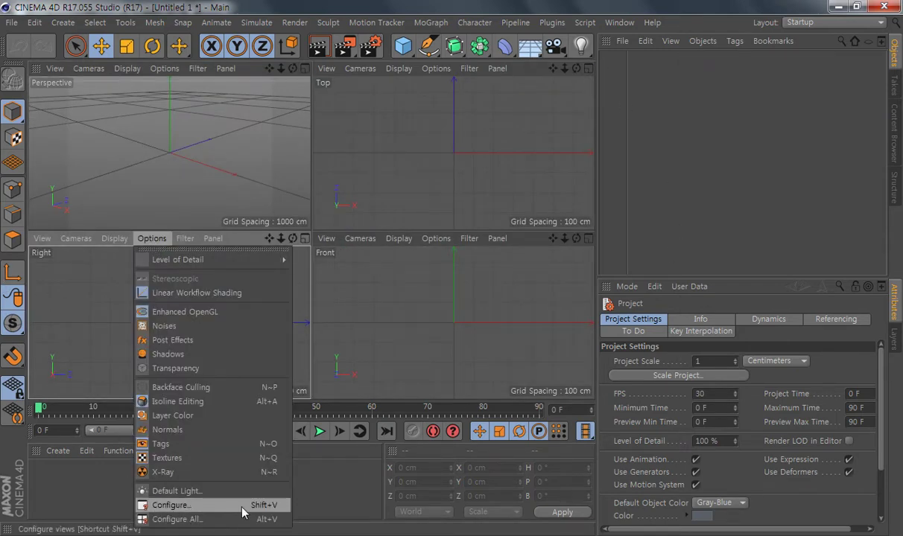
pyautogui.click(178, 506)
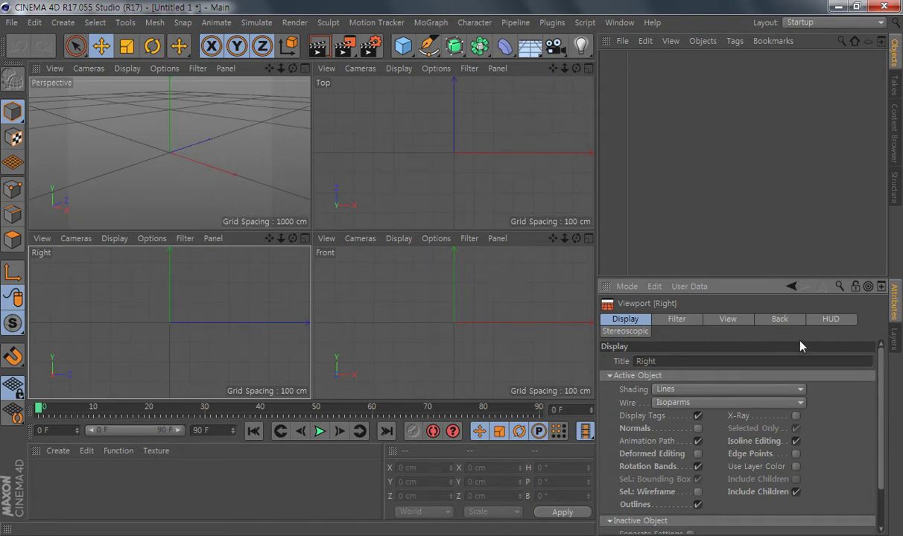
pyautogui.click(787, 322)
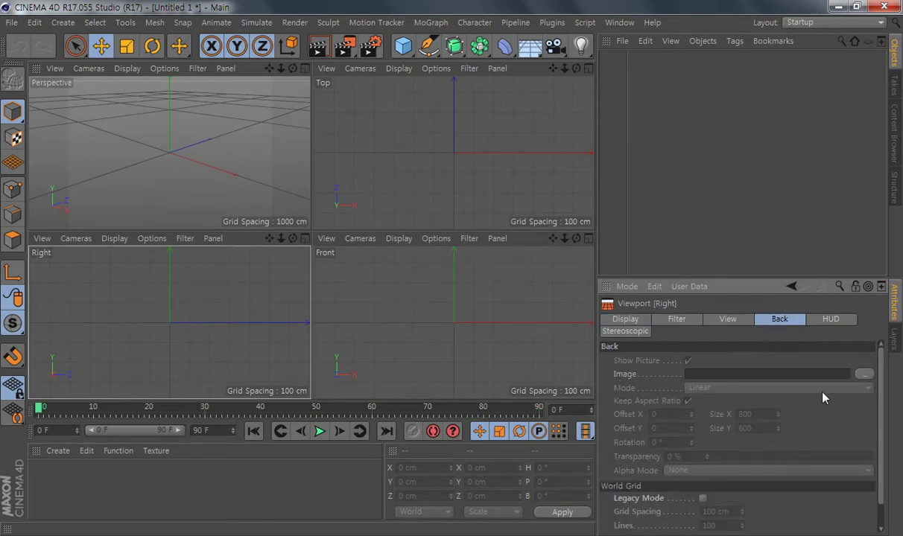
# Step: Load lego bp.jpg from the D:\cigies folder as the Right viewport's background image
pyautogui.click(864, 374)
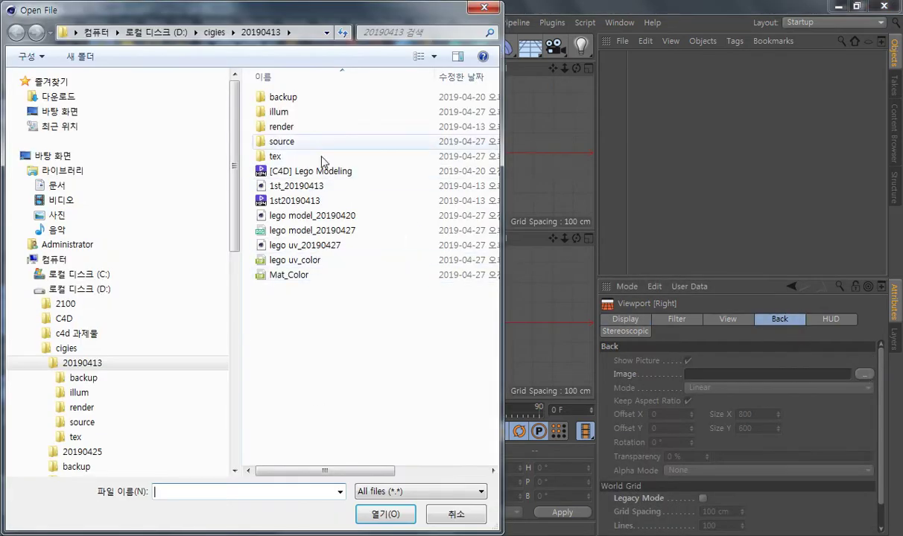
pyautogui.click(74, 348)
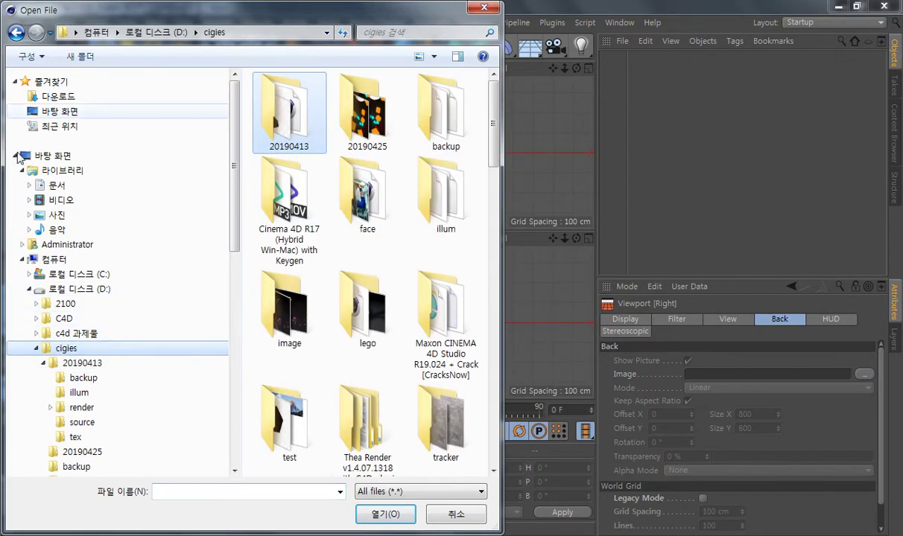
pyautogui.scroll(-10, 400, 399)
pyautogui.scroll(3, 417, 331)
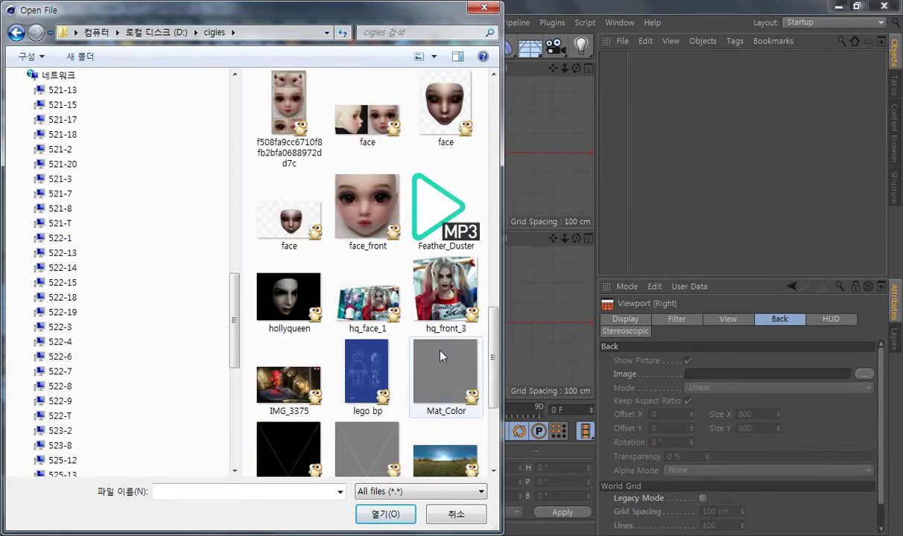
pyautogui.click(360, 387)
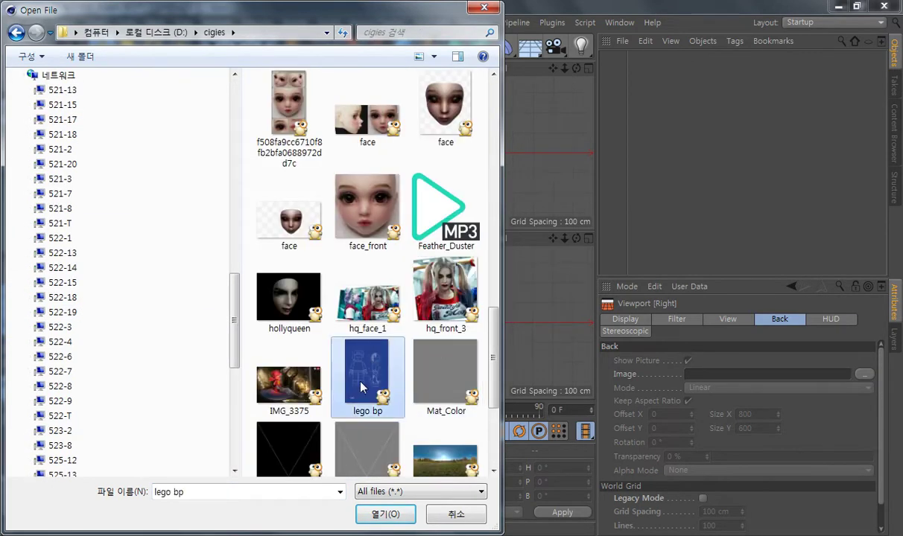
pyautogui.click(384, 515)
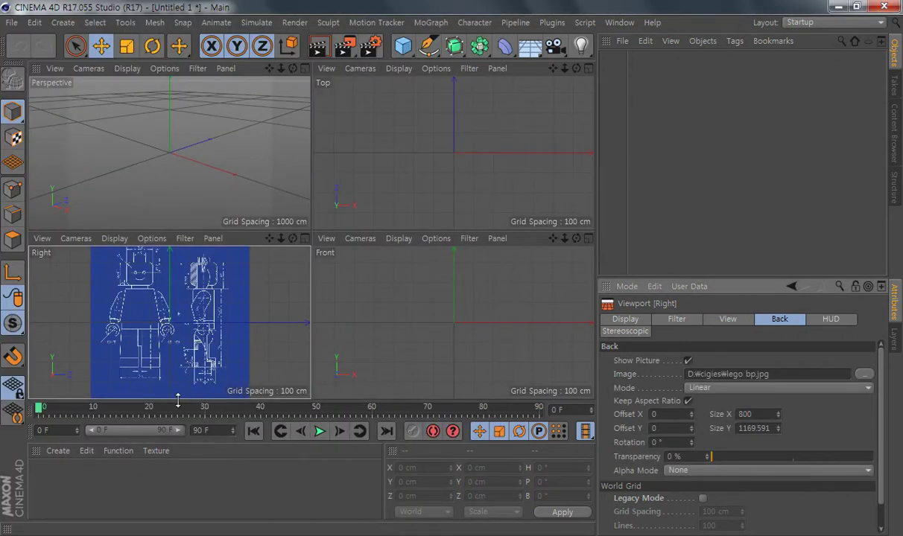
pyautogui.scroll(-3, 149, 298)
pyautogui.scroll(2, 158, 300)
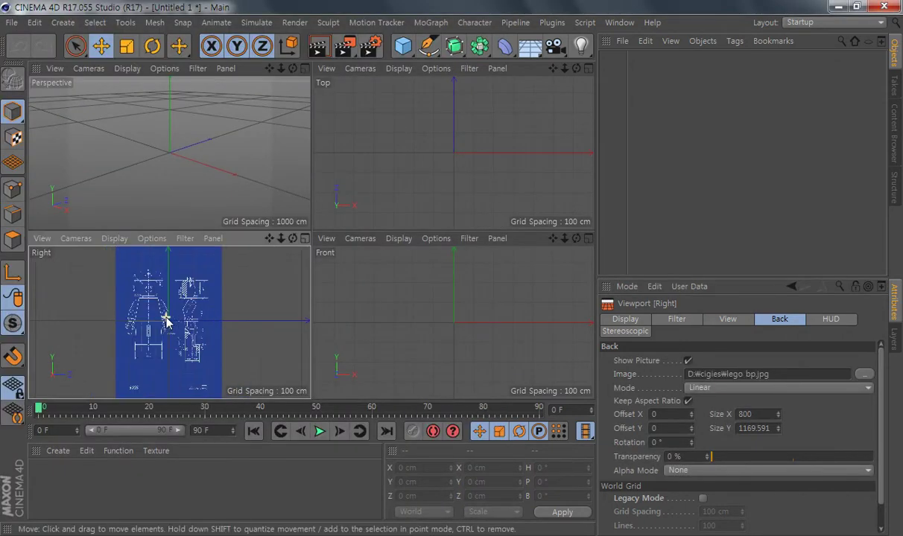
# Step: Compare the background settings of the Right viewport with those of the Front viewport
pyautogui.scroll(2, 149, 301)
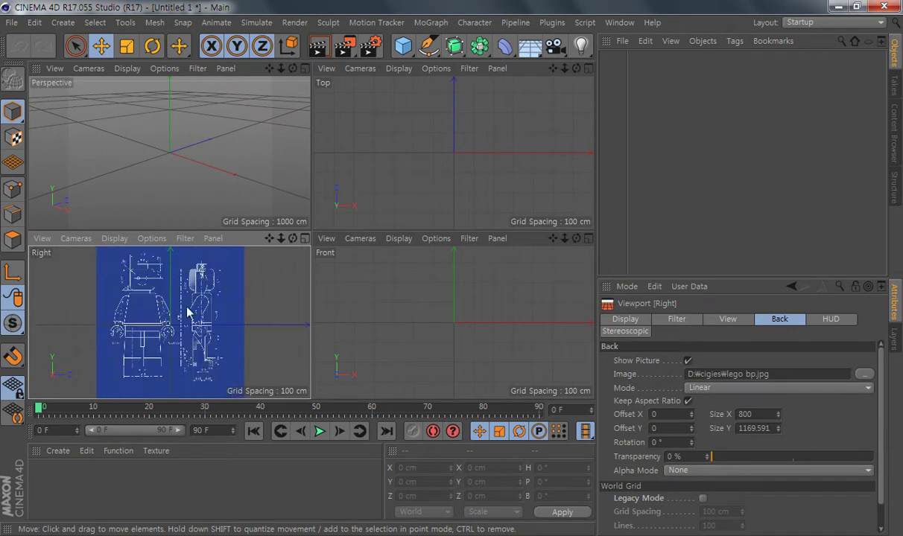
pyautogui.click(384, 363)
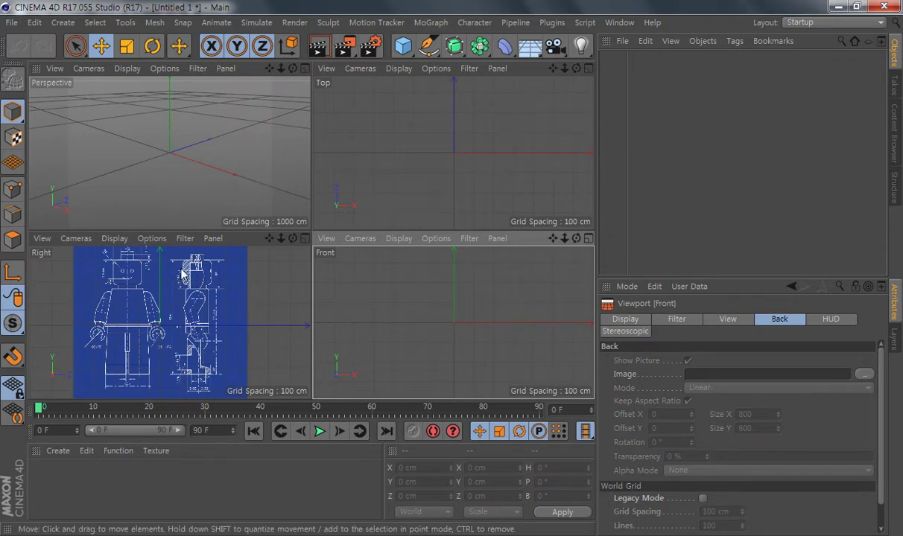
pyautogui.click(283, 332)
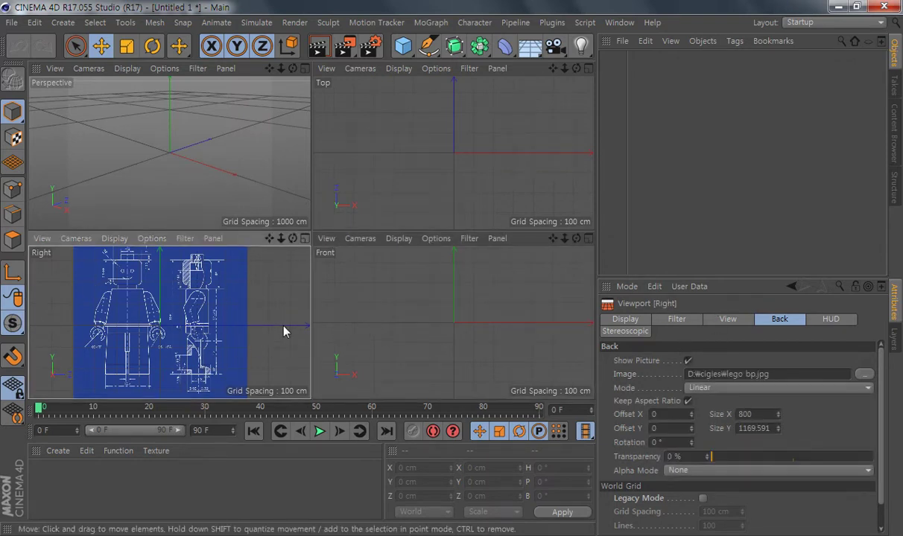
pyautogui.click(408, 328)
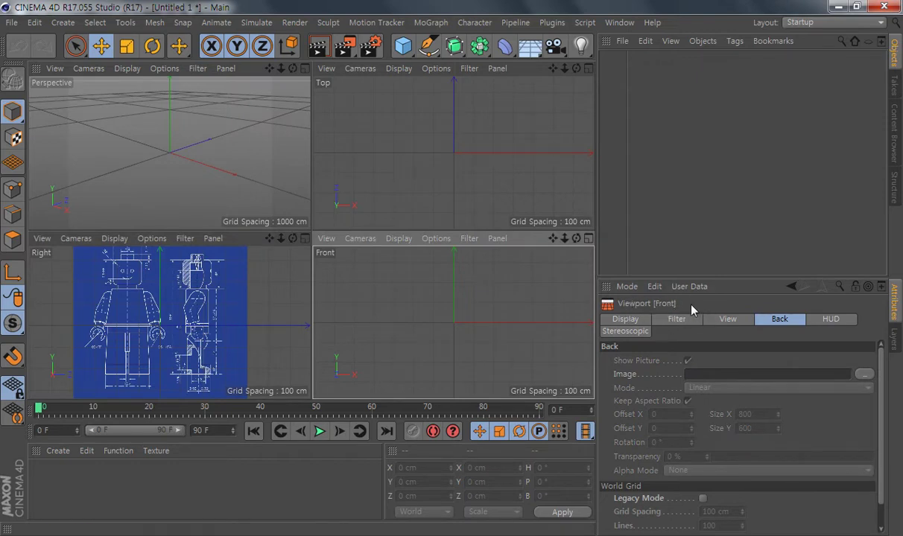
pyautogui.click(281, 290)
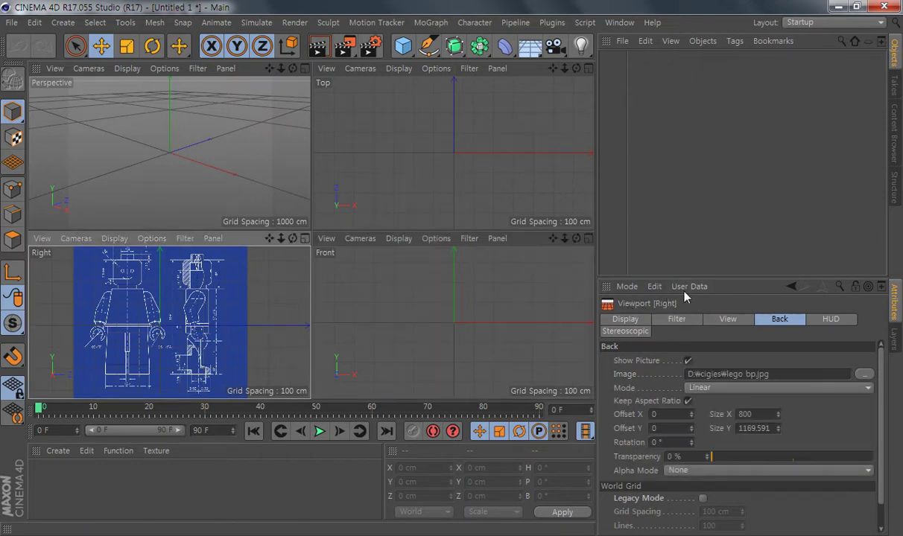
# Step: Load lego bp.jpg from the D:\cigies folder as the Front viewport's background image
pyautogui.click(460, 317)
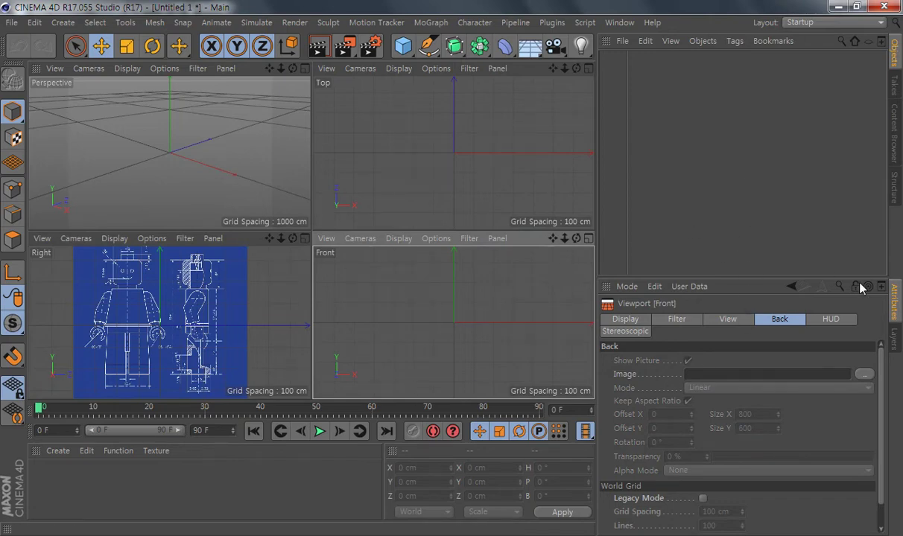
pyautogui.click(864, 376)
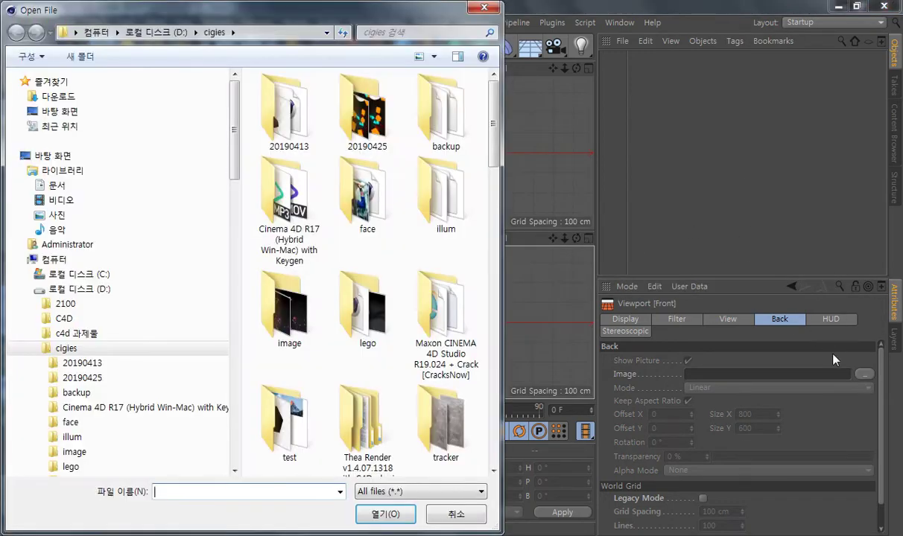
pyautogui.scroll(-10, 317, 372)
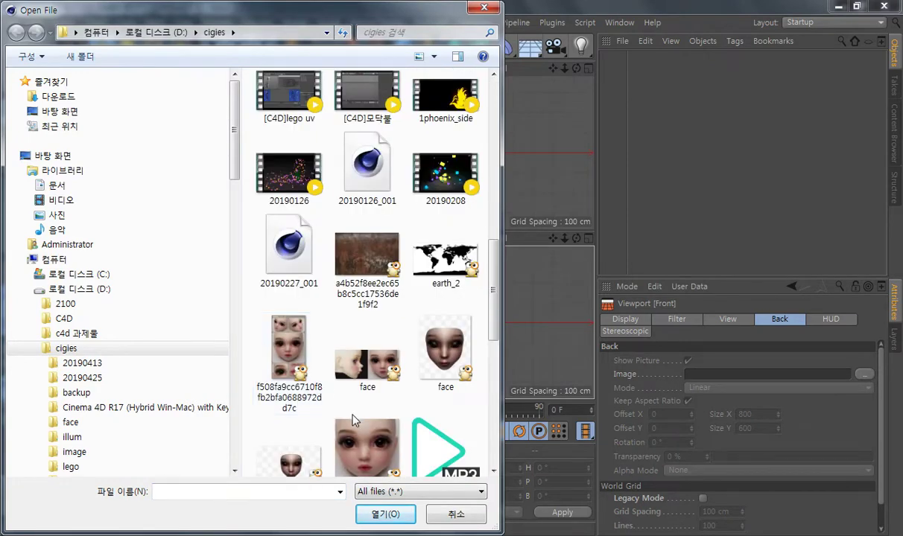
pyautogui.scroll(-5, 352, 423)
pyautogui.doubleClick(368, 149)
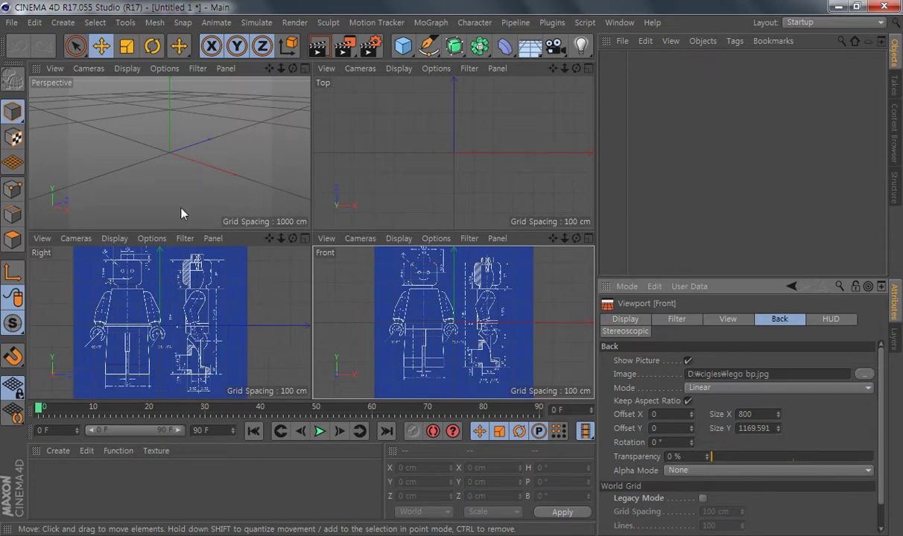
# Step: Set the Right viewport's background Offset X to -169, centring the side-view figure on the vertical axis
pyautogui.middleClick(229, 310)
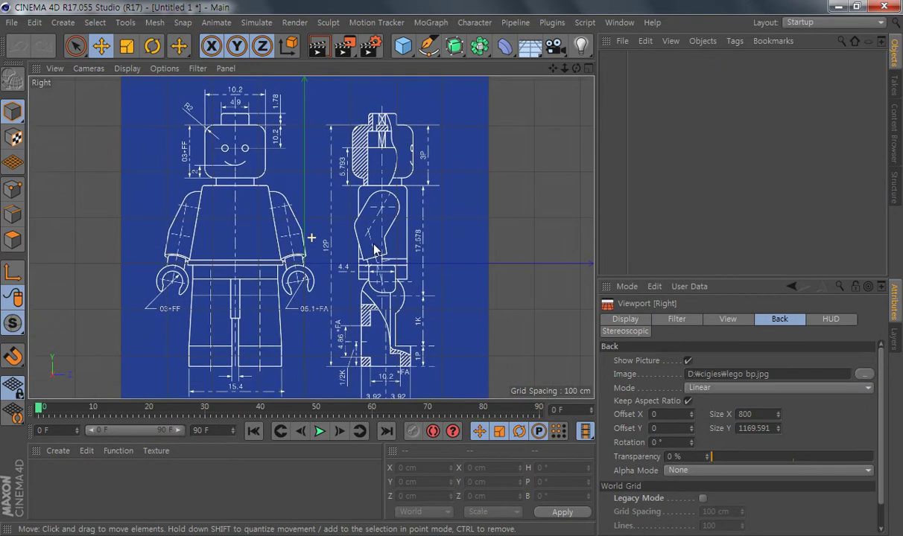
pyautogui.scroll(-2, 377, 250)
pyautogui.click(589, 68)
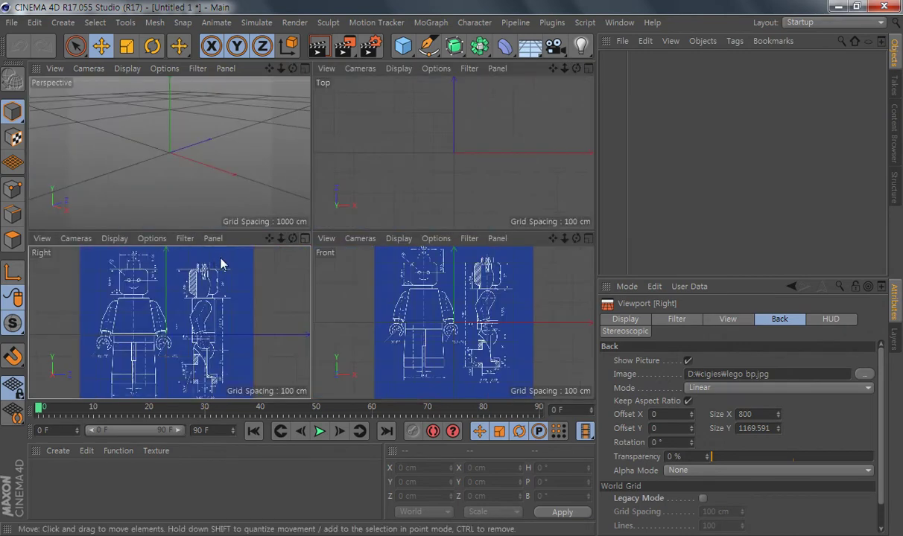
pyautogui.middleClick(171, 251)
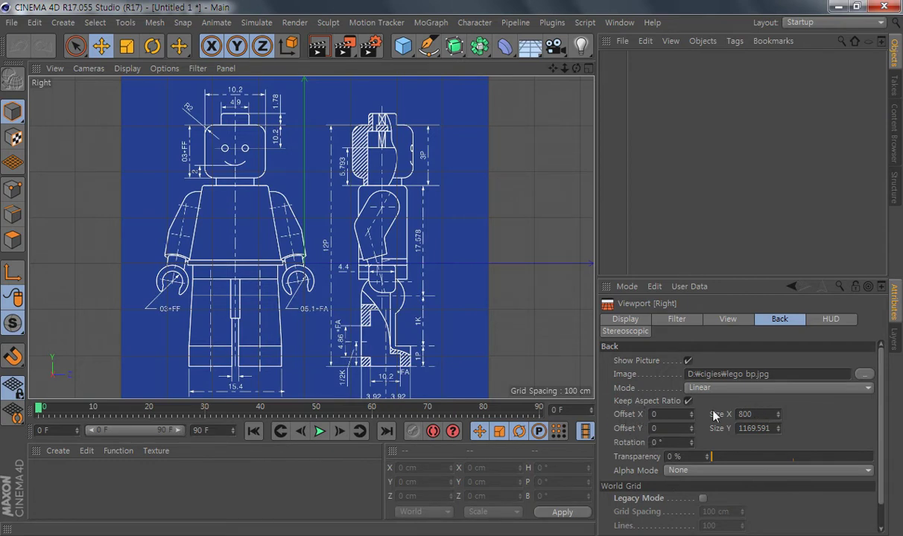
pyautogui.moveTo(691, 418); pyautogui.dragTo(564, 419)
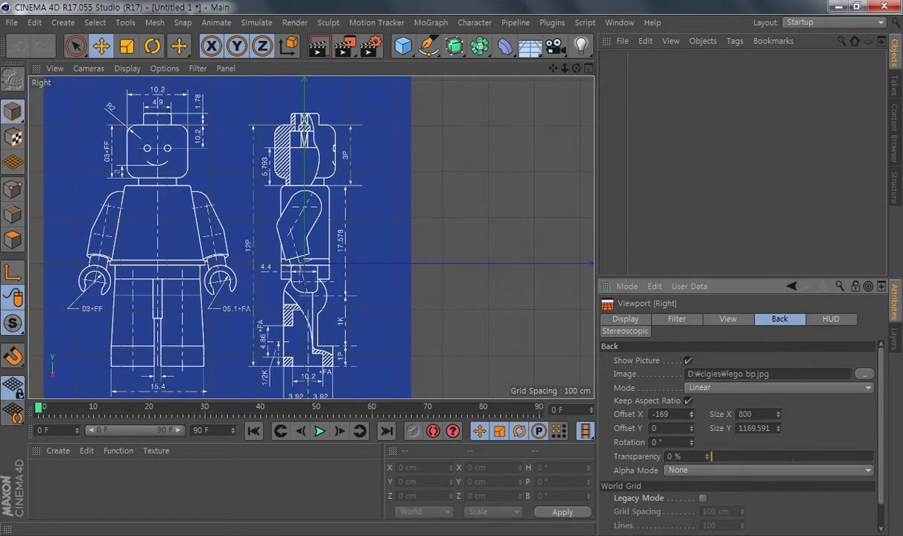
pyautogui.click(590, 69)
# Step: Set the Front viewport's background Offset X to 151, centring the front-view figure on the vertical axis
pyautogui.click(579, 274)
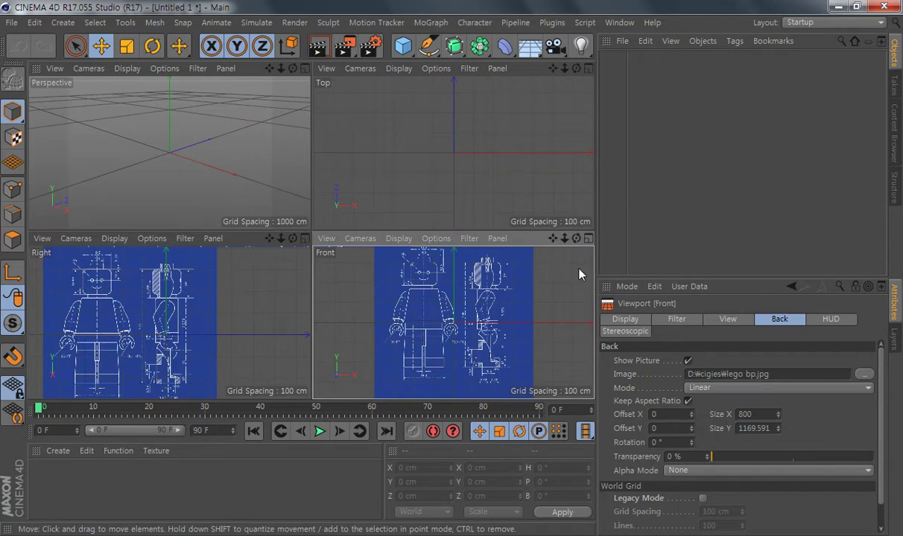
pyautogui.click(589, 238)
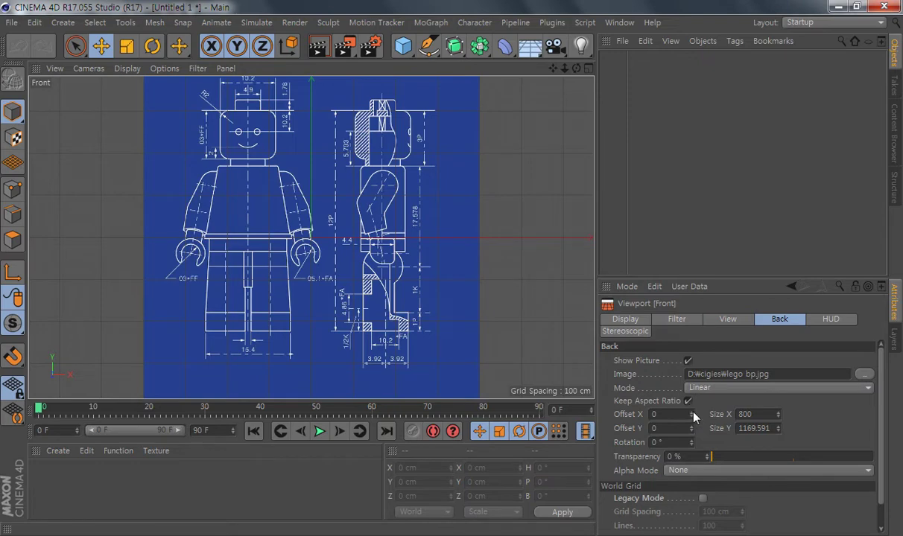
pyautogui.moveTo(694, 416)
pyautogui.mouseDown()
pyautogui.moveTo(729, 407)
pyautogui.moveTo(693, 416)
pyautogui.mouseUp()
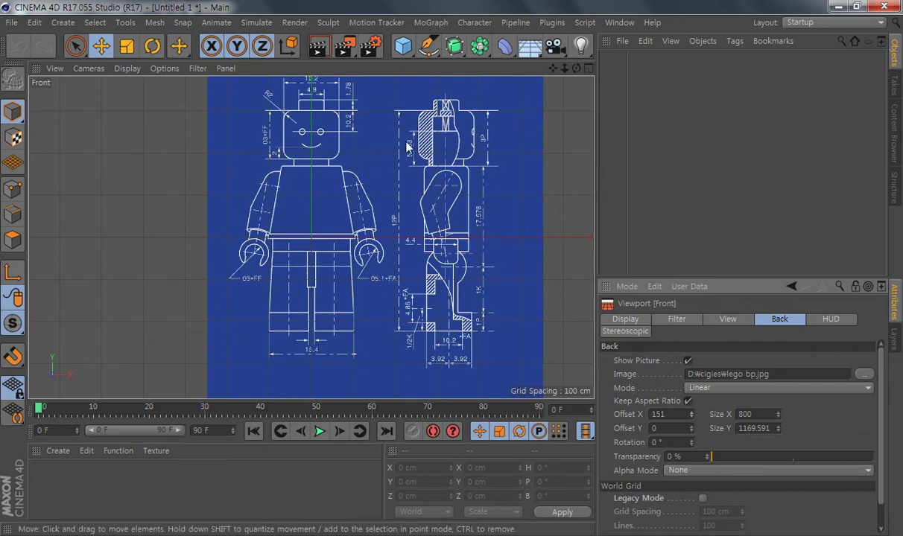
pyautogui.middleClick(391, 300)
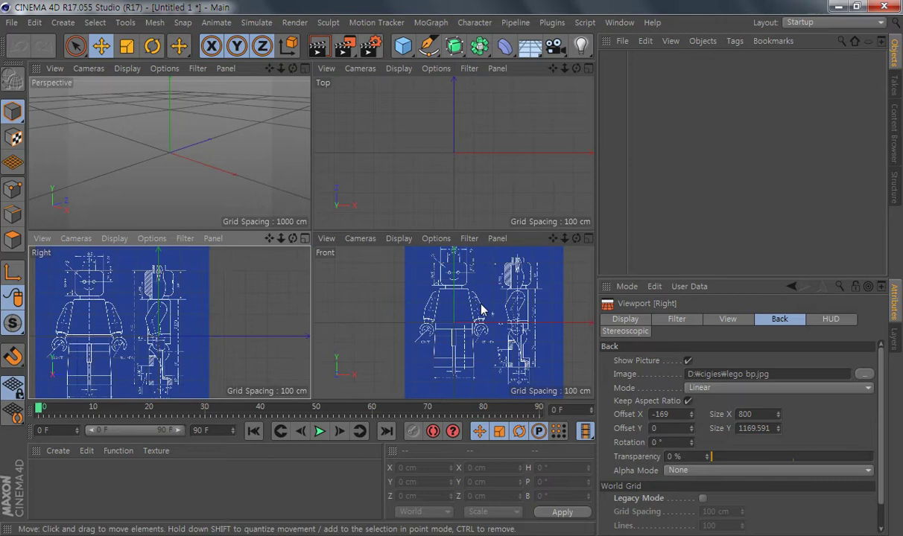
# Step: Add a Cylinder primitive at the origin, over the blueprint figure's torso
pyautogui.scroll(4, 477, 313)
pyautogui.scroll(3, 507, 326)
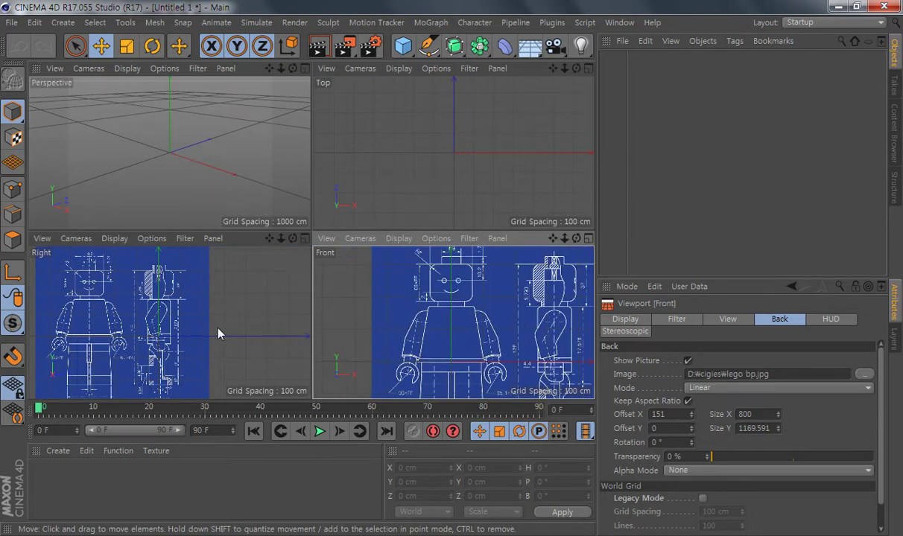
pyautogui.scroll(3, 217, 322)
pyautogui.keyDown('alt'); pyautogui.moveTo(217, 322); pyautogui.dragTo(237, 339, button='middle'); pyautogui.keyUp('alt')
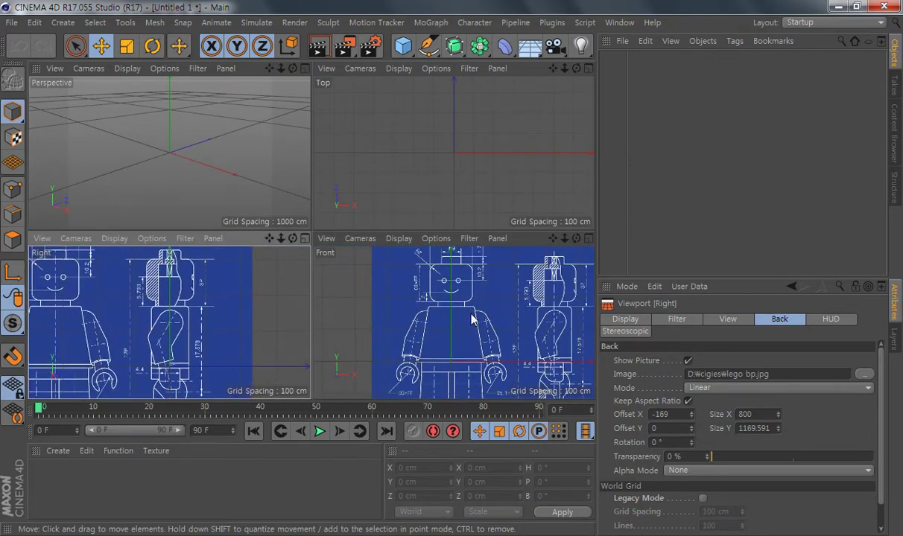
pyautogui.scroll(2, 462, 318)
pyautogui.keyDown('alt'); pyautogui.moveTo(177, 315); pyautogui.dragTo(175, 321, button='middle'); pyautogui.keyUp('alt')
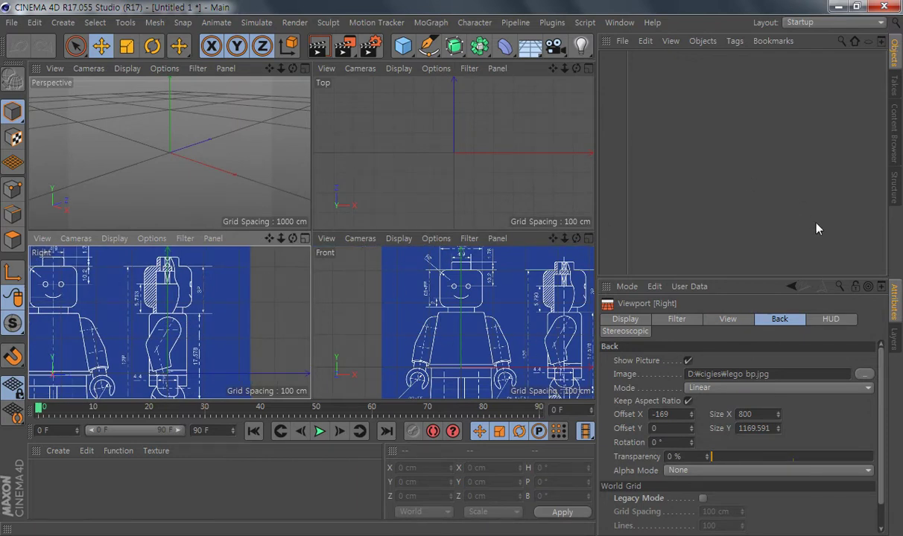
pyautogui.keyDown('alt'); pyautogui.moveTo(493, 352); pyautogui.dragTo(520, 332, button='middle'); pyautogui.keyUp('alt')
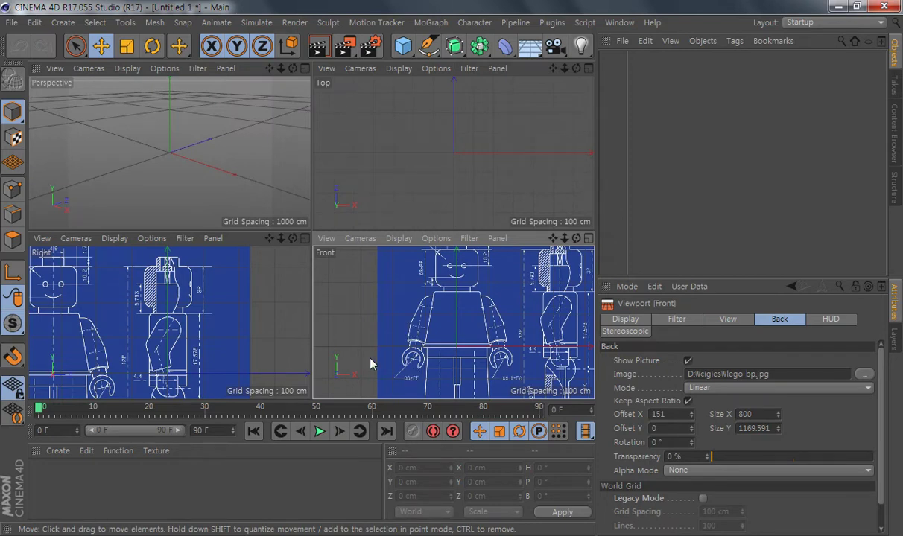
pyautogui.click(402, 46)
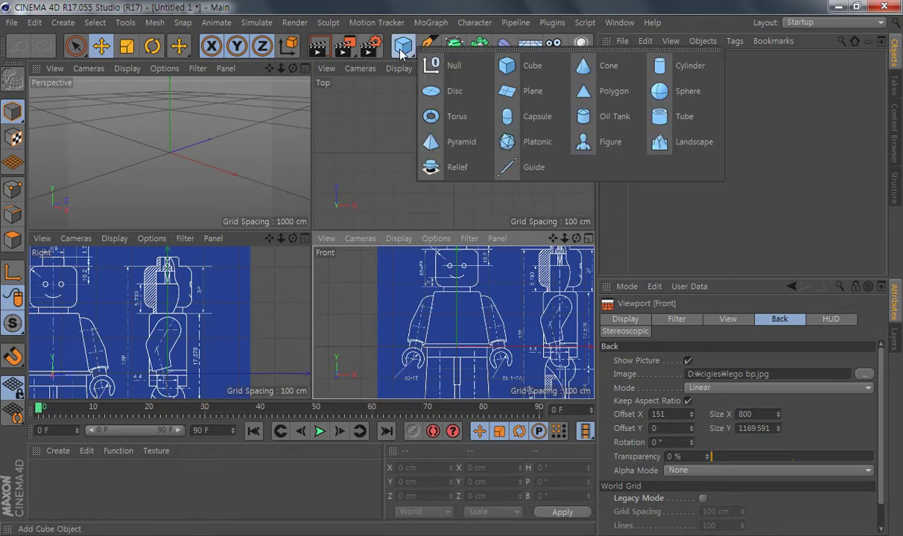
pyautogui.click(662, 67)
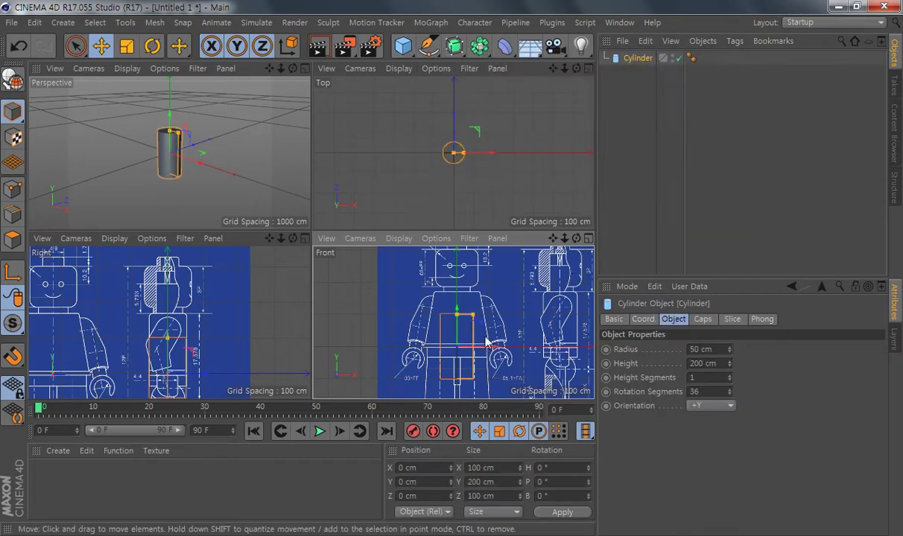
pyautogui.keyDown('alt'); pyautogui.moveTo(484, 326); pyautogui.dragTo(486, 341, button='middle'); pyautogui.keyUp('alt')
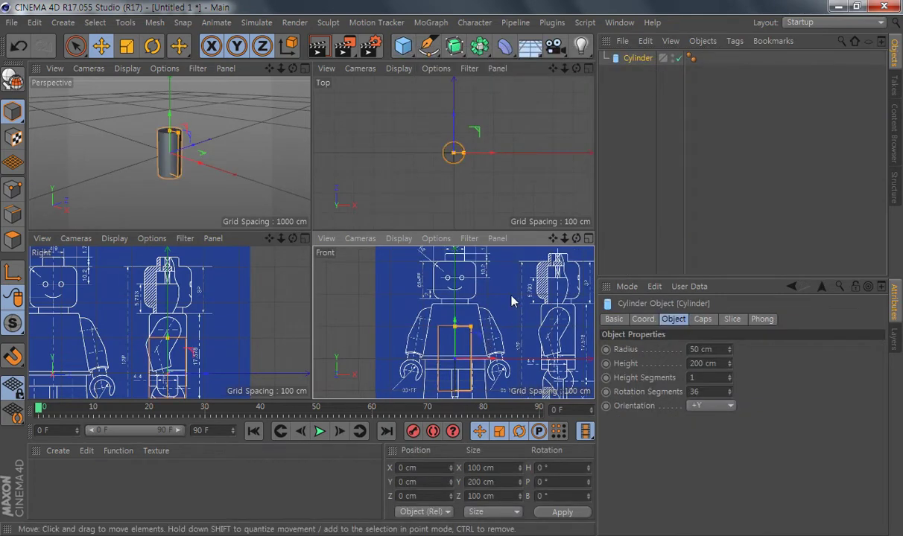
# Step: Maximize the Front viewport and set its display to Lines with Wireframe so the cylinder's segments show over the blueprint
pyautogui.click(588, 238)
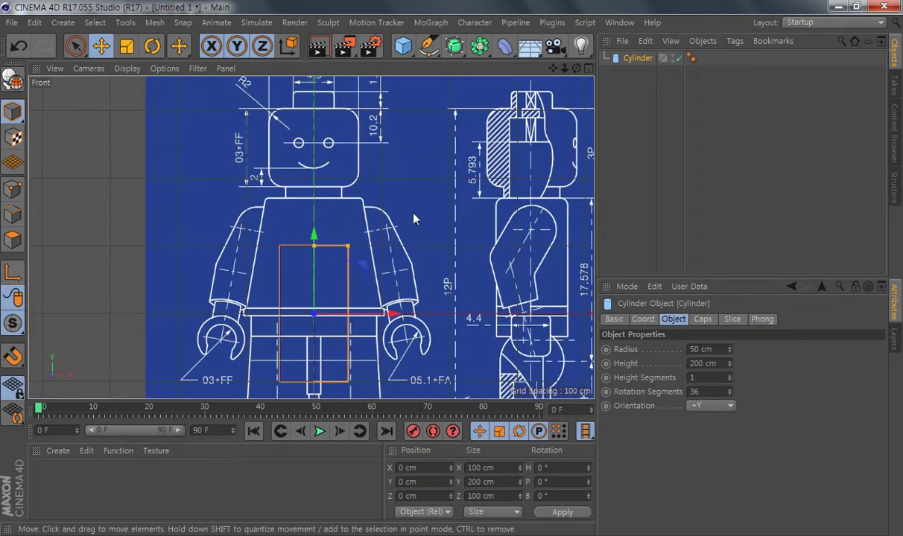
pyautogui.scroll(-3, 395, 205)
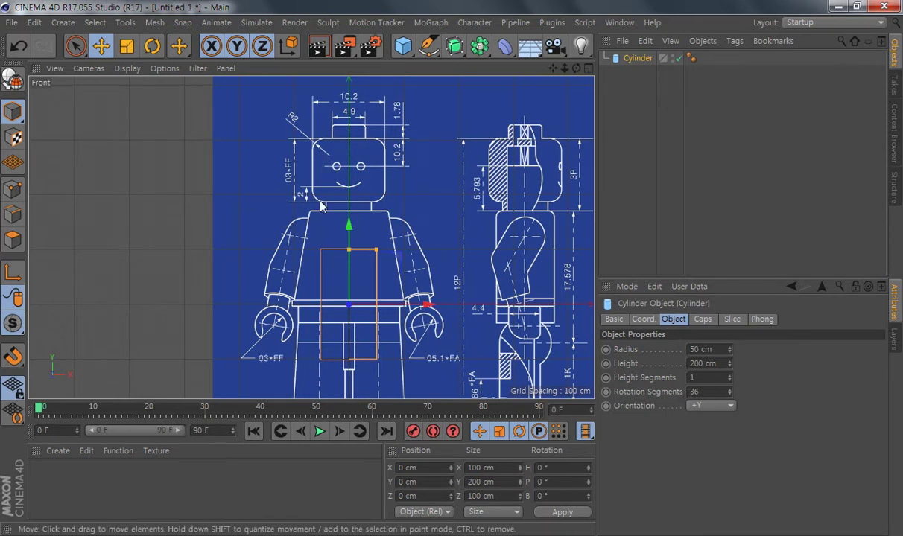
pyautogui.click(125, 68)
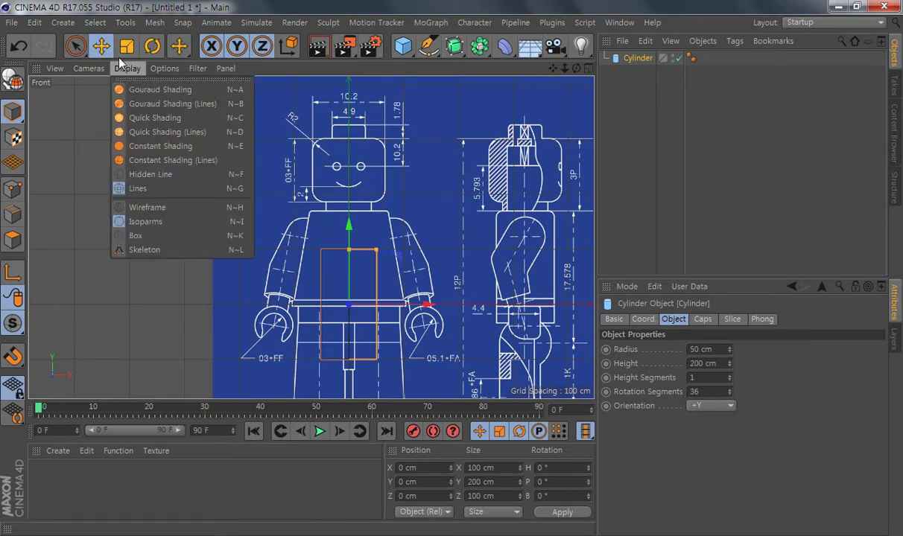
pyautogui.click(189, 106)
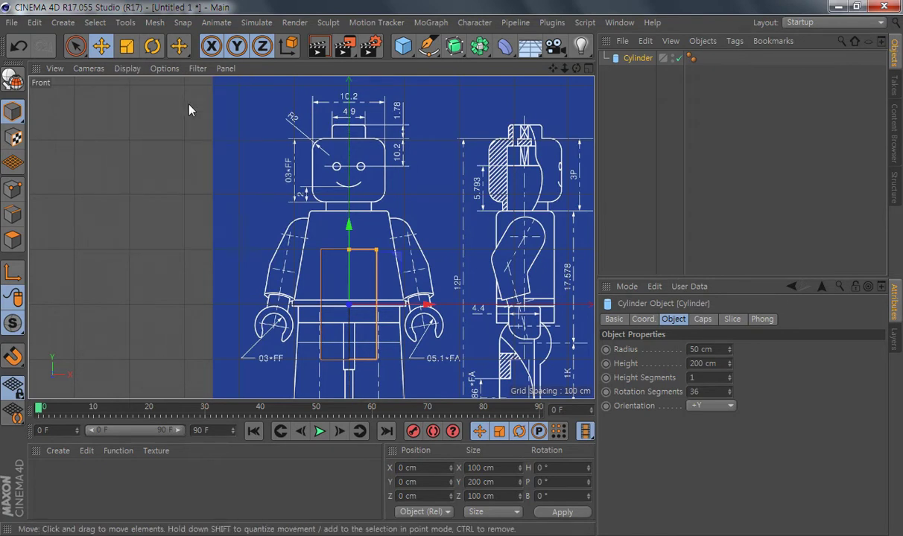
pyautogui.click(125, 68)
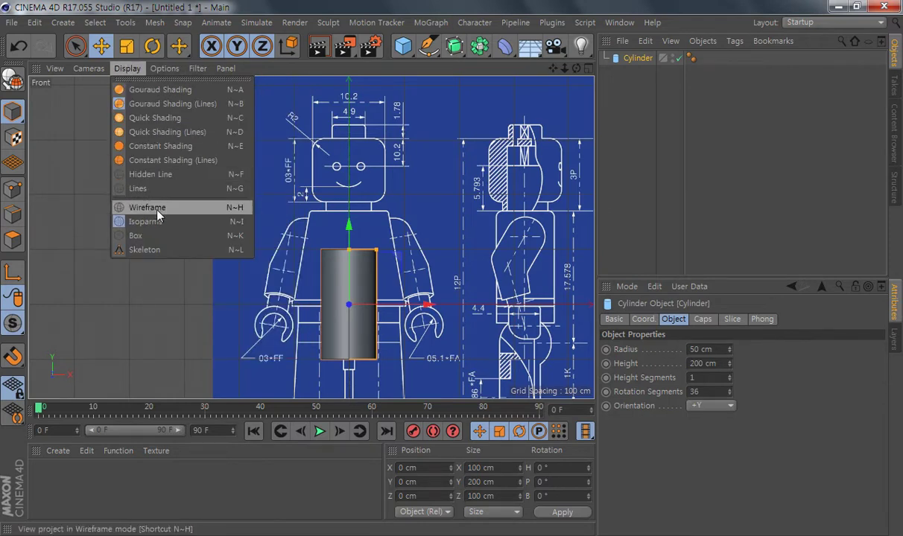
pyautogui.click(152, 212)
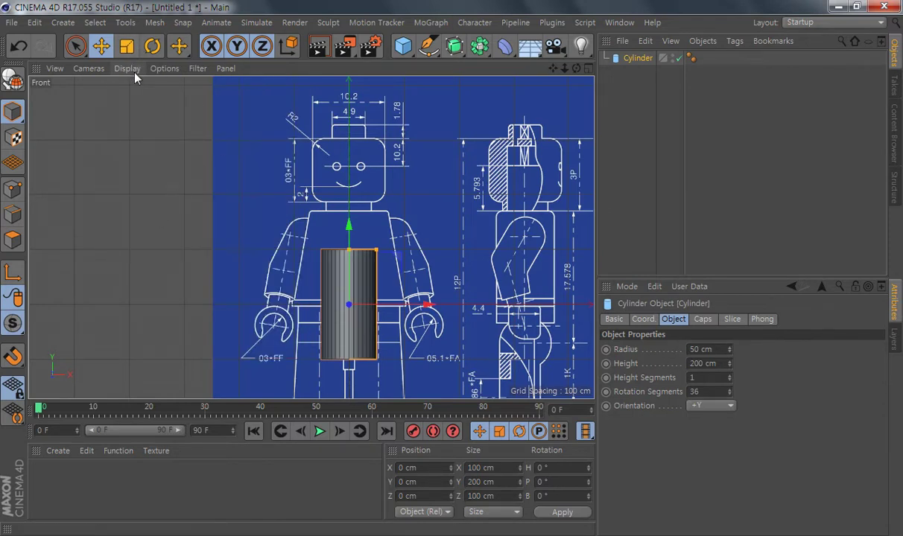
pyautogui.click(126, 68)
pyautogui.click(141, 191)
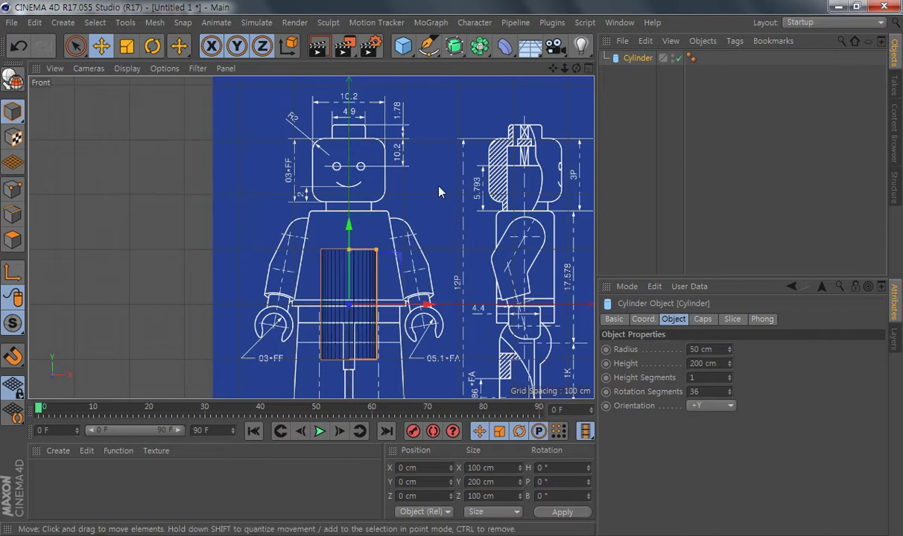
# Step: Move the cylinder up along Y to about 229 cm, over the head in the front-view blueprint
pyautogui.scroll(5, 350, 257)
pyautogui.keyDown('alt'); pyautogui.moveTo(427, 350); pyautogui.dragTo(447, 308, button='middle'); pyautogui.keyUp('alt')
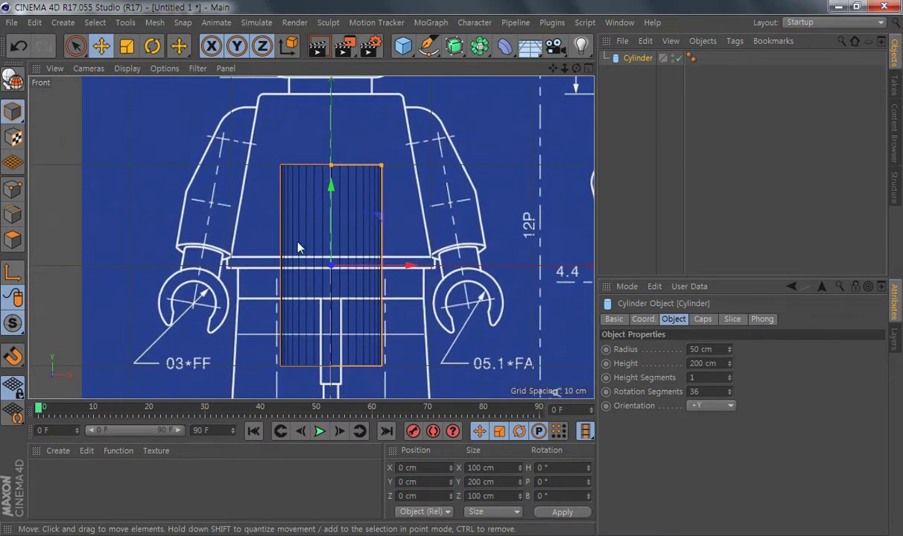
pyautogui.keyDown('alt'); pyautogui.moveTo(454, 203); pyautogui.dragTo(358, 313, button='middle'); pyautogui.keyUp('alt')
pyautogui.moveTo(344, 291); pyautogui.dragTo(347, 66)
pyautogui.keyDown('alt'); pyautogui.moveTo(437, 234); pyautogui.dragTo(444, 350, button='middle'); pyautogui.keyUp('alt')
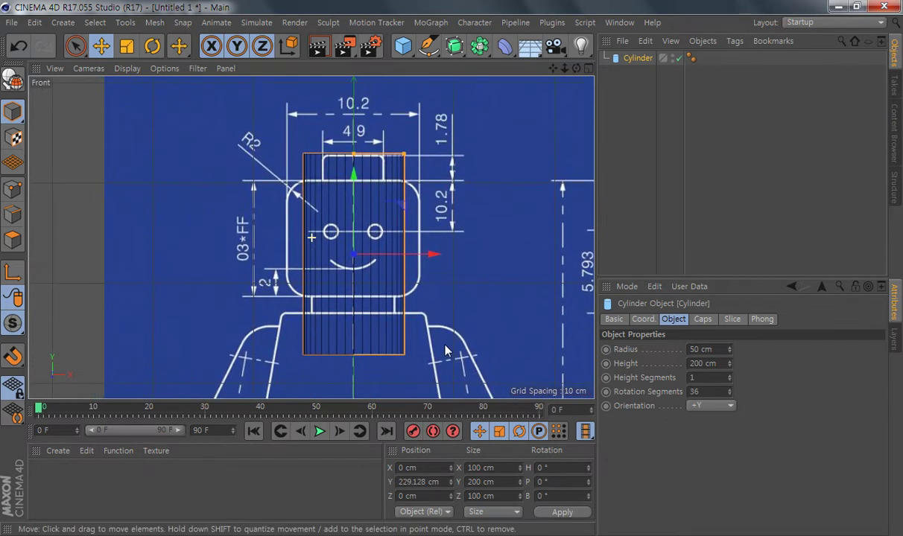
# Step: Adjust the cylinder's radius to about 66.8 cm so its sides match the blueprint head's width
pyautogui.moveTo(404, 155)
pyautogui.mouseDown()
pyautogui.moveTo(422, 161)
pyautogui.moveTo(399, 161)
pyautogui.mouseUp()
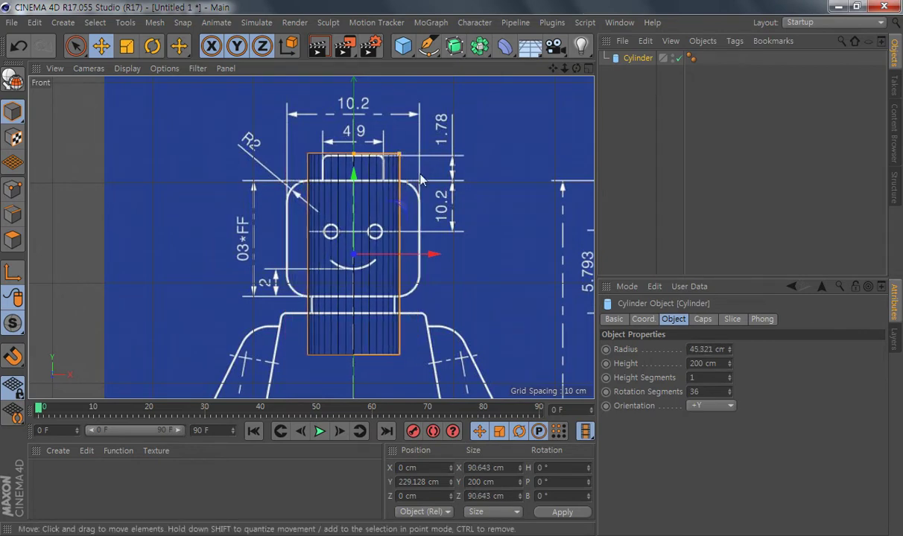
pyautogui.scroll(3, 449, 190)
pyautogui.keyDown('alt'); pyautogui.moveTo(457, 235); pyautogui.dragTo(496, 304, button='middle'); pyautogui.keyUp('alt')
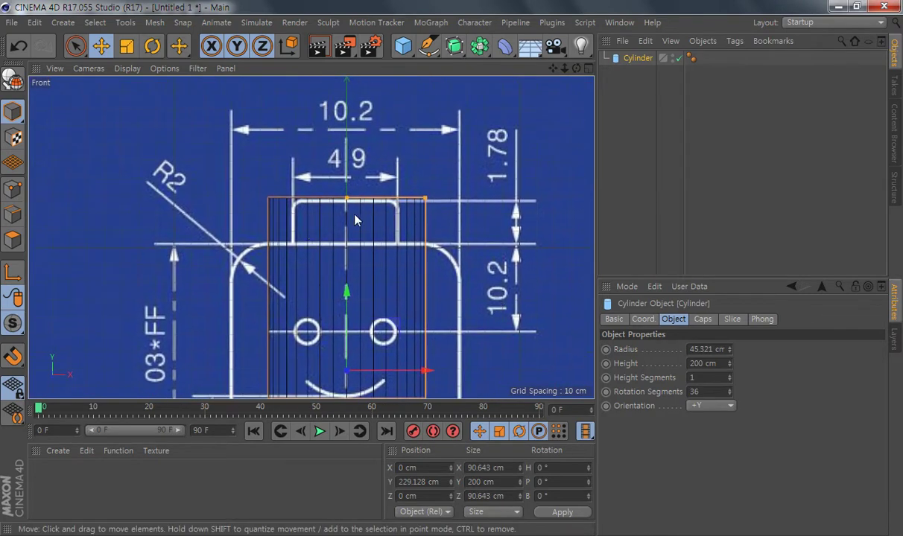
pyautogui.keyDown('alt'); pyautogui.moveTo(458, 329); pyautogui.dragTo(475, 240, button='middle'); pyautogui.keyUp('alt')
pyautogui.moveTo(443, 111); pyautogui.dragTo(472, 119)
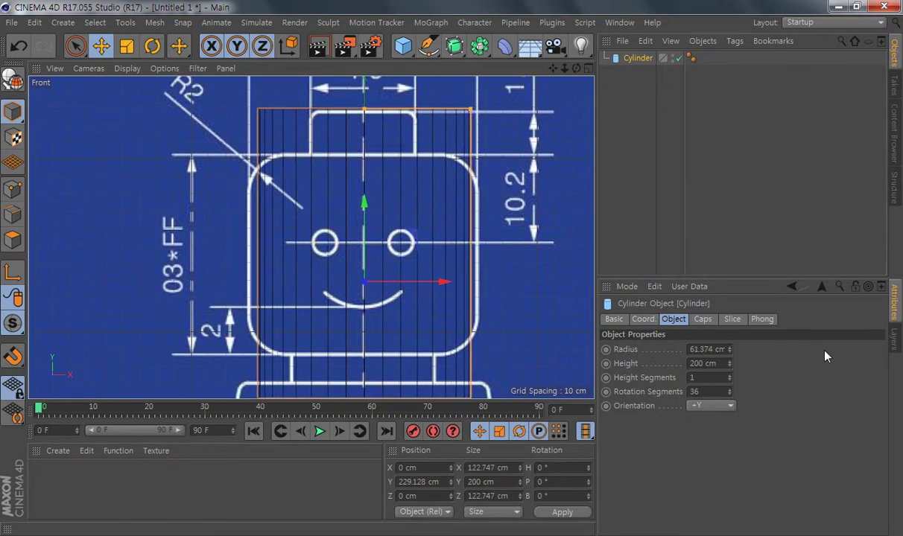
pyautogui.moveTo(474, 111); pyautogui.dragTo(475, 158)
pyautogui.middleClick(475, 158)
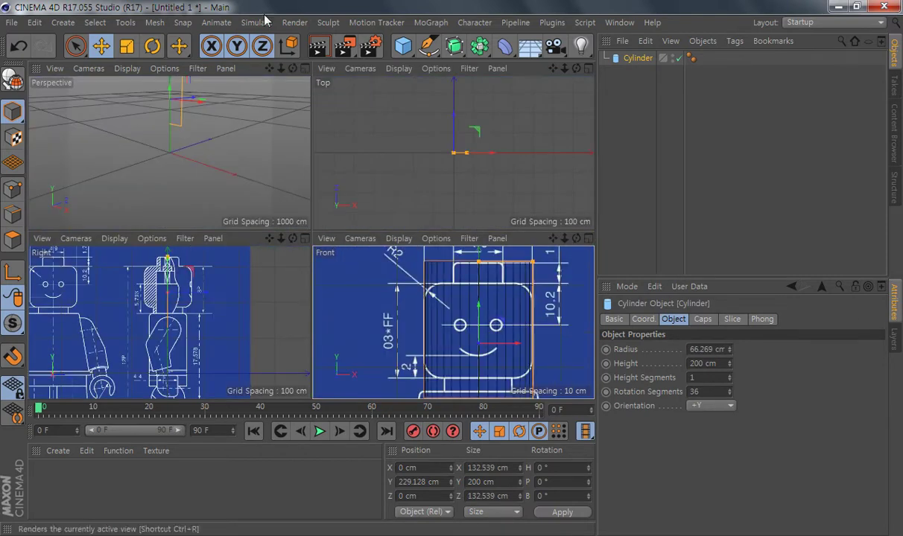
pyautogui.scroll(3, 177, 182)
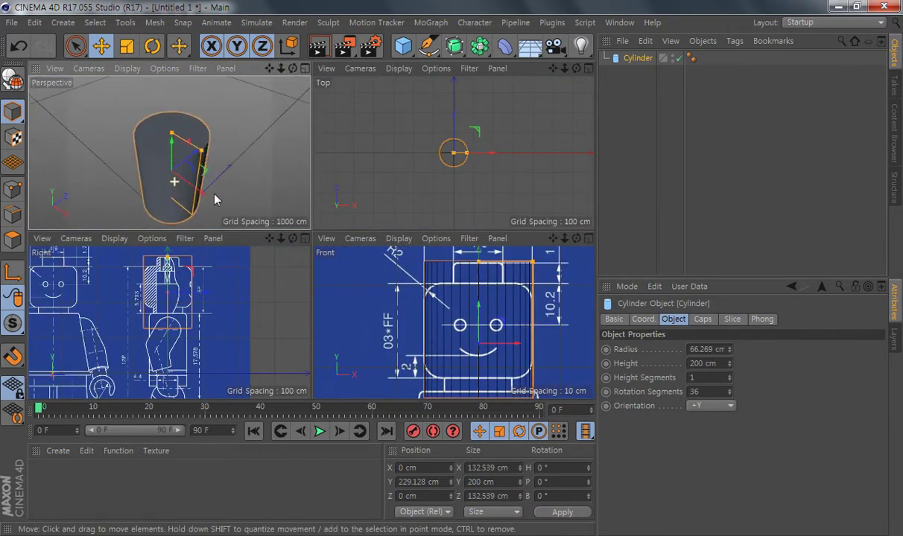
pyautogui.moveTo(201, 155)
pyautogui.mouseDown()
pyautogui.moveTo(173, 136)
pyautogui.moveTo(196, 157)
pyautogui.moveTo(223, 161)
pyautogui.moveTo(197, 151)
pyautogui.mouseUp()
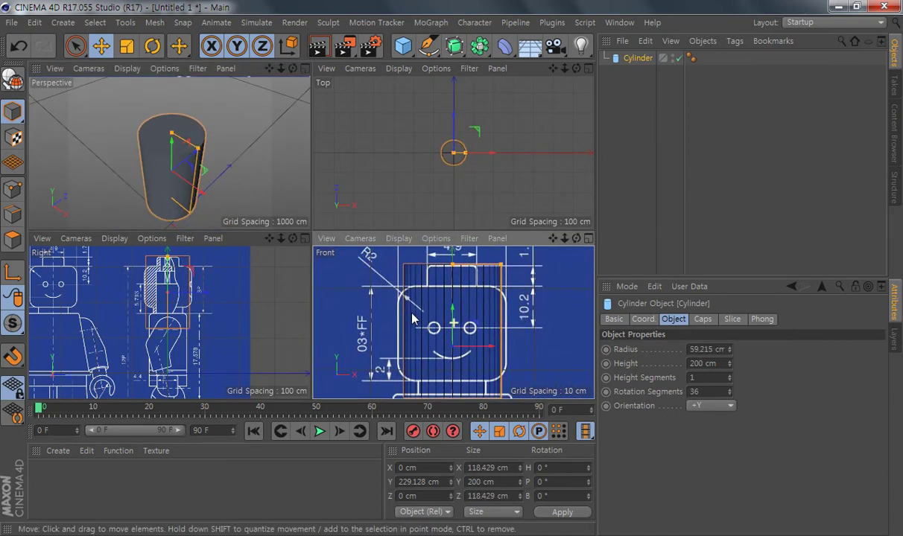
pyautogui.middleClick(414, 316)
pyautogui.moveTo(414, 117); pyautogui.dragTo(424, 116)
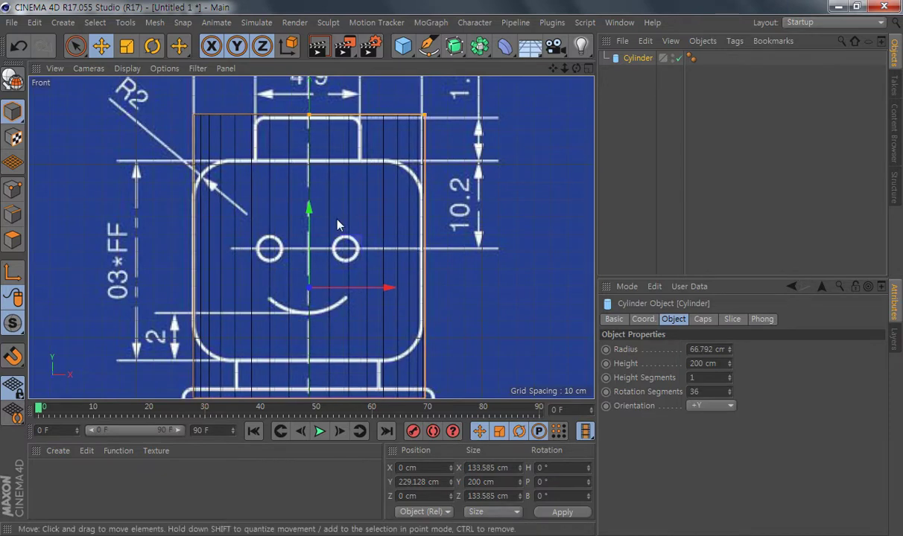
# Step: Fit the cylinder between the blueprint head's top and bottom lines, with height about 115.4 cm and Y position about 245 cm
pyautogui.scroll(-3, 447, 313)
pyautogui.keyDown('alt'); pyautogui.moveTo(437, 316); pyautogui.dragTo(437, 209, button='middle'); pyautogui.keyUp('alt')
pyautogui.moveTo(348, 84); pyautogui.dragTo(356, 117)
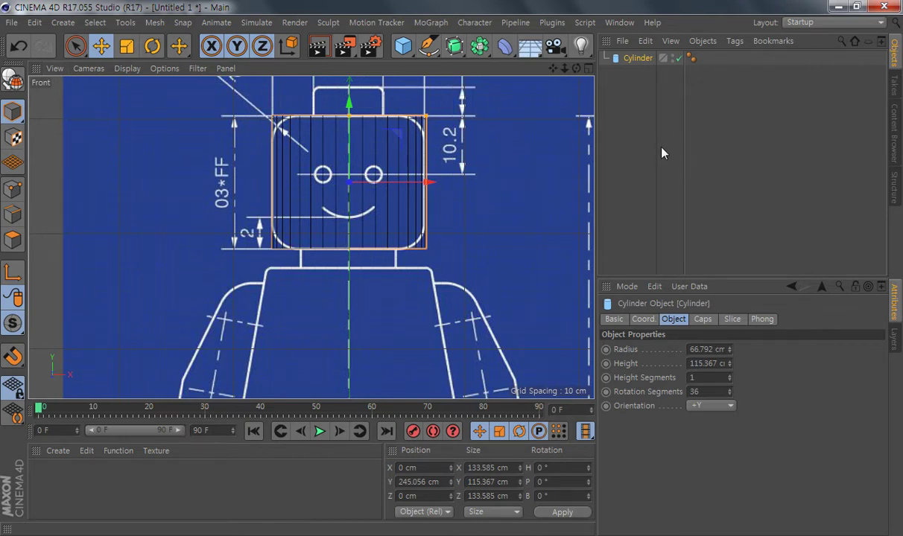
pyautogui.scroll(5, 387, 253)
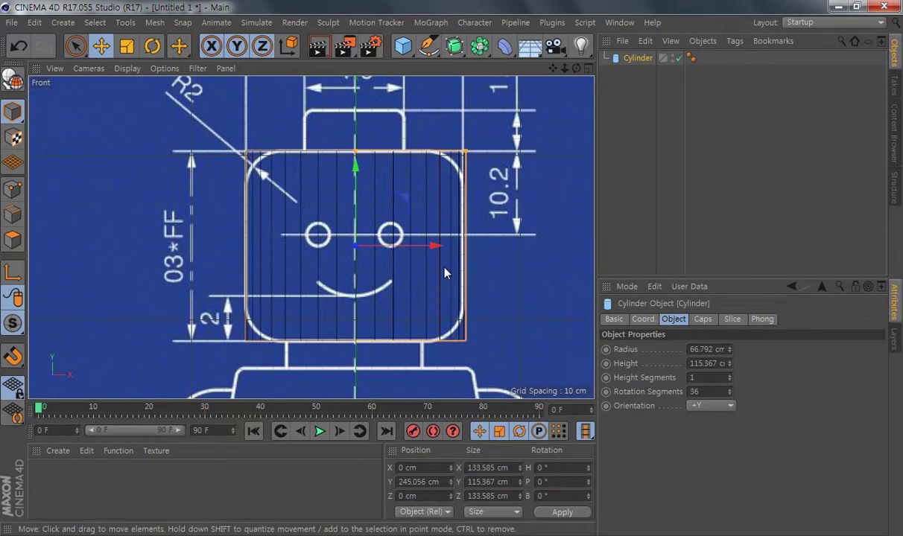
pyautogui.scroll(-2, 445, 273)
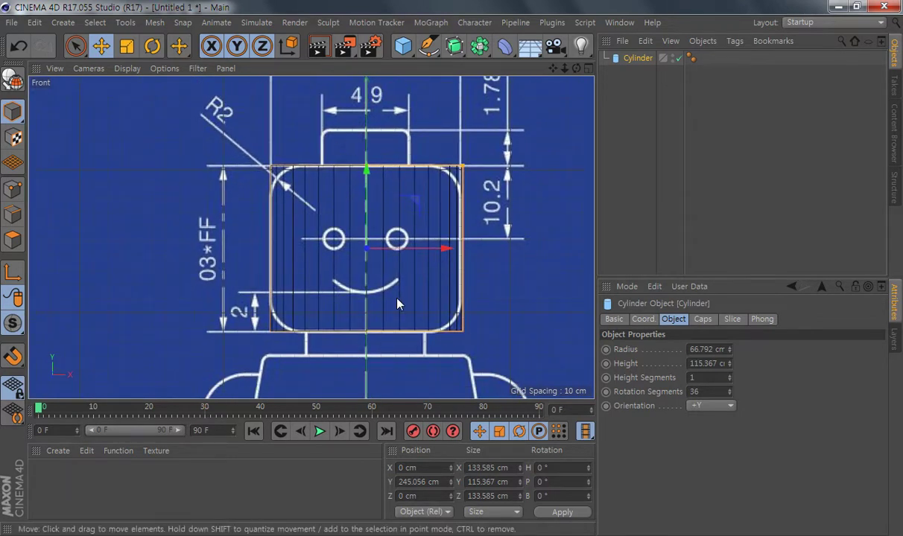
# Step: Duplicate the head cylinder and fit the copy to the blueprint's top stud, radius about 31.6 cm, height about 71.7 cm, Y about 291 cm
pyautogui.click(607, 76)
pyautogui.click(637, 58)
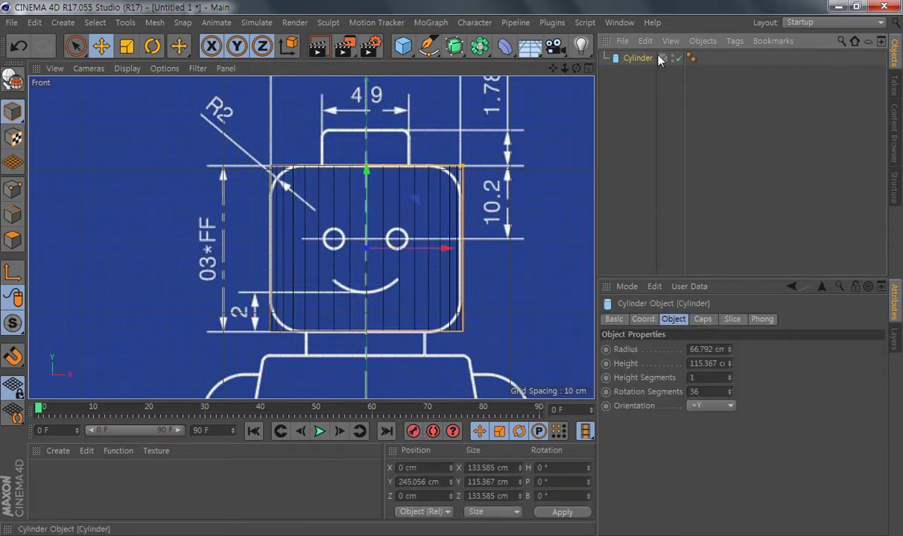
pyautogui.hotkey('ctrl', 'c')
pyautogui.hotkey('ctrl', 'v')
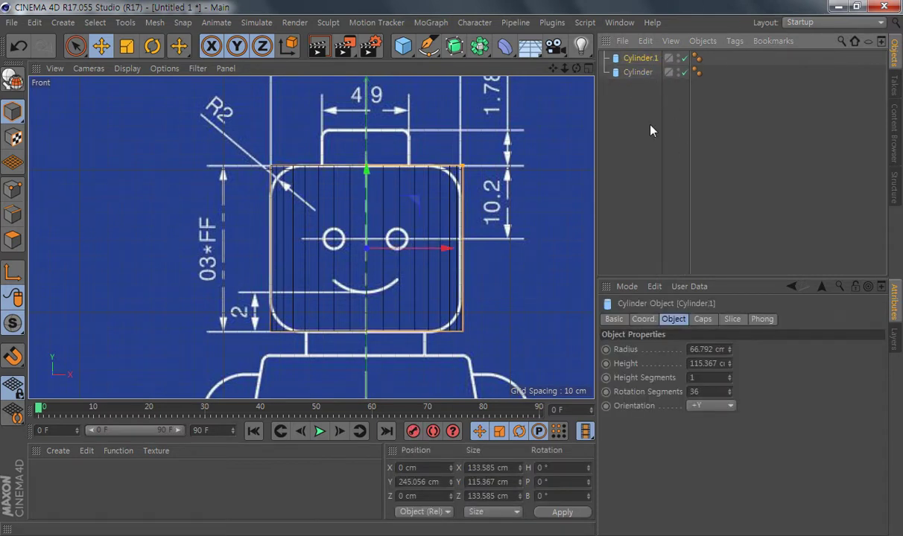
pyautogui.moveTo(348, 175); pyautogui.dragTo(350, 77)
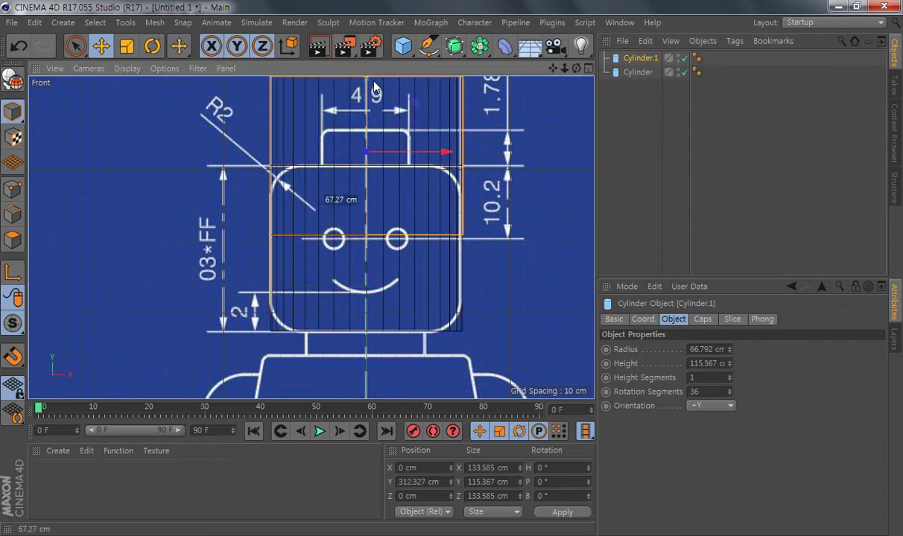
pyautogui.keyDown('alt'); pyautogui.moveTo(396, 161); pyautogui.dragTo(418, 235, button='middle'); pyautogui.keyUp('alt')
pyautogui.moveTo(485, 144); pyautogui.dragTo(436, 166)
pyautogui.moveTo(388, 146); pyautogui.dragTo(391, 179)
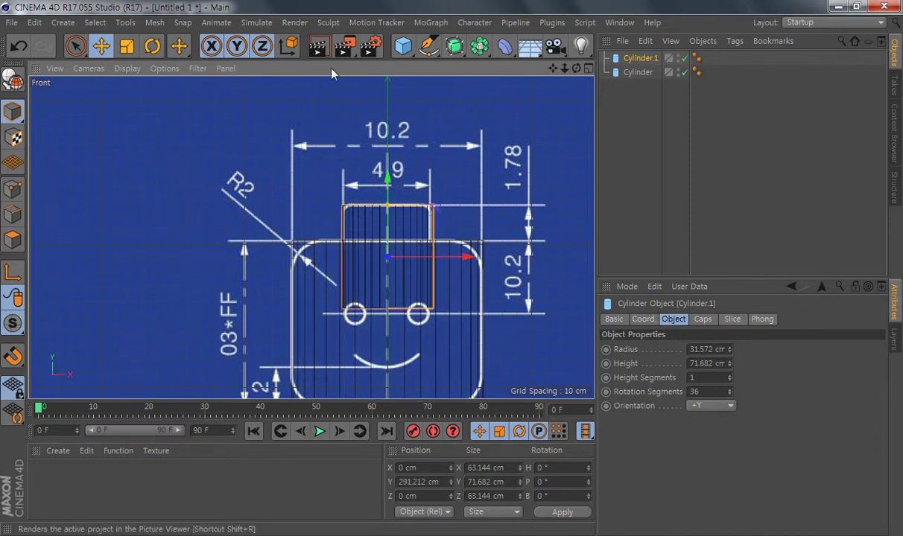
# Step: Duplicate the stud cylinder and fit the copy to the blueprint's neck, with radius about 40.4 cm and Y position about 207 cm
pyautogui.keyDown('alt'); pyautogui.moveTo(465, 333); pyautogui.dragTo(460, 229, button='middle'); pyautogui.keyUp('alt')
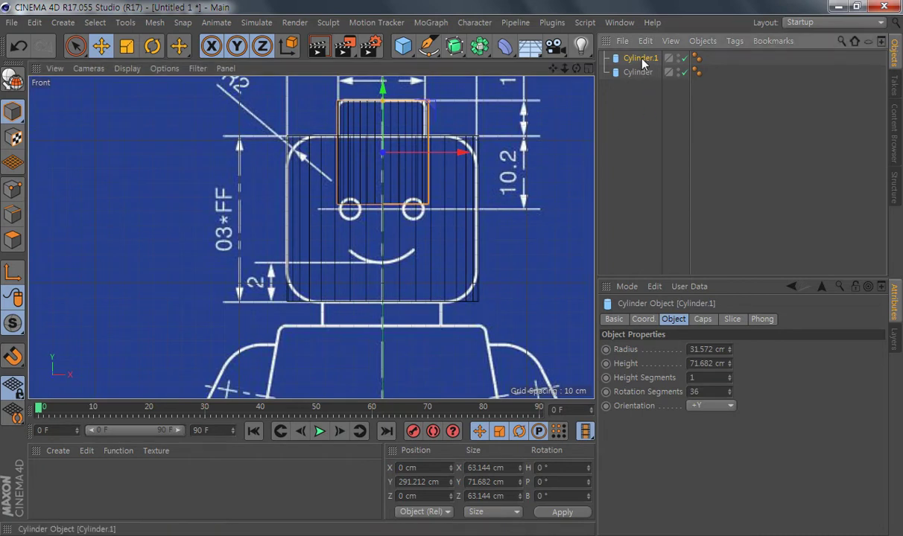
pyautogui.hotkey('ctrl', 'c')
pyautogui.hotkey('ctrl', 'v')
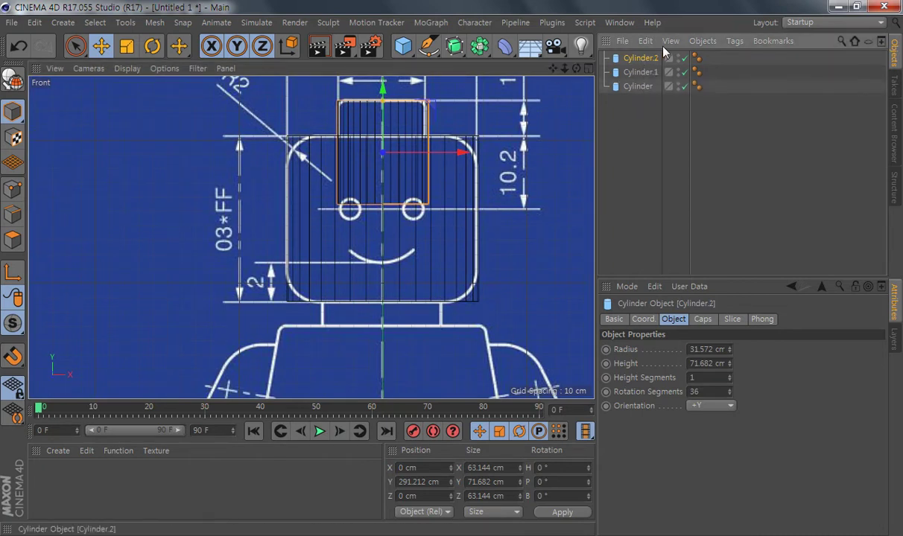
pyautogui.moveTo(387, 91); pyautogui.dragTo(439, 222)
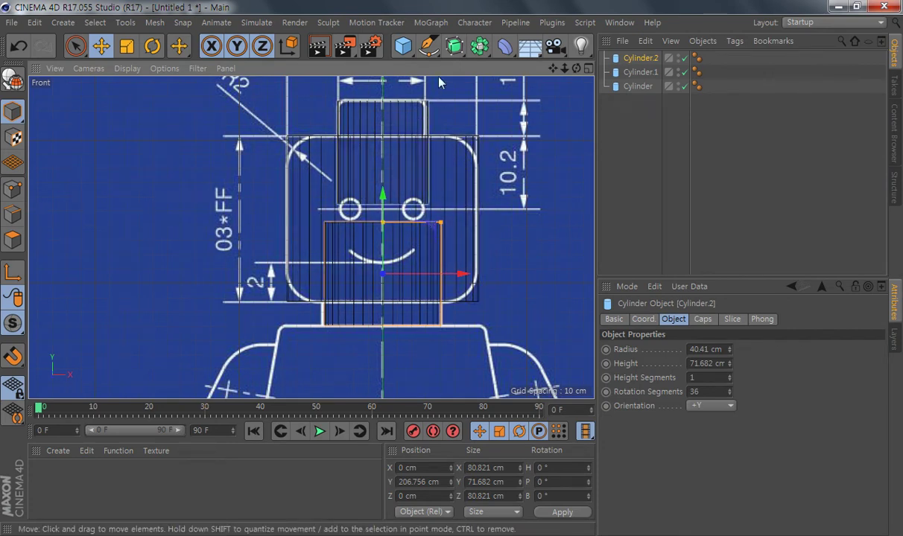
pyautogui.keyDown('alt'); pyautogui.moveTo(447, 202); pyautogui.dragTo(443, 242, button='middle'); pyautogui.keyUp('alt')
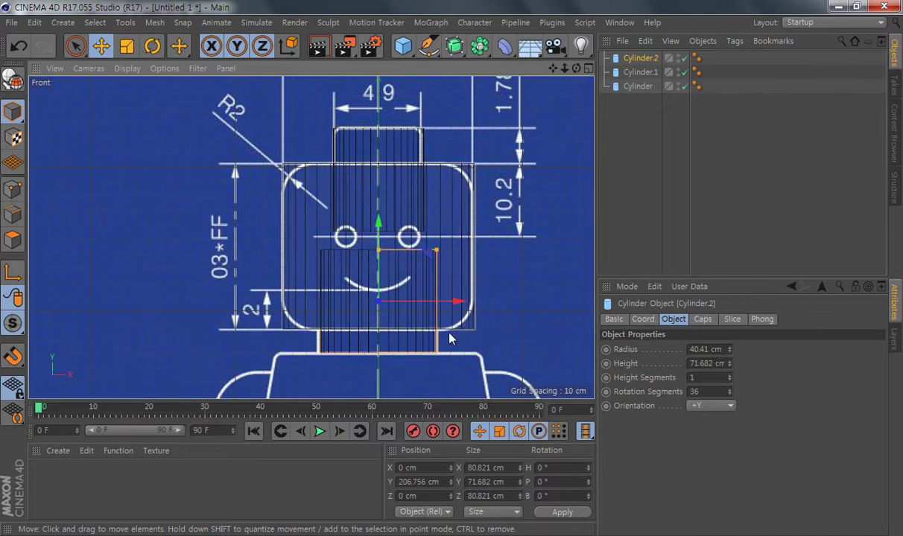
# Step: Turn on the head cylinder's cap fillet and set its radius to about 25.7 cm, following the blueprint's rounded corners
pyautogui.click(612, 72)
pyautogui.click(639, 87)
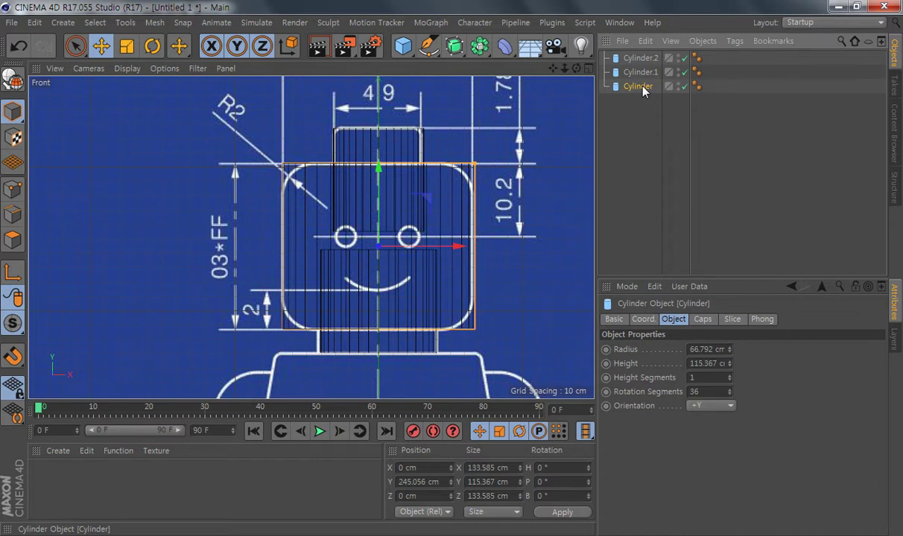
pyautogui.click(702, 319)
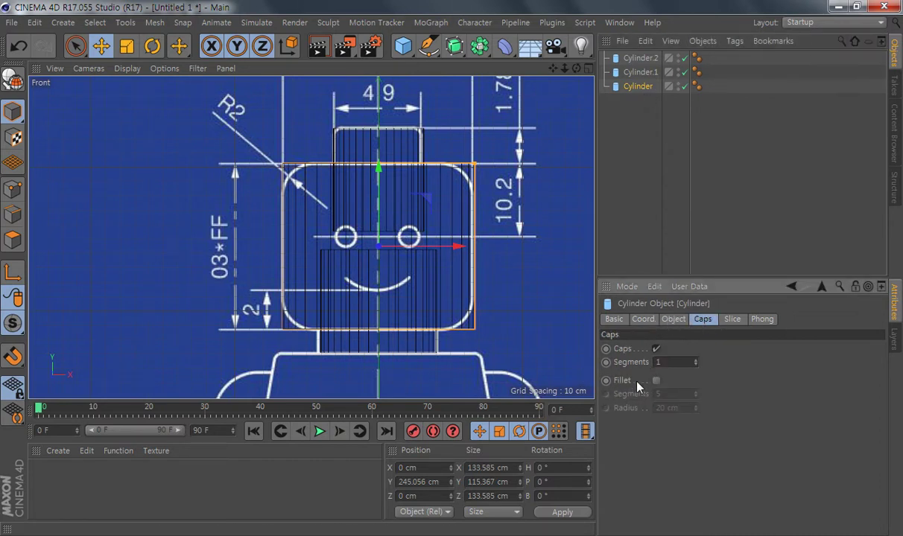
pyautogui.click(656, 380)
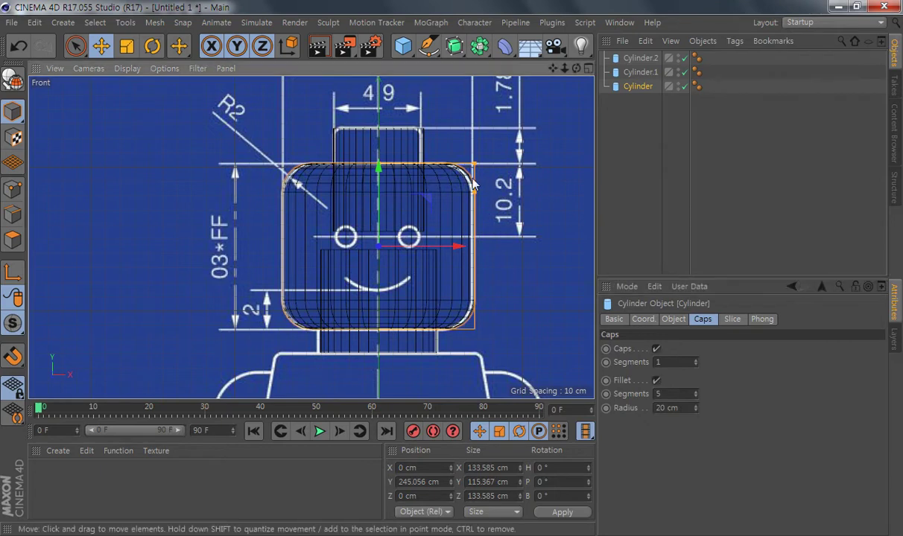
pyautogui.scroll(3, 560, 211)
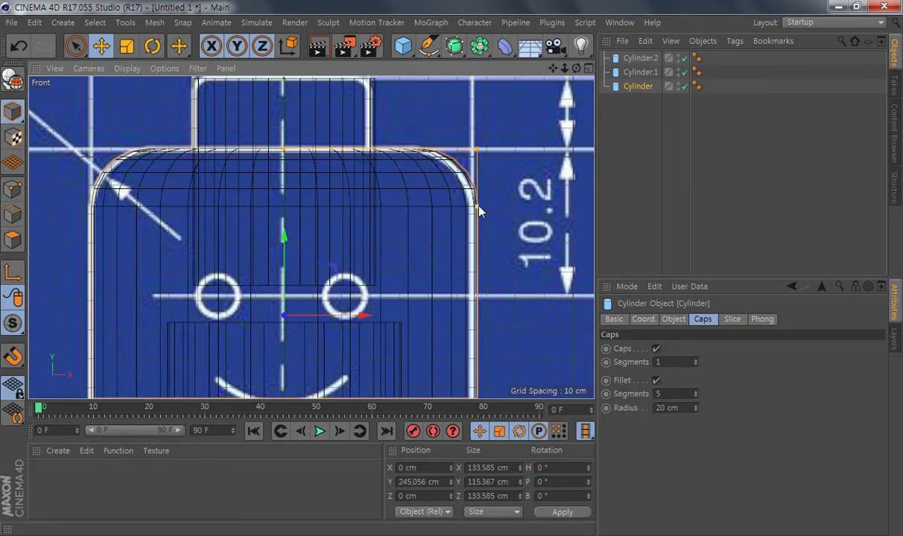
pyautogui.moveTo(478, 213)
pyautogui.mouseDown()
pyautogui.moveTo(474, 304)
pyautogui.moveTo(475, 209)
pyautogui.moveTo(474, 224)
pyautogui.mouseUp()
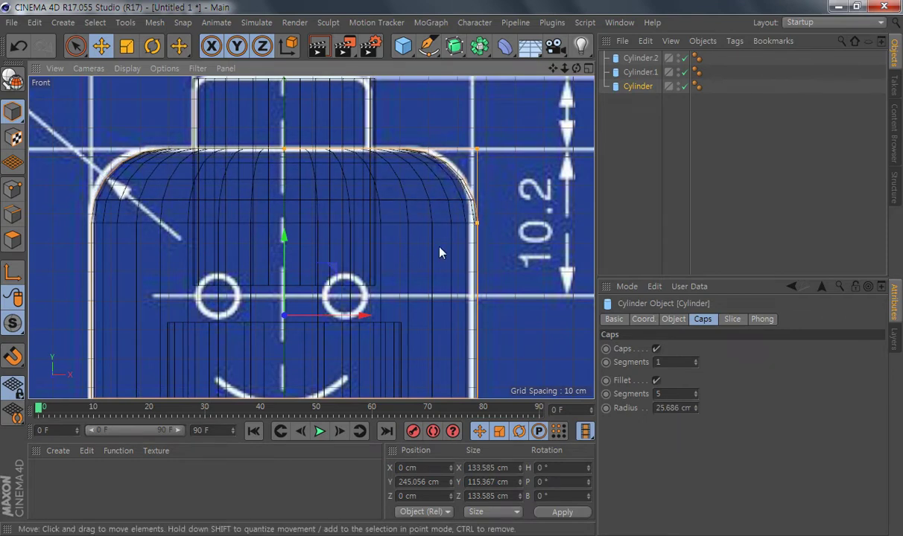
# Step: Turn on the stud cylinder's cap fillet with radius about 7.7 cm and narrow the cylinder to about 61.5 cm in diameter
pyautogui.keyDown('alt'); pyautogui.moveTo(387, 335); pyautogui.dragTo(455, 201, button='middle'); pyautogui.keyUp('alt')
pyautogui.scroll(-2, 456, 201)
pyautogui.keyDown('alt'); pyautogui.moveTo(418, 219); pyautogui.dragTo(412, 221, button='right'); pyautogui.keyUp('alt')
pyautogui.keyDown('alt'); pyautogui.moveTo(428, 110); pyautogui.dragTo(408, 178, button='middle'); pyautogui.keyUp('alt')
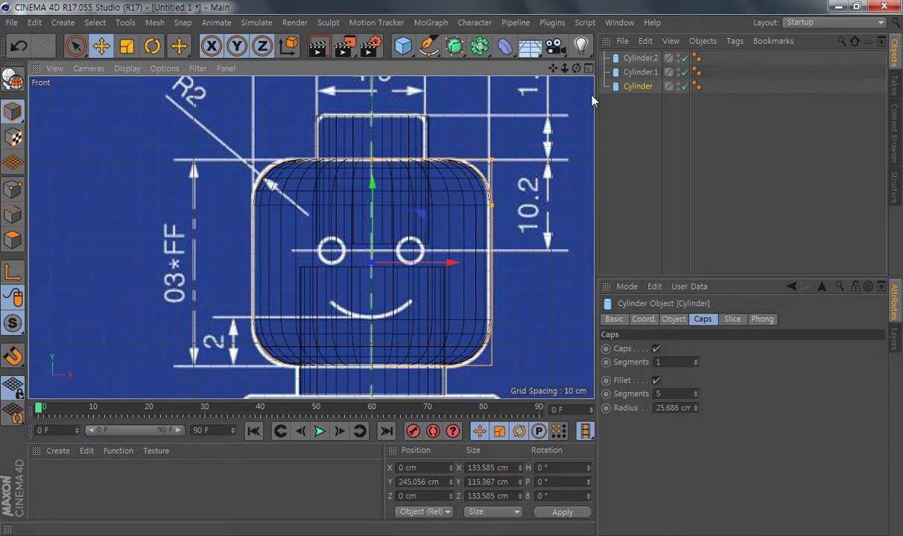
pyautogui.keyDown('alt'); pyautogui.moveTo(428, 173); pyautogui.dragTo(444, 231, button='middle'); pyautogui.keyUp('alt')
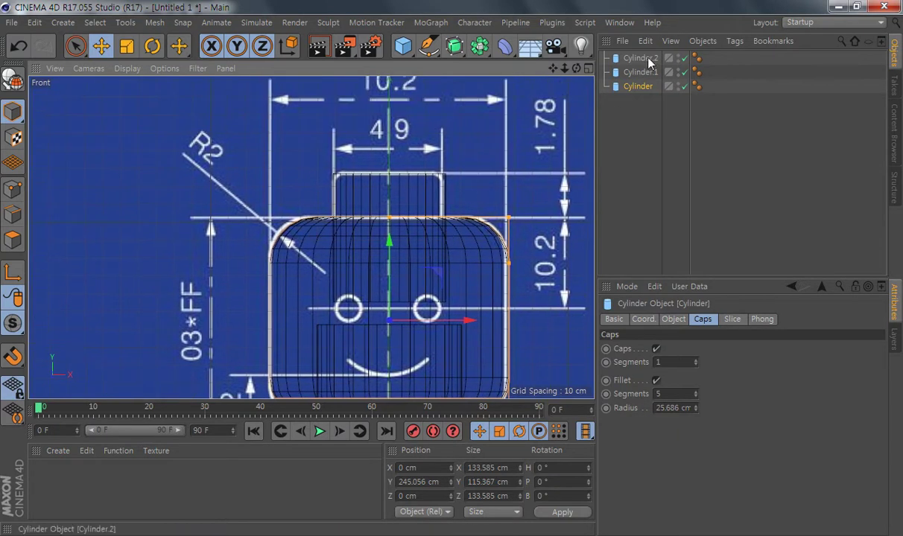
pyautogui.click(642, 72)
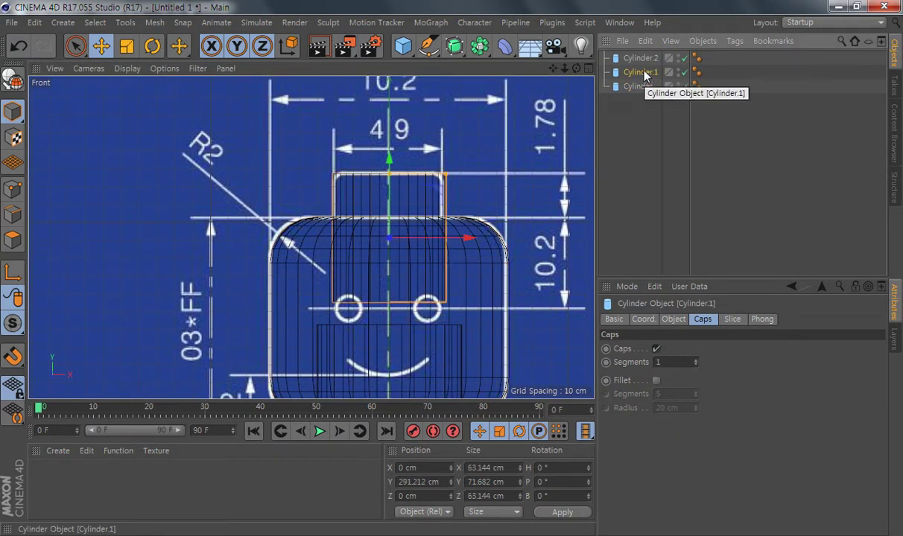
pyautogui.click(657, 381)
pyautogui.scroll(8, 477, 254)
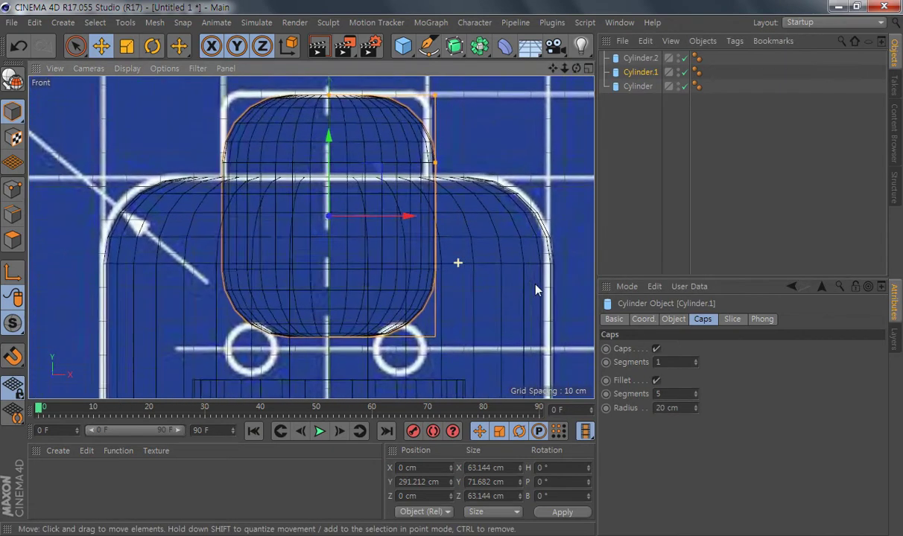
pyautogui.moveTo(490, 235); pyautogui.dragTo(488, 156)
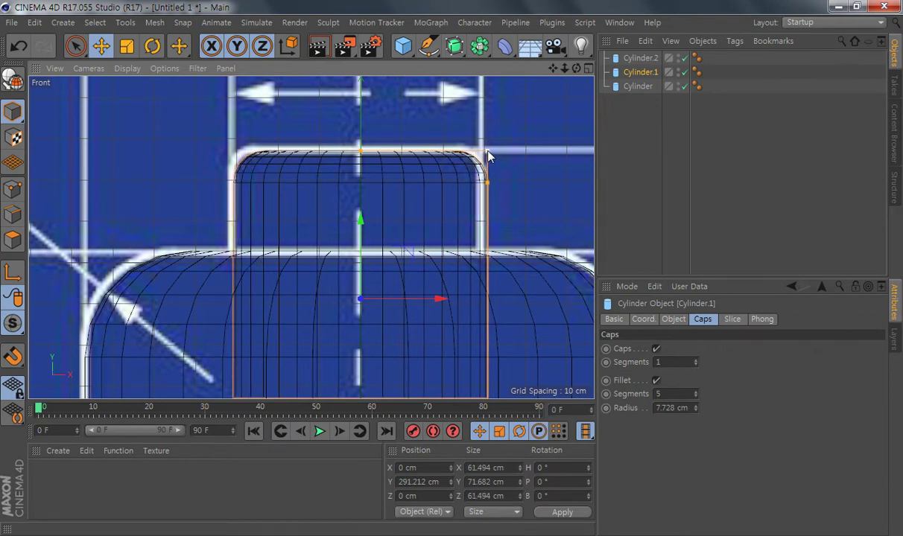
# Step: Add a Boole object to the scene for combining the head's cylinders
pyautogui.keyDown('alt'); pyautogui.moveTo(498, 344); pyautogui.dragTo(456, 46, button='middle'); pyautogui.keyUp('alt')
pyautogui.keyDown('alt'); pyautogui.moveTo(480, 329); pyautogui.dragTo(429, 336, button='right'); pyautogui.keyUp('alt')
pyautogui.keyDown('alt'); pyautogui.moveTo(465, 340); pyautogui.dragTo(466, 225, button='middle'); pyautogui.keyUp('alt')
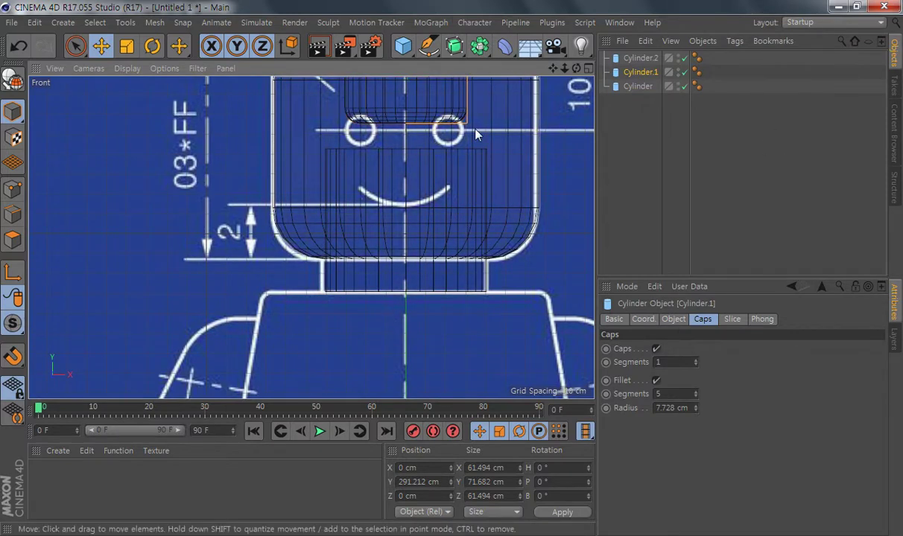
pyautogui.keyDown('alt'); pyautogui.moveTo(438, 142); pyautogui.dragTo(374, 272, button='middle'); pyautogui.keyUp('alt')
pyautogui.keyDown('alt'); pyautogui.moveTo(421, 269); pyautogui.dragTo(382, 270, button='right'); pyautogui.keyUp('alt')
pyautogui.keyDown('alt'); pyautogui.moveTo(466, 315); pyautogui.dragTo(467, 283, button='middle'); pyautogui.keyUp('alt')
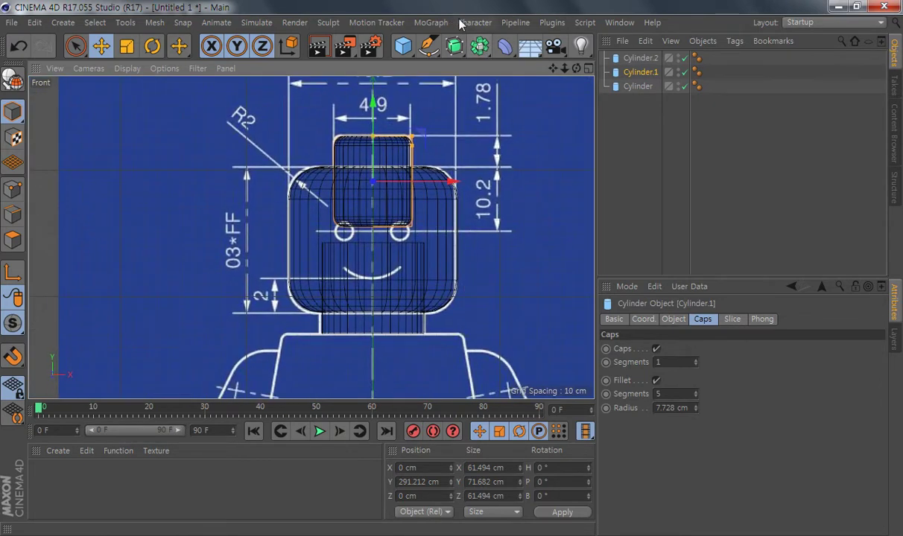
pyautogui.click(481, 44)
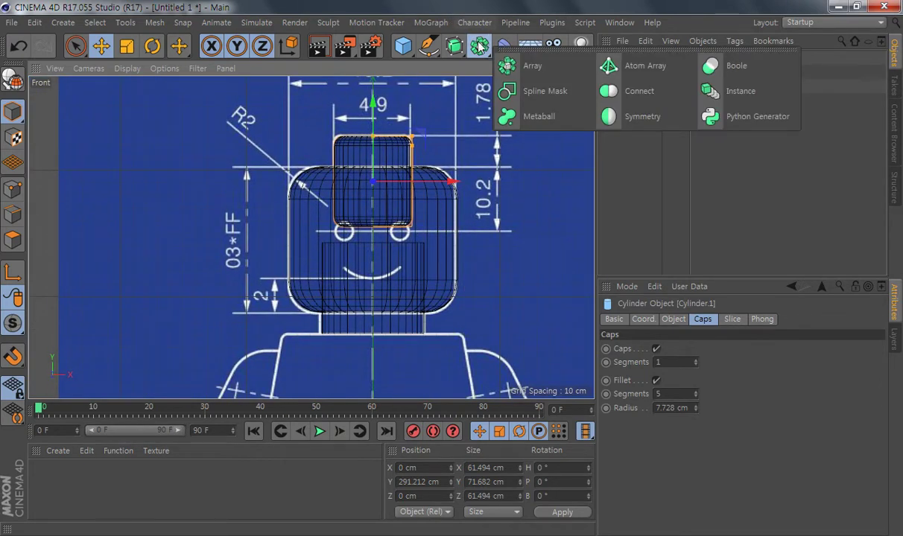
pyautogui.click(747, 66)
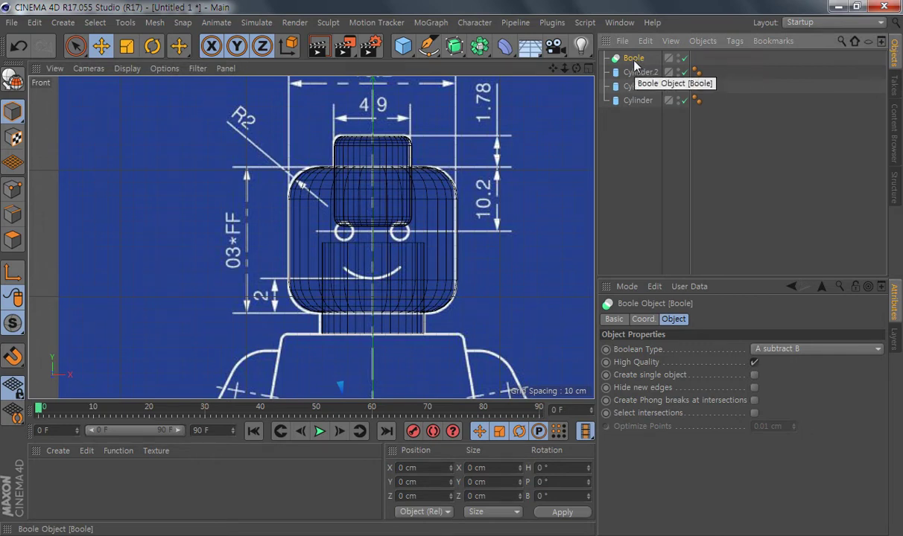
# Step: Make the head cylinder and the stud cylinder children of the Boole object
pyautogui.press('super')
pyautogui.press('super')
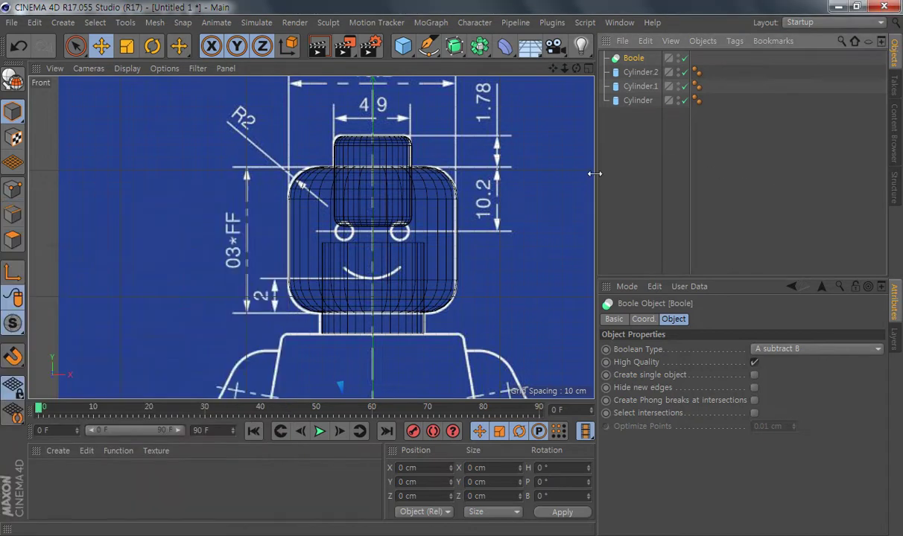
pyautogui.click(638, 100)
pyautogui.keyDown('ctrl'); pyautogui.click(639, 87); pyautogui.keyUp('ctrl')
pyautogui.click(648, 118)
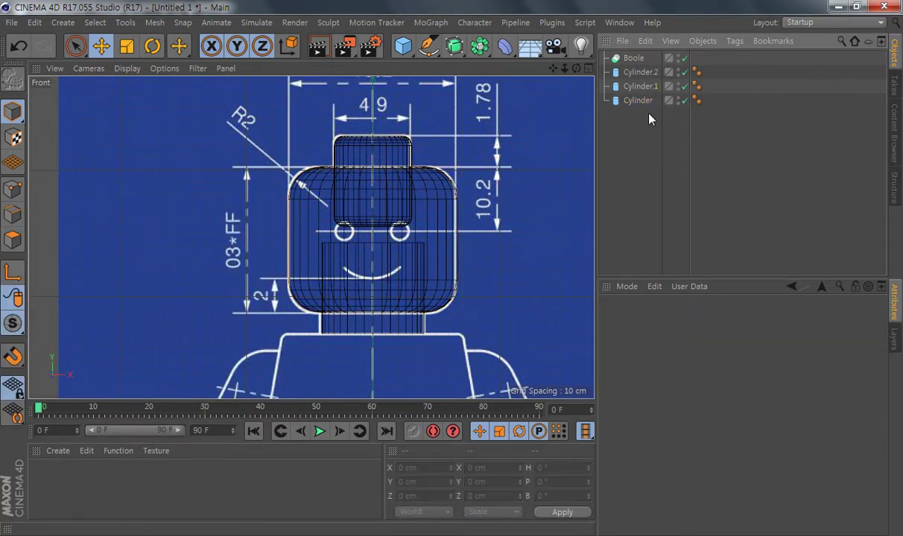
pyautogui.click(645, 100)
pyautogui.keyDown('ctrl'); pyautogui.click(647, 86); pyautogui.keyUp('ctrl')
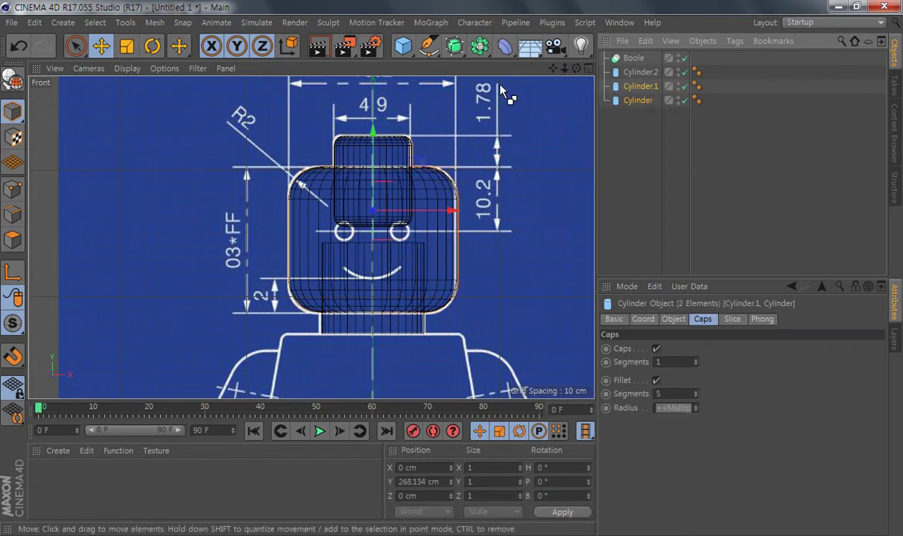
pyautogui.moveTo(637, 60); pyautogui.dragTo(640, 63)
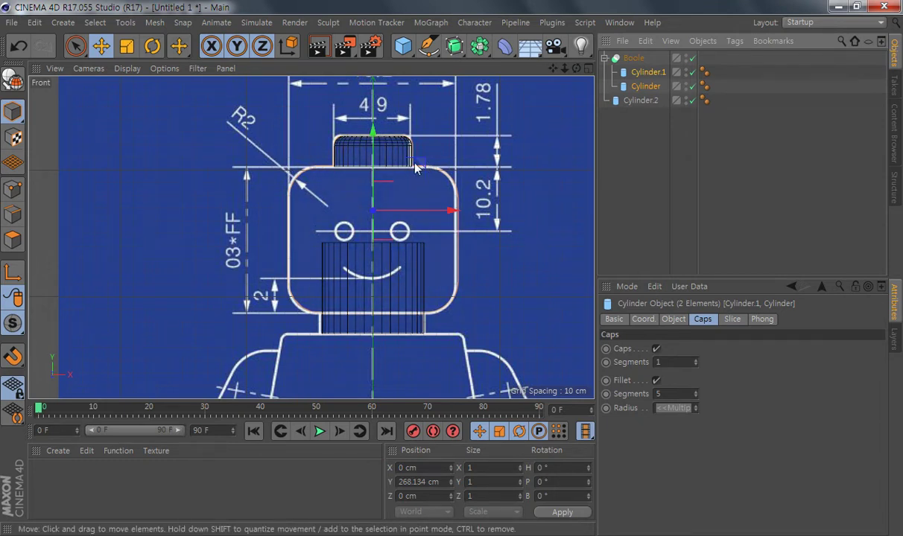
# Step: Set the Boole's type to A union B and enable its Create single object option
pyautogui.click(636, 61)
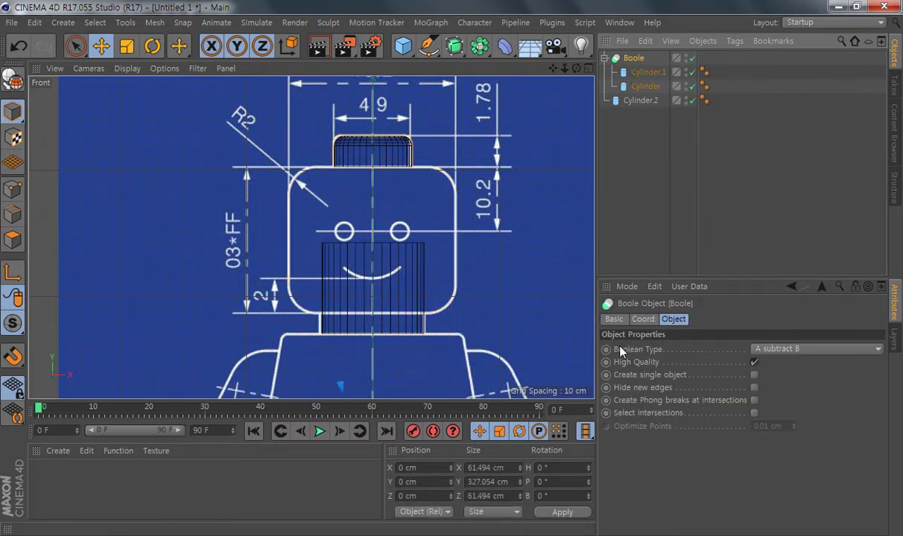
pyautogui.click(816, 350)
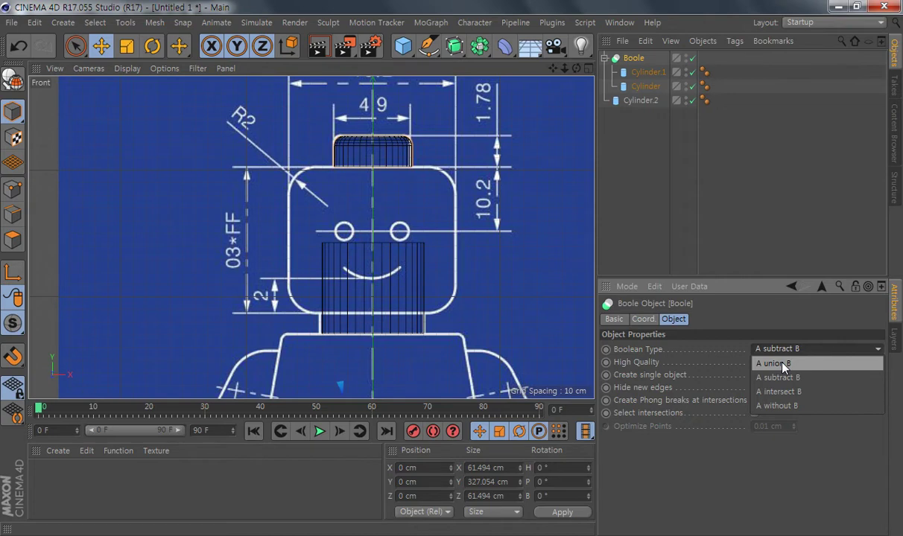
pyautogui.click(783, 364)
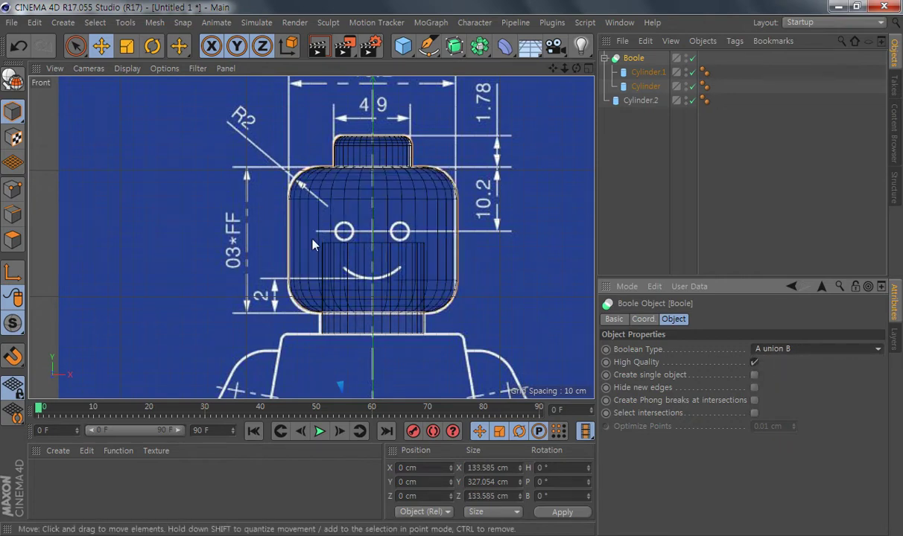
pyautogui.scroll(3, 402, 153)
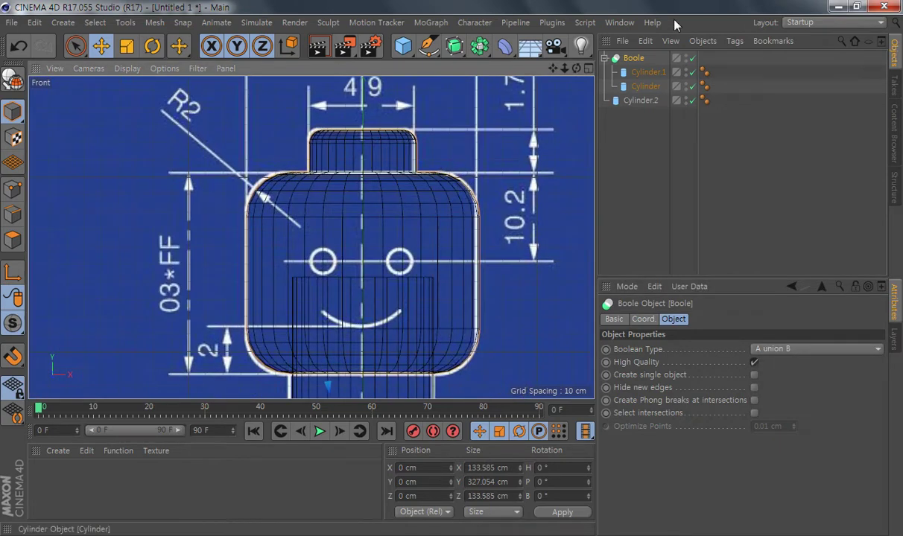
pyautogui.click(693, 58)
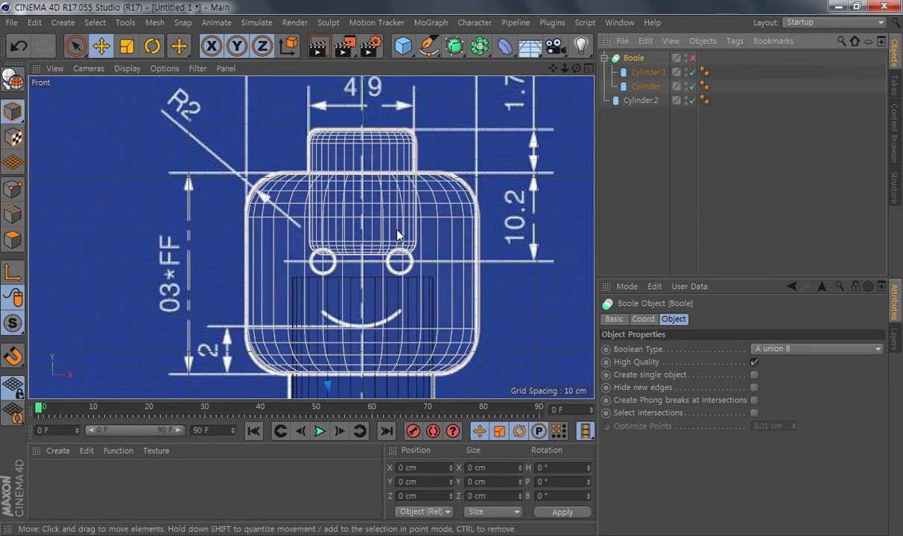
pyautogui.click(692, 59)
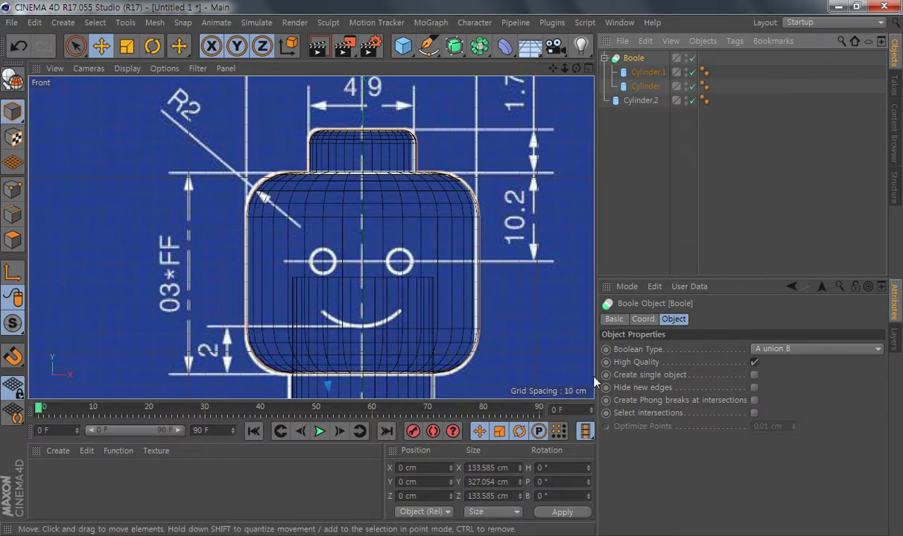
pyautogui.click(754, 376)
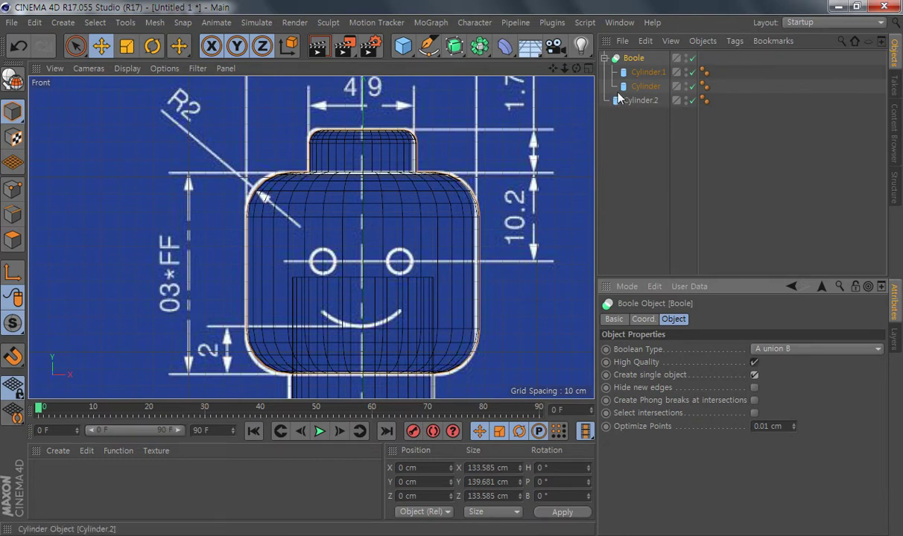
pyautogui.click(604, 58)
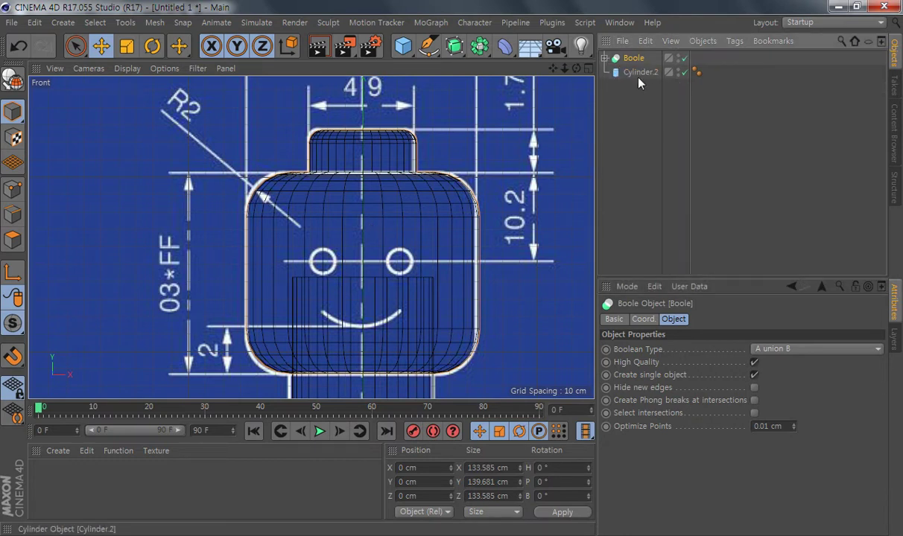
# Step: Add a second Boole and make the first Boole and the neck cylinder its children
pyautogui.click(640, 73)
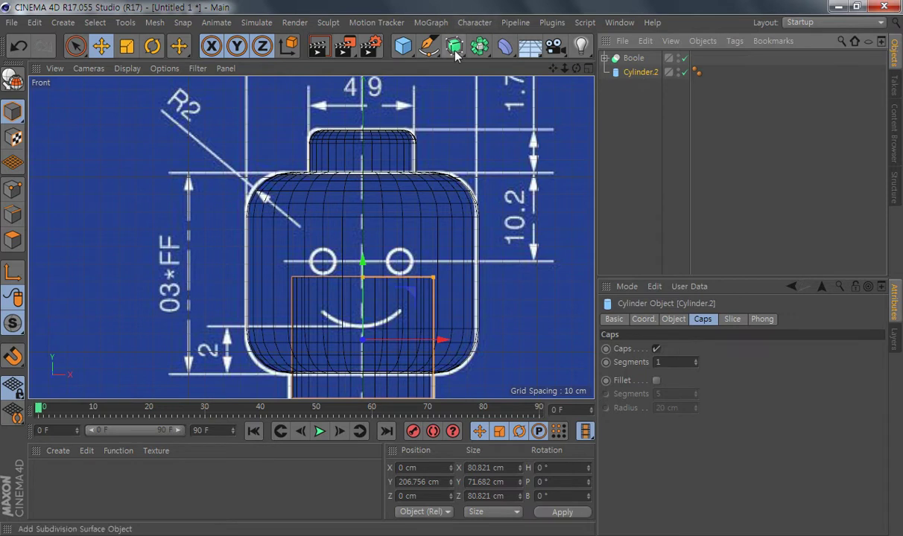
pyautogui.click(480, 47)
pyautogui.click(730, 71)
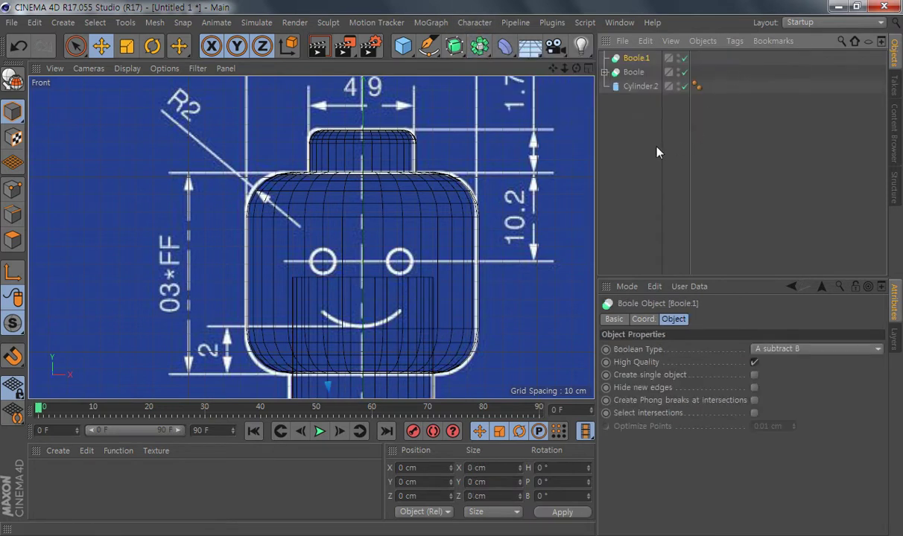
pyautogui.click(633, 72)
pyautogui.click(604, 72)
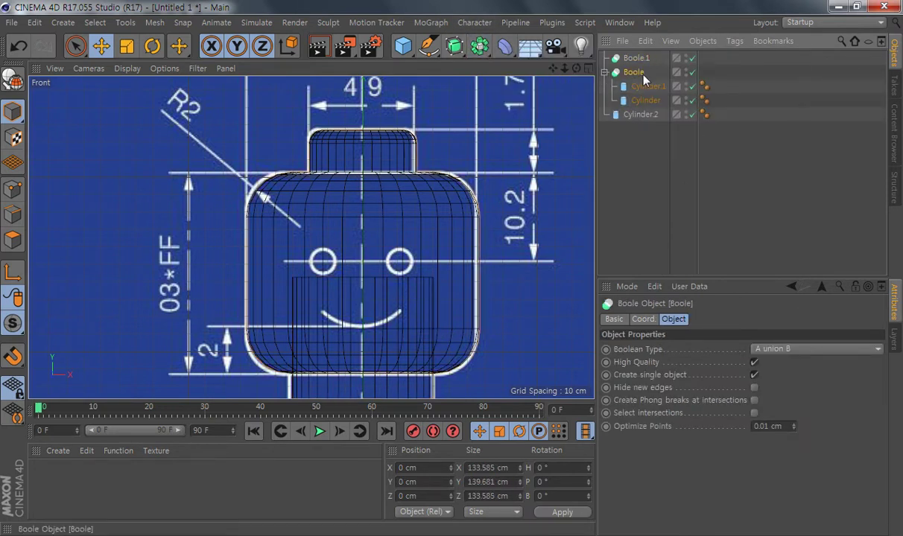
pyautogui.click(604, 72)
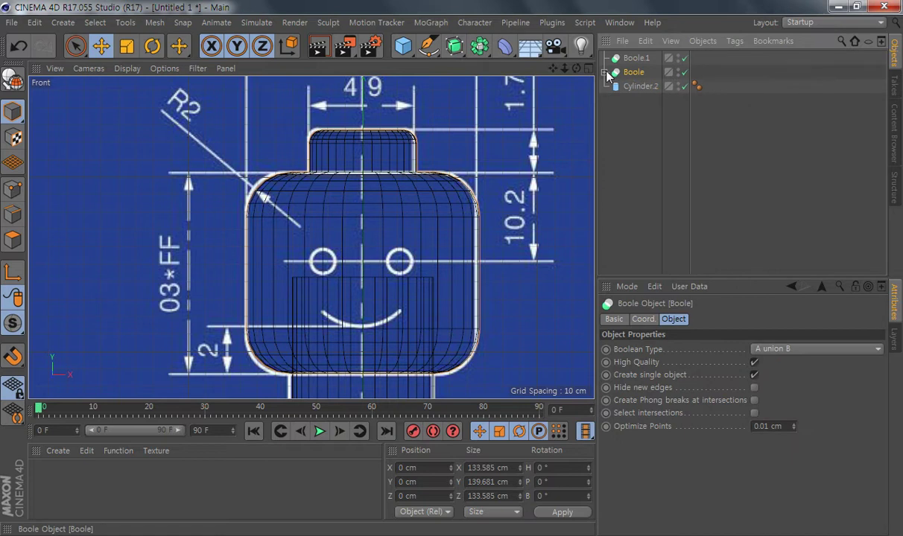
pyautogui.keyDown('ctrl'); pyautogui.click(641, 87); pyautogui.keyUp('ctrl')
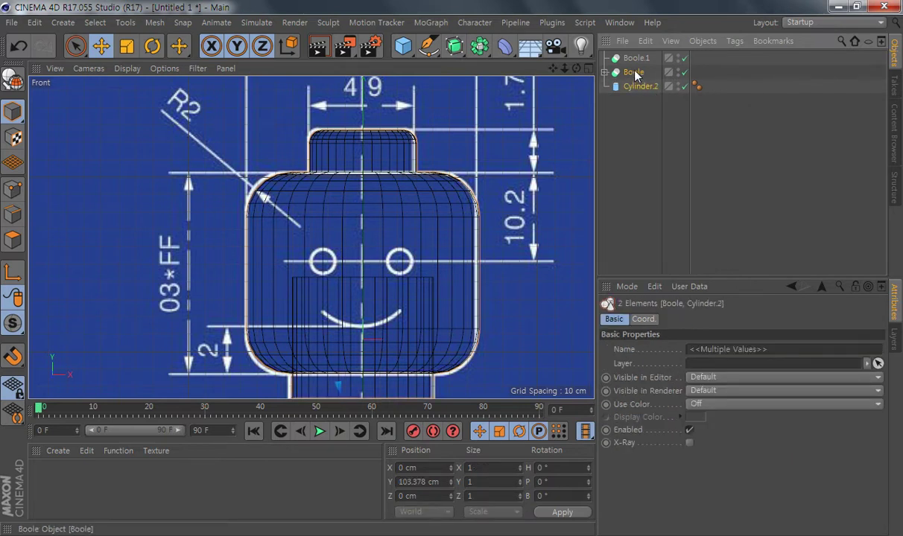
pyautogui.moveTo(643, 64); pyautogui.dragTo(642, 59)
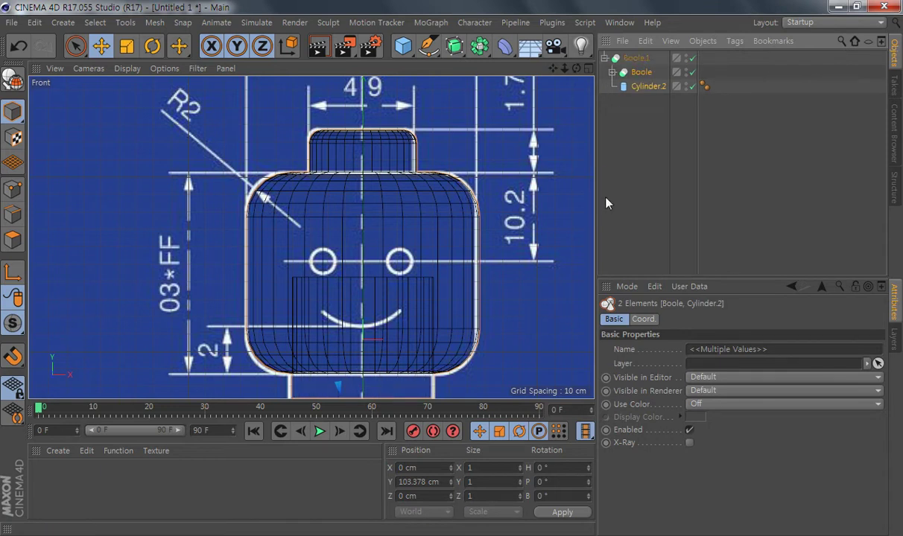
# Step: Set the second Boole's type to A union B and enable Create single object for it
pyautogui.click(644, 59)
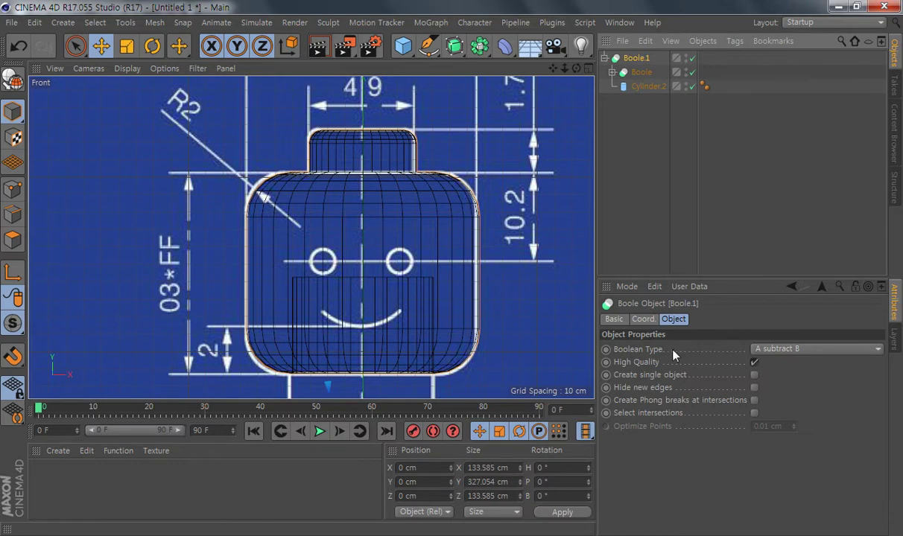
pyautogui.click(796, 355)
pyautogui.click(802, 364)
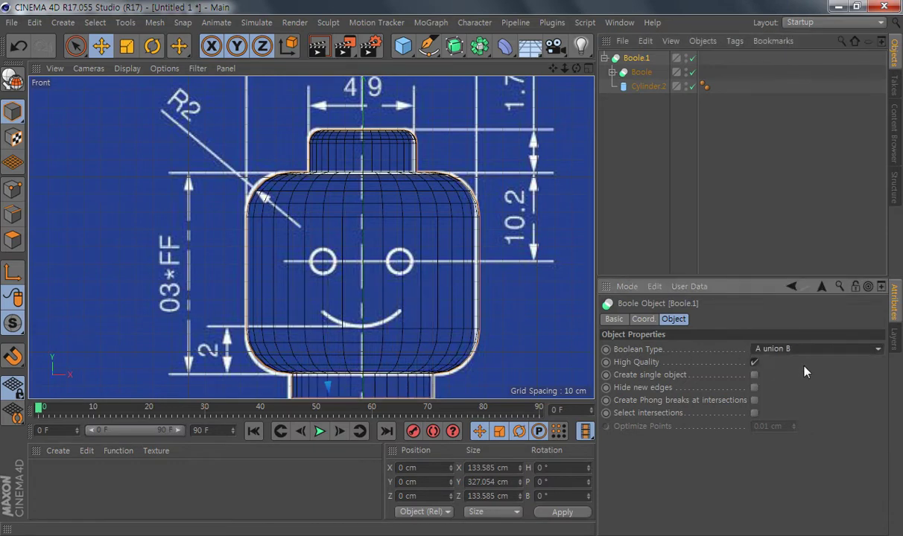
pyautogui.keyDown('alt'); pyautogui.moveTo(371, 340); pyautogui.dragTo(387, 300, button='middle'); pyautogui.keyUp('alt')
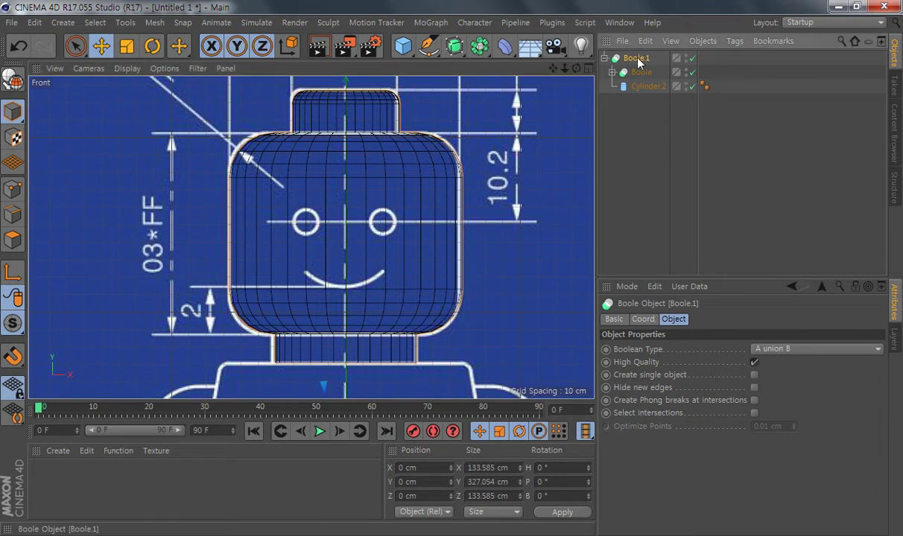
pyautogui.click(754, 375)
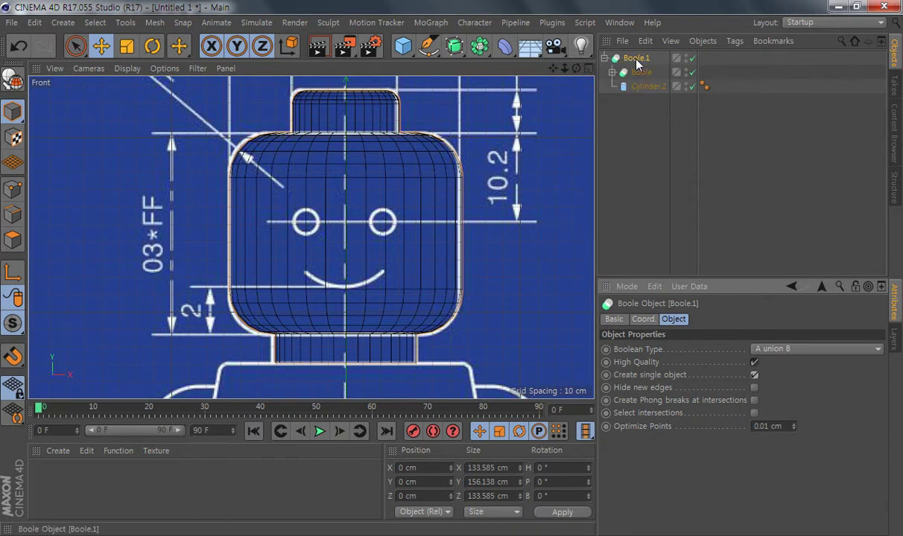
# Step: Merge the second Boole and its whole hierarchy into one polygon object with Connect Objects + Delete
pyautogui.click(612, 72)
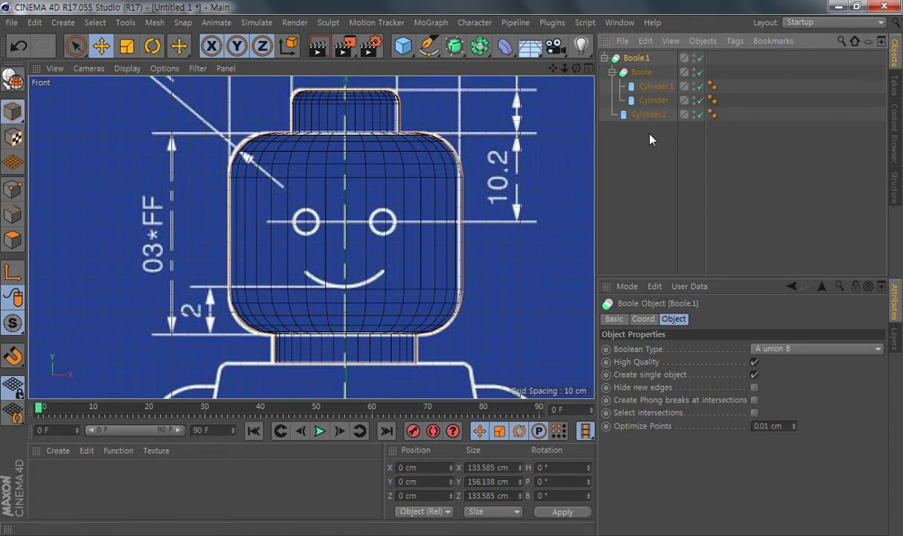
pyautogui.click(661, 159)
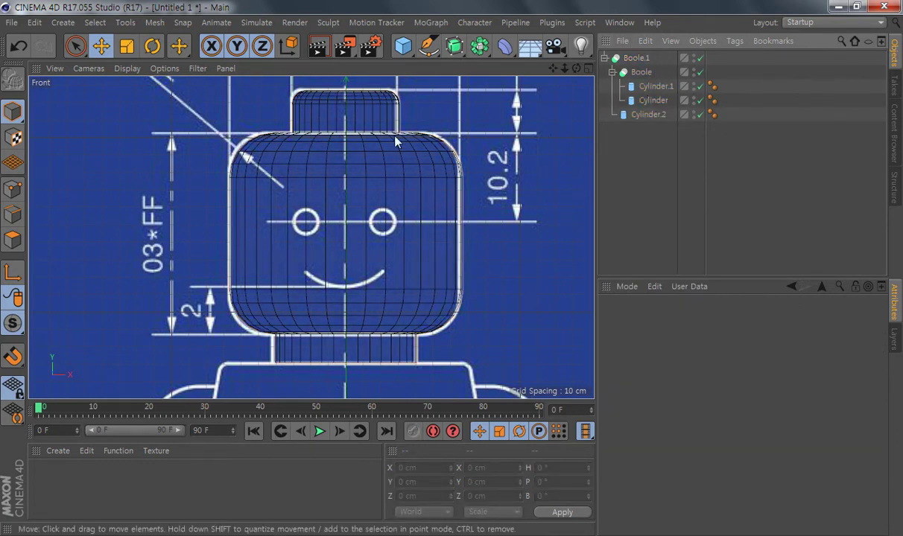
pyautogui.middleClick(636, 60)
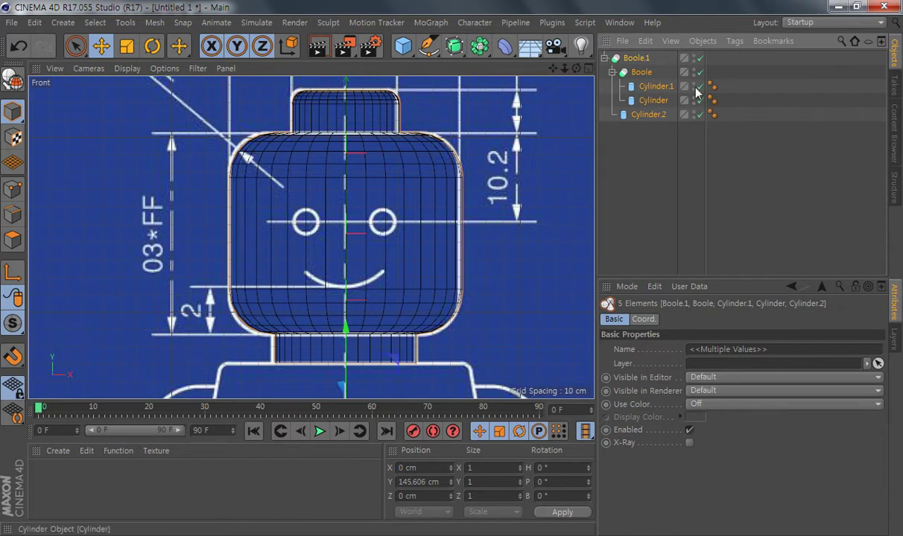
pyautogui.rightClick(639, 61)
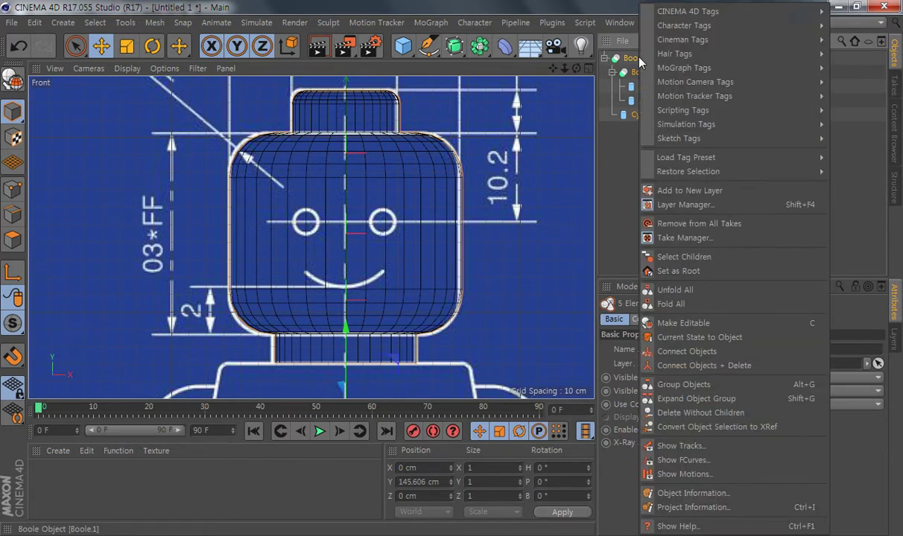
pyautogui.click(717, 368)
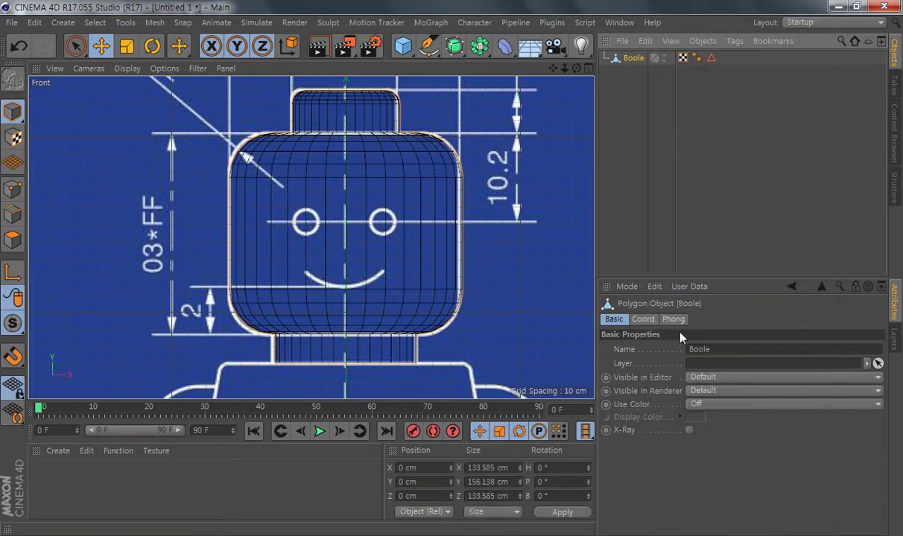
# Step: Rename the merged polygon object as head
pyautogui.doubleClick(635, 57)
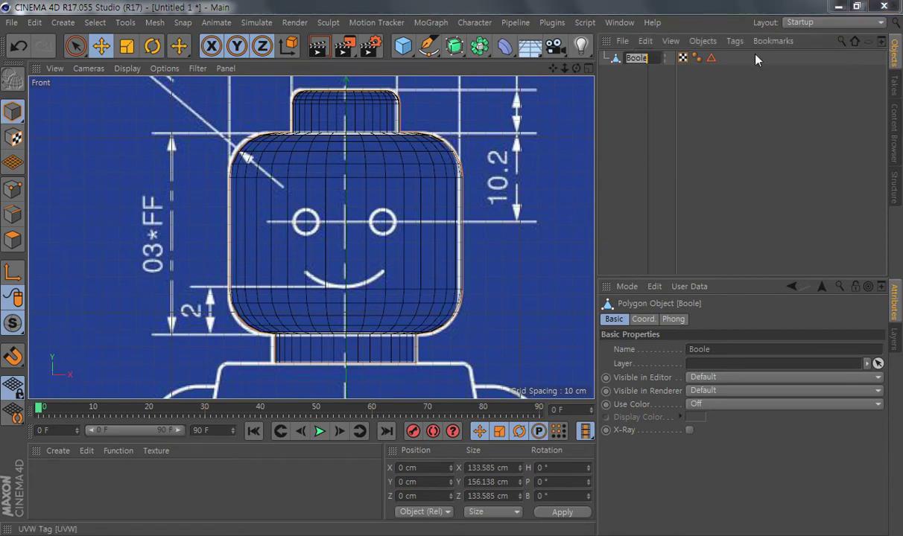
pyautogui.write('head')
pyautogui.press('Return')
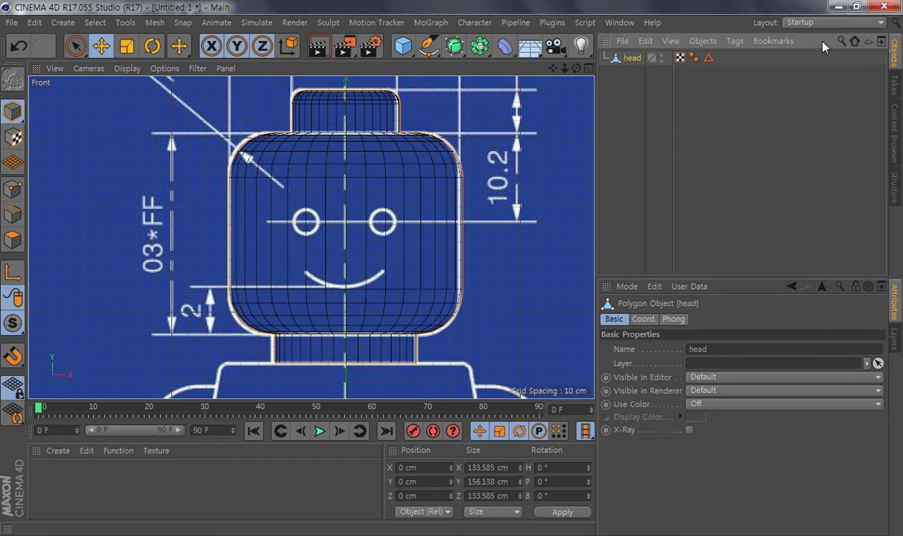
# Step: Add a cube over the blueprint's torso, raised to a Y position of about 89.3 cm and widened to about 205.7 cm
pyautogui.keyDown('alt'); pyautogui.moveTo(497, 278); pyautogui.dragTo(454, 280, button='right'); pyautogui.keyUp('alt')
pyautogui.keyDown('alt'); pyautogui.moveTo(495, 335); pyautogui.dragTo(480, 149, button='middle'); pyautogui.keyUp('alt')
pyautogui.click(403, 47)
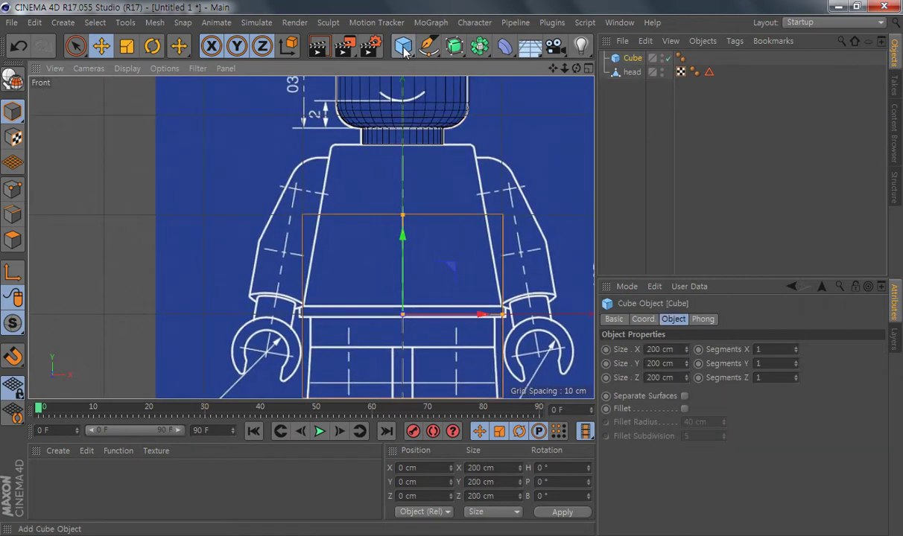
pyautogui.keyDown('alt'); pyautogui.moveTo(460, 301); pyautogui.dragTo(453, 267, button='middle'); pyautogui.keyUp('alt')
pyautogui.moveTo(397, 211); pyautogui.dragTo(401, 128)
pyautogui.moveTo(494, 192); pyautogui.dragTo(498, 194)
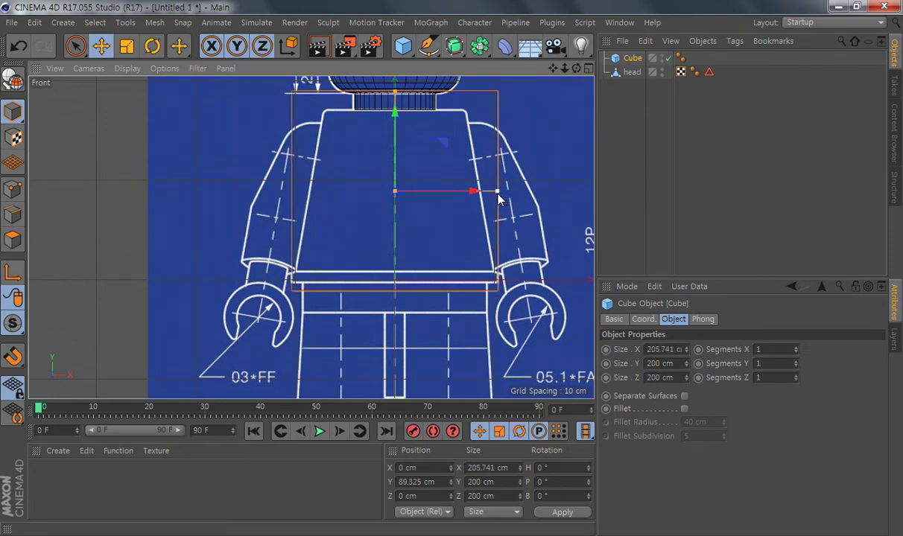
# Step: Reduce the cube's height to about 162.2 cm so it fits between the torso blueprint's upper edge and waist line
pyautogui.scroll(5, 484, 260)
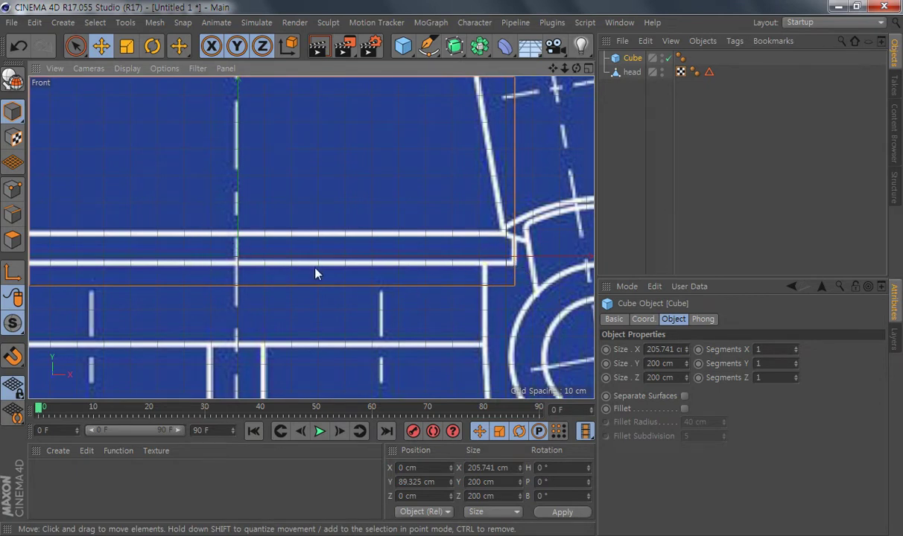
pyautogui.scroll(-6, 315, 274)
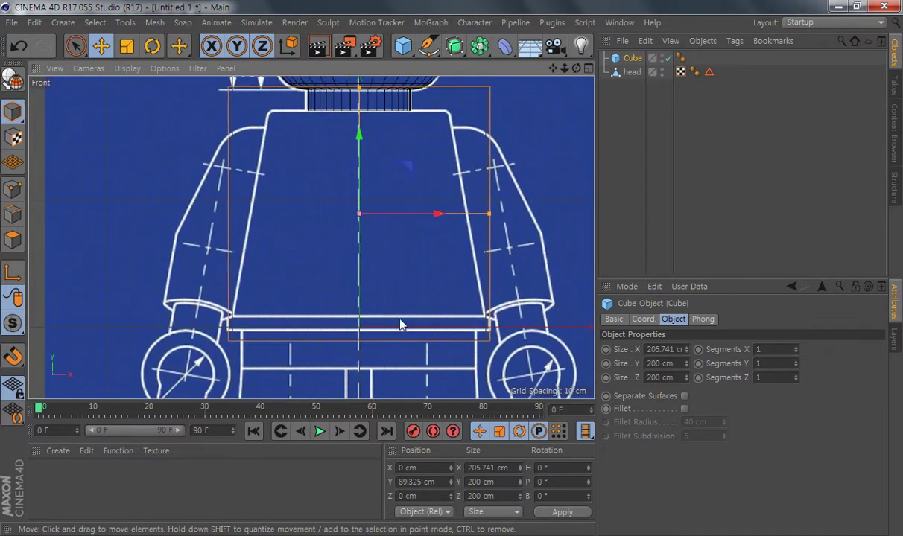
pyautogui.moveTo(359, 88)
pyautogui.mouseDown()
pyautogui.moveTo(364, 118)
pyautogui.moveTo(364, 87)
pyautogui.moveTo(364, 100)
pyautogui.mouseUp()
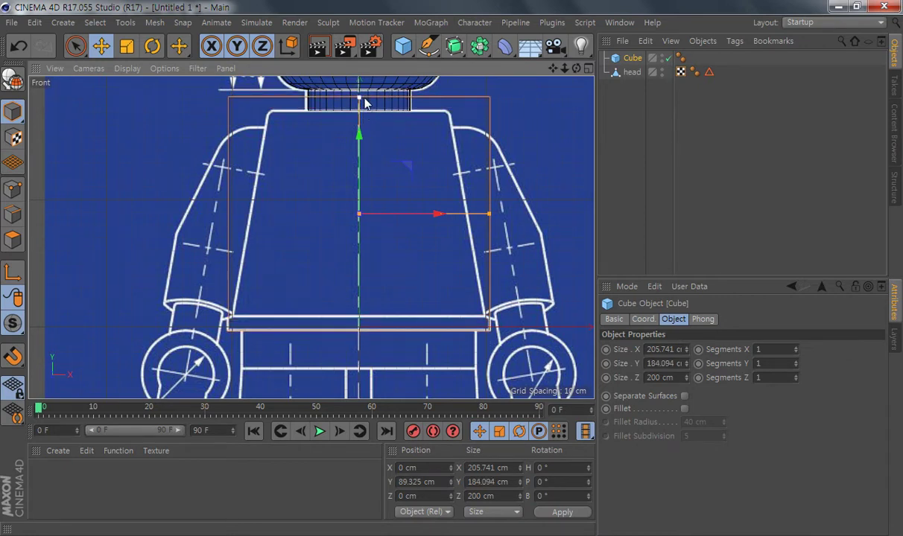
pyautogui.moveTo(358, 128); pyautogui.dragTo(359, 142)
pyautogui.moveTo(359, 104); pyautogui.dragTo(358, 123)
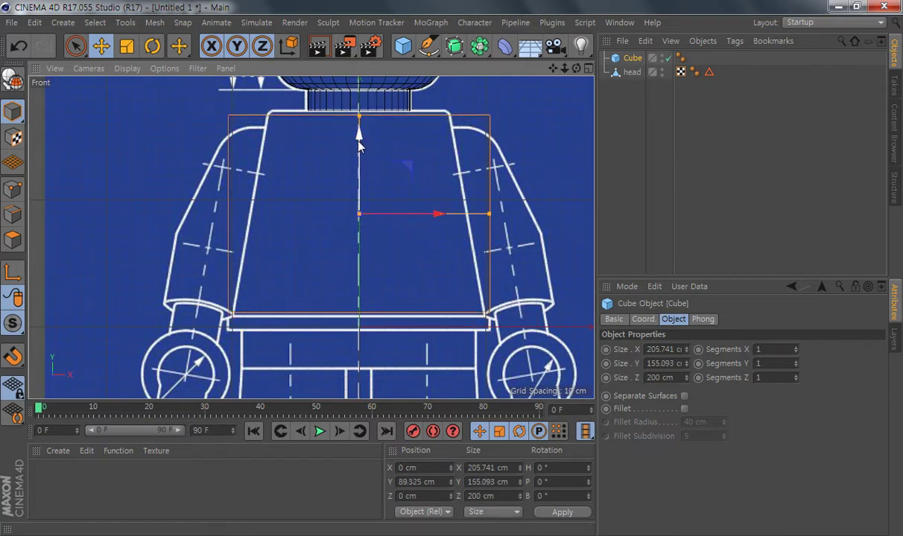
pyautogui.scroll(10, 377, 319)
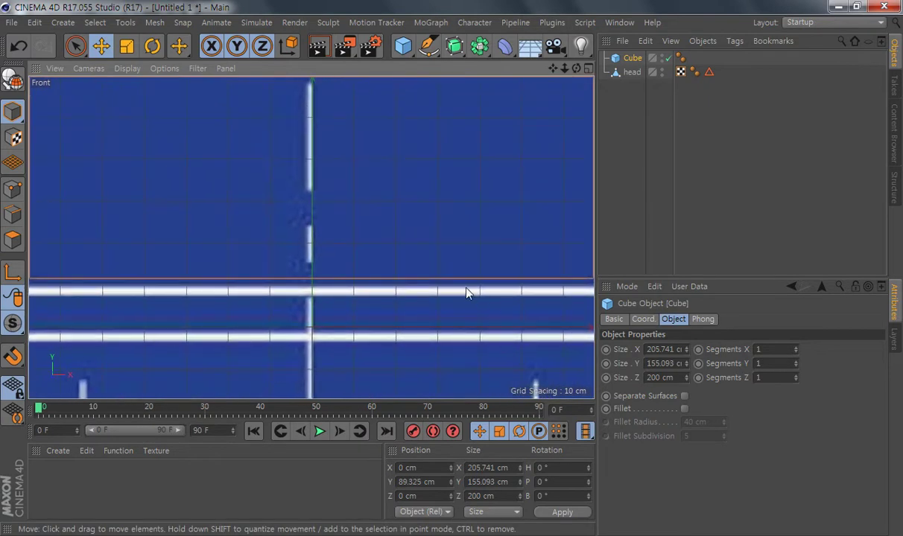
pyautogui.scroll(-8, 447, 298)
pyautogui.scroll(3, 246, 319)
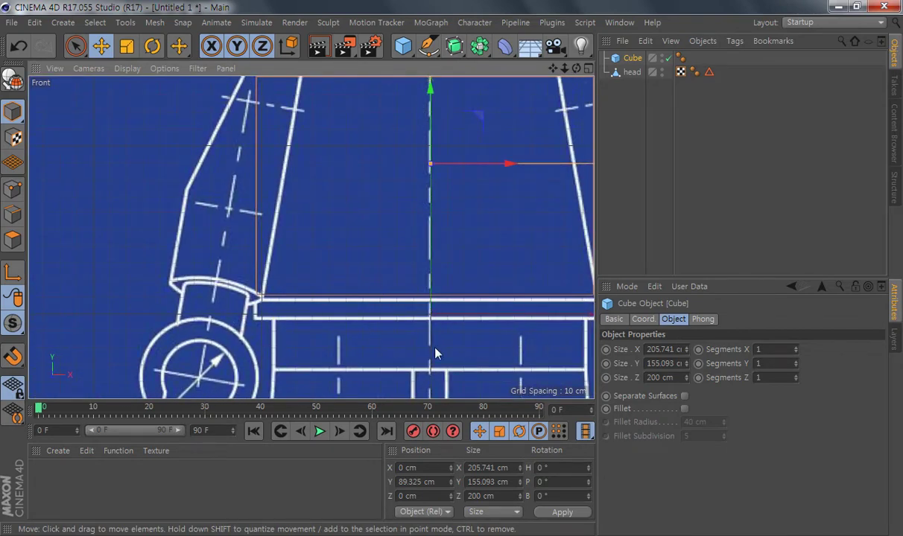
pyautogui.scroll(-6, 436, 286)
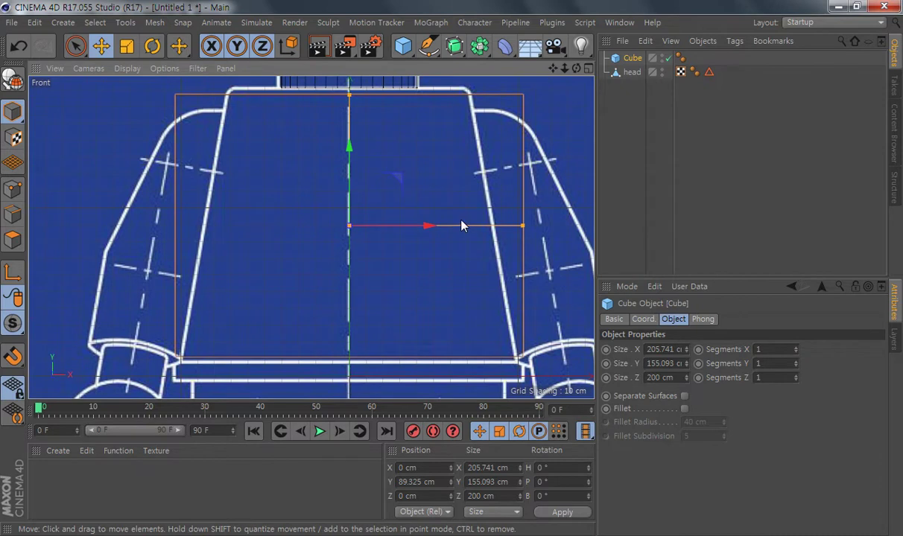
pyautogui.moveTo(351, 107); pyautogui.dragTo(350, 99)
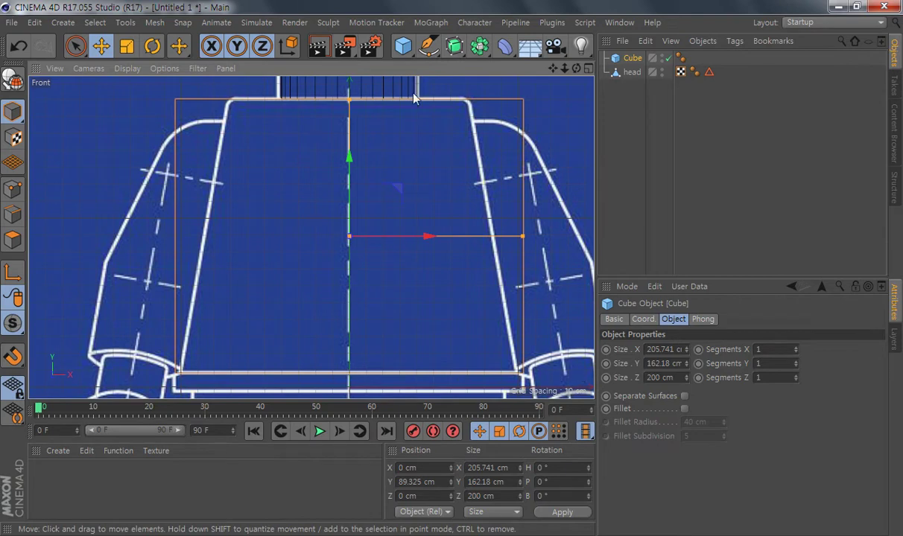
pyautogui.keyDown('alt'); pyautogui.moveTo(461, 300); pyautogui.dragTo(448, 278, button='middle'); pyautogui.keyUp('alt')
pyautogui.scroll(-3, 500, 283)
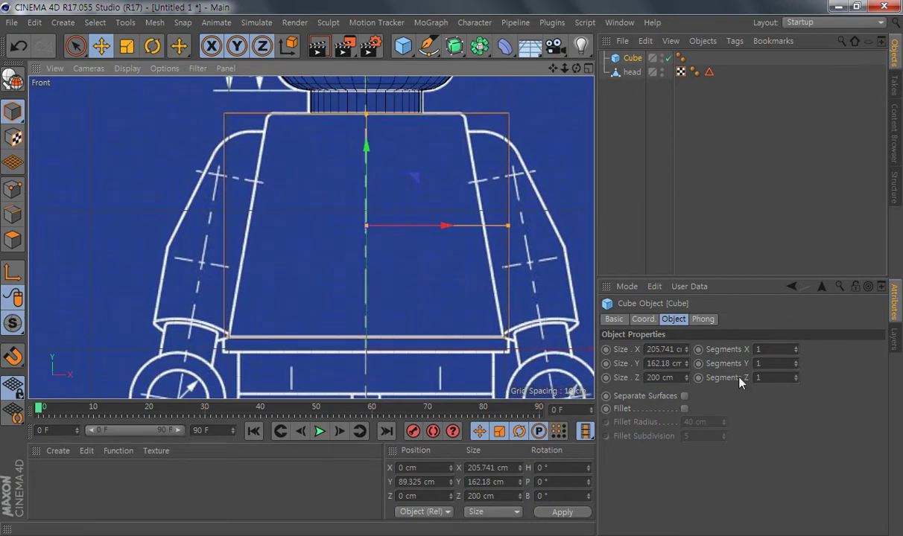
# Step: Set the torso cube's segments to 4 in X and 3 in Y
pyautogui.keyDown('alt'); pyautogui.moveTo(505, 283); pyautogui.dragTo(474, 286, button='middle'); pyautogui.keyUp('alt')
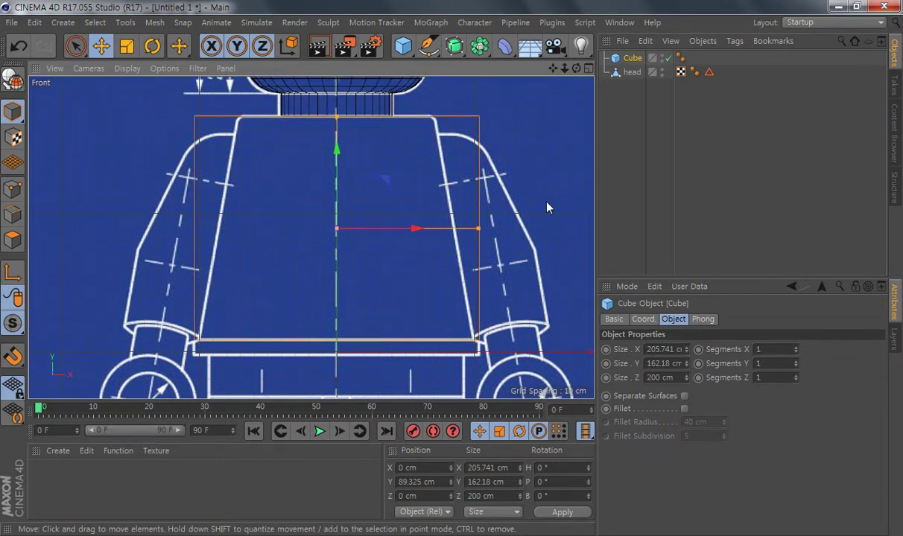
pyautogui.click(796, 348)
pyautogui.click(796, 348)
pyautogui.click(797, 348)
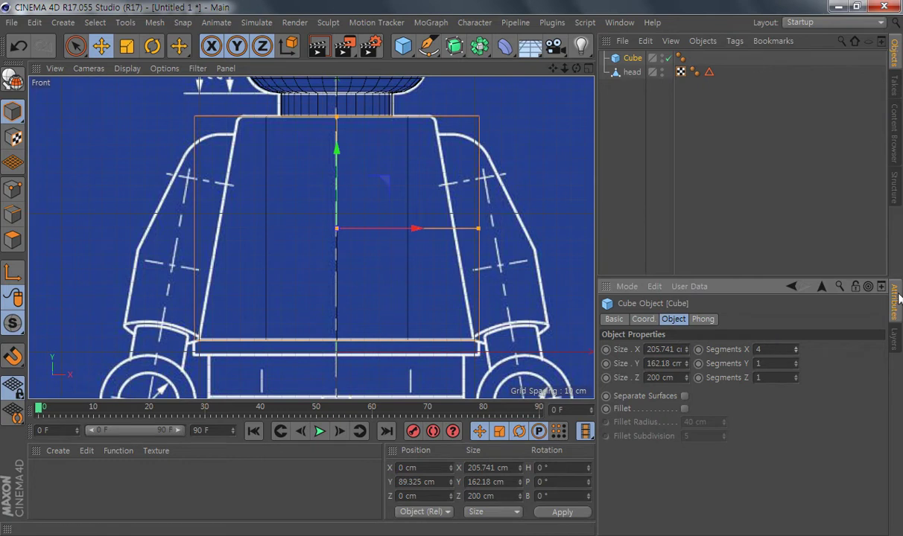
pyautogui.click(796, 363)
pyautogui.click(796, 363)
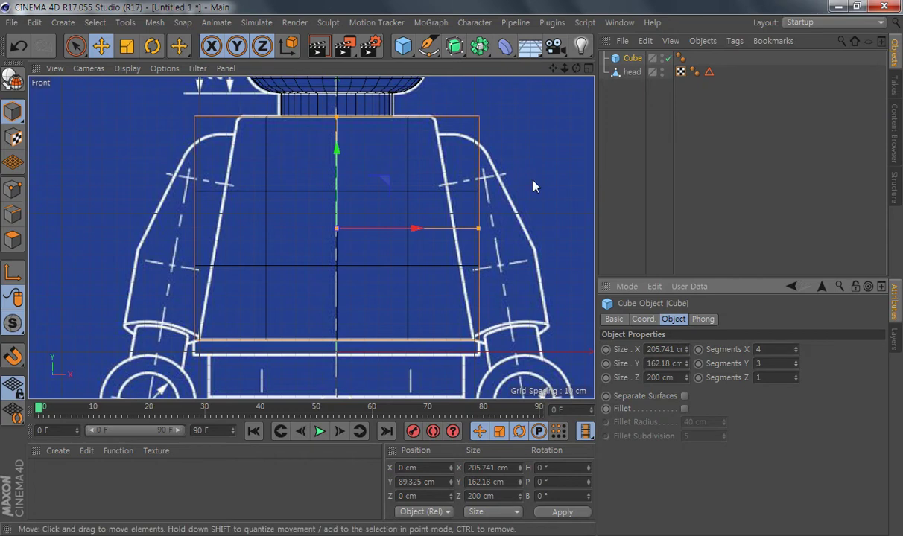
# Step: Reduce the torso cube's depth to about 104.9 cm to match the torso outline in the Right view blueprint
pyautogui.middleClick(375, 211)
pyautogui.middleClick(223, 326)
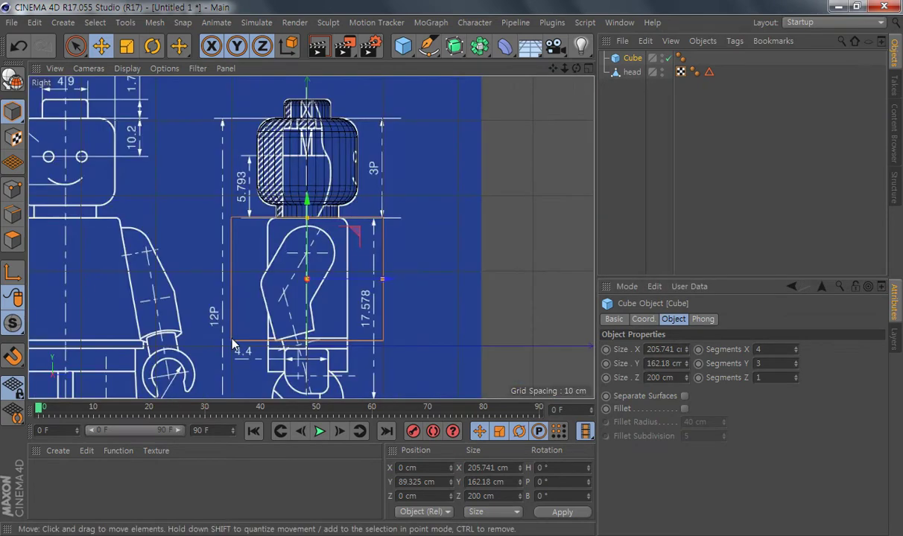
pyautogui.scroll(4, 328, 298)
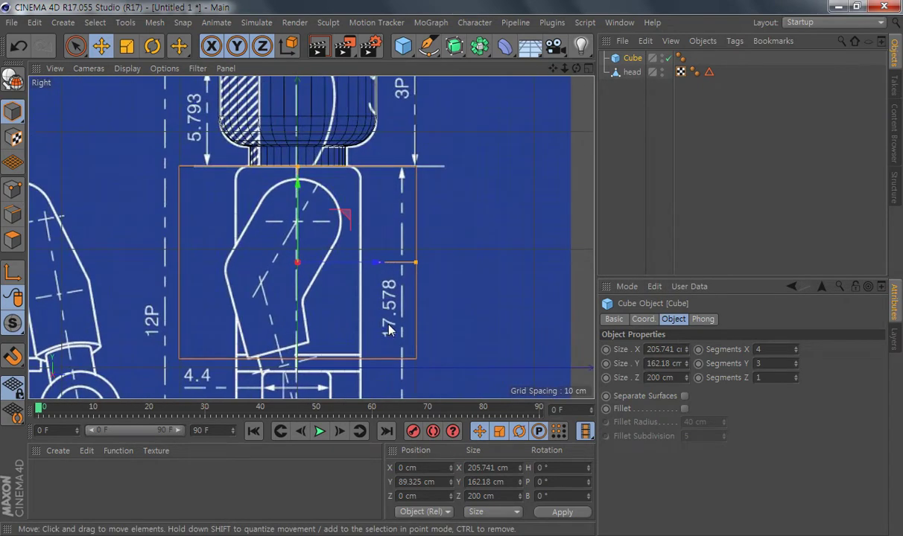
pyautogui.moveTo(457, 216); pyautogui.dragTo(392, 238)
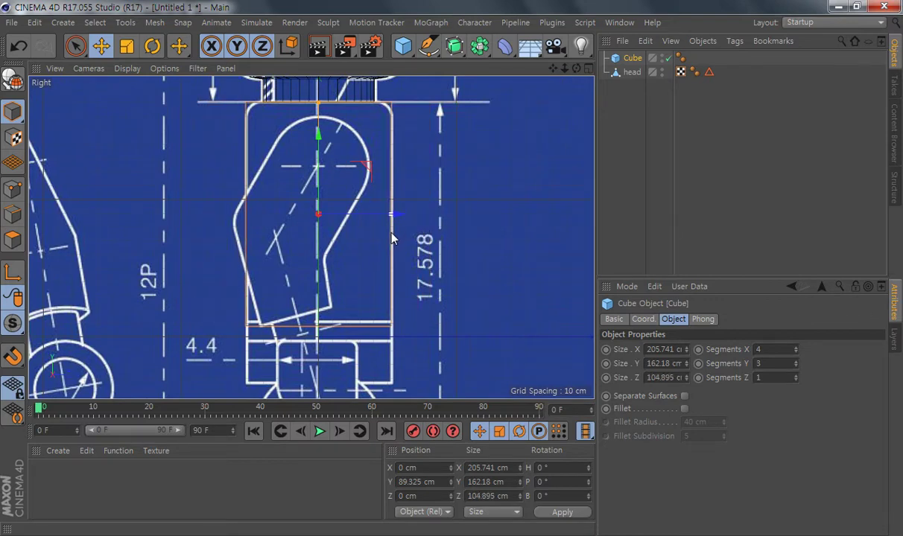
pyautogui.middleClick(401, 283)
pyautogui.keyDown('alt'); pyautogui.moveTo(502, 324); pyautogui.dragTo(485, 321, button='middle'); pyautogui.keyUp('alt')
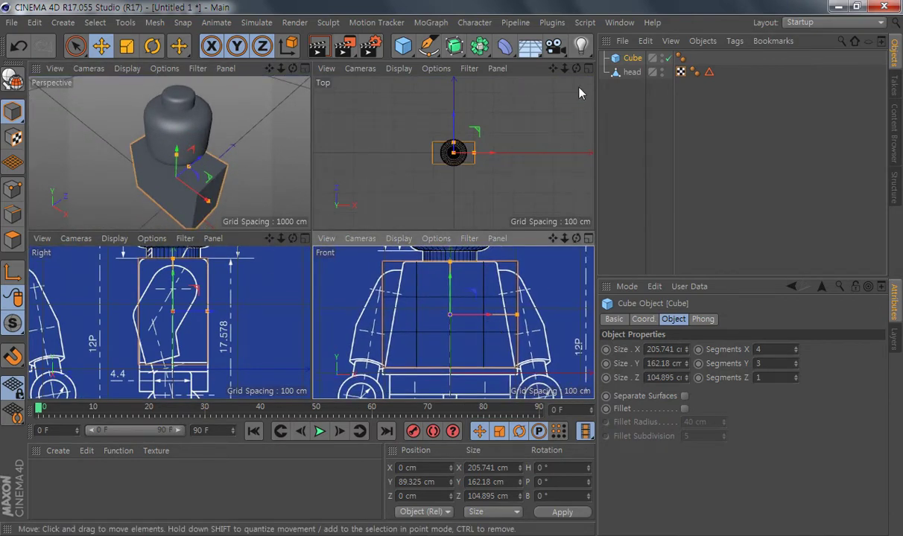
# Step: Add an FFD deformer as a child of the cube and set its grid points to 2 in X, Y and Z
pyautogui.middleClick(502, 329)
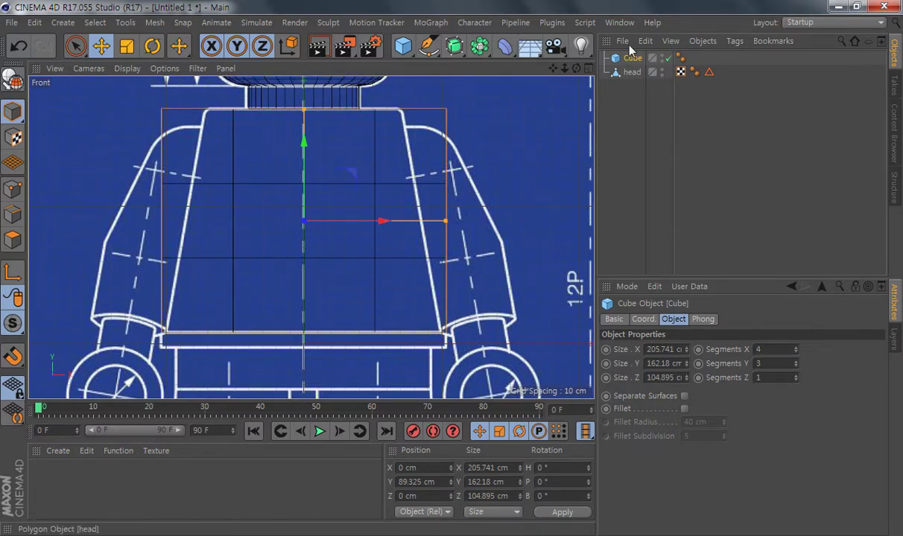
pyautogui.click(505, 46)
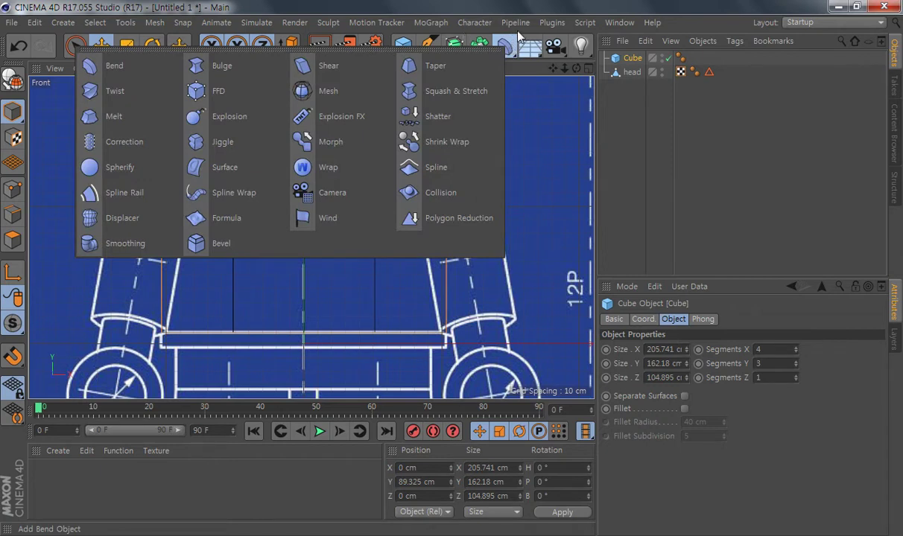
pyautogui.click(201, 93)
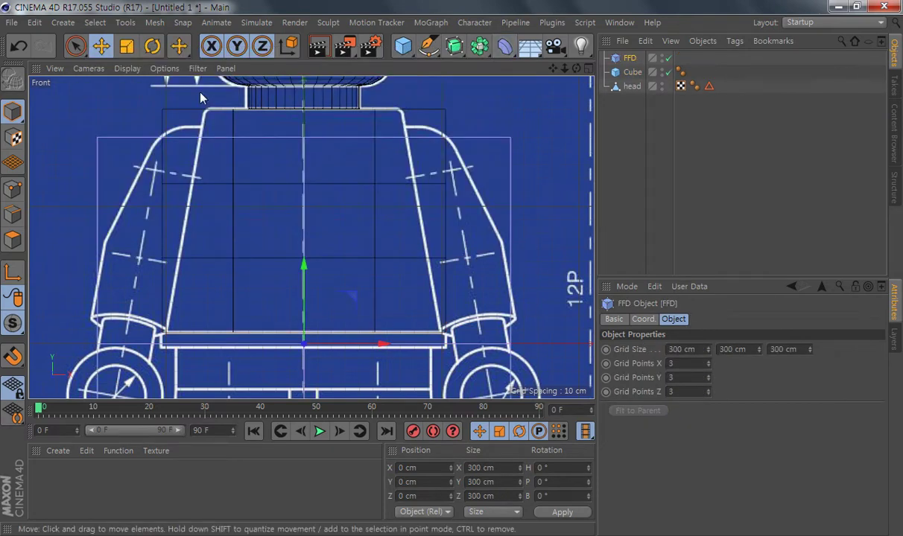
pyautogui.click(632, 70)
pyautogui.click(641, 59)
pyautogui.moveTo(635, 63); pyautogui.dragTo(631, 71)
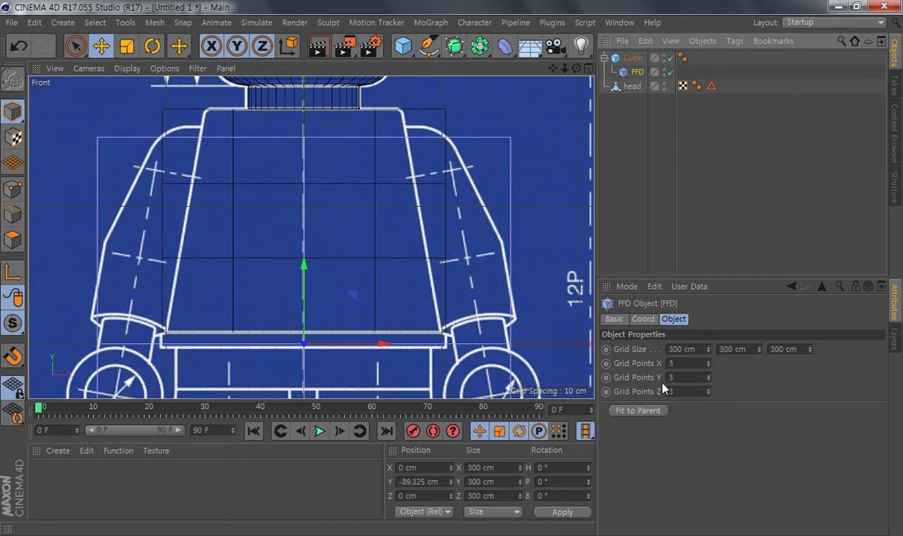
pyautogui.click(709, 380)
pyautogui.click(708, 367)
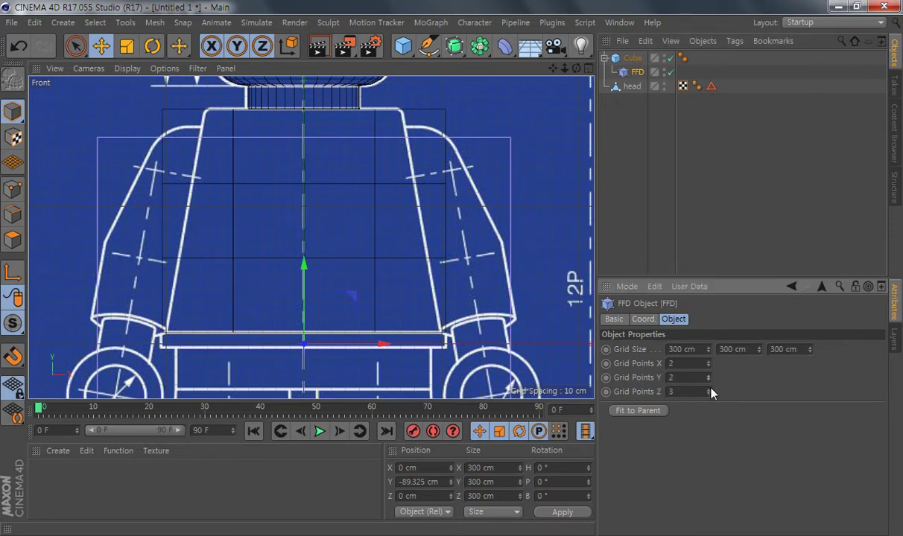
# Step: Switch to point editing and select one upper corner point of the FFD cage in the Perspective view
pyautogui.middleClick(335, 214)
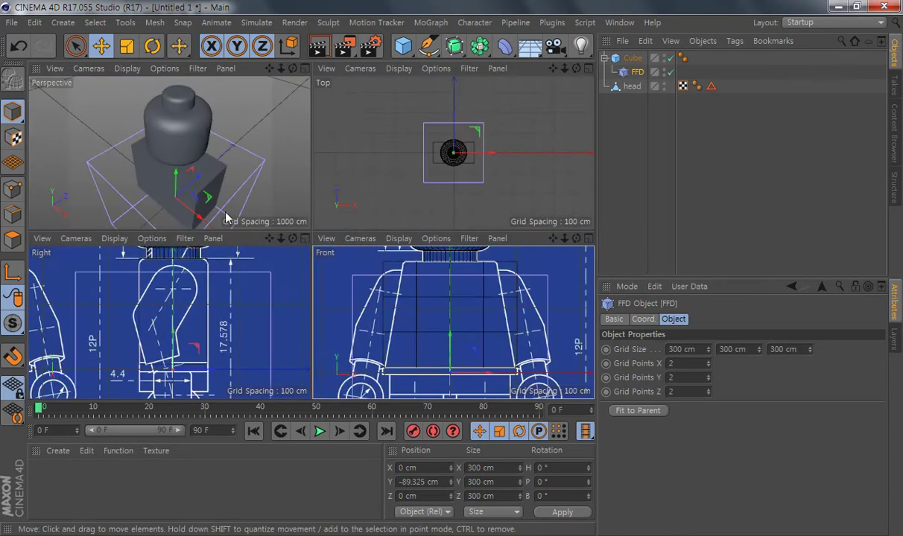
pyautogui.keyDown('alt'); pyautogui.moveTo(196, 152); pyautogui.dragTo(222, 157); pyautogui.keyUp('alt')
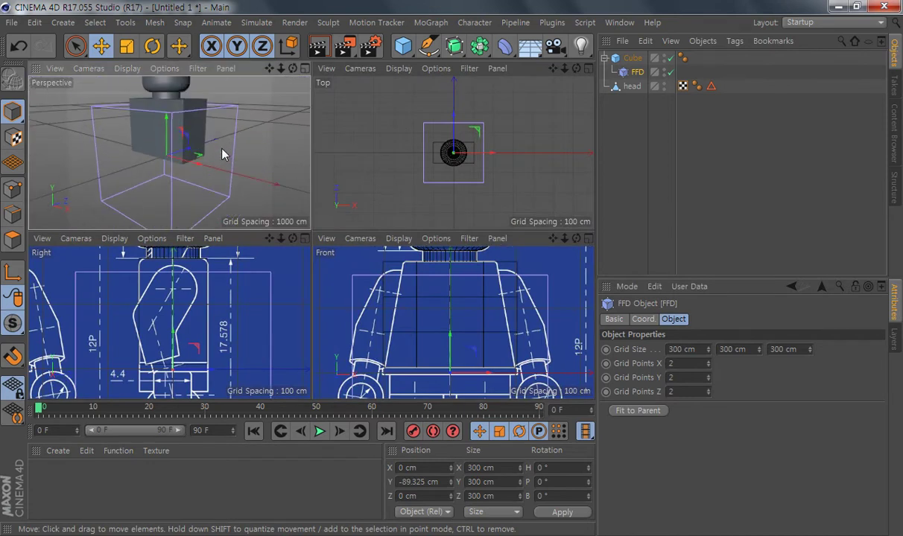
pyautogui.keyDown('alt'); pyautogui.moveTo(201, 129); pyautogui.dragTo(112, 175); pyautogui.keyUp('alt')
pyautogui.click(12, 188)
pyautogui.click(240, 101)
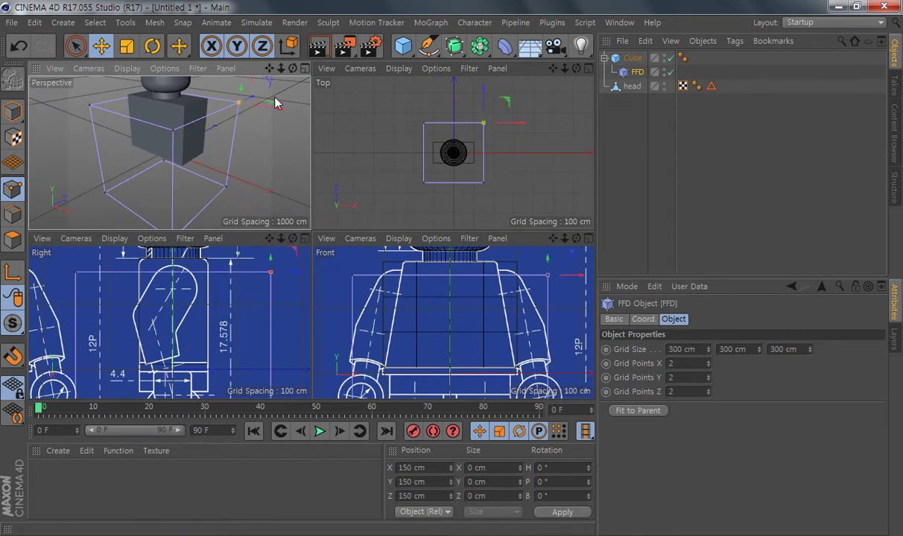
# Step: Try moving the selected corner point of the oversized FFD cage and undo the moves
pyautogui.moveTo(282, 112); pyautogui.dragTo(230, 117)
pyautogui.moveTo(275, 136); pyautogui.dragTo(261, 188)
pyautogui.hotkey('ctrl', 'z')
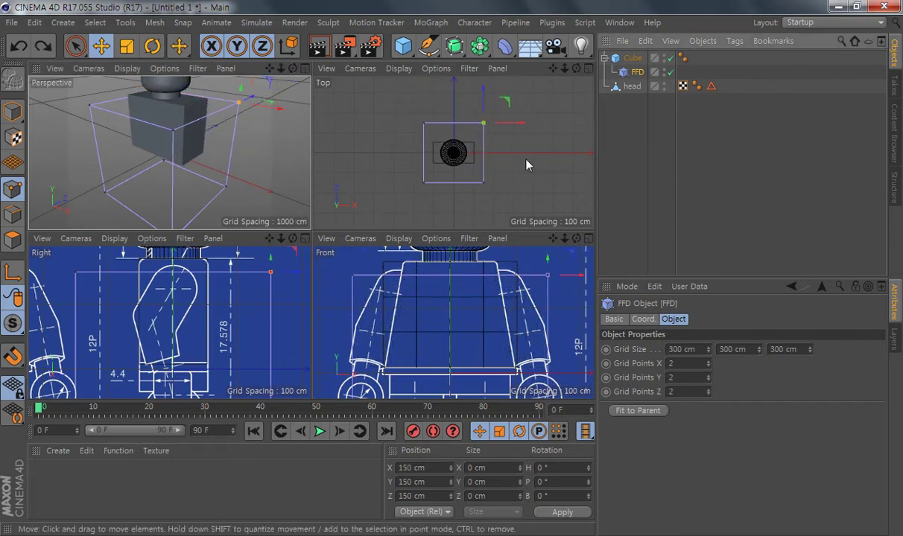
# Step: Fit the FFD deformer's cage to its parent cube
pyautogui.click(634, 73)
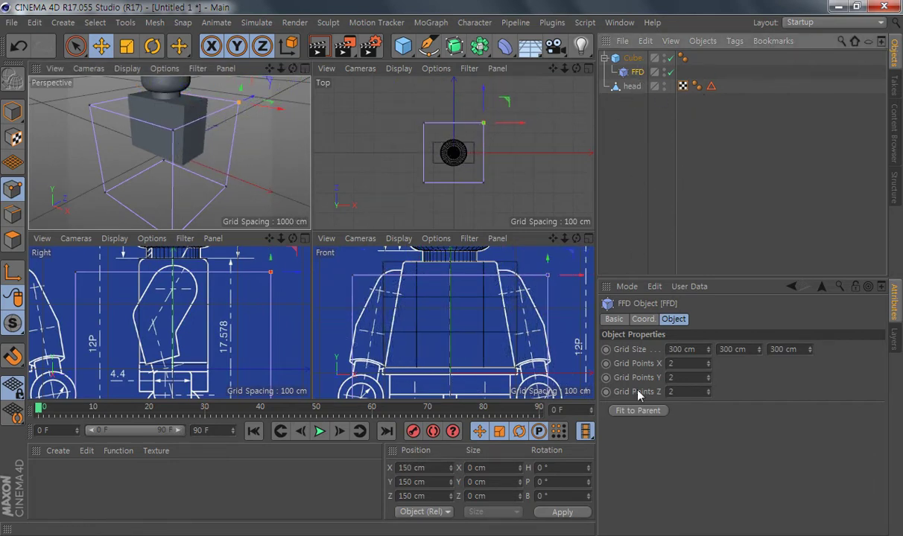
pyautogui.click(626, 58)
pyautogui.click(630, 72)
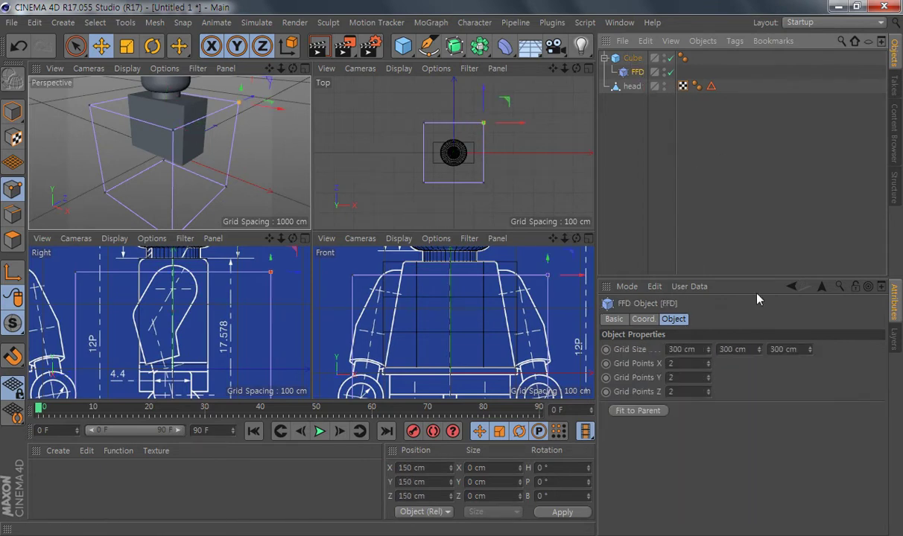
pyautogui.click(641, 412)
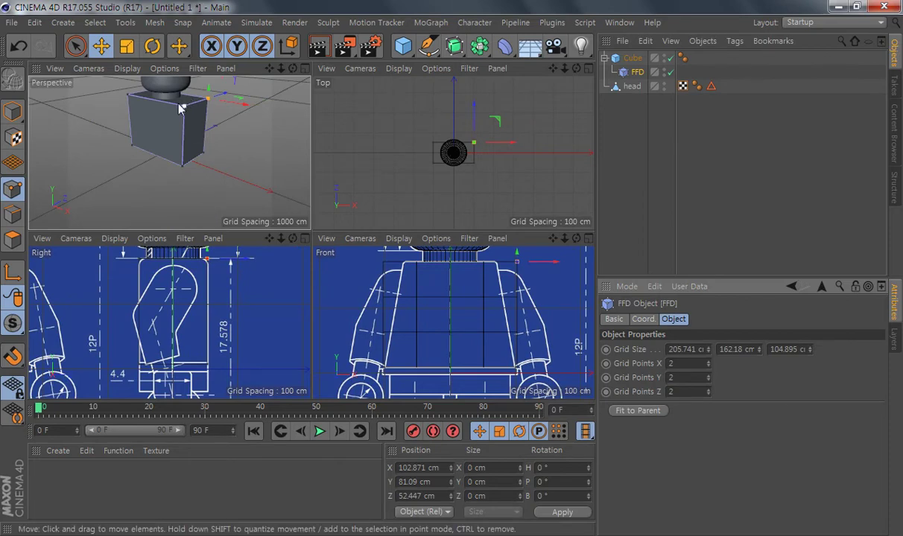
# Step: Try pulling the fitted cage's single upper corner point inward along X in the Front view and undo it
pyautogui.scroll(5, 179, 149)
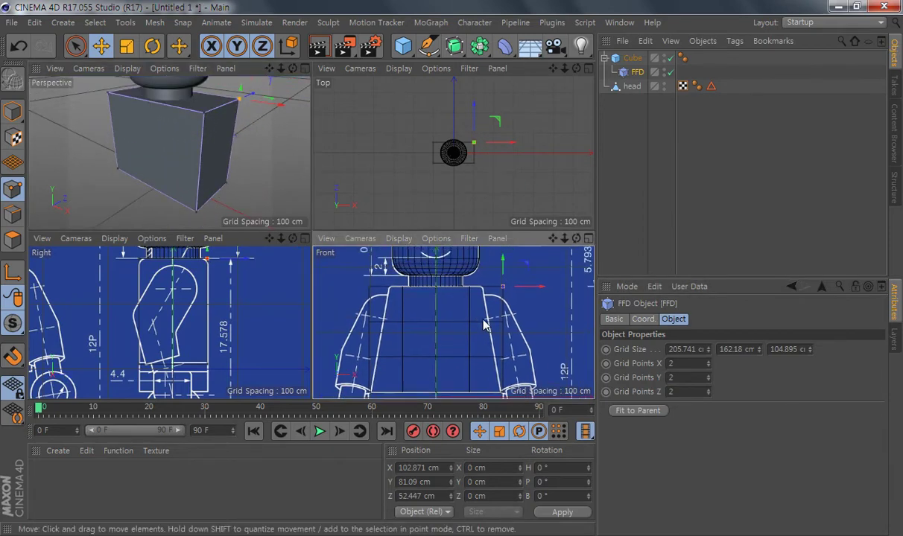
pyautogui.middleClick(494, 303)
pyautogui.scroll(3, 496, 226)
pyautogui.moveTo(552, 161); pyautogui.dragTo(477, 160)
pyautogui.click(18, 46)
pyautogui.middleClick(447, 222)
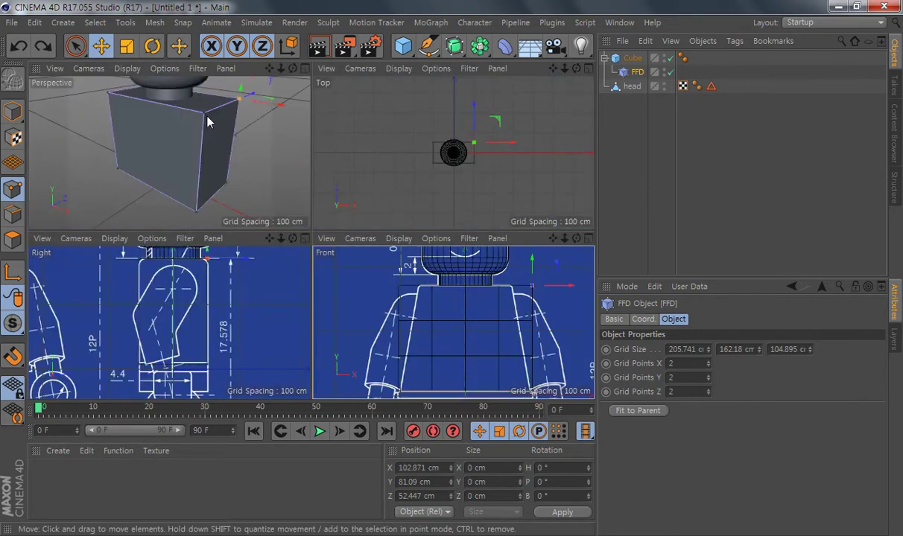
# Step: Rectangle-select the FFD cage's upper right corner in the Front view and disable Only Select Visible Elements for Rectangle Selection
pyautogui.moveTo(74, 46)
pyautogui.mouseDown()
pyautogui.moveTo(127, 96)
pyautogui.moveTo(164, 92)
pyautogui.mouseUp()
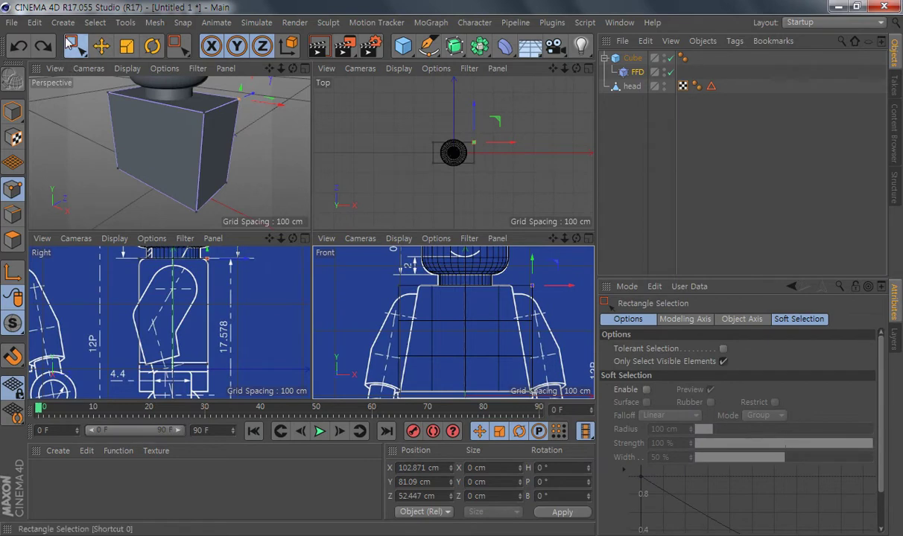
pyautogui.moveTo(80, 49); pyautogui.dragTo(185, 95)
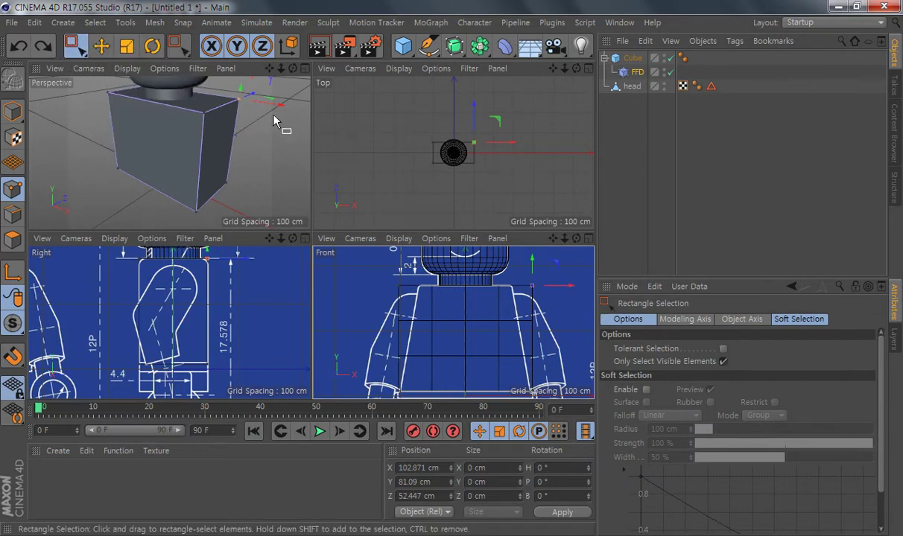
pyautogui.keyDown('alt'); pyautogui.moveTo(518, 312); pyautogui.dragTo(491, 313, button='middle'); pyautogui.keyUp('alt')
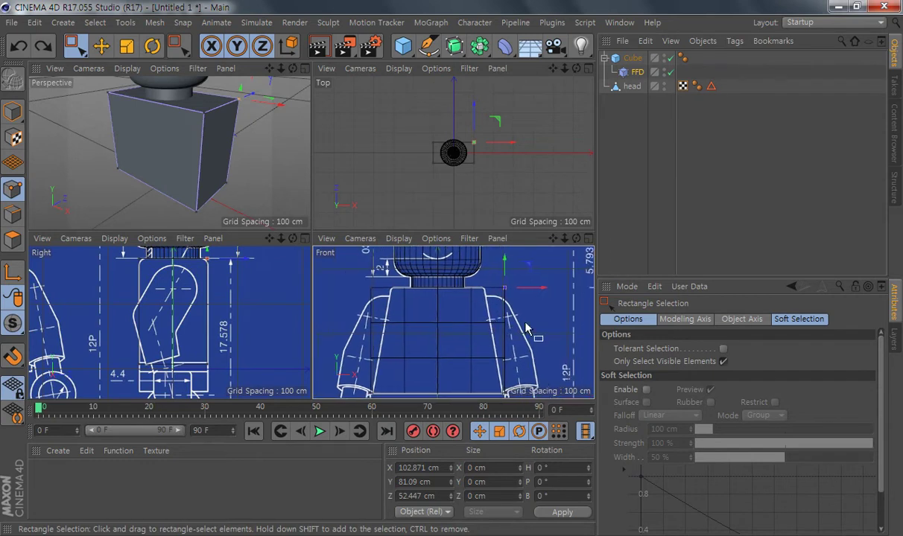
pyautogui.moveTo(512, 299); pyautogui.dragTo(456, 242)
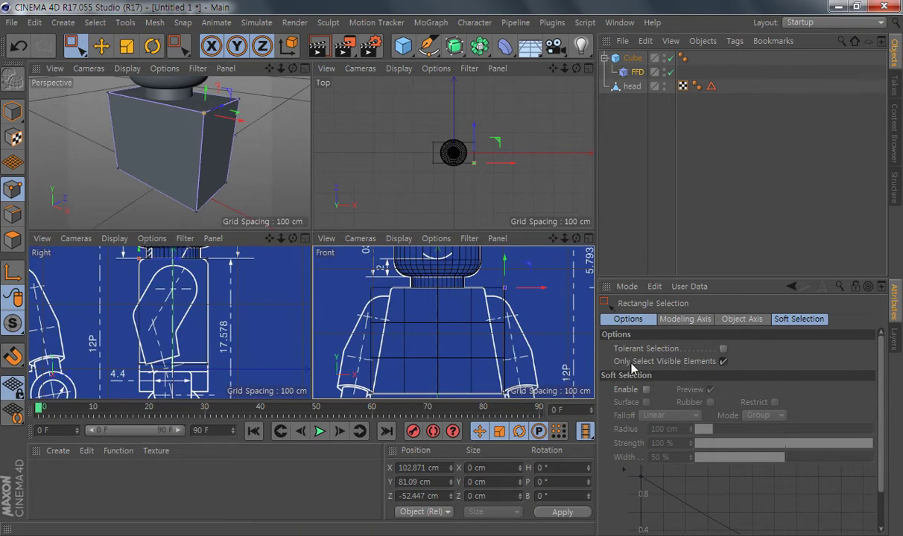
pyautogui.click(723, 361)
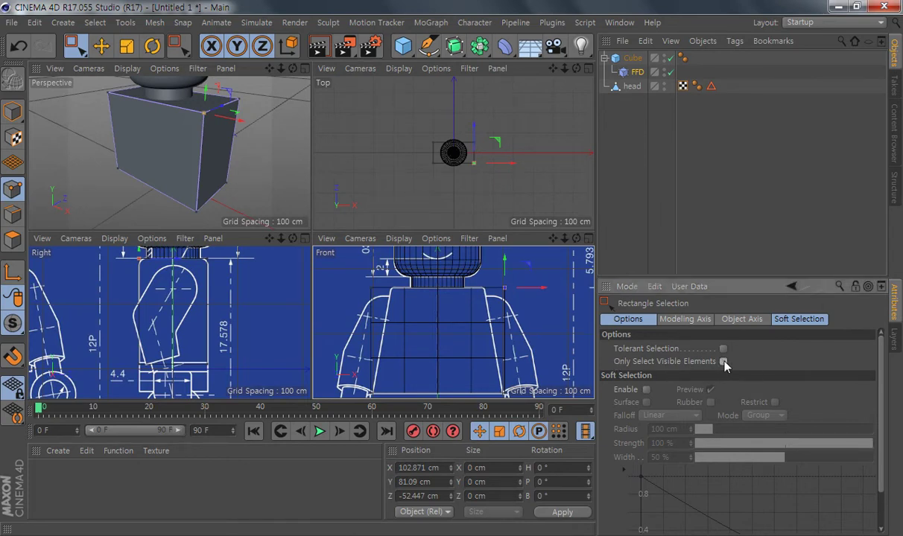
# Step: Select the FFD cage's upper corner points on both sides and scale them inward along X to about 142 cm, matching the blueprint's shoulder width
pyautogui.moveTo(548, 318); pyautogui.dragTo(477, 252)
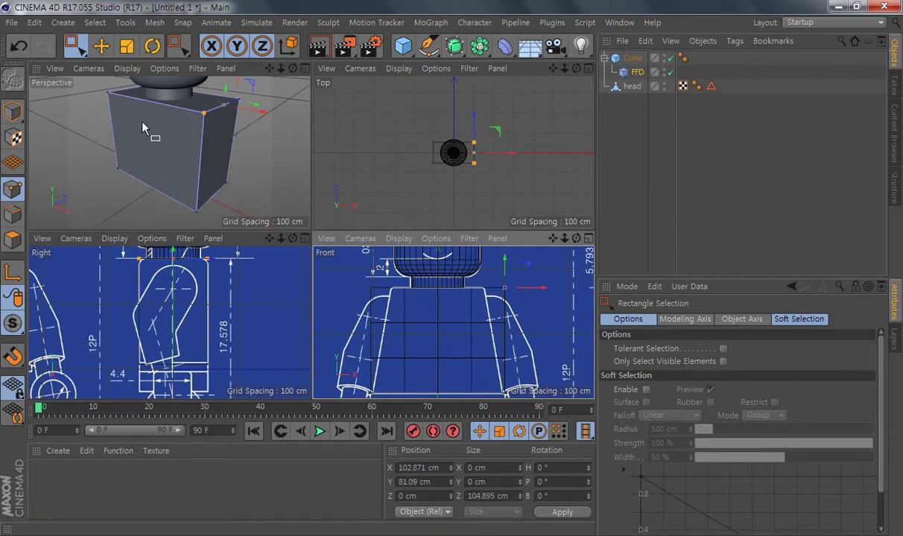
pyautogui.middleClick(493, 299)
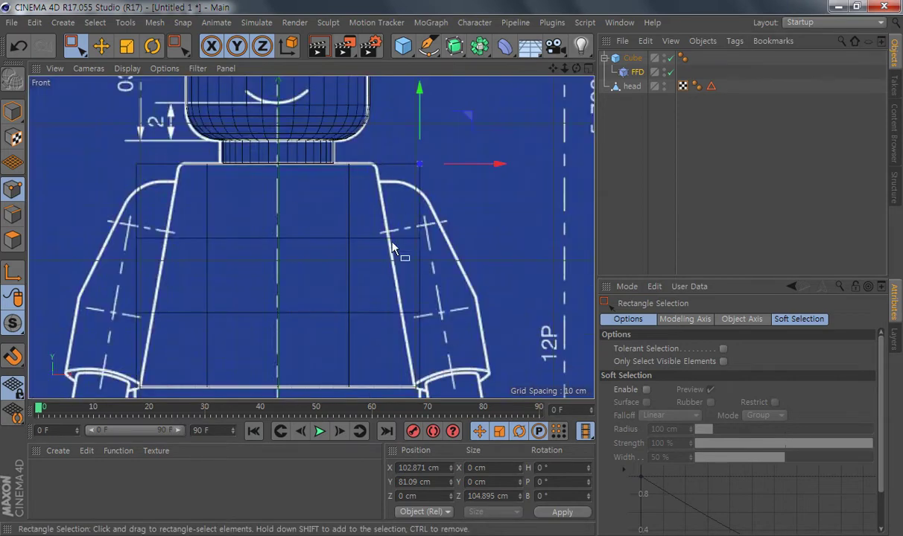
pyautogui.keyDown('alt'); pyautogui.moveTo(374, 232); pyautogui.dragTo(462, 246, button='middle'); pyautogui.keyUp('alt')
pyautogui.keyDown('shift'); pyautogui.moveTo(188, 150); pyautogui.dragTo(253, 212); pyautogui.keyUp('shift')
pyautogui.keyDown('alt'); pyautogui.moveTo(422, 285); pyautogui.dragTo(395, 301, button='middle'); pyautogui.keyUp('alt')
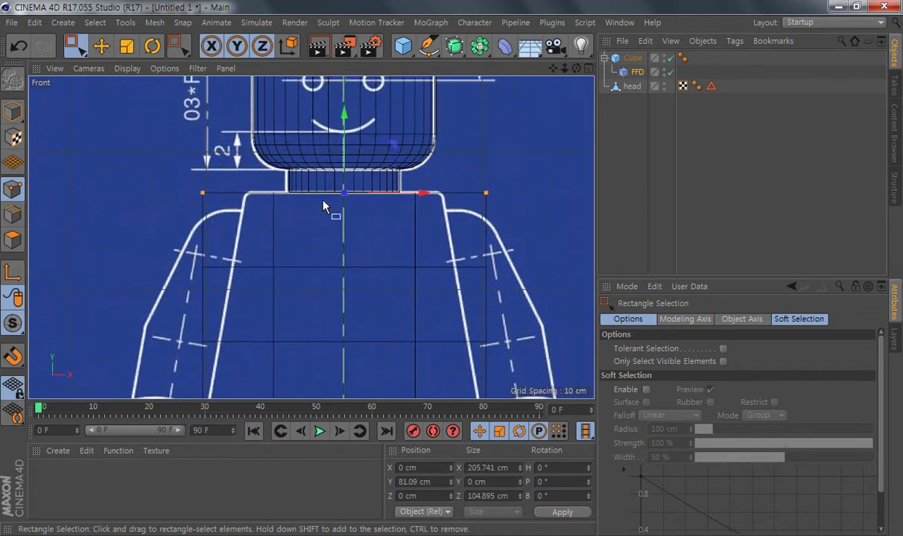
pyautogui.click(127, 46)
pyautogui.moveTo(429, 195); pyautogui.dragTo(401, 203)
pyautogui.keyDown('alt'); pyautogui.moveTo(448, 233); pyautogui.dragTo(448, 137, button='middle'); pyautogui.keyUp('alt')
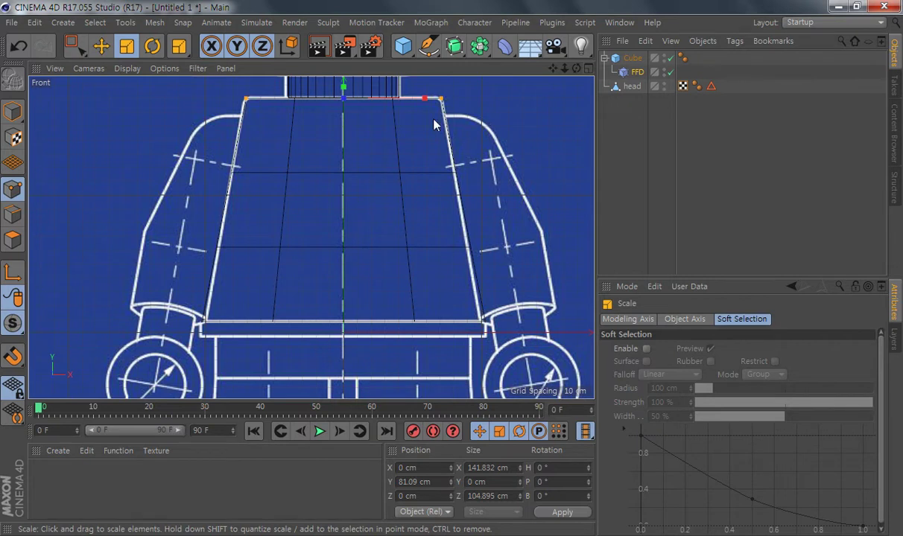
# Step: Merge the cube and its FFD deformer into one polygon object using Connect Objects + Delete
pyautogui.keyDown('ctrl'); pyautogui.click(632, 72); pyautogui.keyUp('ctrl')
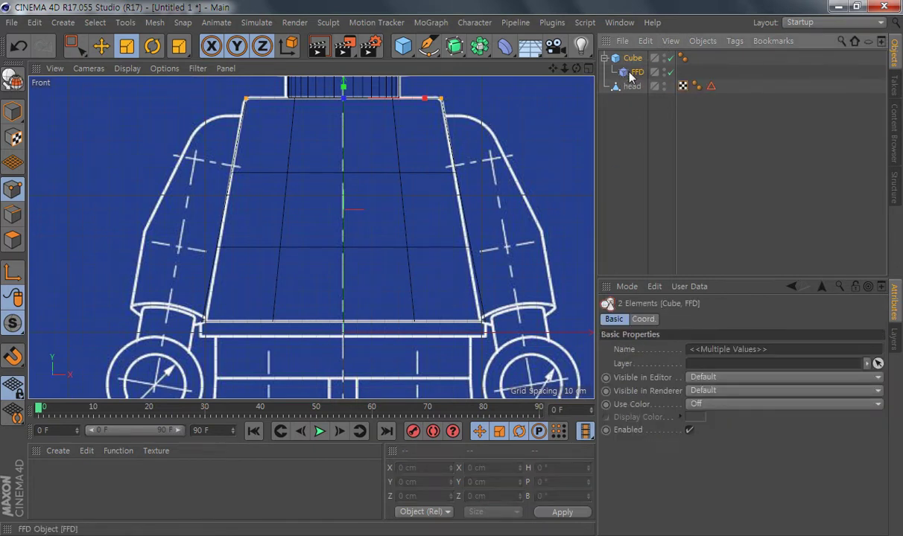
pyautogui.rightClick(632, 61)
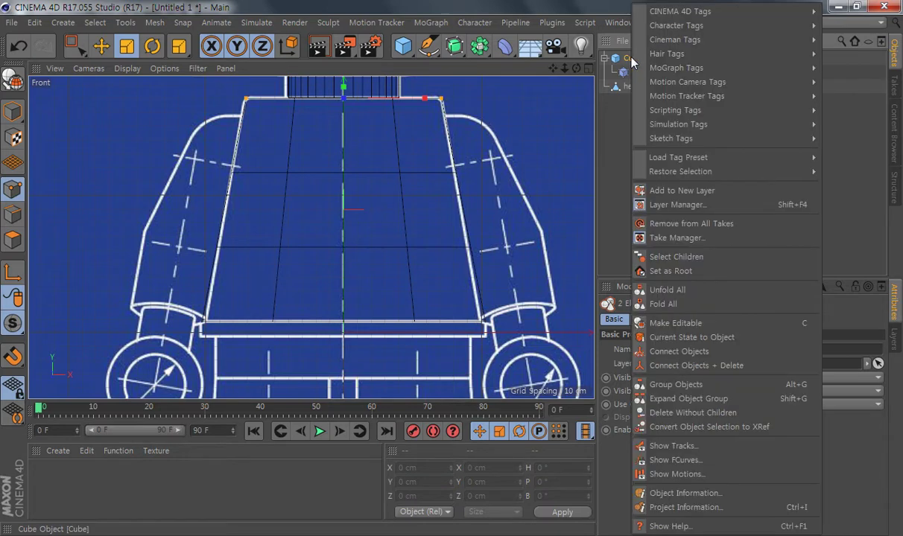
pyautogui.click(711, 366)
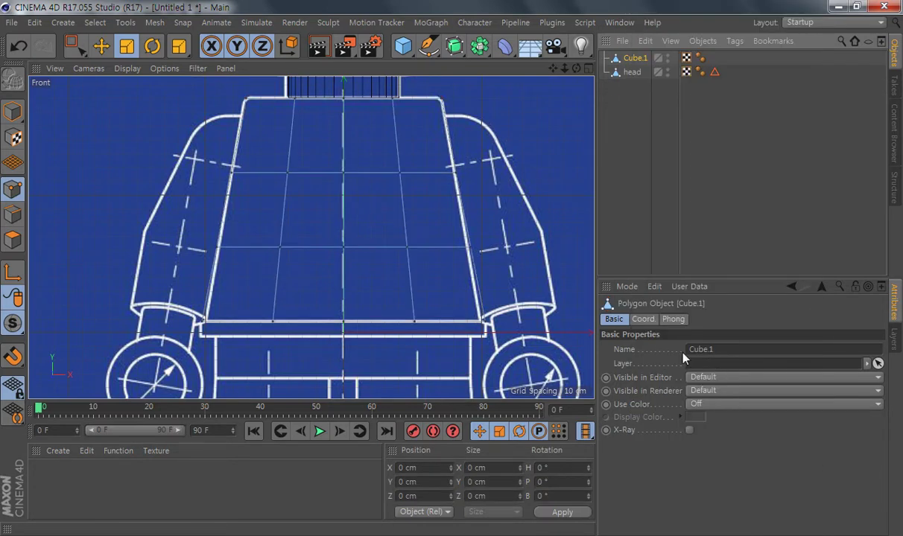
# Step: Select the four polygons on the underside of the torso in Polygon mode
pyautogui.middleClick(284, 254)
pyautogui.keyDown('alt'); pyautogui.moveTo(177, 187); pyautogui.dragTo(226, 184); pyautogui.keyUp('alt')
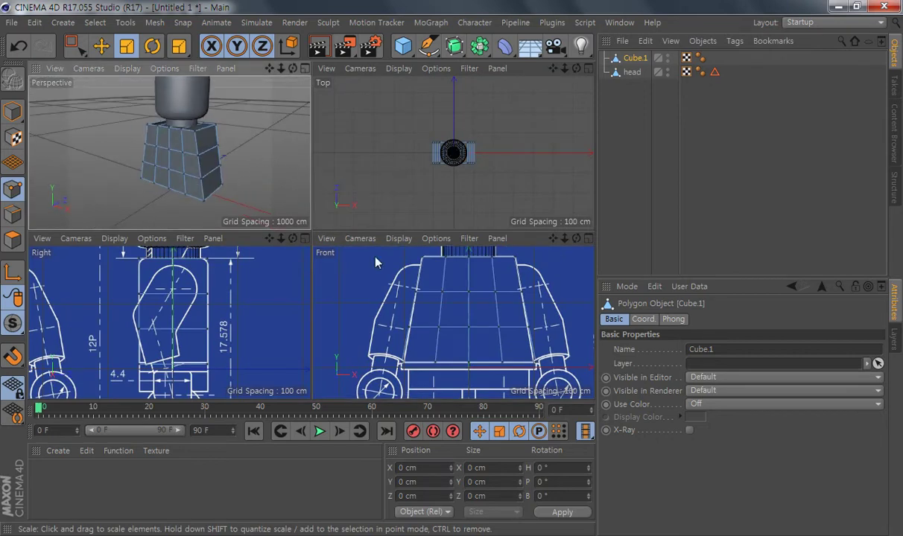
pyautogui.scroll(10, 462, 328)
pyautogui.middleClick(479, 324)
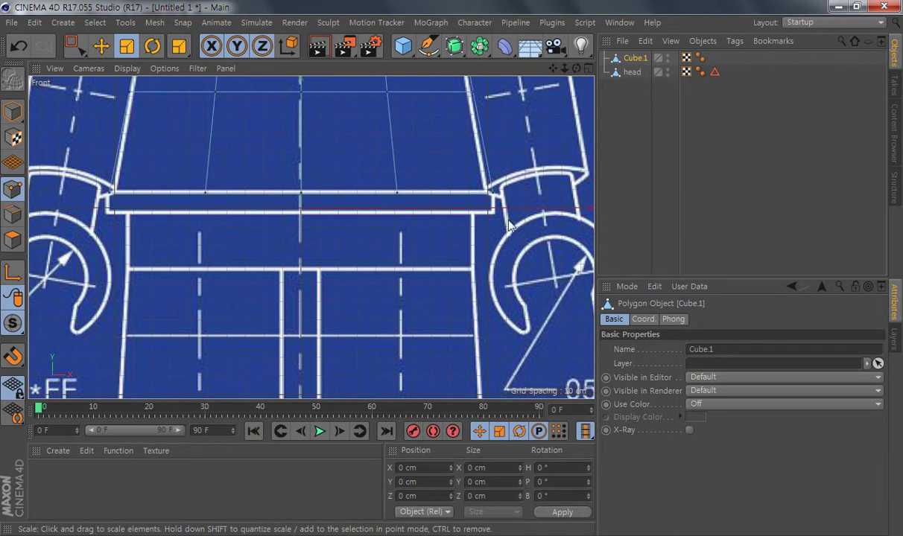
pyautogui.middleClick(436, 253)
pyautogui.keyDown('alt'); pyautogui.moveTo(77, 137); pyautogui.dragTo(186, 160); pyautogui.keyUp('alt')
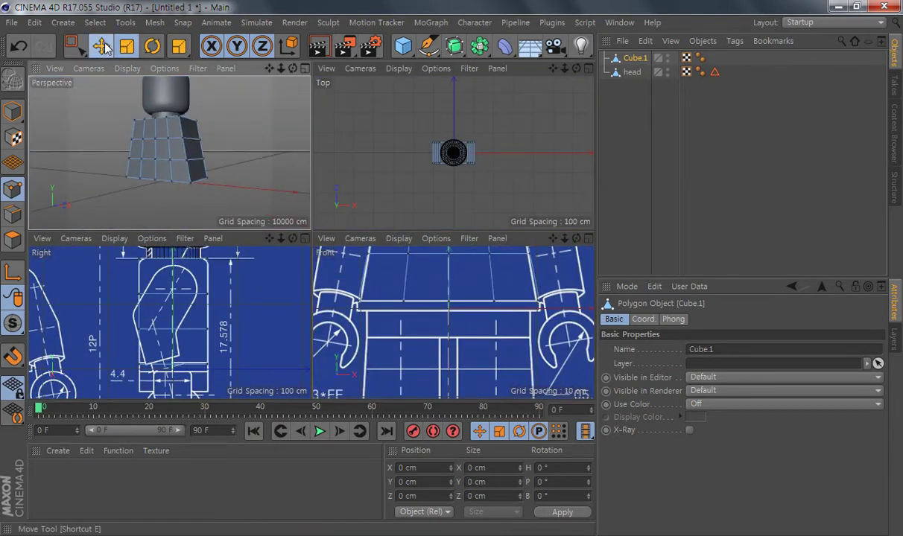
pyautogui.click(101, 46)
pyautogui.click(11, 242)
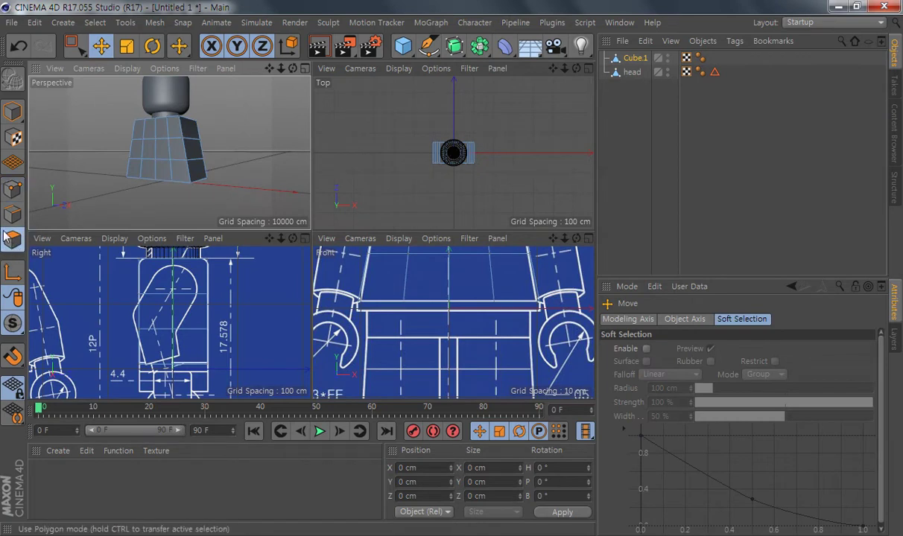
pyautogui.keyDown('alt'); pyautogui.moveTo(227, 76); pyautogui.dragTo(236, 123); pyautogui.keyUp('alt')
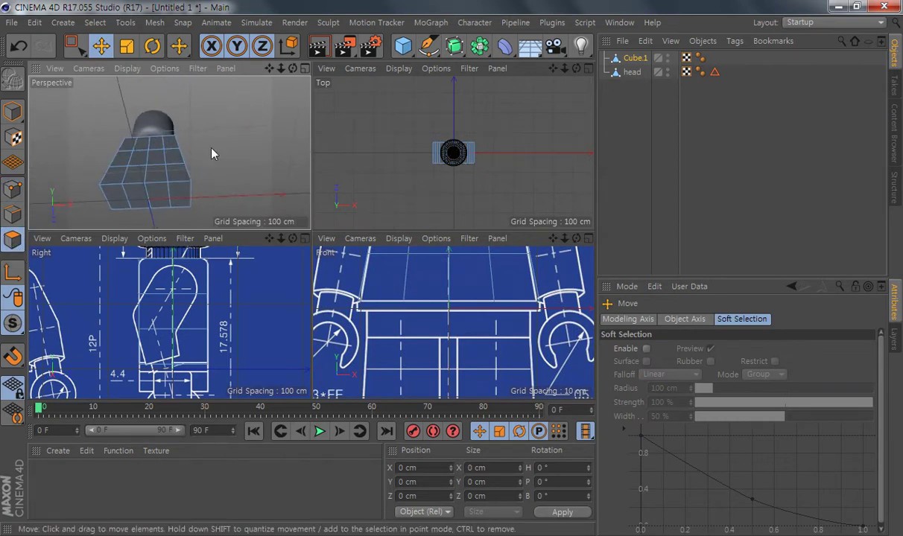
pyautogui.click(122, 193)
pyautogui.keyDown('shift'); pyautogui.click(182, 200); pyautogui.keyUp('shift')
pyautogui.keyDown('shift'); pyautogui.click(161, 191); pyautogui.keyUp('shift')
pyautogui.keyDown('shift'); pyautogui.click(136, 194); pyautogui.keyUp('shift')
pyautogui.scroll(5, 209, 179)
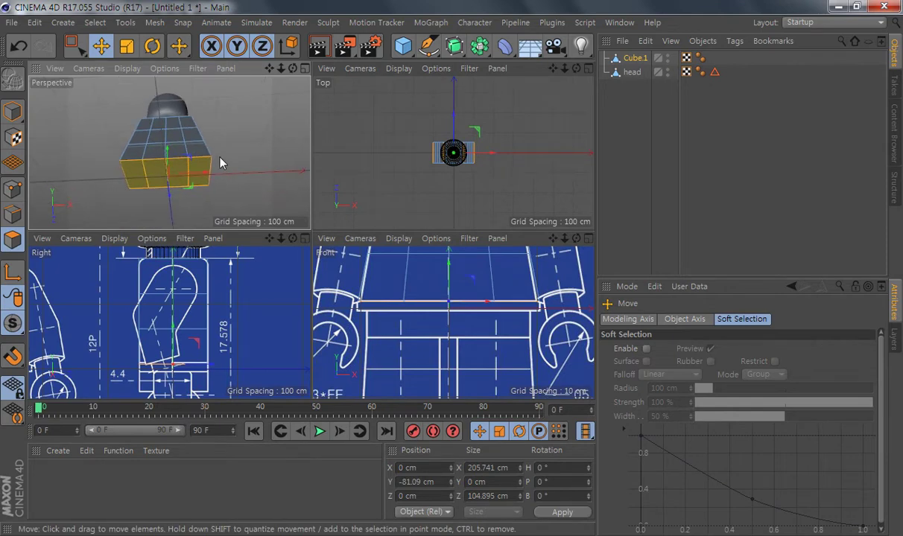
pyautogui.scroll(3, 454, 323)
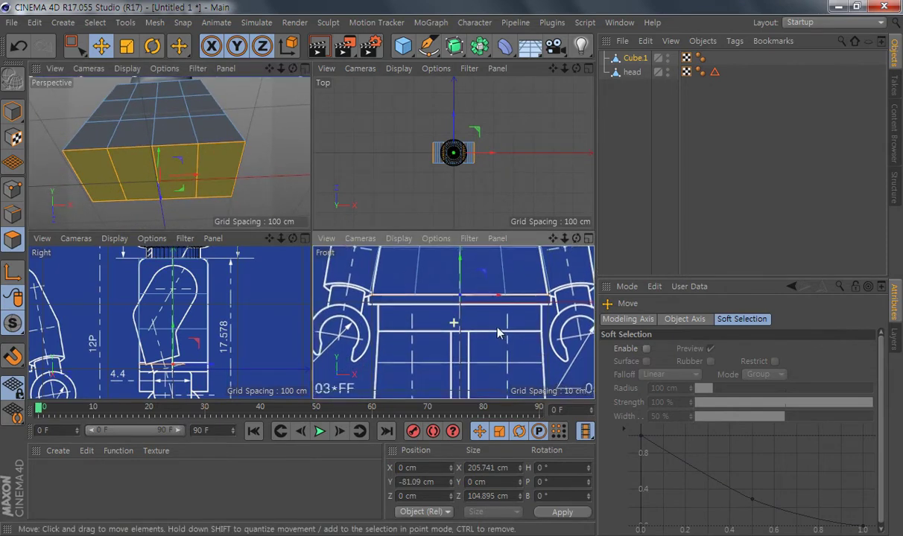
# Step: Extrude the torso's selected underside polygons downward by 10.5 cm to the lower edge of the blueprint's waist strip
pyautogui.middleClick(489, 329)
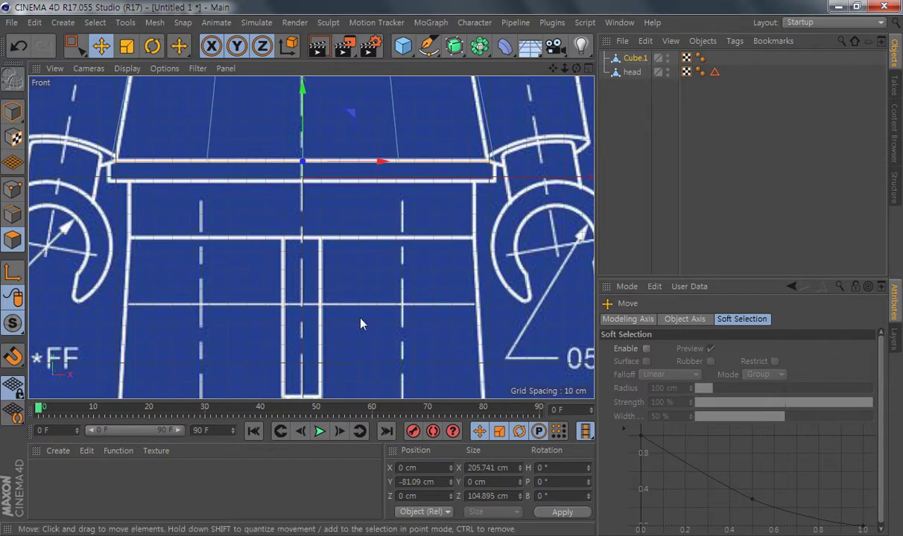
pyautogui.keyDown('alt'); pyautogui.moveTo(426, 277); pyautogui.dragTo(395, 267, button='right'); pyautogui.keyUp('alt')
pyautogui.keyDown('alt'); pyautogui.moveTo(303, 251); pyautogui.dragTo(328, 266, button='middle'); pyautogui.keyUp('alt')
pyautogui.rightClick(89, 183)
pyautogui.click(442, 210)
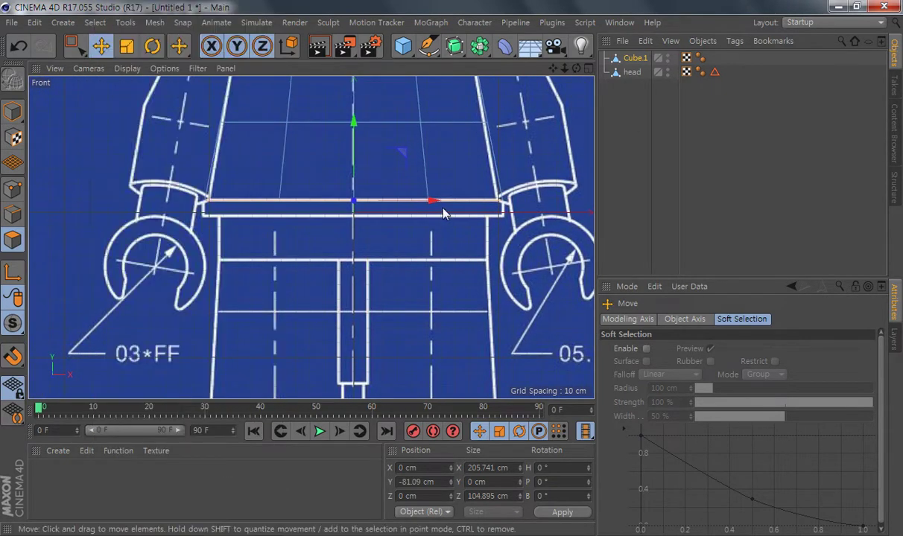
pyautogui.keyDown('alt'); pyautogui.moveTo(433, 280); pyautogui.dragTo(413, 290, button='middle'); pyautogui.keyUp('alt')
pyautogui.scroll(-2, 414, 296)
pyautogui.middleClick(306, 298)
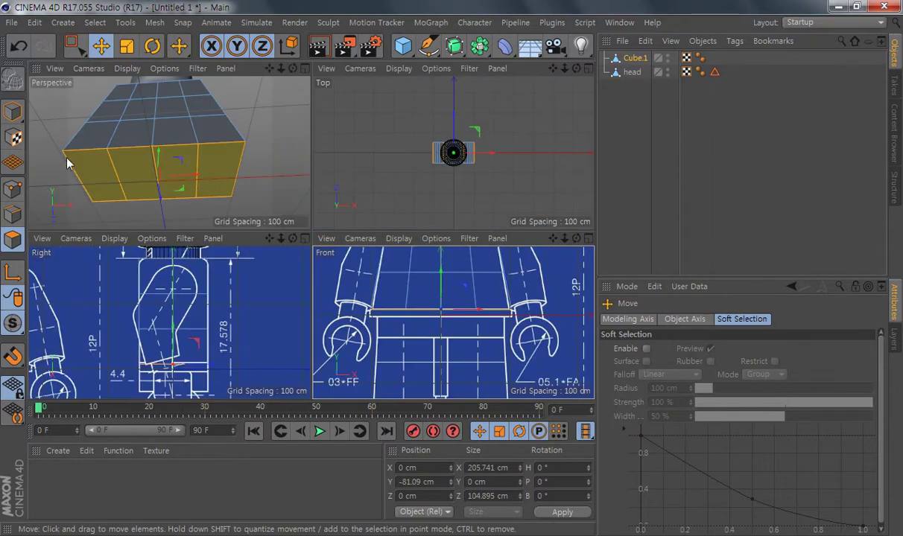
pyautogui.scroll(3, 473, 336)
pyautogui.middleClick(535, 323)
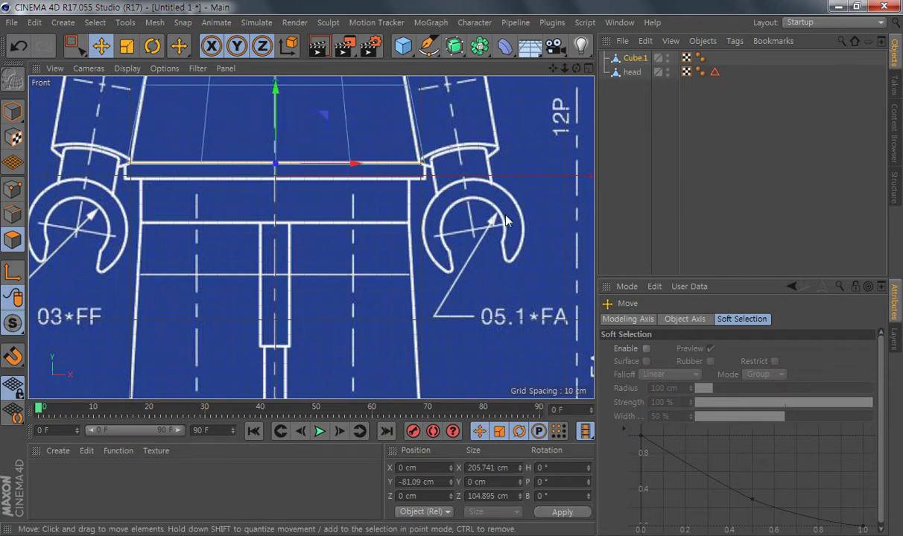
pyautogui.rightClick(505, 167)
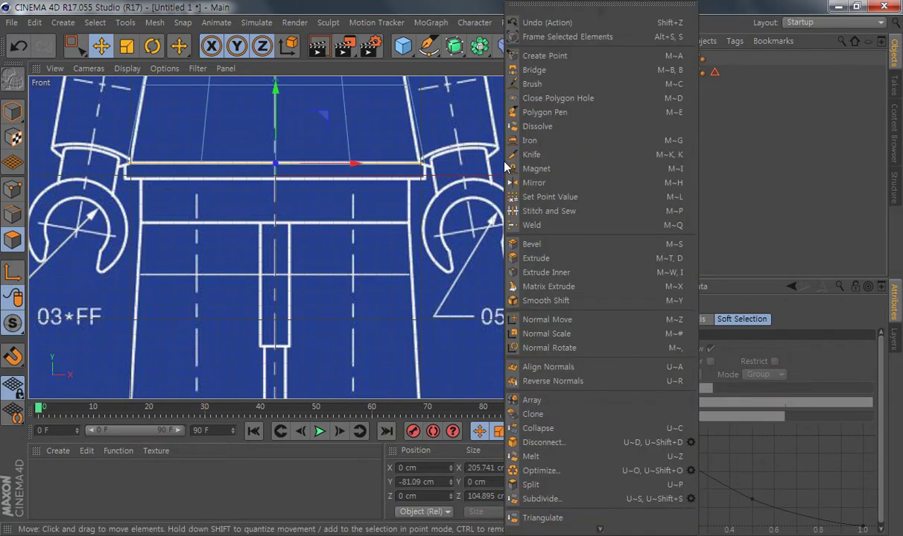
pyautogui.click(553, 259)
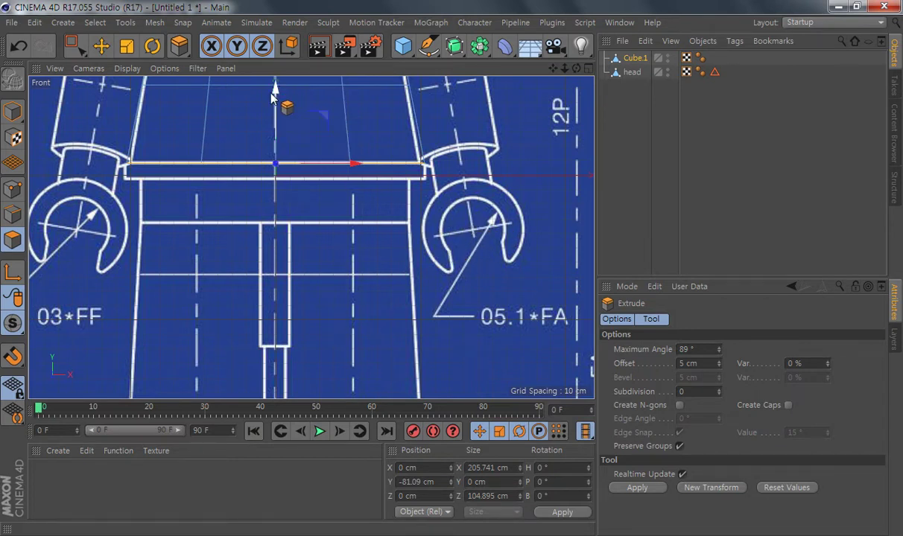
pyautogui.moveTo(274, 95); pyautogui.dragTo(277, 218)
pyautogui.hotkey('ctrl', 'z')
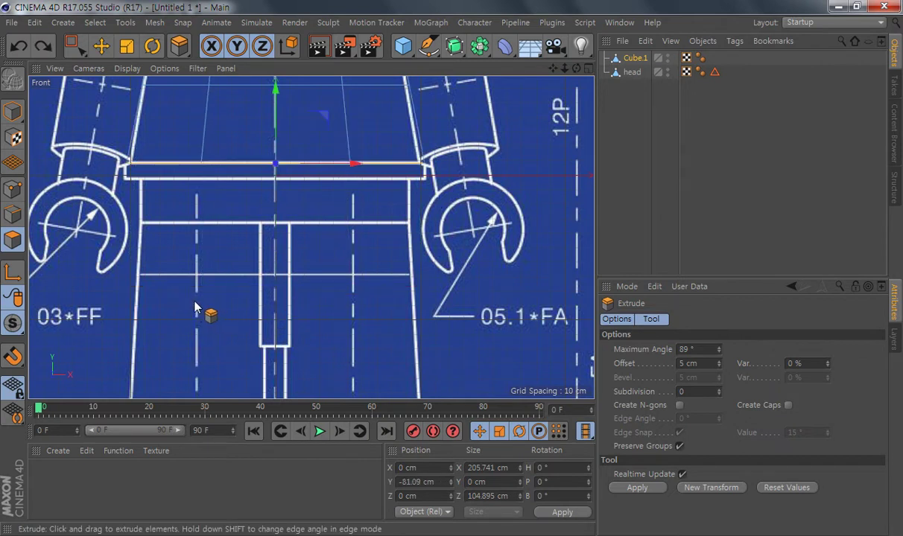
pyautogui.moveTo(207, 300); pyautogui.dragTo(244, 304)
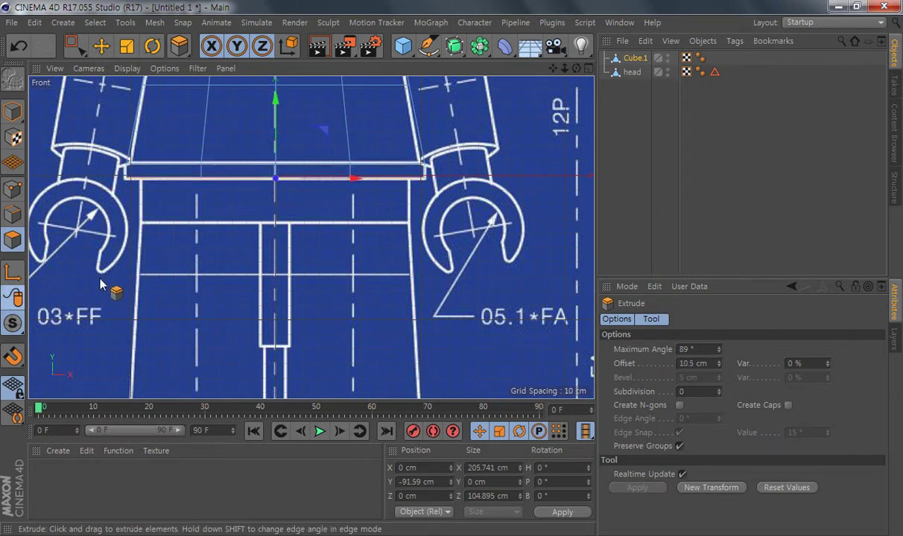
# Step: Examine the extruded torso base in the Perspective view and compare the whole torso with the blueprint in the Front view
pyautogui.middleClick(227, 273)
pyautogui.keyDown('alt'); pyautogui.moveTo(216, 155); pyautogui.dragTo(255, 153); pyautogui.keyUp('alt')
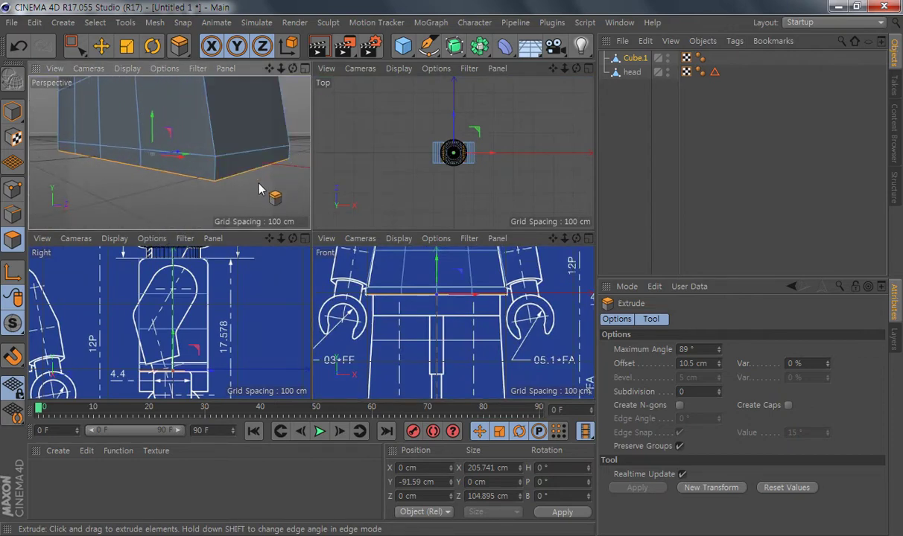
pyautogui.scroll(5, 514, 326)
pyautogui.middleClick(493, 335)
pyautogui.scroll(-4, 492, 333)
pyautogui.press('e')
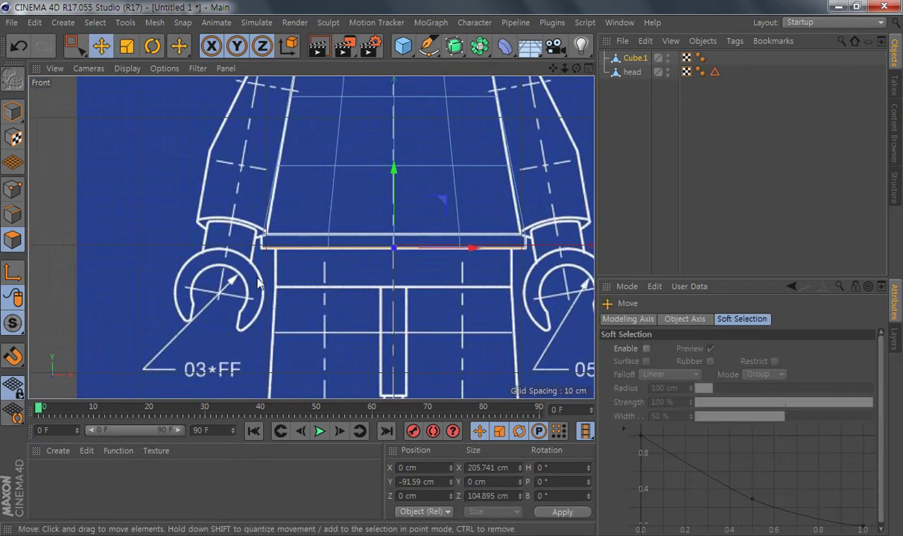
pyautogui.keyDown('alt'); pyautogui.moveTo(468, 276); pyautogui.dragTo(408, 354, button='middle'); pyautogui.keyUp('alt')
pyautogui.click(484, 269)
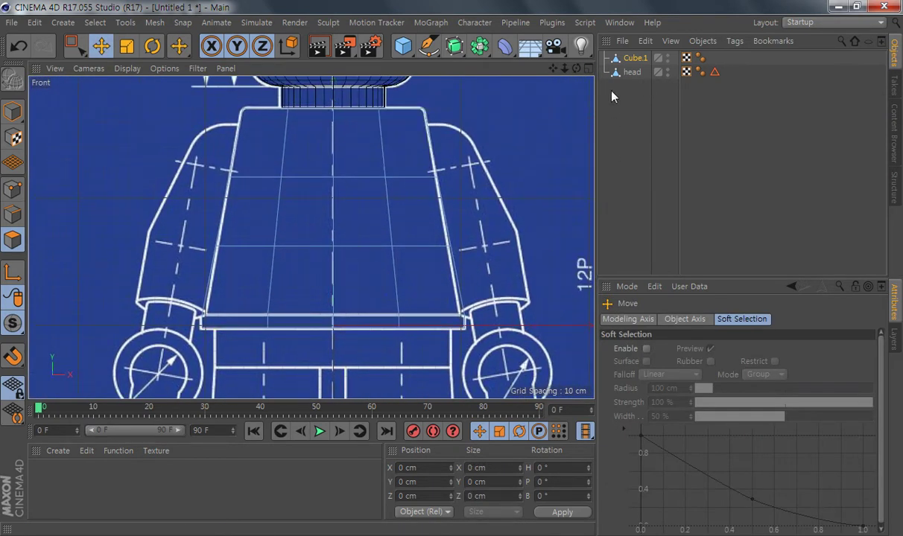
pyautogui.click(620, 58)
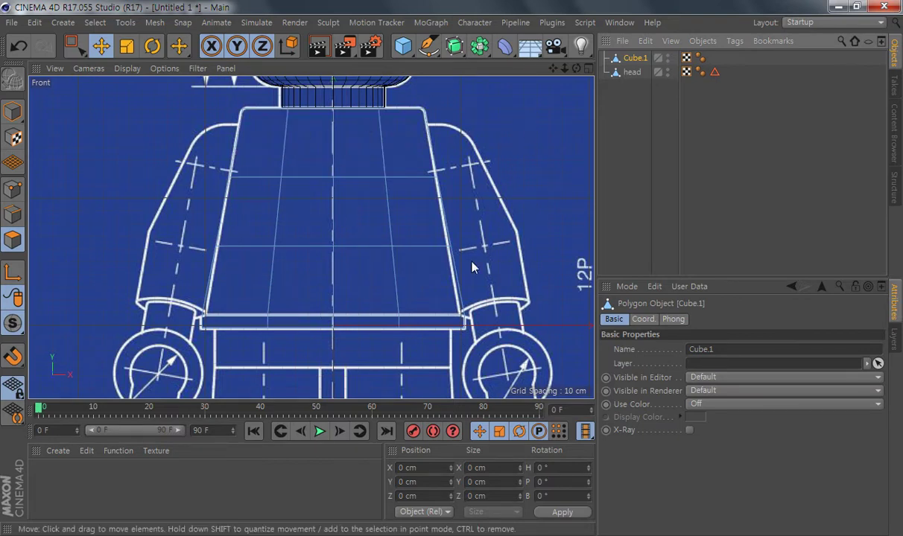
pyautogui.scroll(-5, 336, 266)
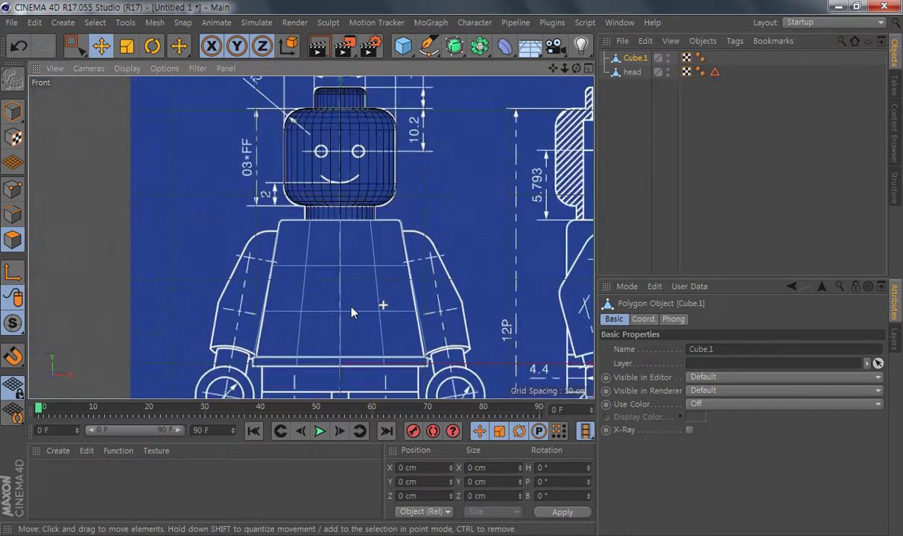
pyautogui.keyDown('alt'); pyautogui.moveTo(360, 289); pyautogui.dragTo(359, 278, button='middle'); pyautogui.keyUp('alt')
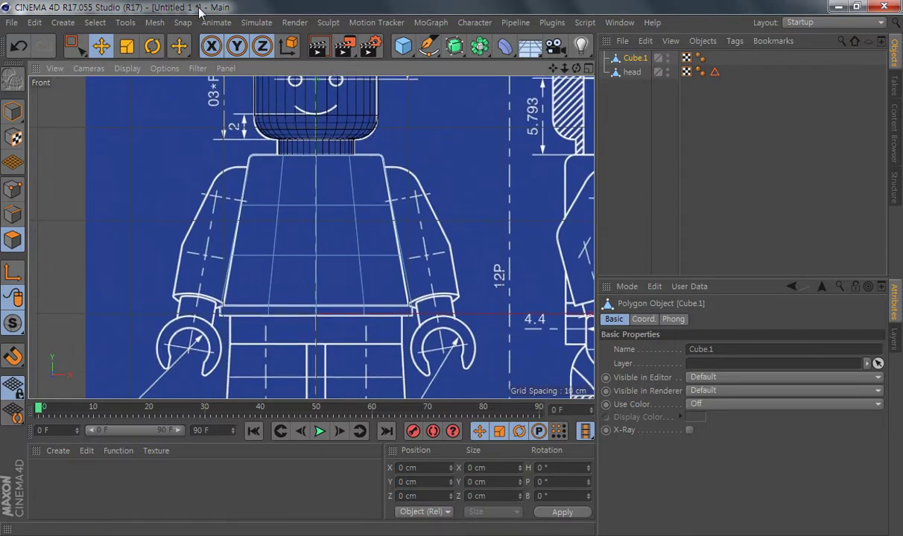
# Step: Open the scheme's Editor Colors in the preferences and select the Inactive Edges color for editing
pyautogui.click(35, 23)
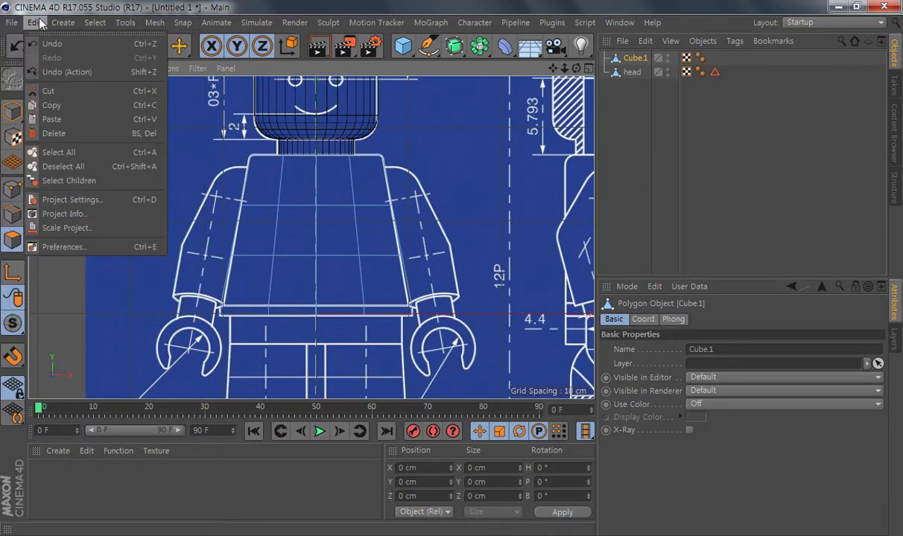
pyautogui.click(68, 248)
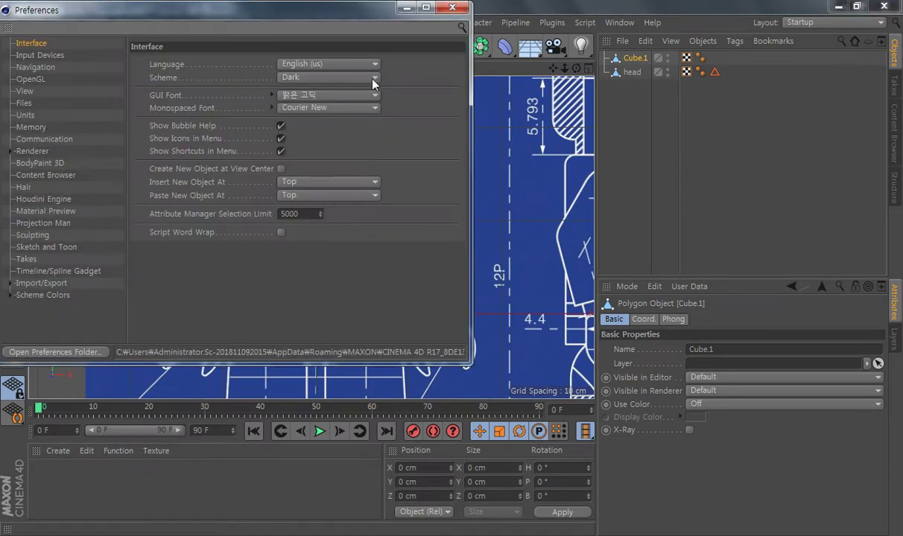
pyautogui.moveTo(200, 14); pyautogui.dragTo(614, 50)
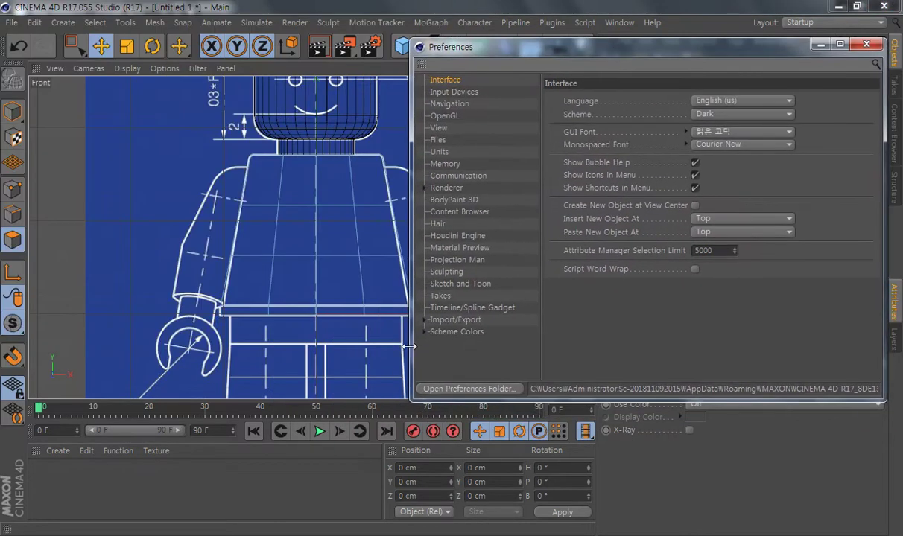
pyautogui.click(430, 332)
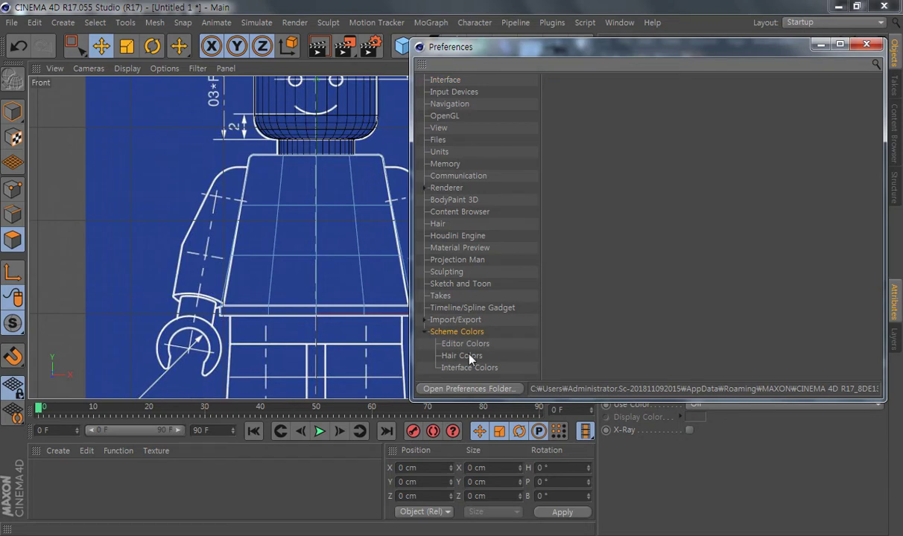
pyautogui.click(473, 345)
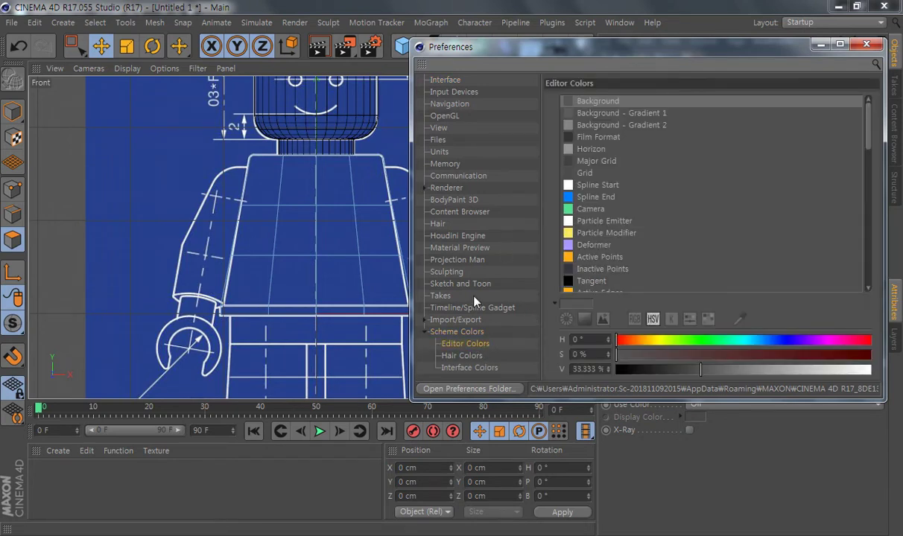
pyautogui.moveTo(868, 133); pyautogui.dragTo(874, 163)
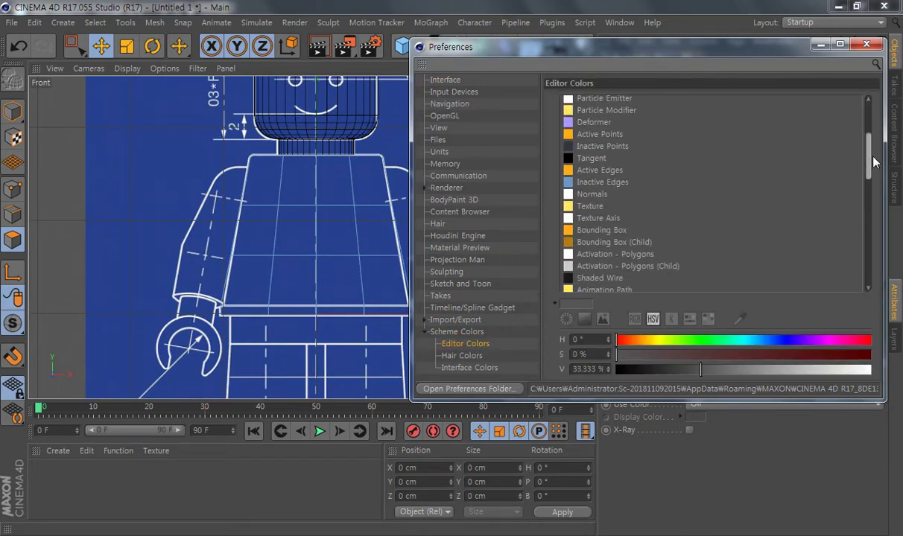
pyautogui.click(618, 184)
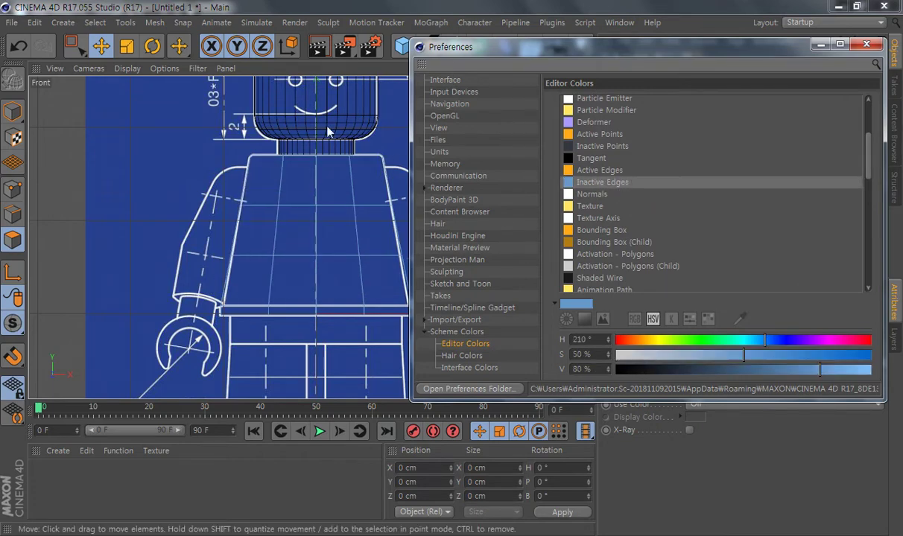
pyautogui.keyDown('alt'); pyautogui.moveTo(357, 262); pyautogui.dragTo(297, 223, button='middle'); pyautogui.keyUp('alt')
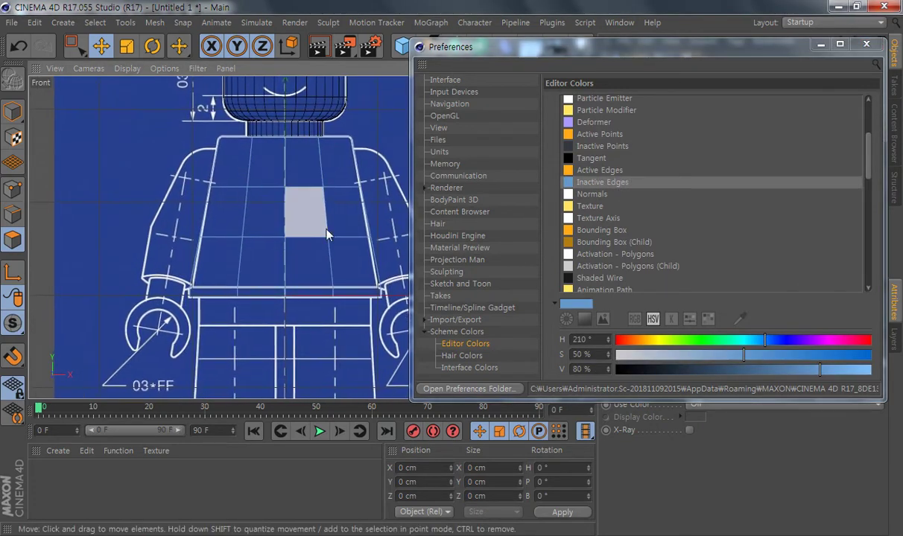
# Step: Set the Inactive Edges color to bright yellow with H 59°, S 100% and V 100%
pyautogui.moveTo(745, 341); pyautogui.dragTo(677, 346)
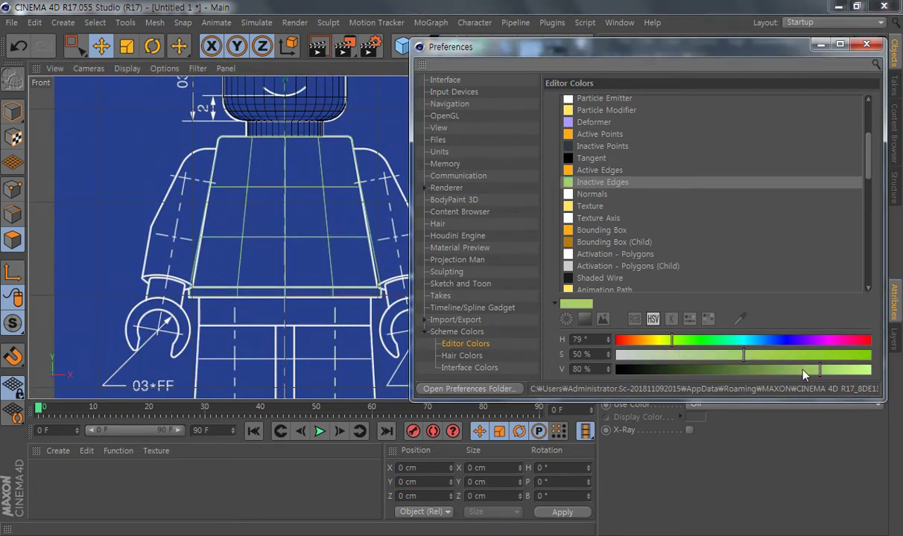
pyautogui.moveTo(821, 369); pyautogui.dragTo(870, 369)
pyautogui.moveTo(803, 358); pyautogui.dragTo(870, 354)
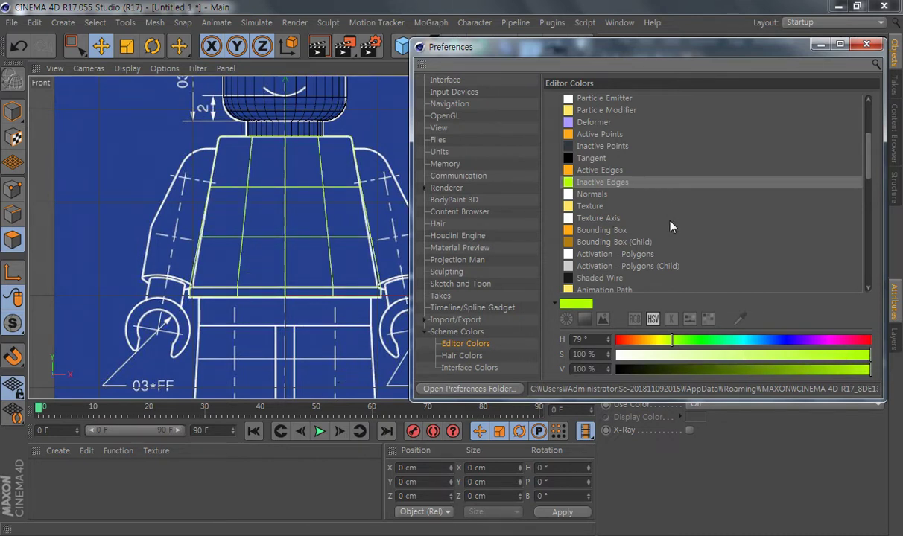
pyautogui.click(595, 171)
pyautogui.click(596, 182)
pyautogui.moveTo(672, 345); pyautogui.dragTo(657, 342)
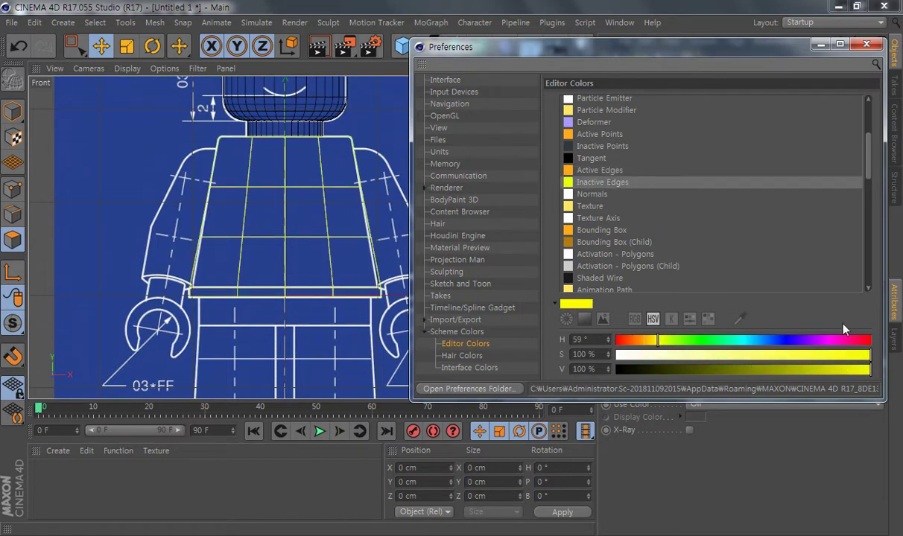
# Step: Set the Active Edges color to H 17°, S 100%, close the preferences, and test the colors by selecting and deselecting a torso polygon
pyautogui.click(600, 171)
pyautogui.click(628, 343)
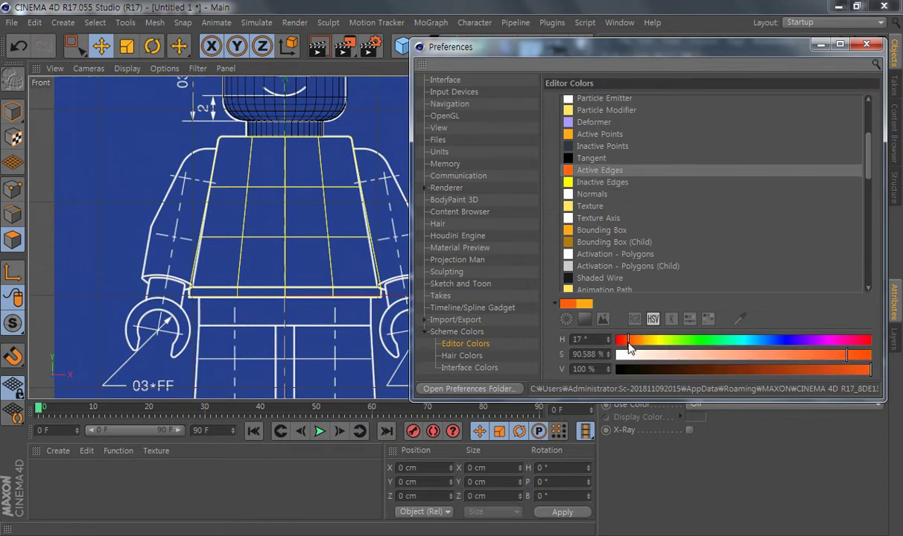
pyautogui.moveTo(855, 356); pyautogui.dragTo(892, 347)
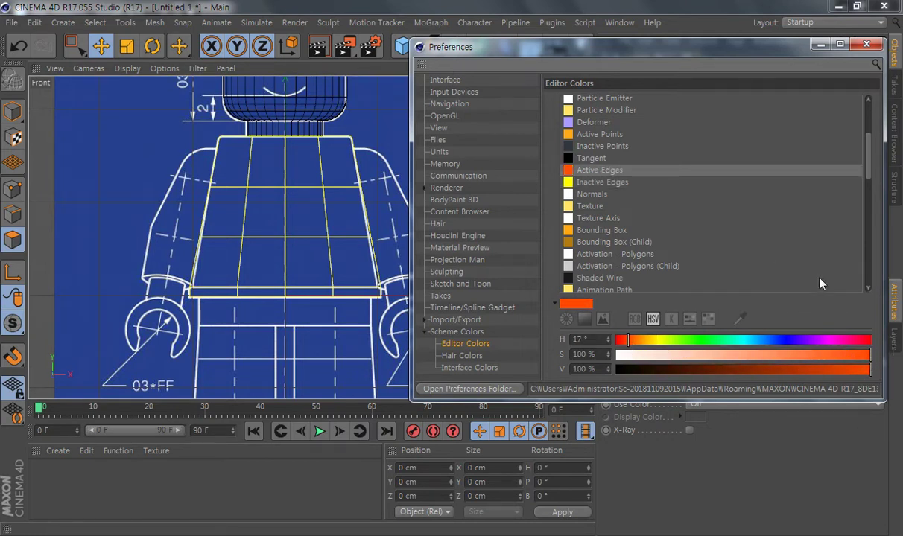
pyautogui.click(868, 44)
pyautogui.click(306, 213)
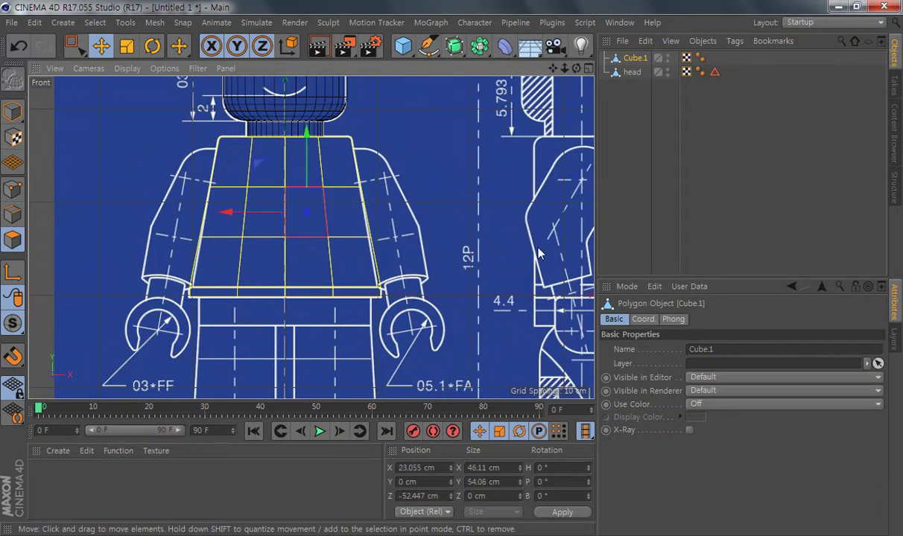
pyautogui.click(459, 259)
# Step: Rename the torso object Cube.1 as body
pyautogui.moveTo(301, 251)
pyautogui.keyDown('alt'); pyautogui.mouseDown(button='right')
pyautogui.moveTo(309, 254)
pyautogui.moveTo(297, 249)
pyautogui.mouseUp(button='right'); pyautogui.keyUp('alt')
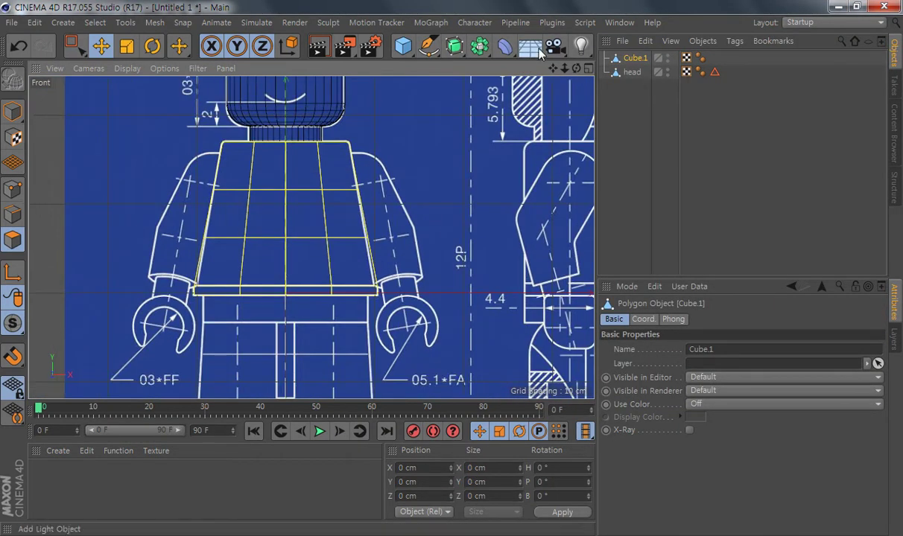
pyautogui.doubleClick(635, 58)
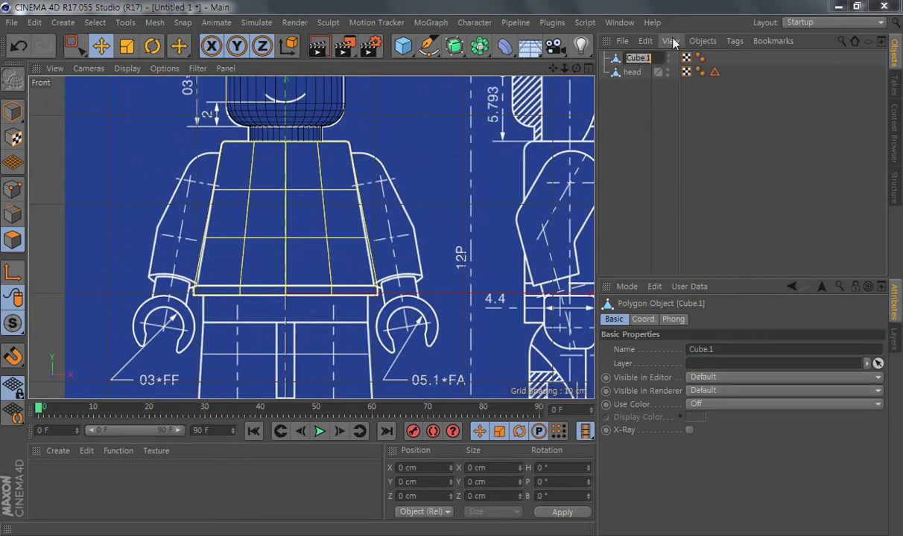
pyautogui.write('body')
pyautogui.press('Return')
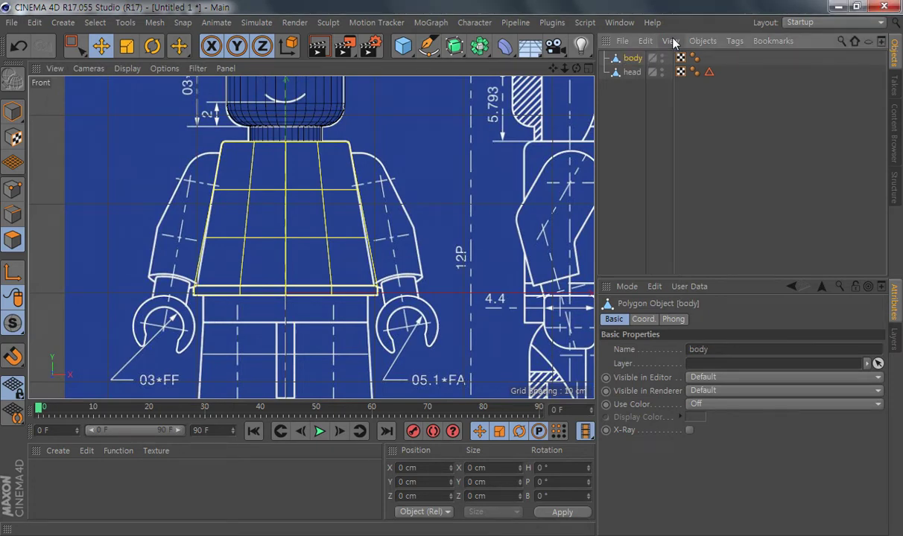
# Step: Add a Bevel deformer and make it a child of the body object
pyautogui.keyDown('alt'); pyautogui.moveTo(290, 256); pyautogui.dragTo(481, 228, button='right'); pyautogui.keyUp('alt')
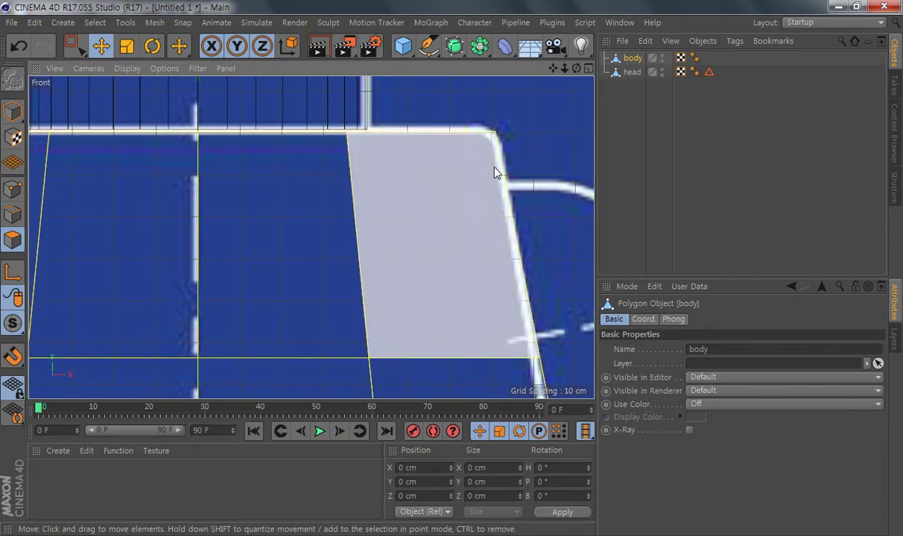
pyautogui.keyDown('alt'); pyautogui.moveTo(504, 248); pyautogui.dragTo(522, 339, button='right'); pyautogui.keyUp('alt')
pyautogui.keyDown('alt'); pyautogui.moveTo(360, 194); pyautogui.dragTo(345, 214, button='middle'); pyautogui.keyUp('alt')
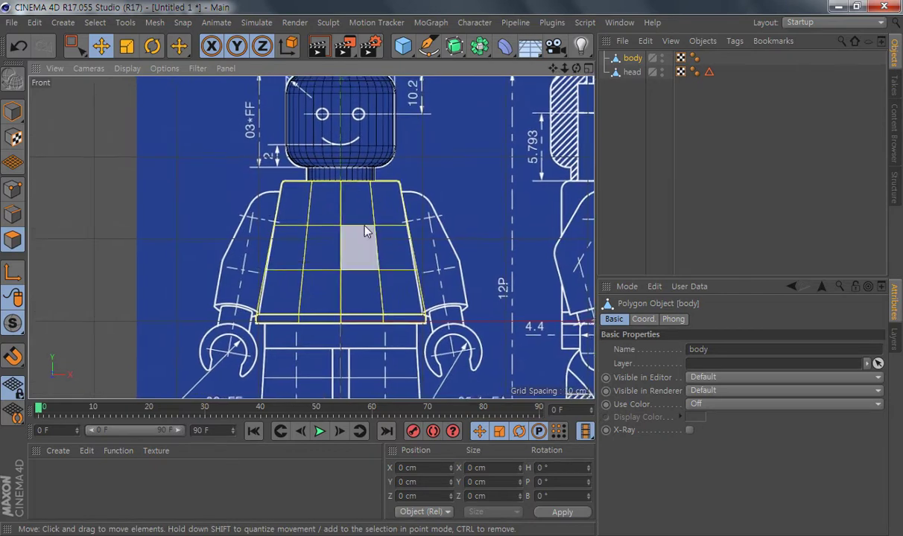
pyautogui.click(504, 46)
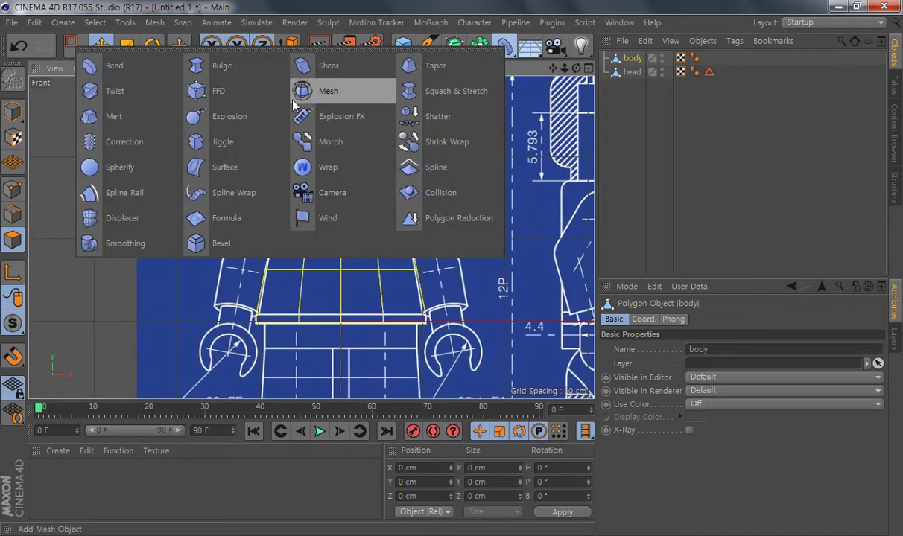
pyautogui.click(199, 244)
pyautogui.moveTo(631, 58); pyautogui.dragTo(638, 75)
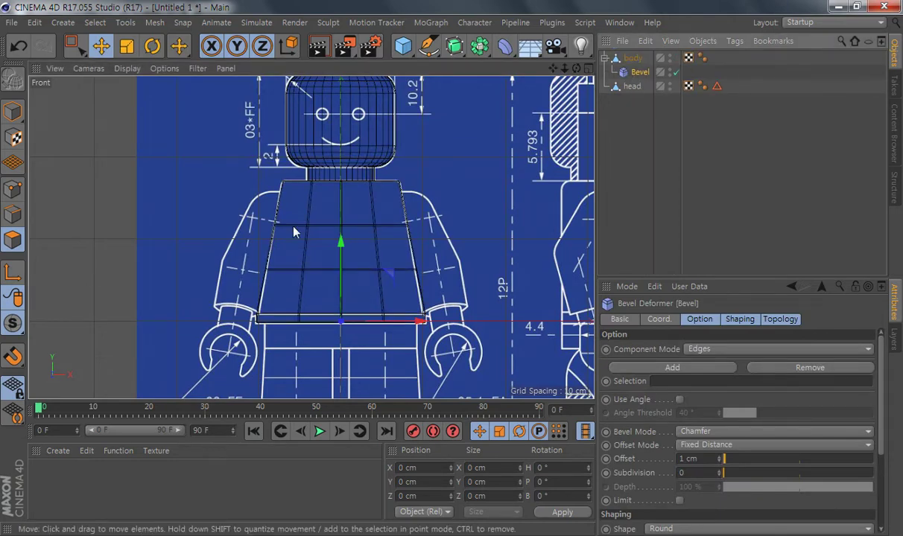
# Step: Enable Use Angle on the Bevel deformer, try low and high angle thresholds, and set the Angle Threshold to 36°
pyautogui.scroll(5, 419, 242)
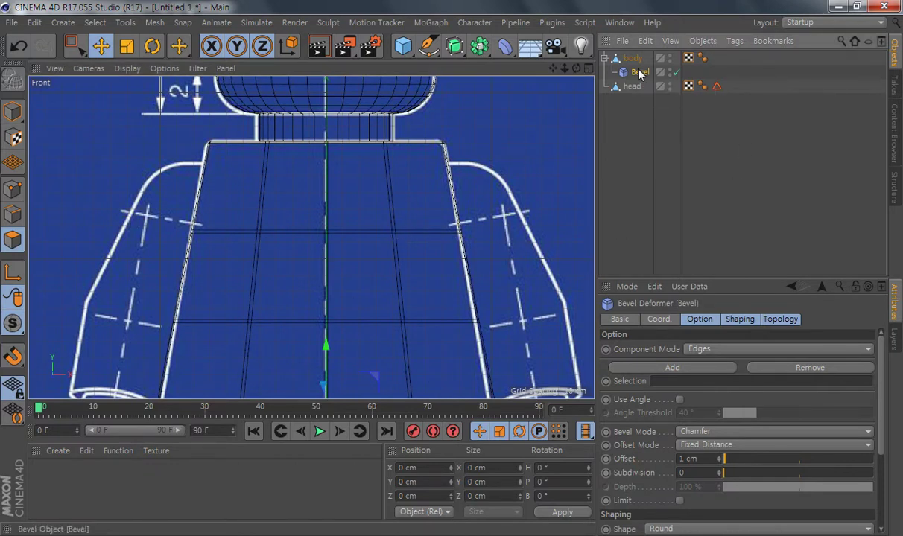
pyautogui.click(679, 400)
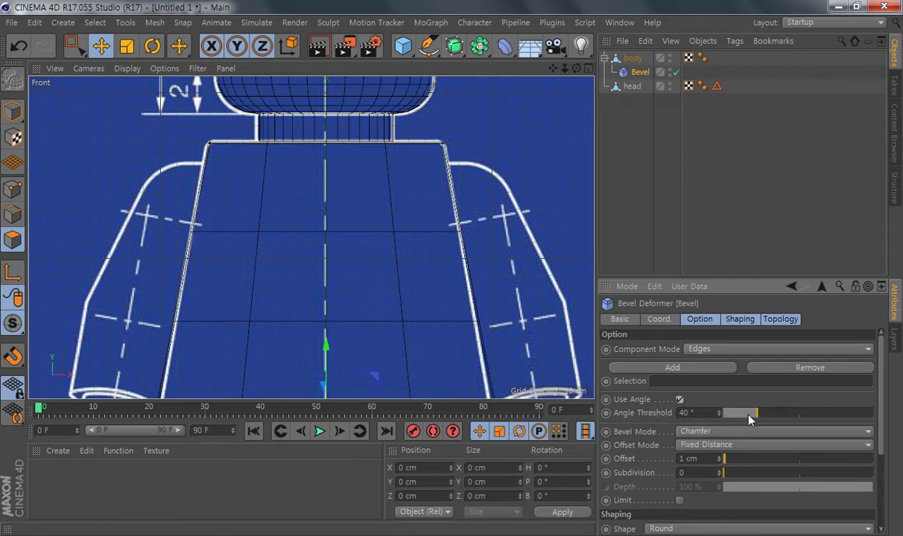
pyautogui.moveTo(758, 419)
pyautogui.mouseDown()
pyautogui.moveTo(794, 428)
pyautogui.moveTo(730, 438)
pyautogui.mouseUp()
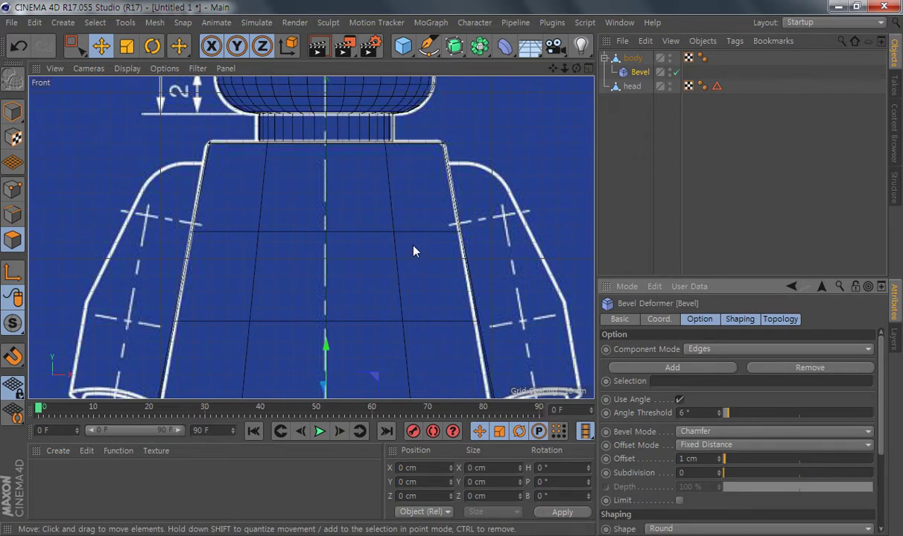
pyautogui.moveTo(754, 420)
pyautogui.mouseDown()
pyautogui.moveTo(825, 431)
pyautogui.moveTo(792, 439)
pyautogui.moveTo(802, 442)
pyautogui.mouseUp()
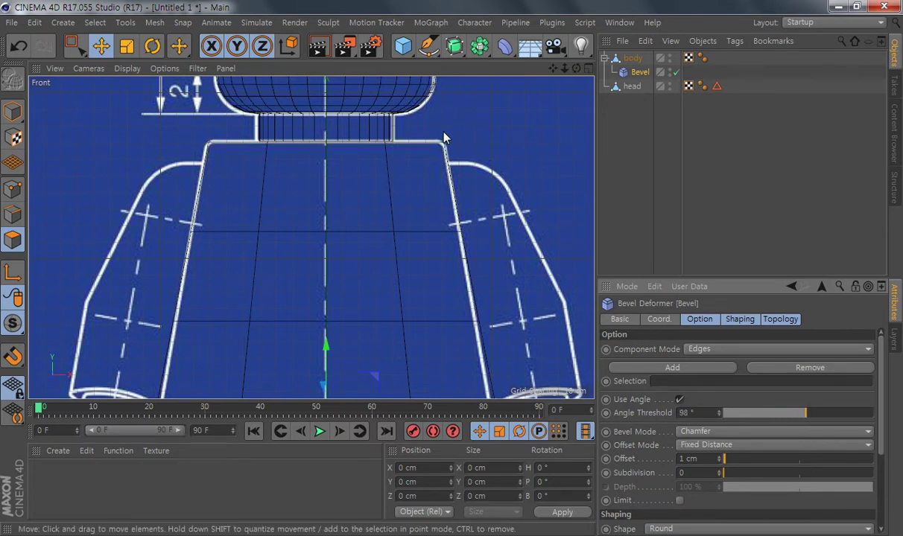
pyautogui.moveTo(751, 415)
pyautogui.mouseDown()
pyautogui.moveTo(732, 414)
pyautogui.moveTo(759, 417)
pyautogui.moveTo(753, 413)
pyautogui.mouseUp()
# Step: Check the beveled torso's edges, and merge body with its Bevel deformer using Connect Objects + Delete
pyautogui.keyDown('alt'); pyautogui.moveTo(481, 306); pyautogui.dragTo(489, 277, button='middle'); pyautogui.keyUp('alt')
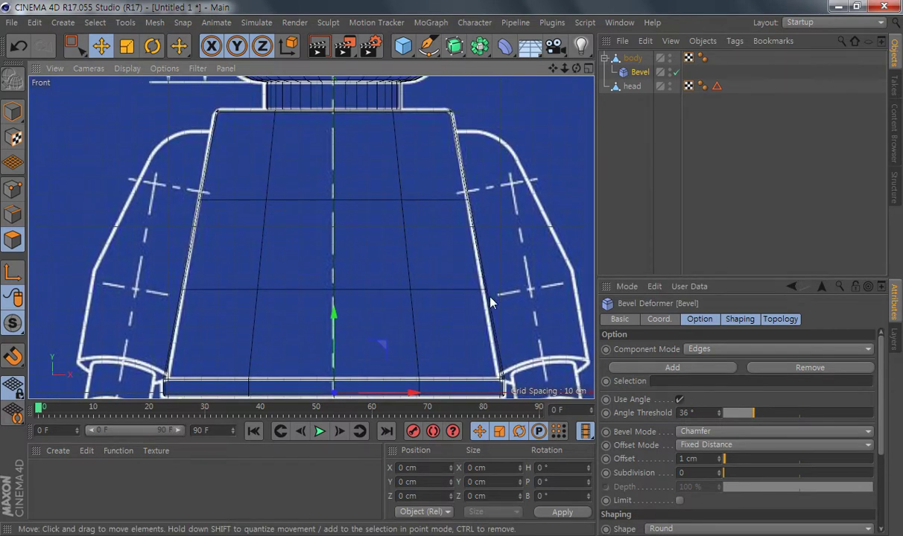
pyautogui.keyDown('alt'); pyautogui.moveTo(518, 358); pyautogui.dragTo(509, 264, button='middle'); pyautogui.keyUp('alt')
pyautogui.keyDown('alt'); pyautogui.moveTo(163, 308); pyautogui.dragTo(366, 352, button='right'); pyautogui.keyUp('alt')
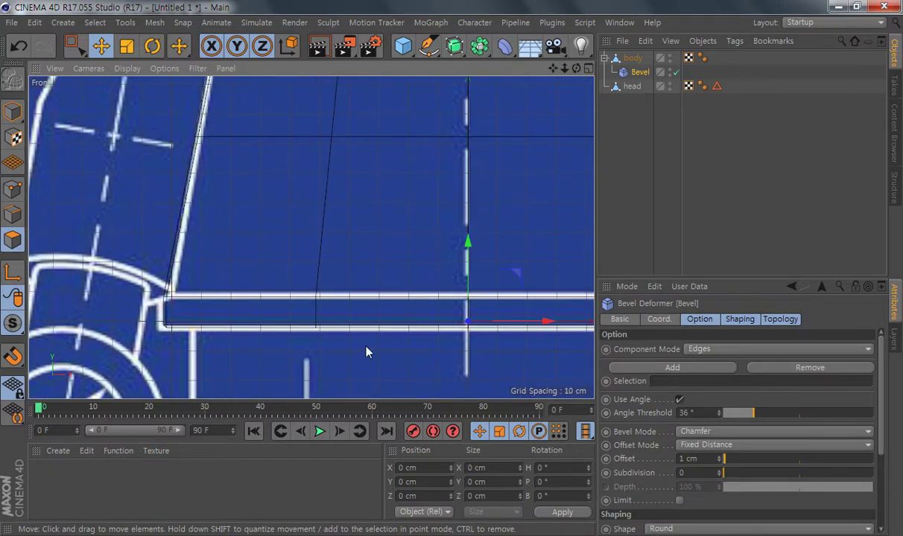
pyautogui.middleClick(389, 285)
pyautogui.scroll(-3, 157, 160)
pyautogui.keyDown('alt'); pyautogui.moveTo(181, 213); pyautogui.dragTo(224, 175); pyautogui.keyUp('alt')
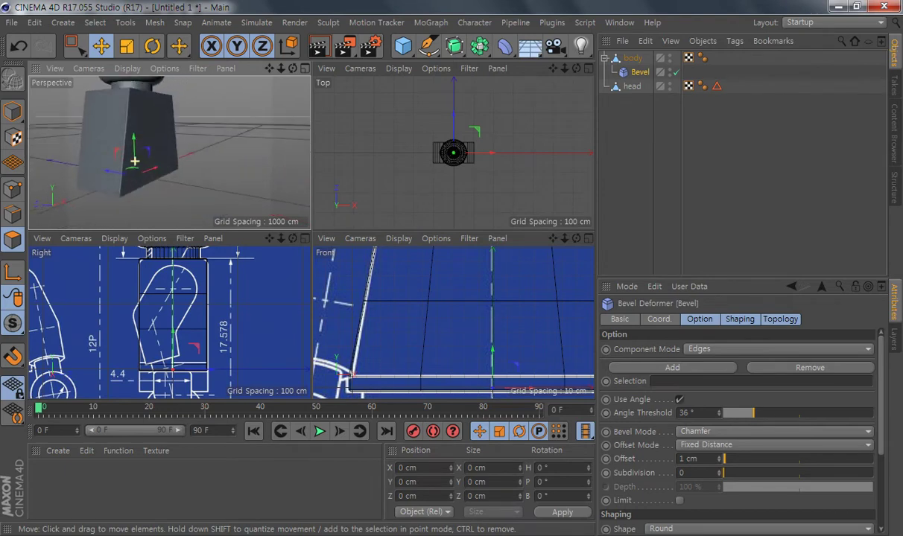
pyautogui.rightClick(634, 60)
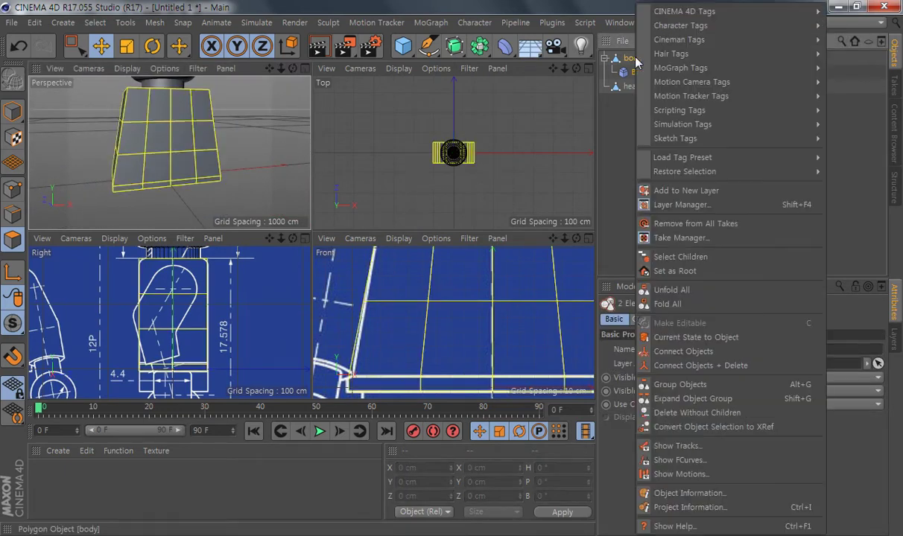
pyautogui.click(704, 366)
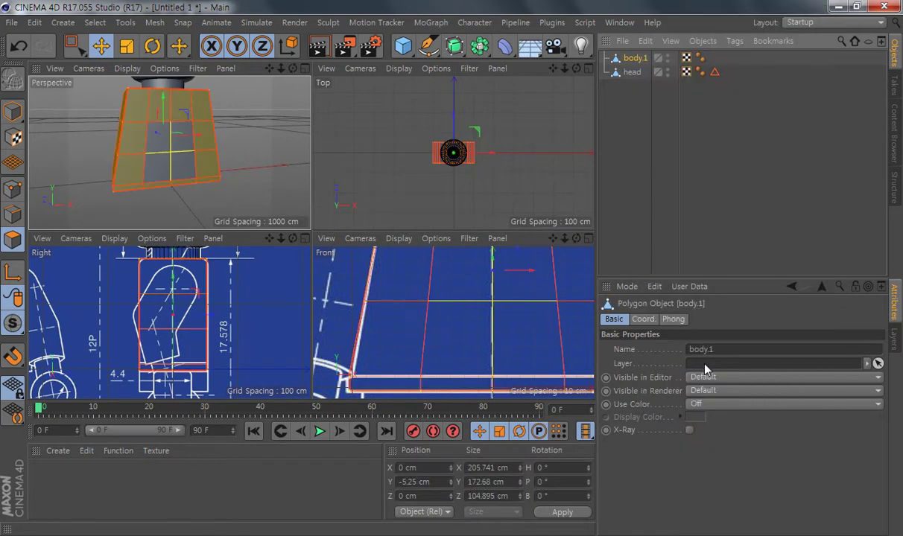
# Step: Rename the merged torso object as body and clear its polygon selection
pyautogui.doubleClick(634, 59)
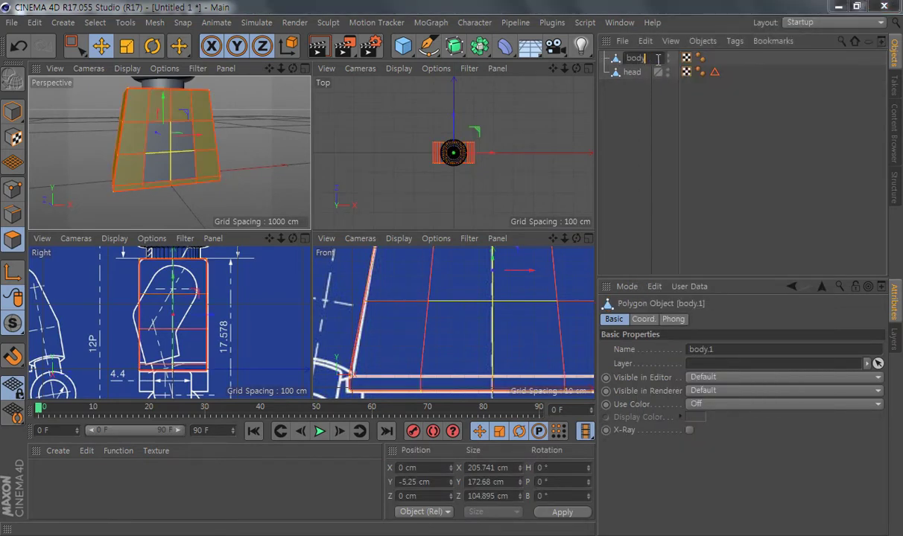
pyautogui.press('Return')
pyautogui.click(228, 182)
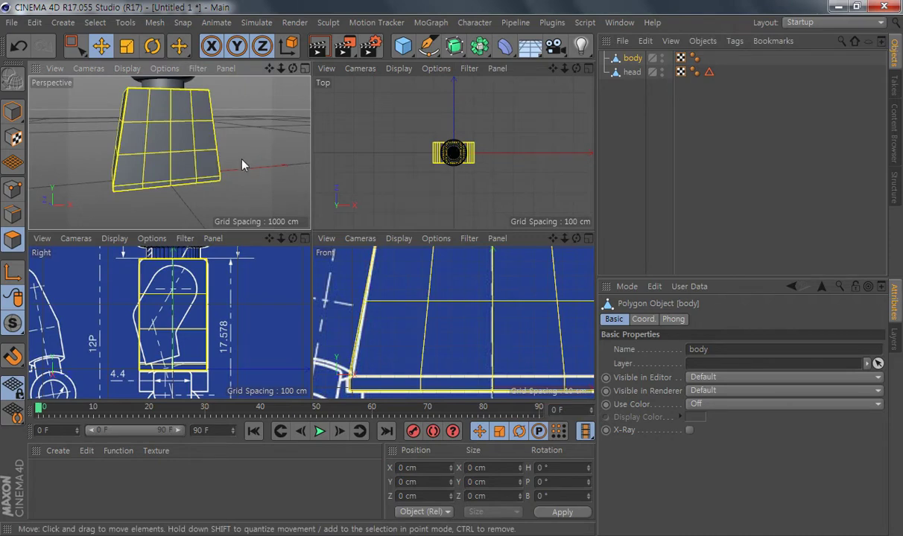
# Step: Add a cube primitive for the hip block below the torso in the maximized Front view
pyautogui.scroll(-5, 477, 308)
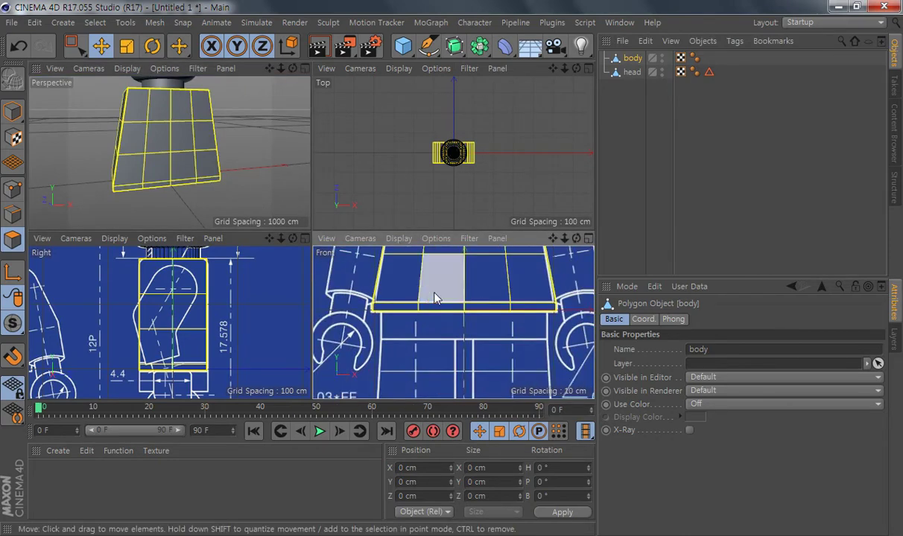
pyautogui.scroll(1, 432, 281)
pyautogui.middleClick(479, 298)
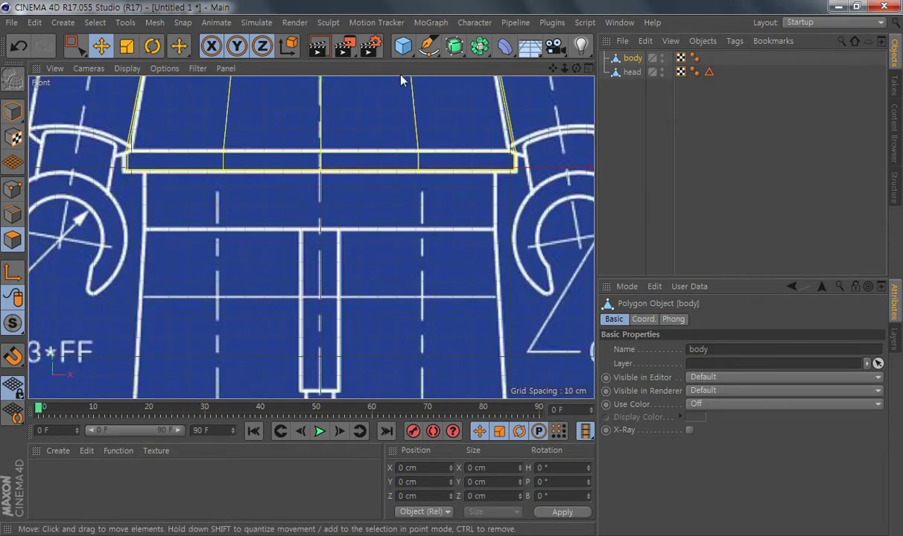
pyautogui.click(403, 46)
pyautogui.scroll(-5, 383, 260)
pyautogui.scroll(5, 347, 282)
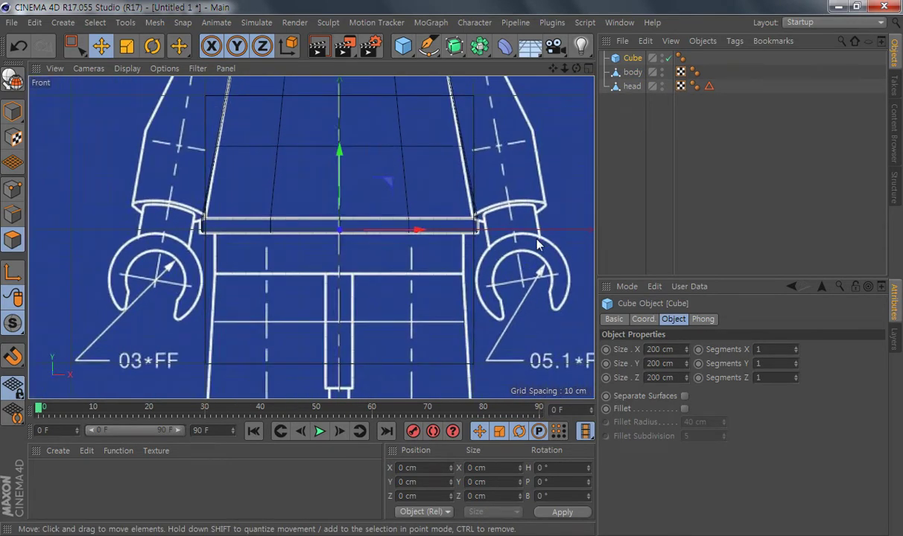
# Step: Resize the cube to about 184.6 cm wide and 31.2 cm high, and lower it to about Y -18.4 cm to match the blueprint's waist block
pyautogui.moveTo(467, 285)
pyautogui.keyDown('alt'); pyautogui.mouseDown(button='middle')
pyautogui.moveTo(461, 311)
pyautogui.moveTo(462, 295)
pyautogui.mouseUp(button='middle'); pyautogui.keyUp('alt')
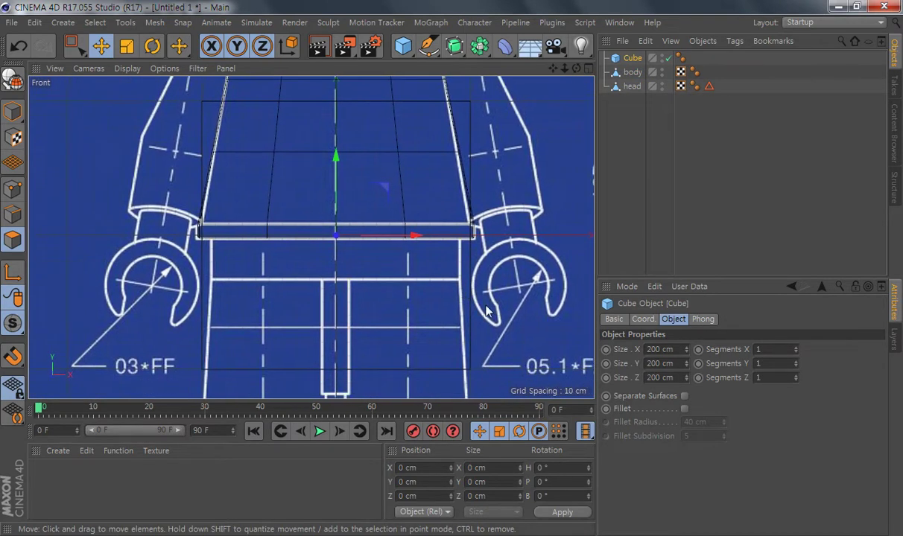
pyautogui.click(14, 113)
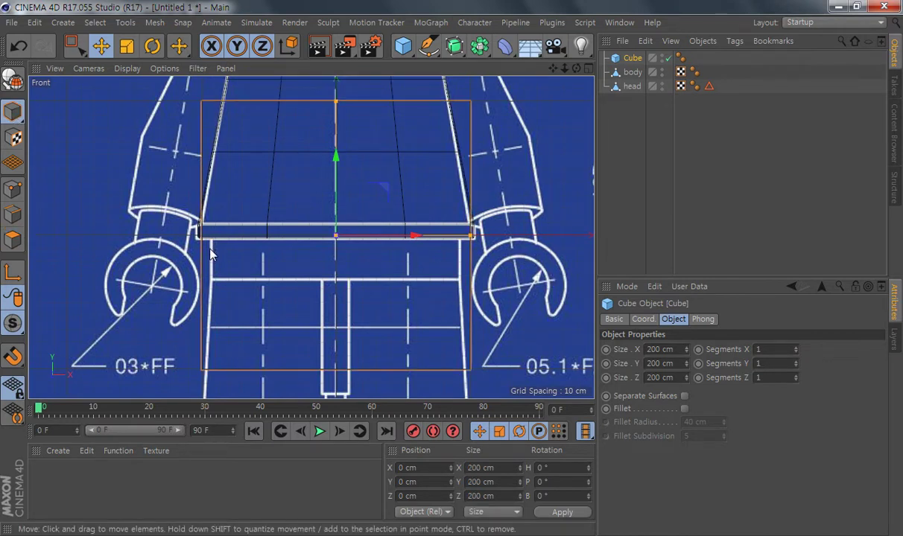
pyautogui.moveTo(471, 236); pyautogui.dragTo(460, 237)
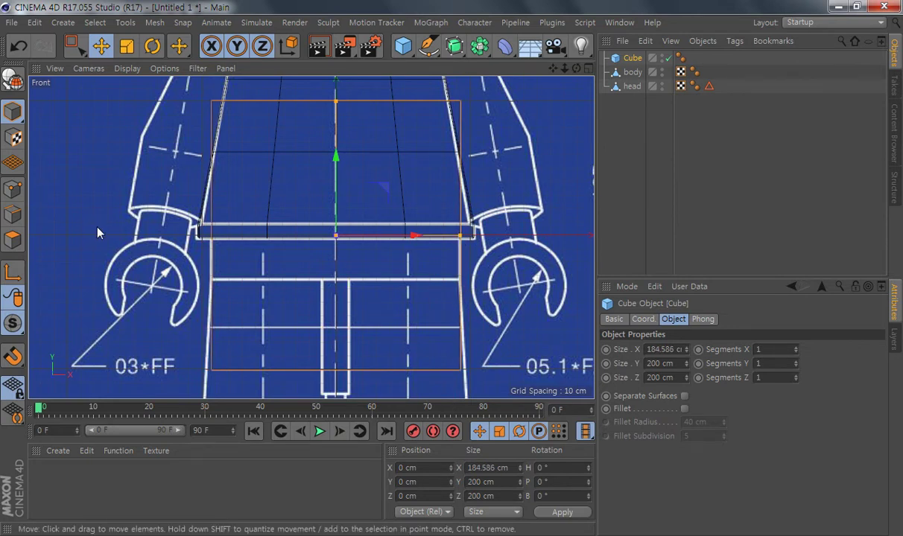
pyautogui.moveTo(336, 102); pyautogui.dragTo(341, 209)
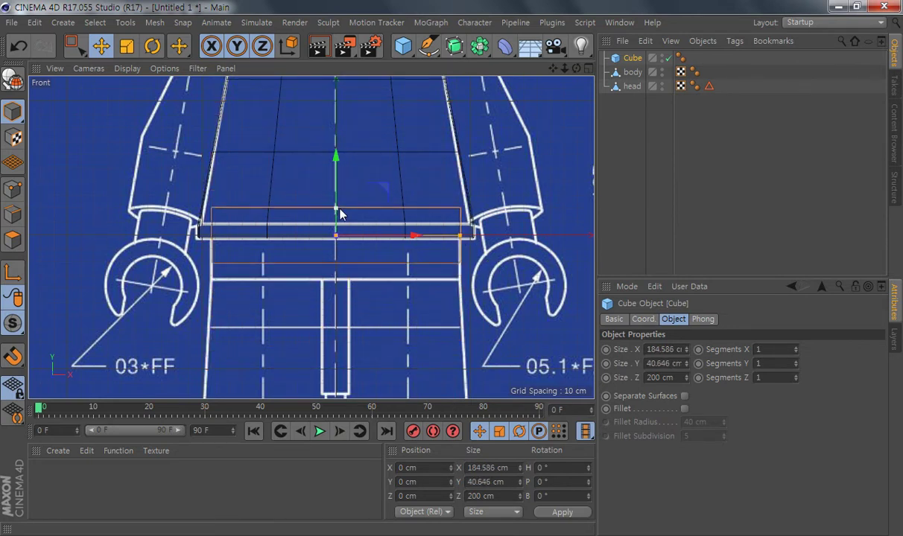
pyautogui.moveTo(337, 153); pyautogui.dragTo(338, 186)
pyautogui.moveTo(337, 232); pyautogui.dragTo(338, 245)
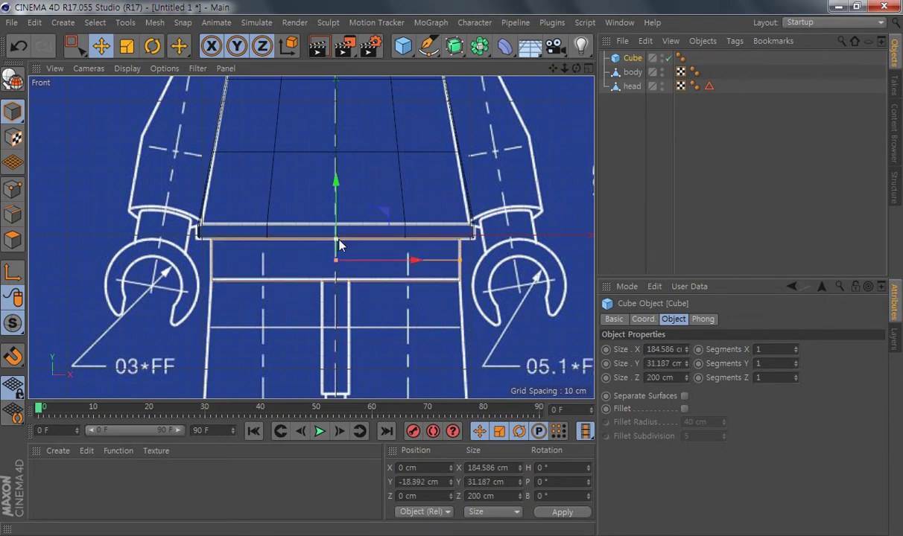
pyautogui.moveTo(337, 184); pyautogui.dragTo(336, 184)
pyautogui.scroll(5, 417, 276)
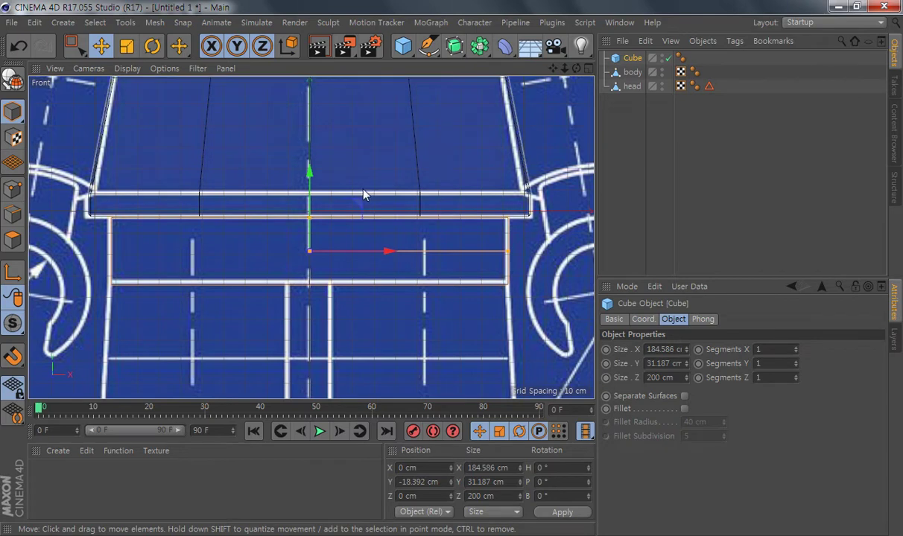
pyautogui.scroll(-5, 380, 282)
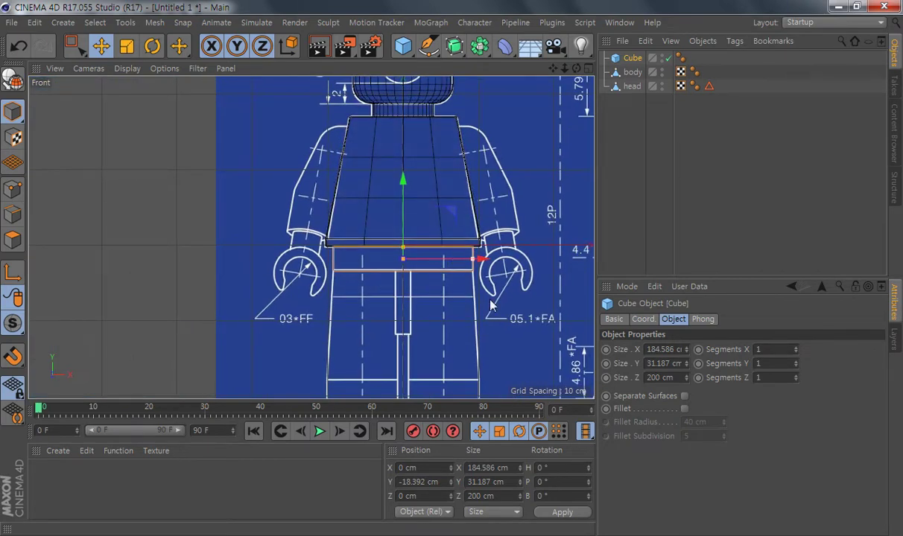
# Step: Give the waist cube 4 segments in X and a fillet with 1 cm radius and 1 subdivision
pyautogui.click(796, 348)
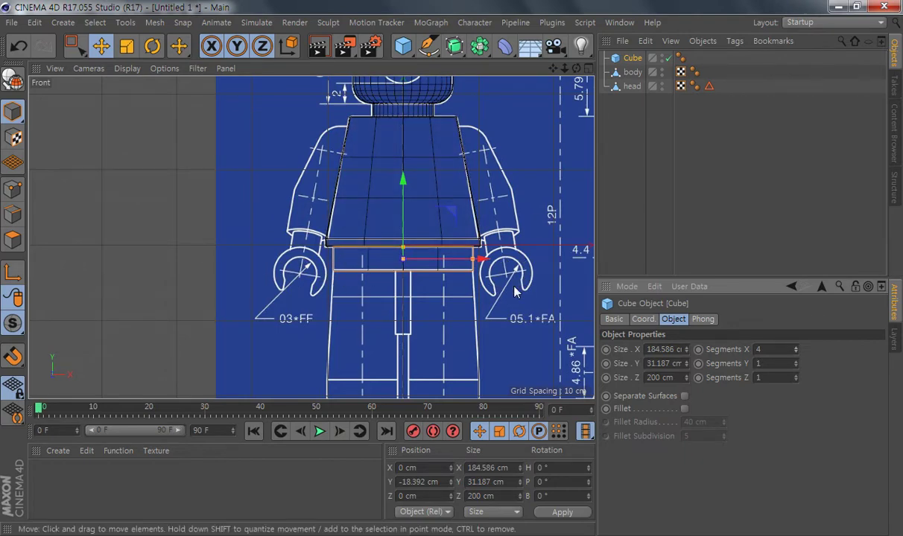
pyautogui.scroll(1, 463, 304)
pyautogui.scroll(3, 462, 304)
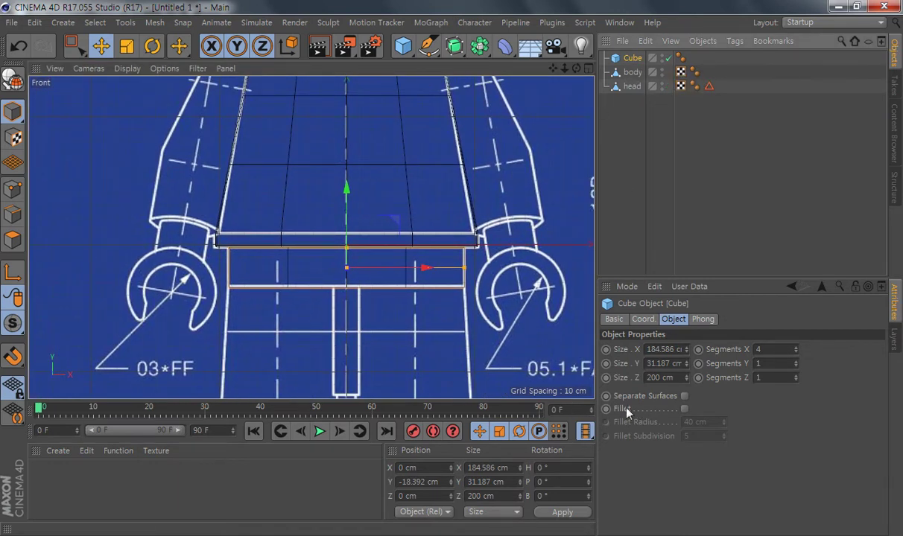
pyautogui.click(684, 408)
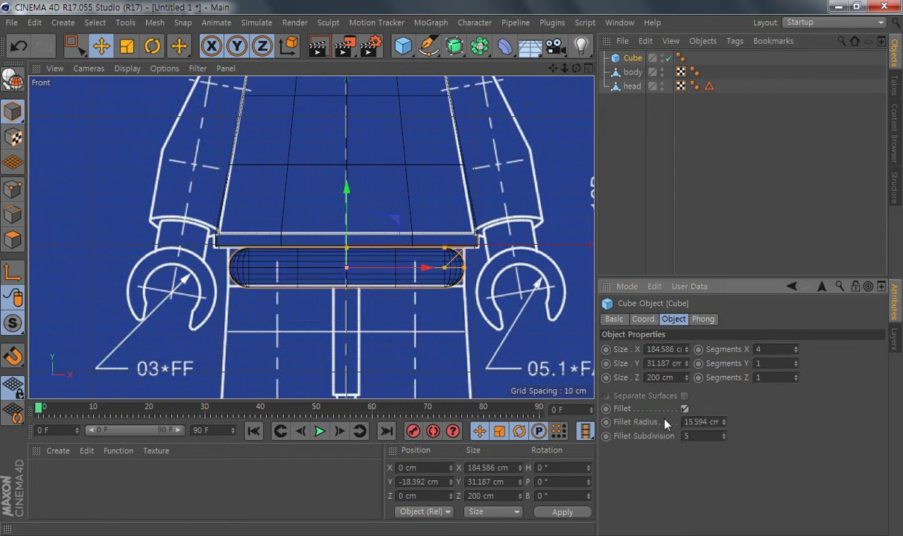
pyautogui.doubleClick(685, 422)
pyautogui.write('1')
pyautogui.moveTo(716, 437); pyautogui.dragTo(557, 499)
pyautogui.write('1')
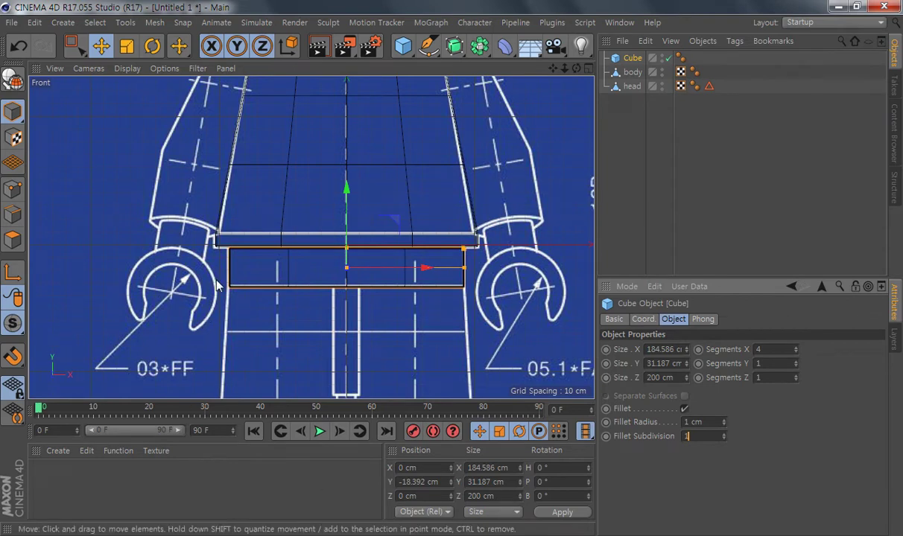
pyautogui.scroll(6, 216, 285)
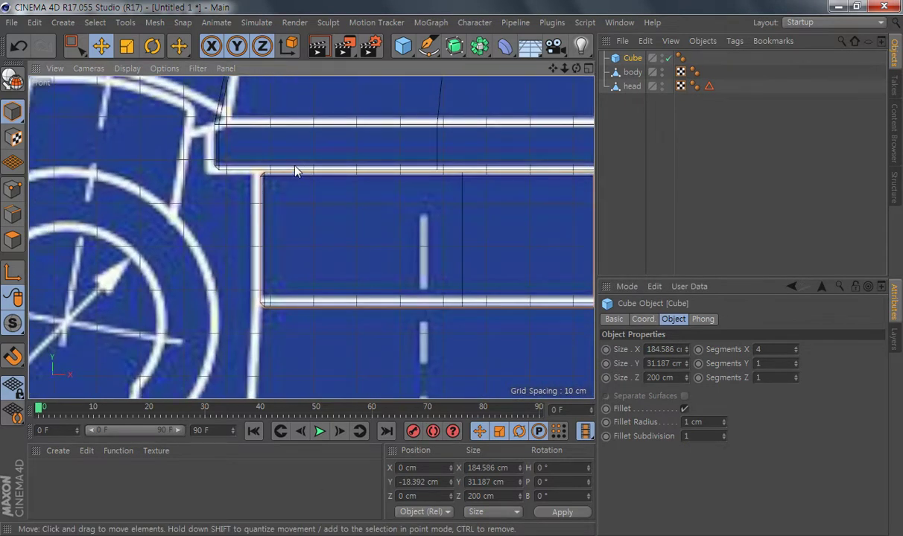
pyautogui.scroll(-6, 476, 280)
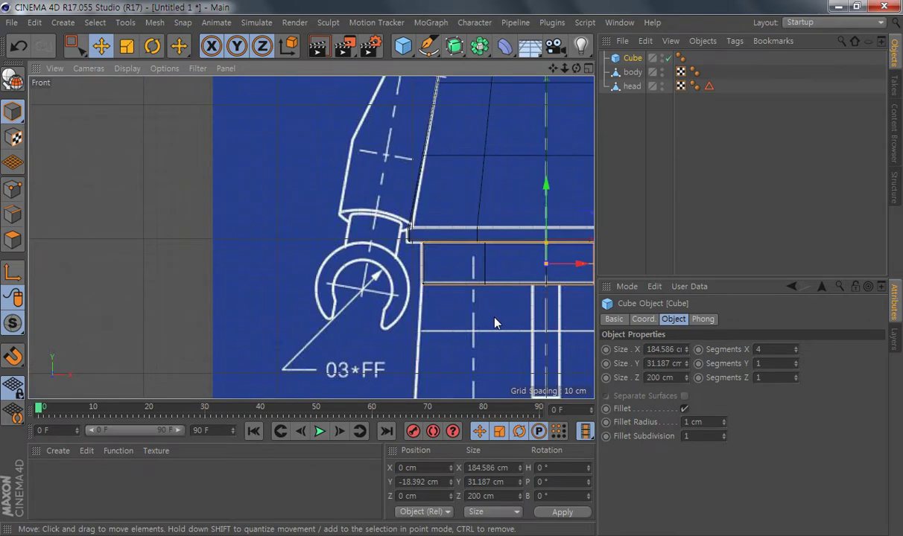
# Step: Convert the cube to an editable polygon object and rename it waist
pyautogui.click(455, 209)
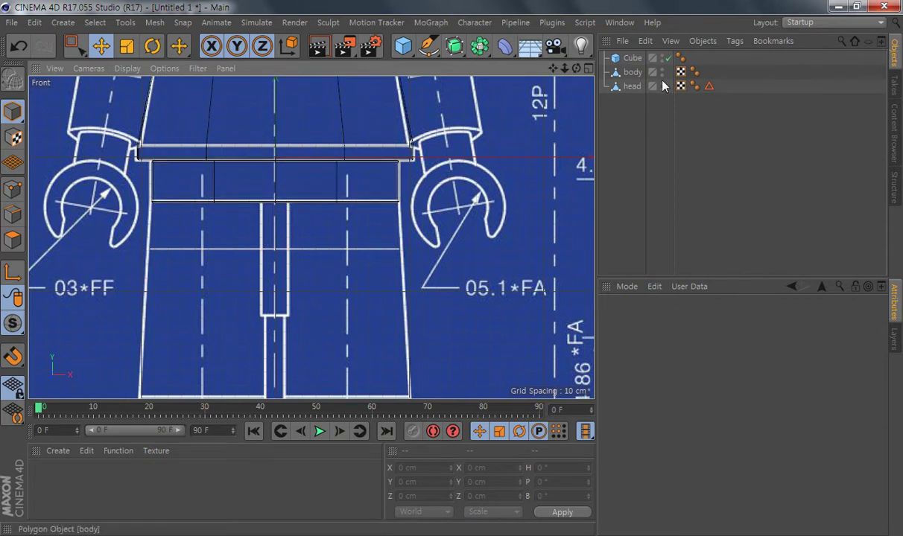
pyautogui.click(631, 58)
pyautogui.click(630, 72)
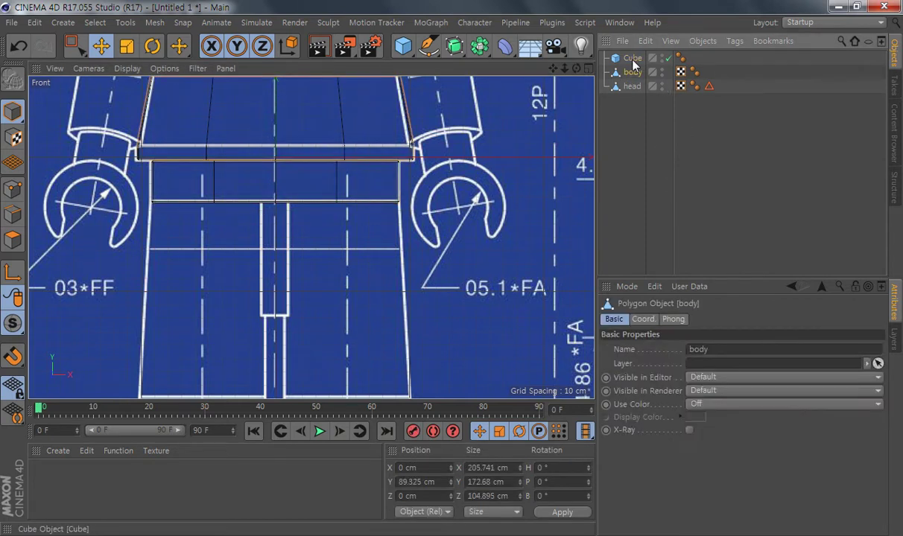
pyautogui.click(632, 60)
pyautogui.keyDown('alt'); pyautogui.moveTo(226, 202); pyautogui.dragTo(268, 191, button='middle'); pyautogui.keyUp('alt')
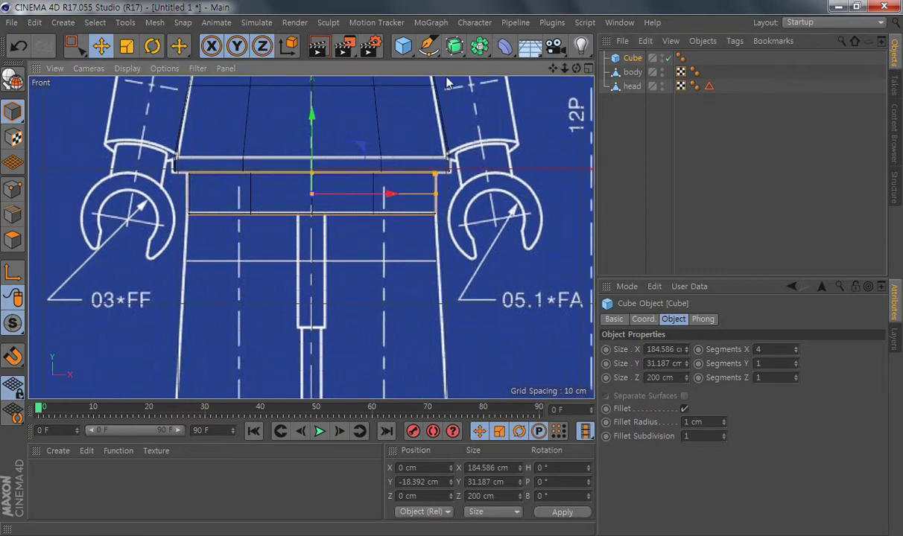
pyautogui.click(13, 79)
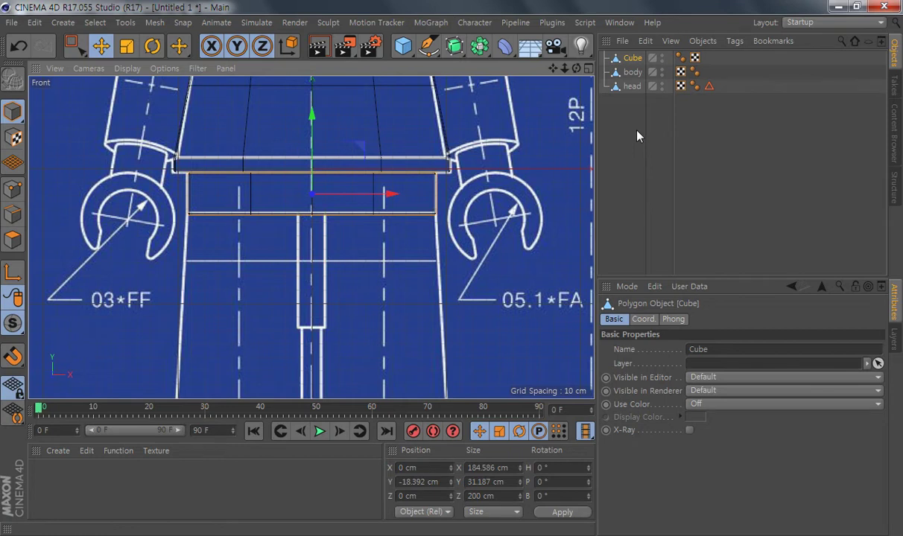
pyautogui.doubleClick(633, 57)
pyautogui.write('waist')
pyautogui.press('Return')
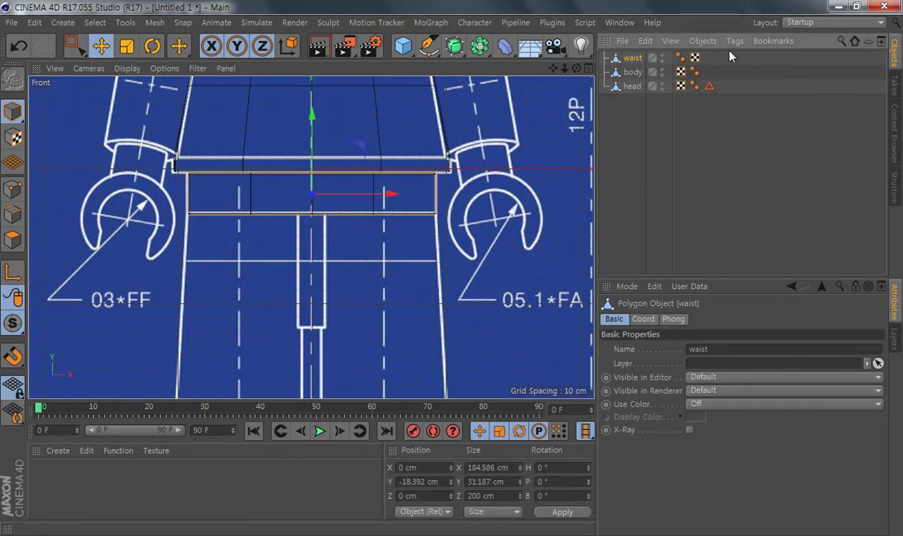
pyautogui.click(696, 58)
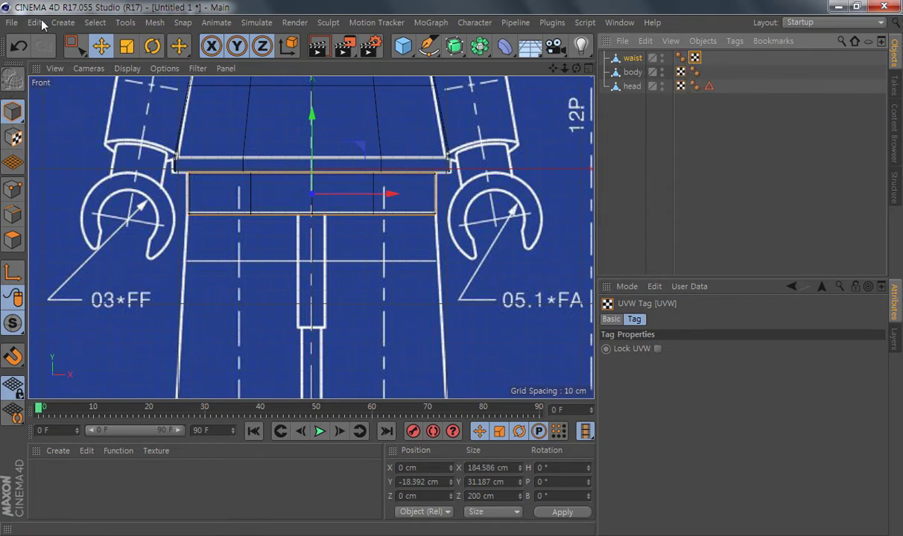
pyautogui.click(624, 134)
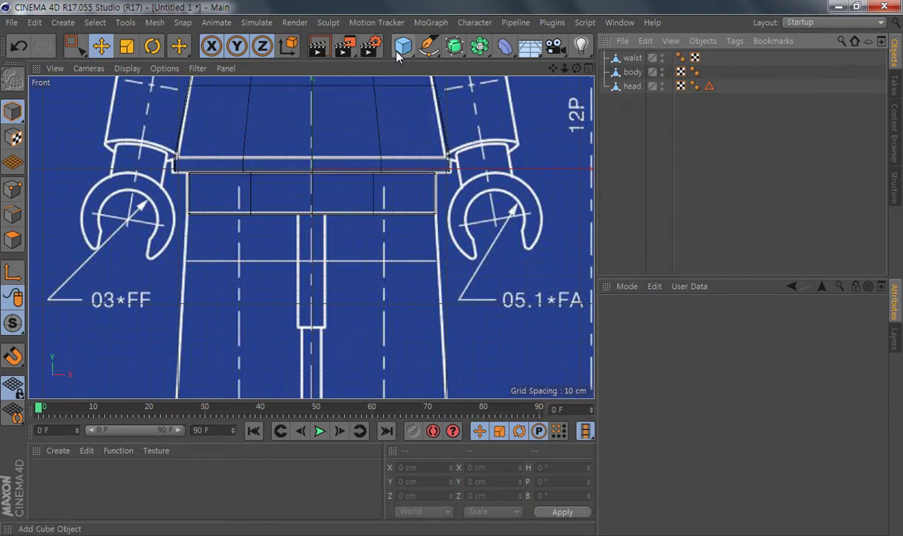
# Step: In the maximized Right view, move the points at the waist's +Z end inward to the side blueprint's waist outline
pyautogui.middleClick(319, 190)
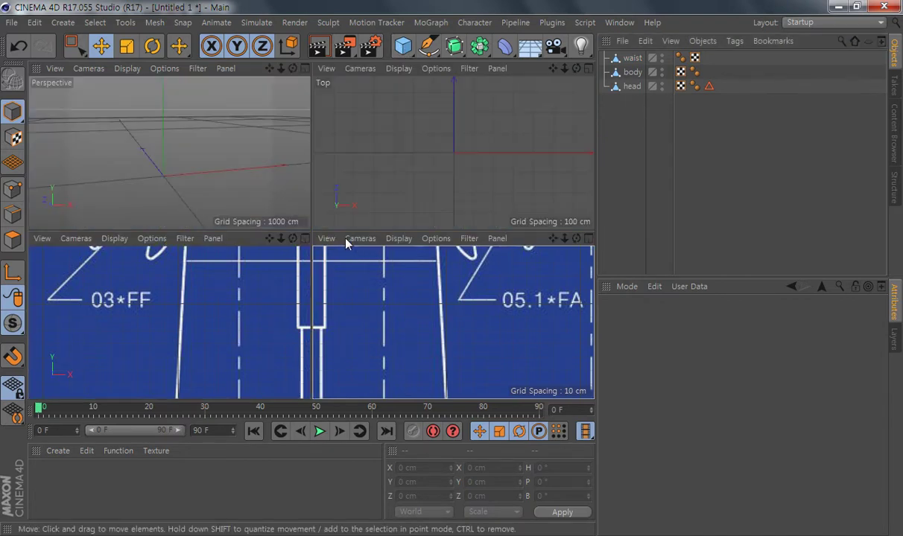
pyautogui.click(241, 288)
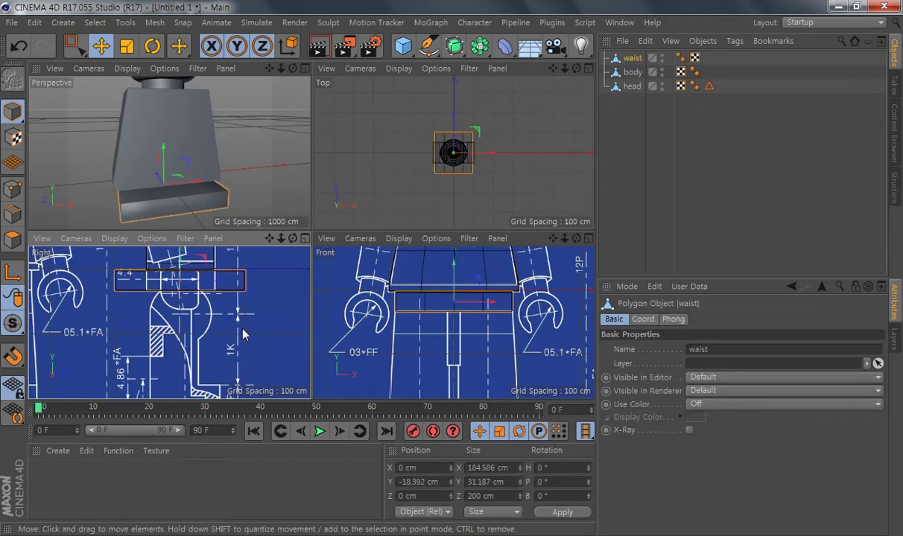
pyautogui.scroll(4, 240, 344)
pyautogui.middleClick(283, 344)
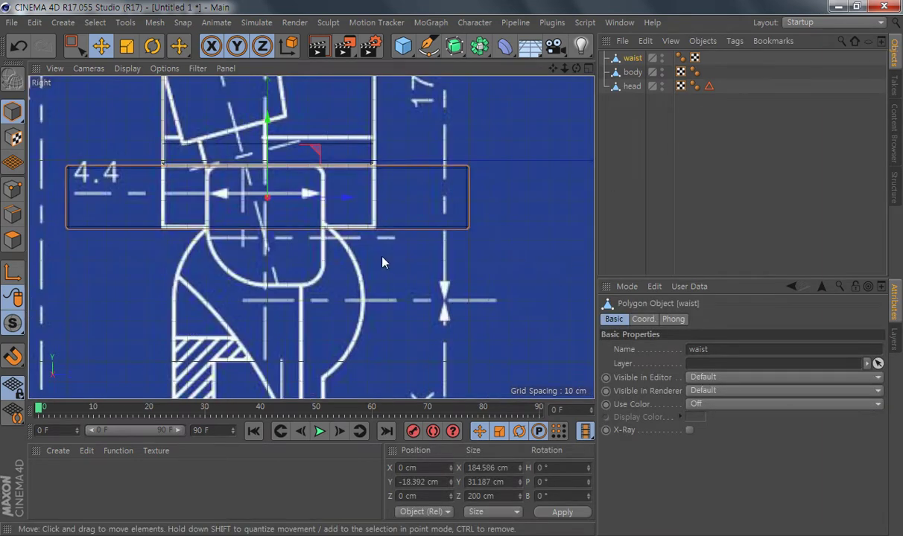
pyautogui.click(14, 189)
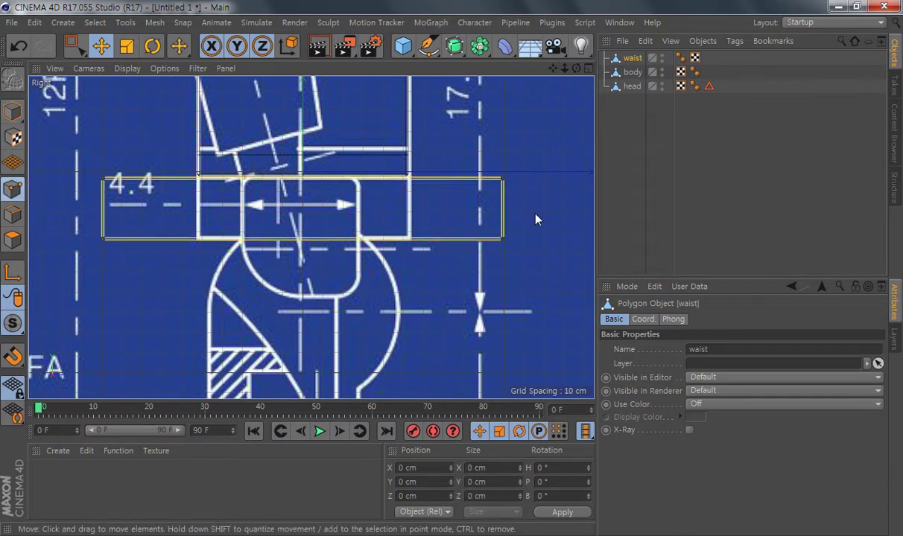
pyautogui.press('0')
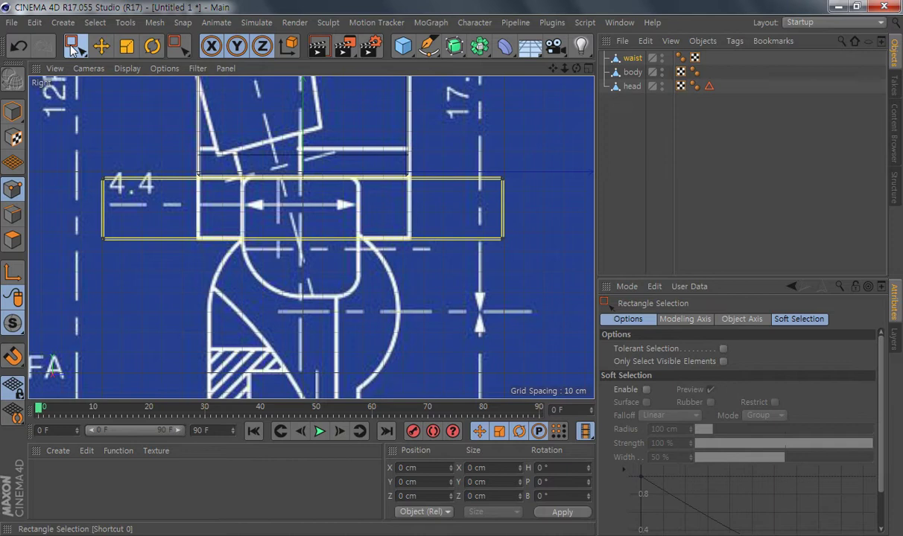
pyautogui.moveTo(512, 130); pyautogui.dragTo(462, 285)
pyautogui.scroll(3, 507, 220)
pyautogui.moveTo(528, 198); pyautogui.dragTo(395, 228)
# Step: Move the points at the waist's -Z end inward to the opposite edge of the side blueprint's waist outline
pyautogui.keyDown('alt'); pyautogui.moveTo(158, 277); pyautogui.dragTo(568, 320, button='middle'); pyautogui.keyUp('alt')
pyautogui.moveTo(216, 244); pyautogui.dragTo(400, 265)
pyautogui.click(269, 324)
pyautogui.scroll(-6, 345, 287)
pyautogui.keyDown('alt'); pyautogui.moveTo(415, 308); pyautogui.dragTo(416, 252, button='middle'); pyautogui.keyUp('alt')
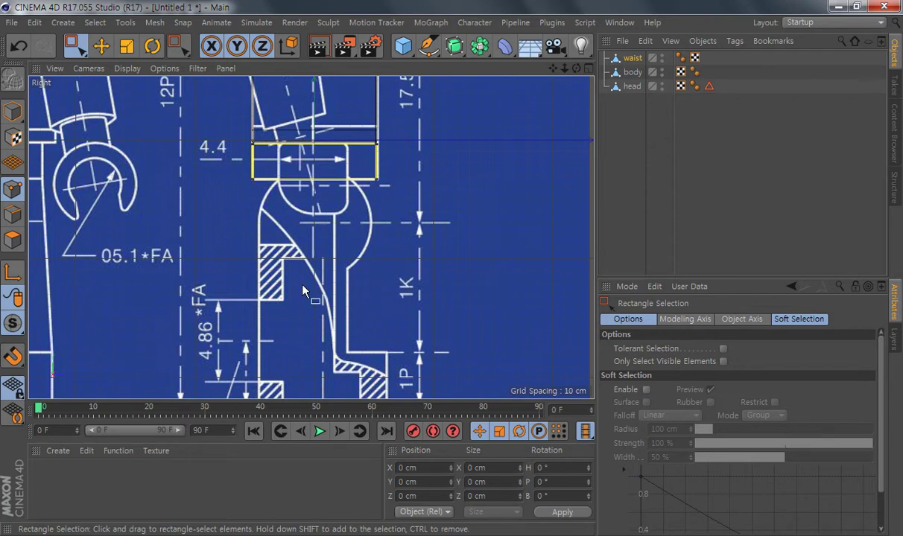
# Step: Add a cylinder primitive and move it down below the waist in the maximized Front view
pyautogui.middleClick(488, 393)
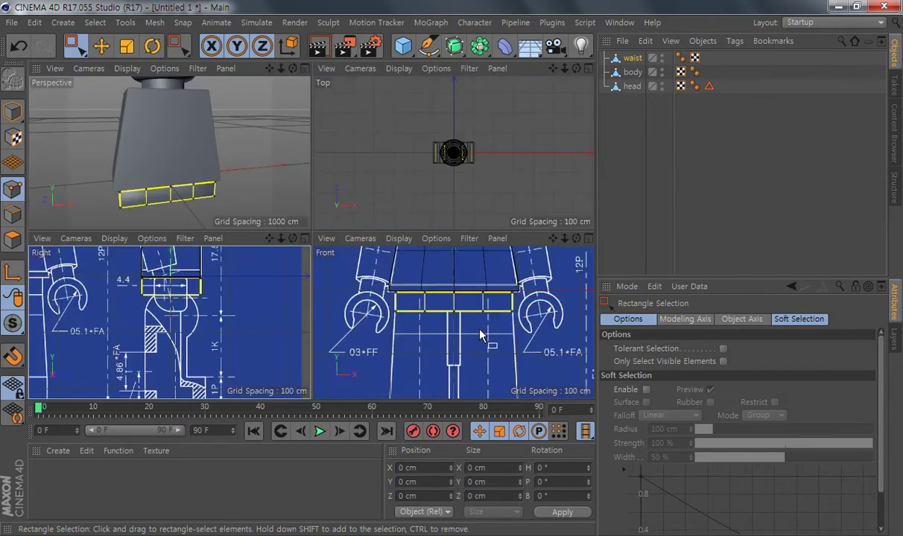
pyautogui.click(404, 46)
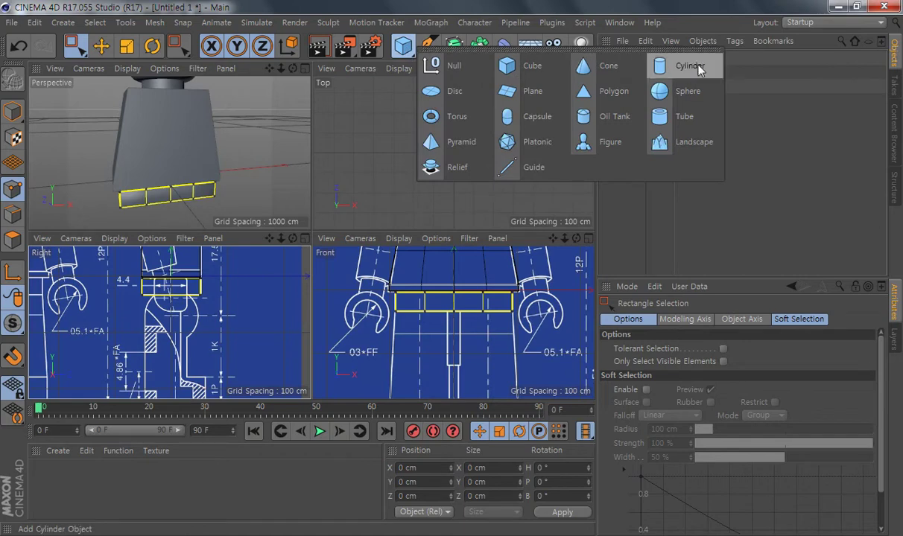
pyautogui.click(700, 70)
pyautogui.keyDown('alt'); pyautogui.moveTo(516, 335); pyautogui.dragTo(516, 298, button='middle'); pyautogui.keyUp('alt')
pyautogui.middleClick(515, 295)
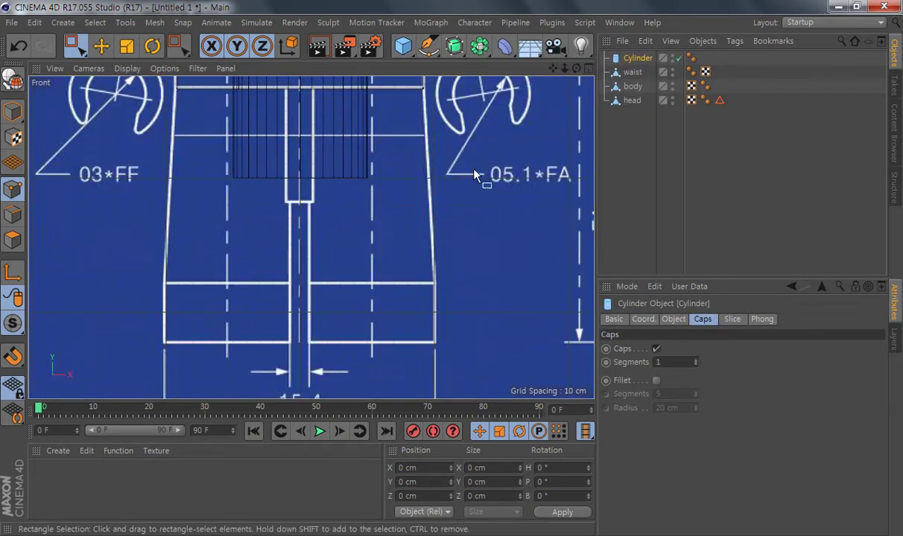
pyautogui.scroll(-6, 462, 223)
pyautogui.scroll(4, 508, 278)
pyautogui.press('e')
pyautogui.moveTo(401, 114); pyautogui.dragTo(402, 152)
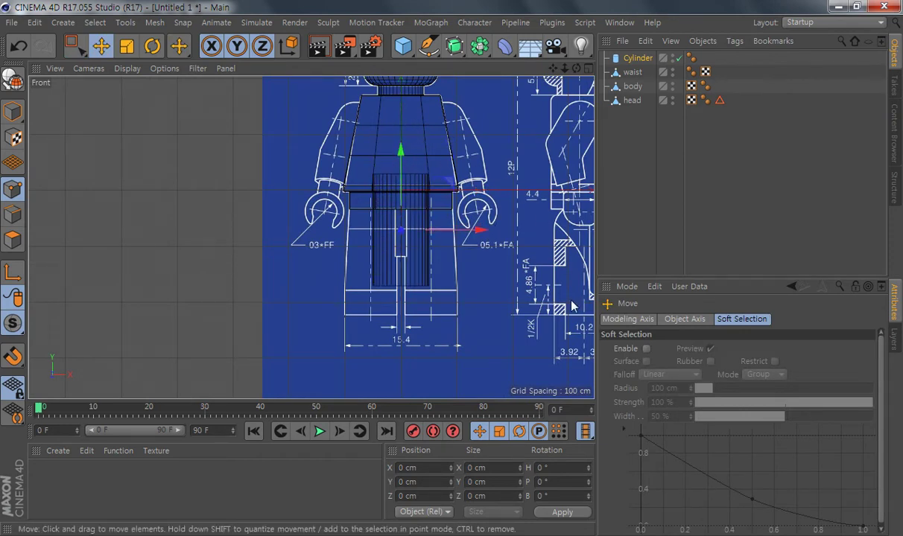
# Step: Try rotating the cylinder onto its side in the Front view, and undo the rotation
pyautogui.press('r')
pyautogui.moveTo(417, 186); pyautogui.dragTo(461, 179)
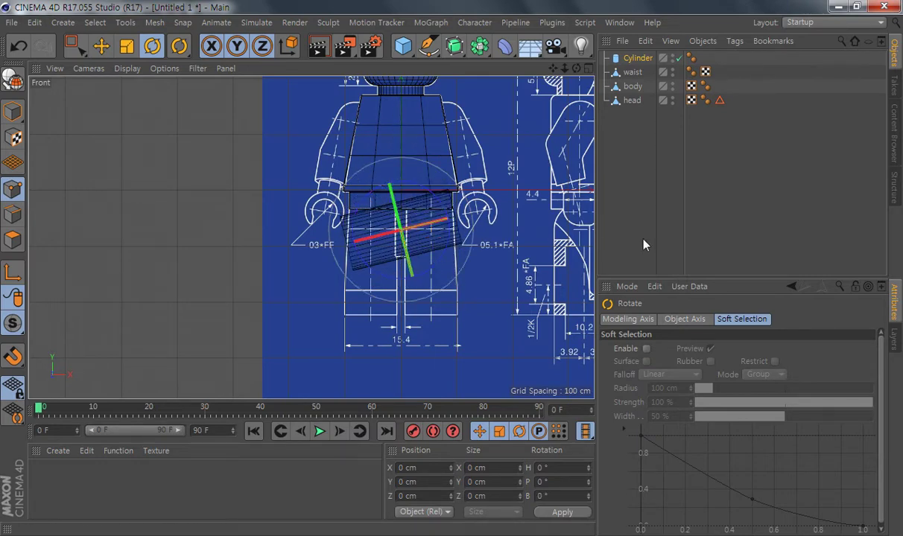
pyautogui.hotkey('ctrl', 'z')
# Step: Set the cylinder's orientation to +X
pyautogui.click(639, 59)
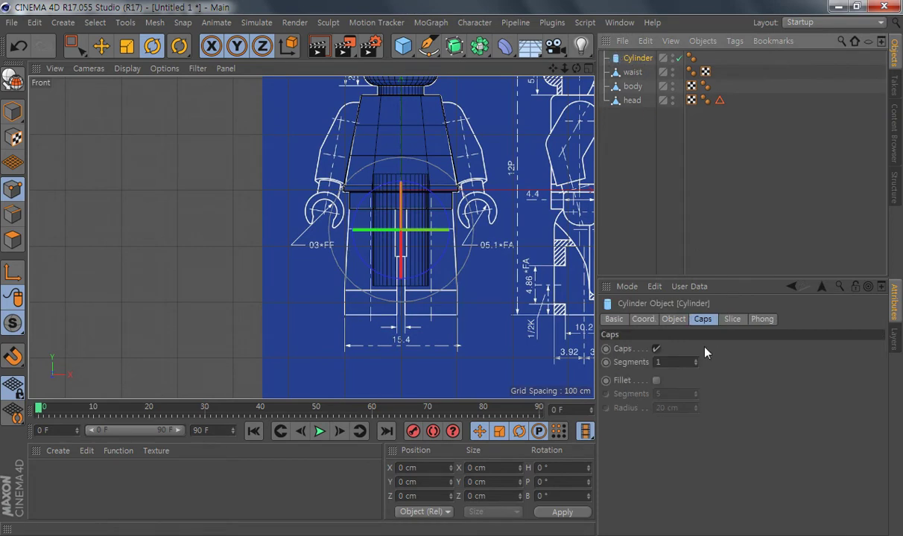
pyautogui.click(674, 319)
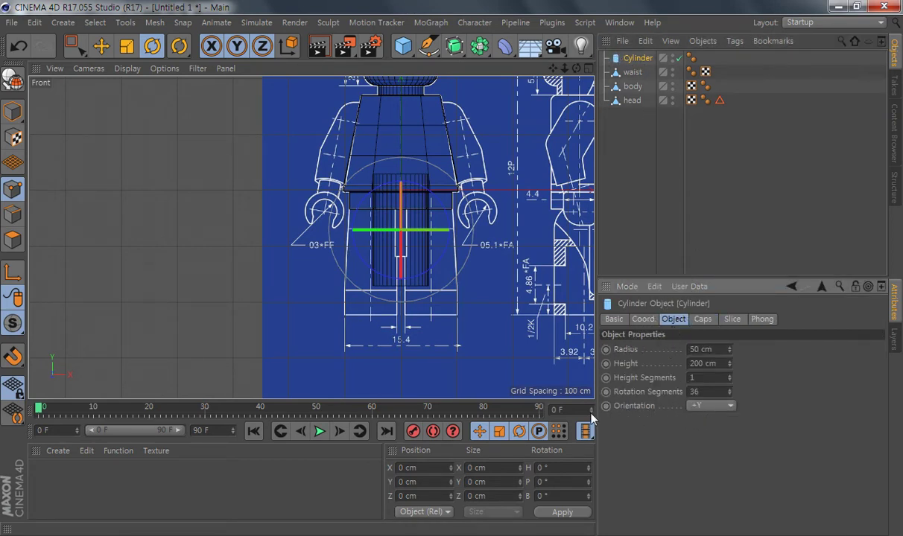
pyautogui.click(713, 406)
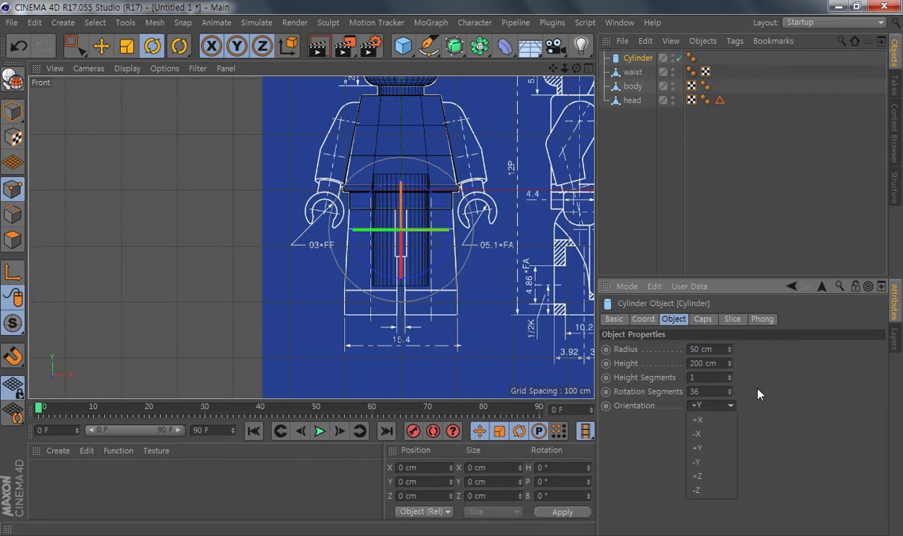
pyautogui.click(706, 420)
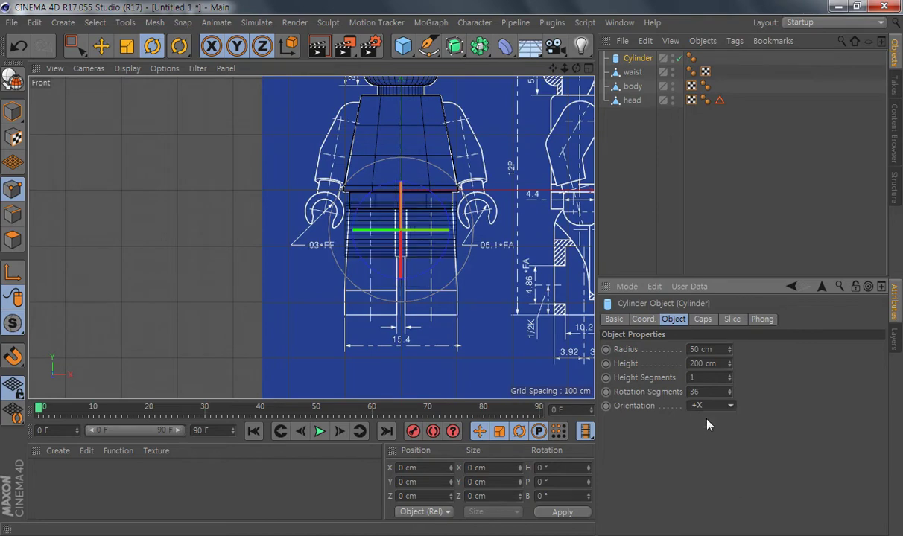
# Step: Resize the cylinder to about 99 cm in diameter and 20 cm in height, raising it to the hip centre line in the Front view
pyautogui.scroll(5, 544, 253)
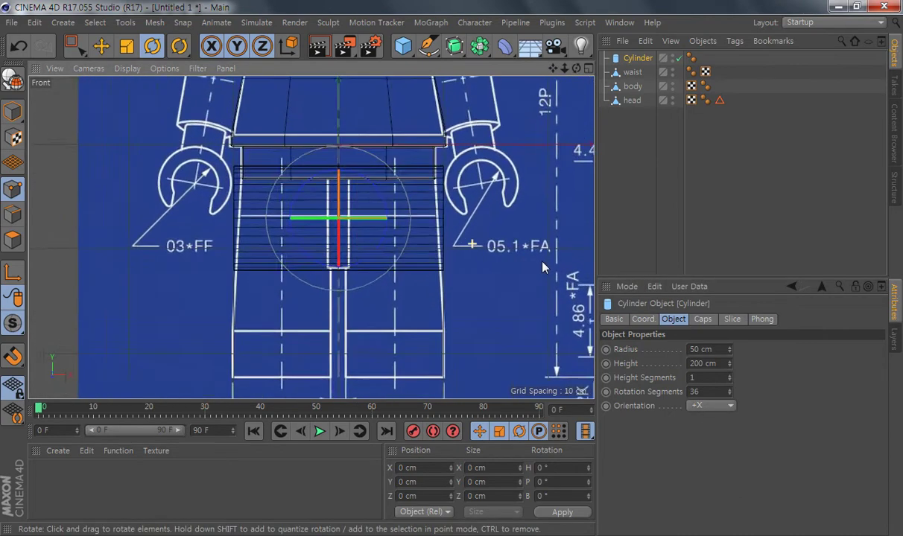
pyautogui.keyDown('alt'); pyautogui.moveTo(373, 239); pyautogui.dragTo(398, 245, button='middle'); pyautogui.keyUp('alt')
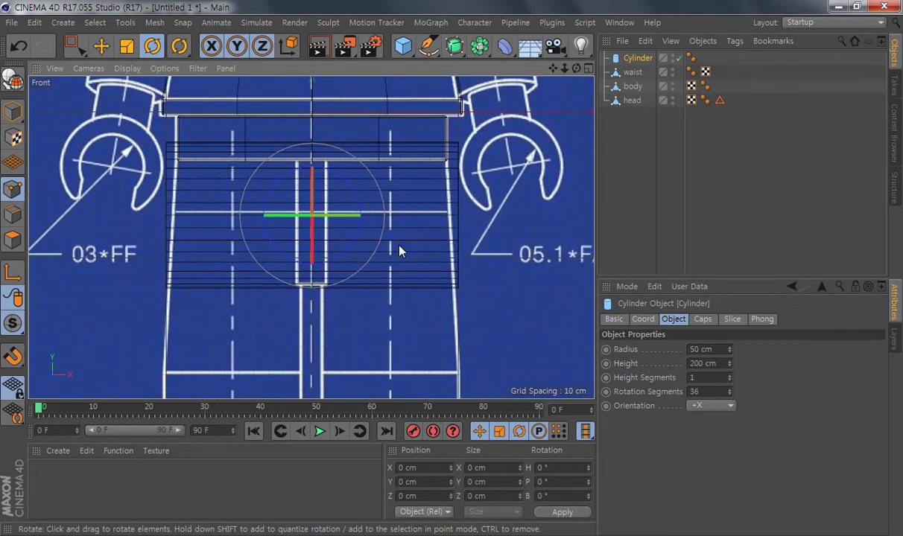
pyautogui.click(14, 114)
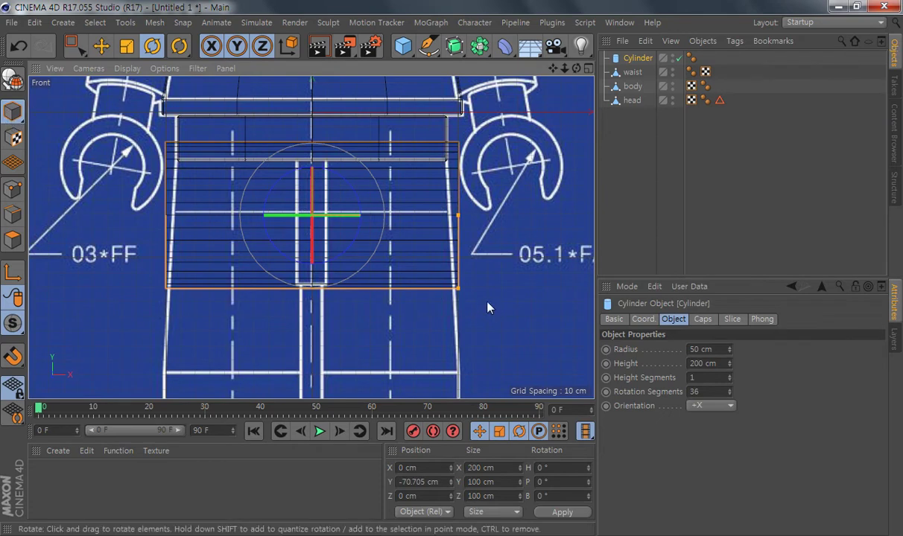
pyautogui.moveTo(462, 296)
pyautogui.mouseDown()
pyautogui.moveTo(475, 316)
pyautogui.moveTo(456, 290)
pyautogui.mouseUp()
pyautogui.press('e')
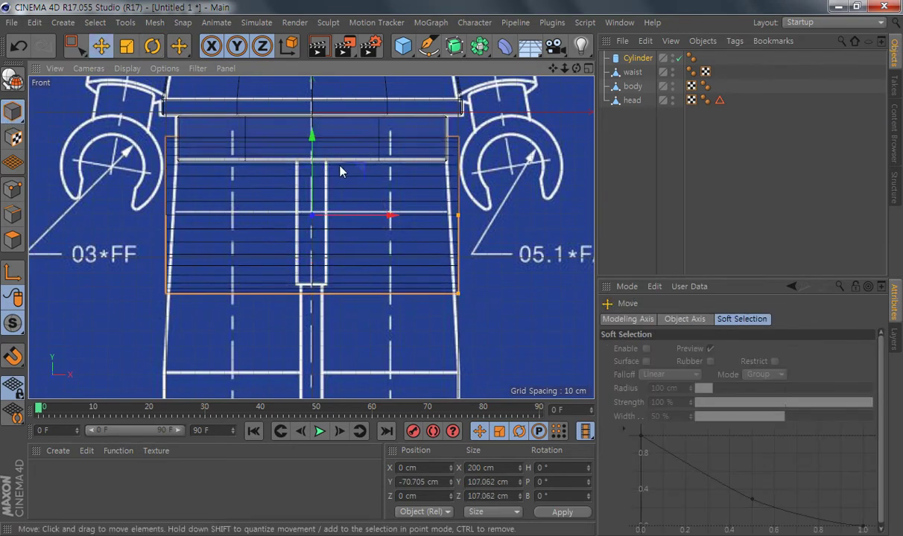
pyautogui.moveTo(312, 137); pyautogui.dragTo(315, 140)
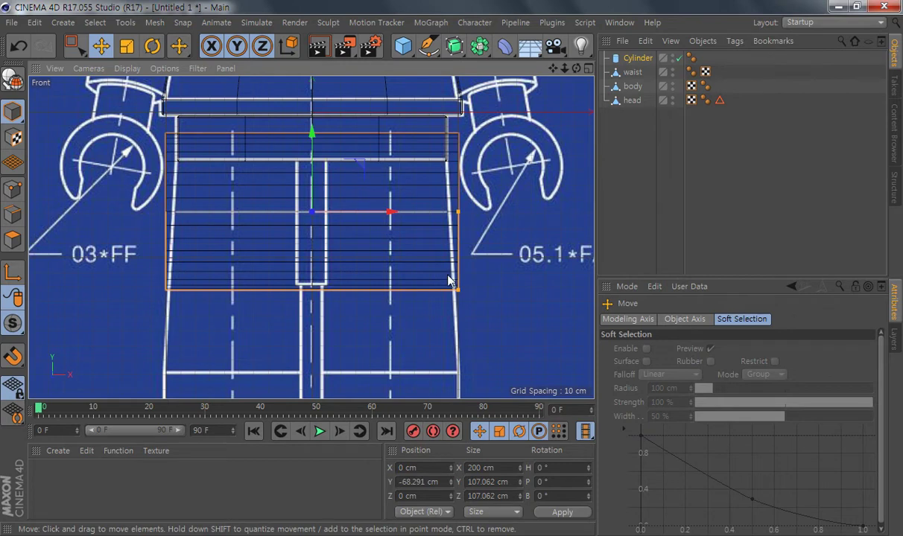
pyautogui.moveTo(458, 290)
pyautogui.mouseDown()
pyautogui.moveTo(461, 313)
pyautogui.moveTo(451, 289)
pyautogui.mouseUp()
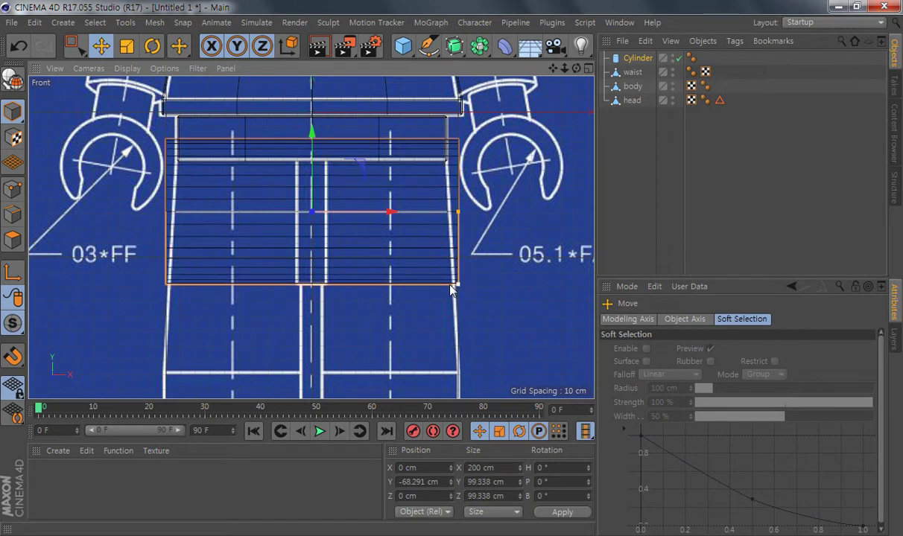
pyautogui.moveTo(457, 213); pyautogui.dragTo(327, 238)
# Step: Fit the cylinder to the hip circle in the Right view, about 94 cm in diameter and centred at about Y -69 cm
pyautogui.middleClick(347, 264)
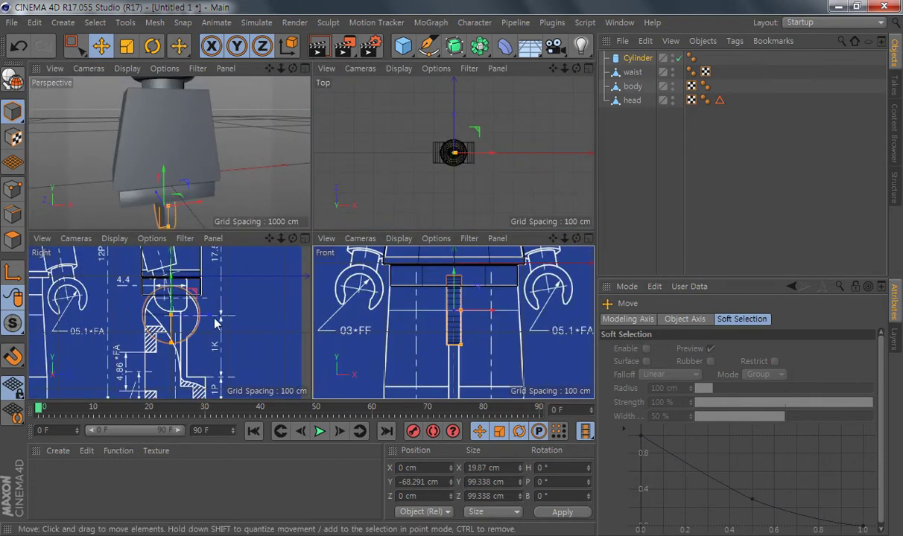
pyautogui.middleClick(214, 323)
pyautogui.scroll(4, 434, 250)
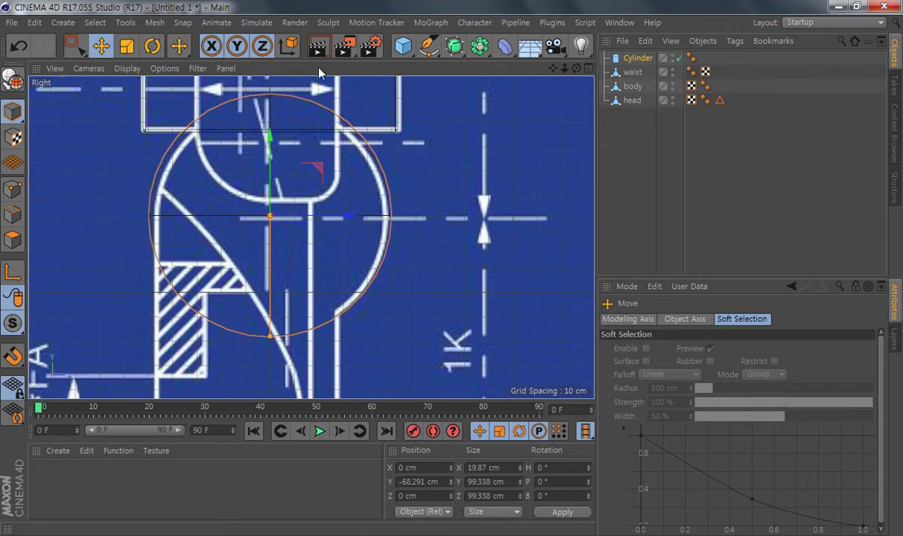
pyautogui.moveTo(270, 336); pyautogui.dragTo(270, 333)
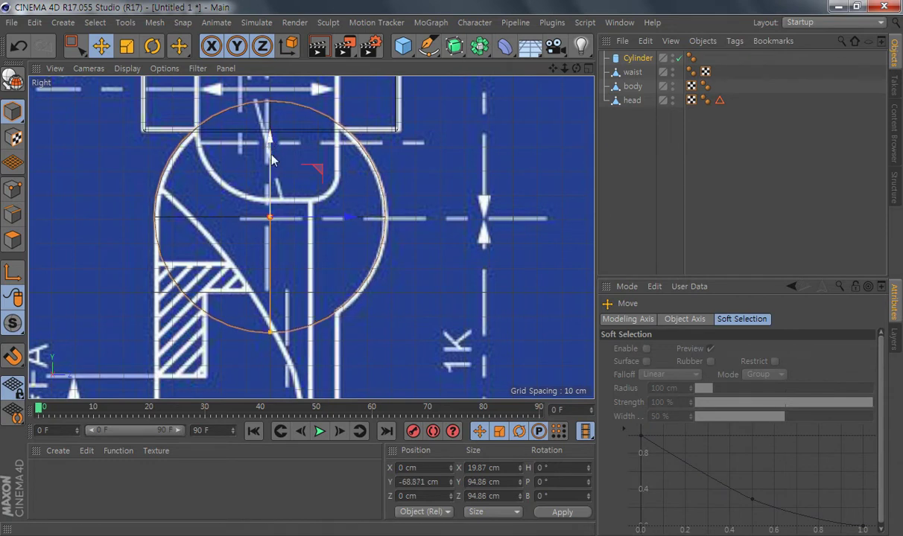
pyautogui.moveTo(272, 337); pyautogui.dragTo(270, 334)
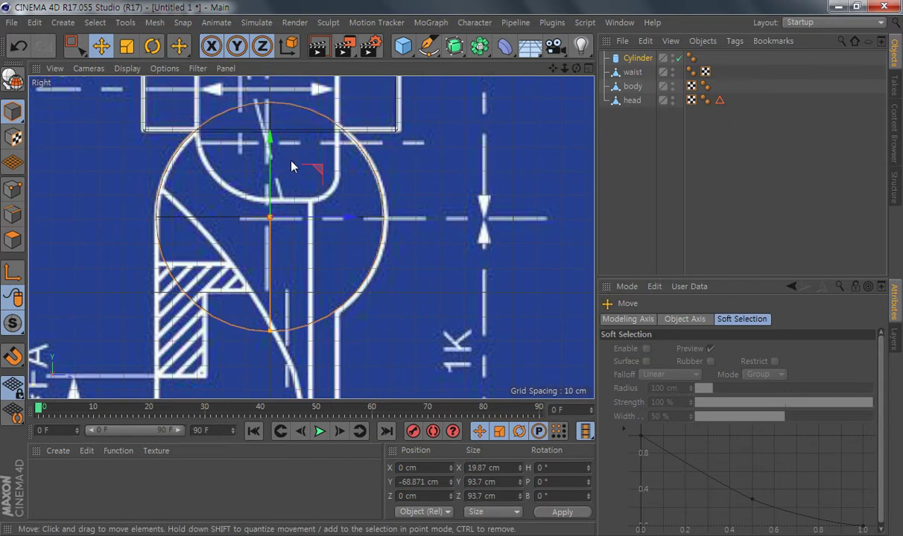
pyautogui.moveTo(269, 142); pyautogui.dragTo(267, 144)
# Step: Enable filleted caps on the cylinder with 1 fillet segment and a 1 cm radius
pyautogui.middleClick(260, 241)
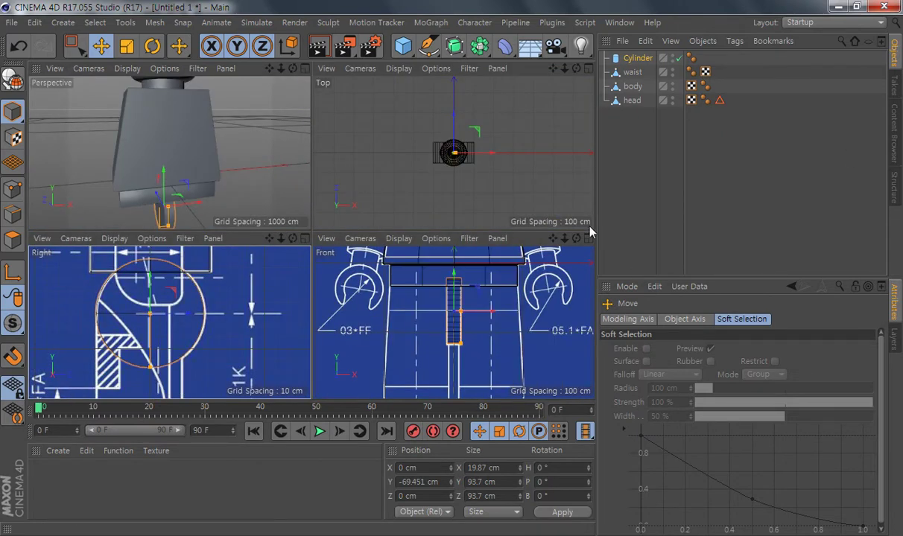
pyautogui.middleClick(445, 324)
pyautogui.scroll(3, 384, 219)
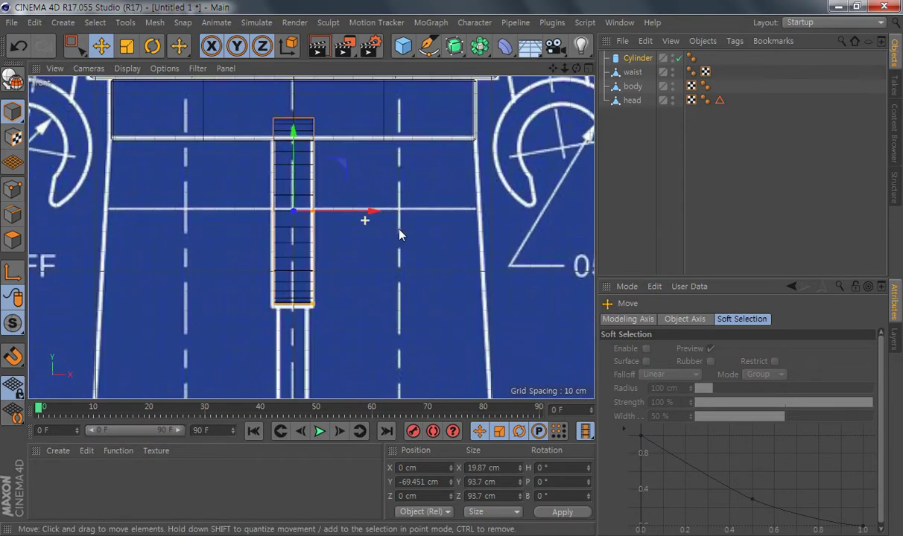
pyautogui.click(634, 58)
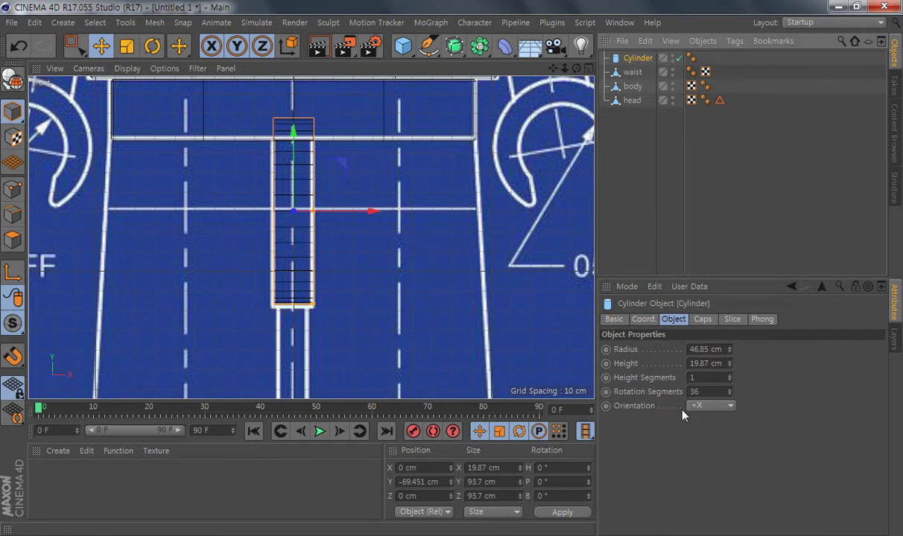
pyautogui.click(703, 320)
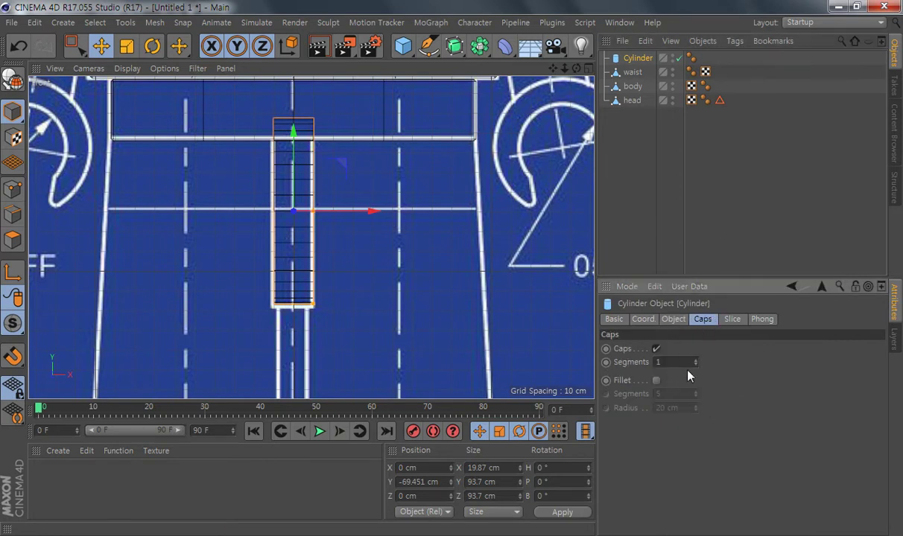
pyautogui.click(656, 380)
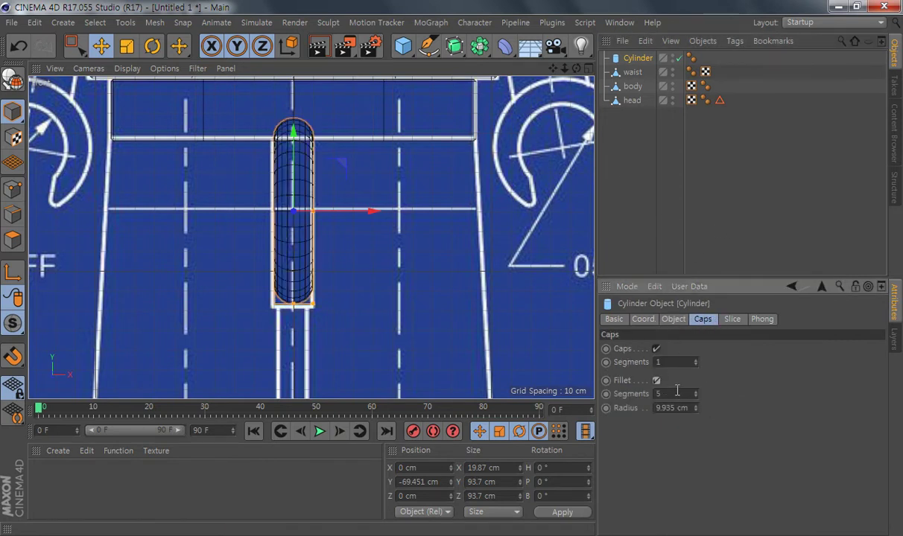
pyautogui.moveTo(656, 408); pyautogui.dragTo(789, 413)
pyautogui.write('1')
pyautogui.press('Return')
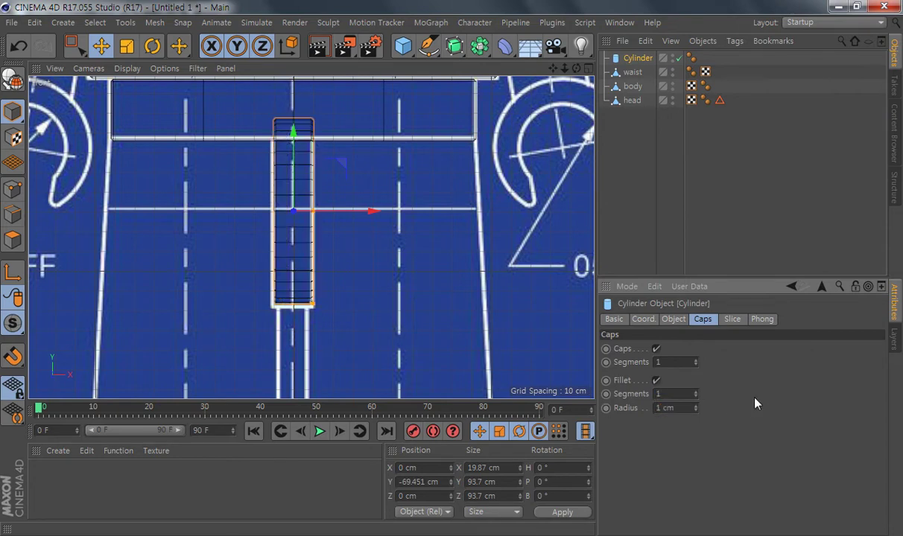
# Step: Try converting the cylinder to an editable polygon object, and undo the conversion
pyautogui.scroll(-5, 402, 279)
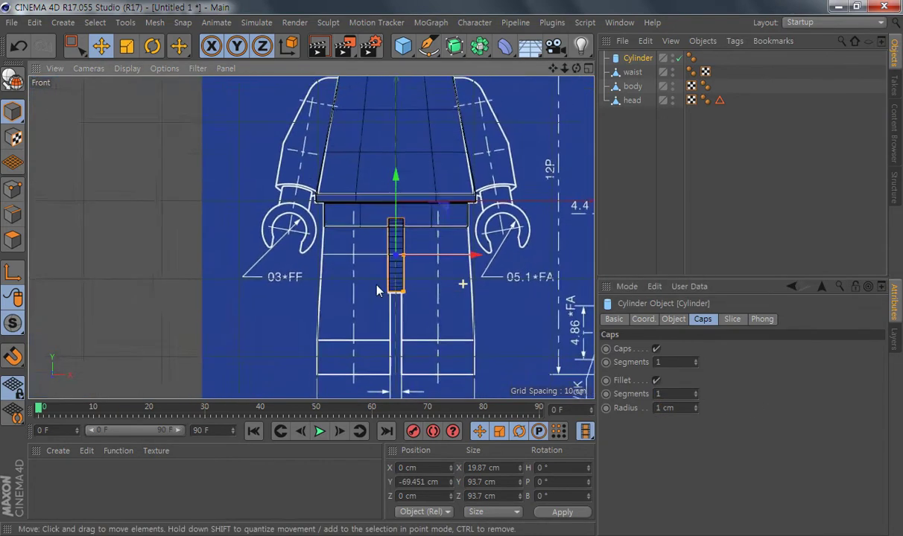
pyautogui.scroll(3, 384, 287)
pyautogui.doubleClick(638, 58)
pyautogui.press('Return')
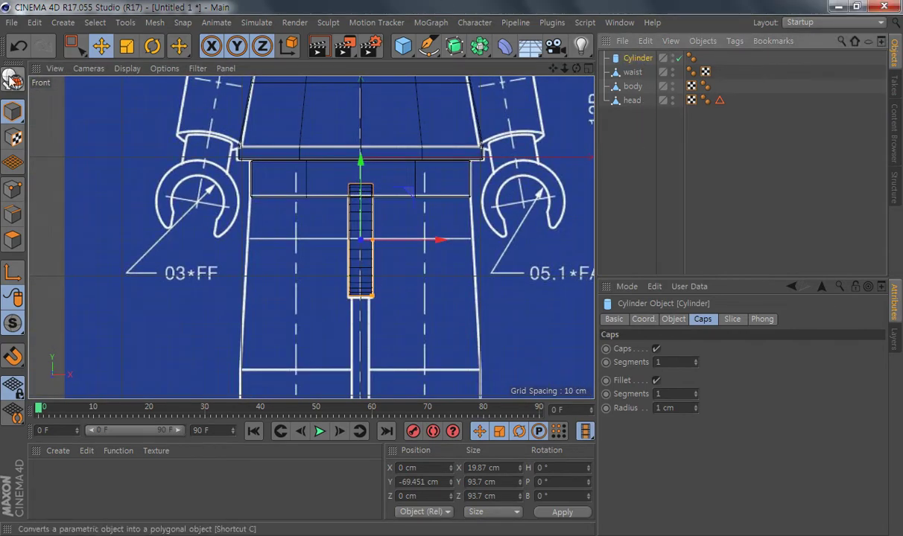
pyautogui.click(12, 78)
pyautogui.doubleClick(637, 59)
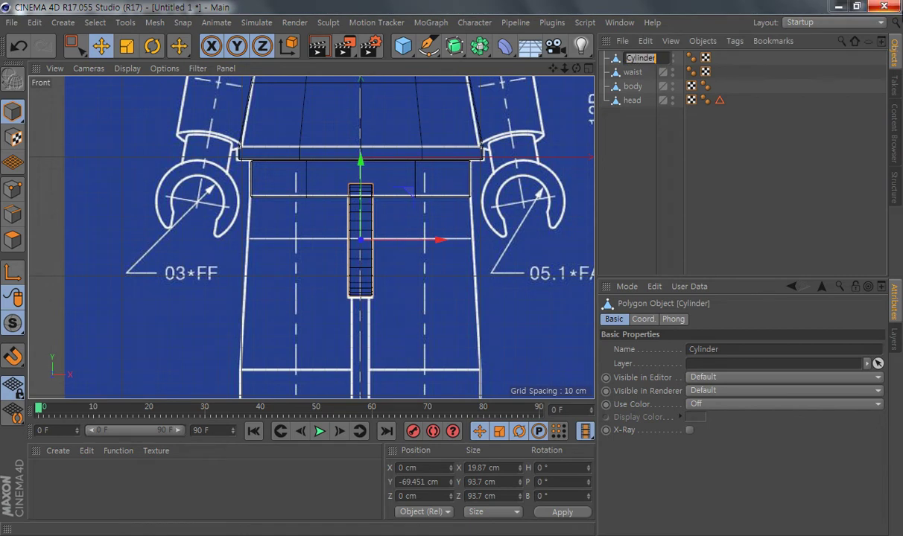
pyautogui.press('Escape')
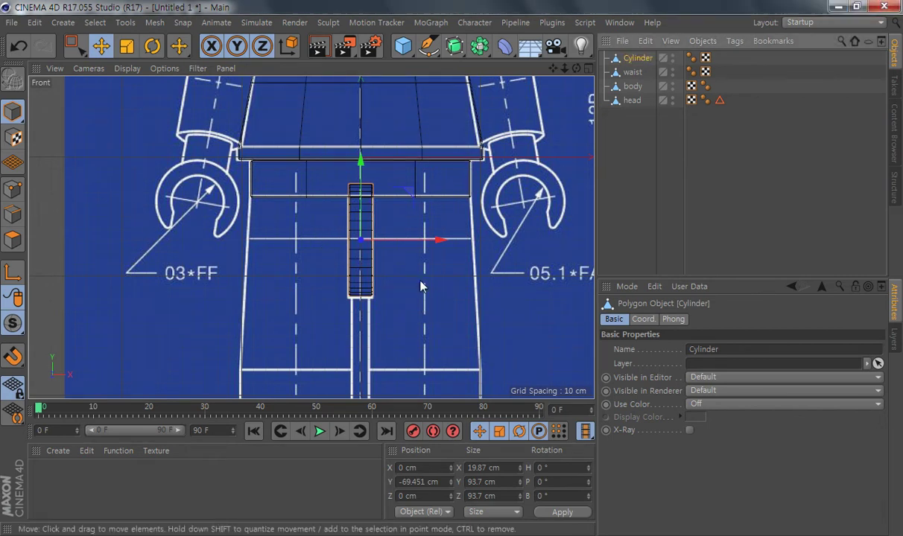
pyautogui.hotkey('ctrl', 'z')
pyautogui.hotkey('ctrl', 'z')
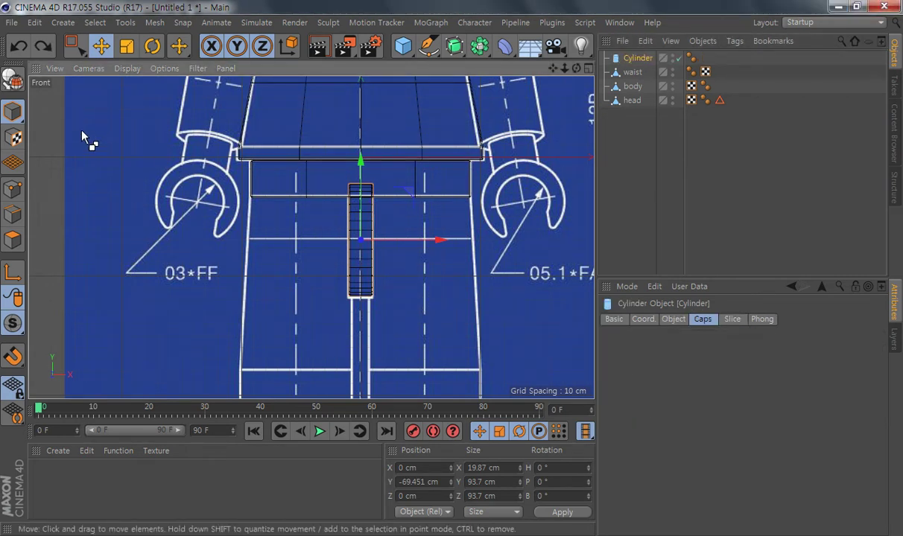
# Step: Rename the cylinder as cycle
pyautogui.click(632, 133)
pyautogui.click(642, 59)
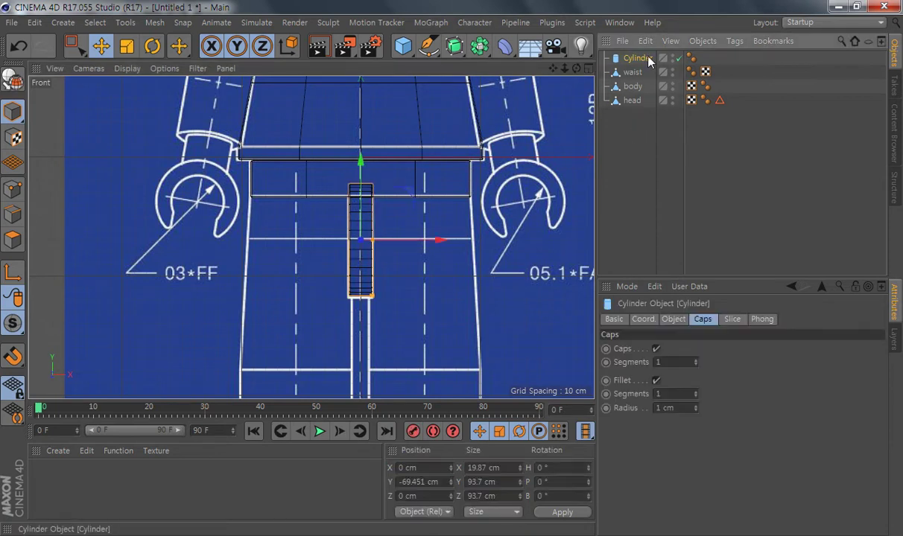
pyautogui.doubleClick(642, 59)
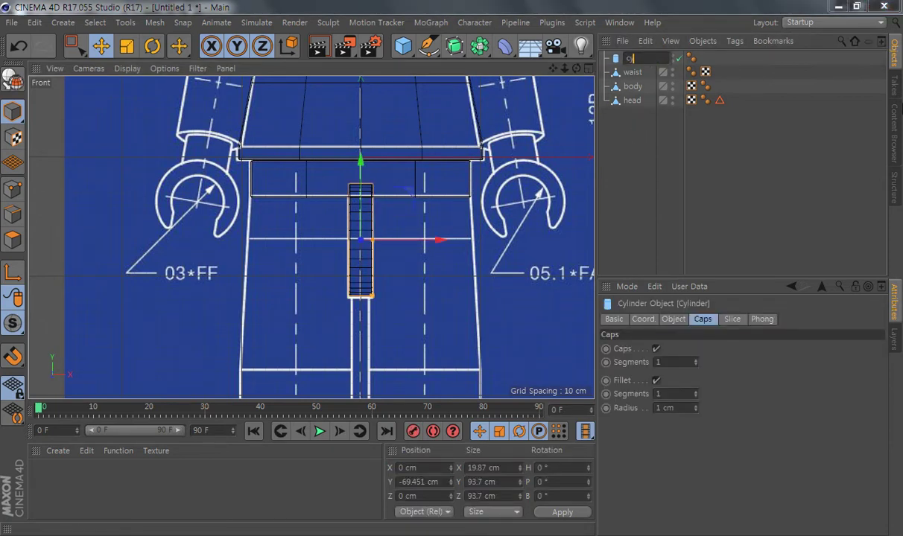
pyautogui.press('Return')
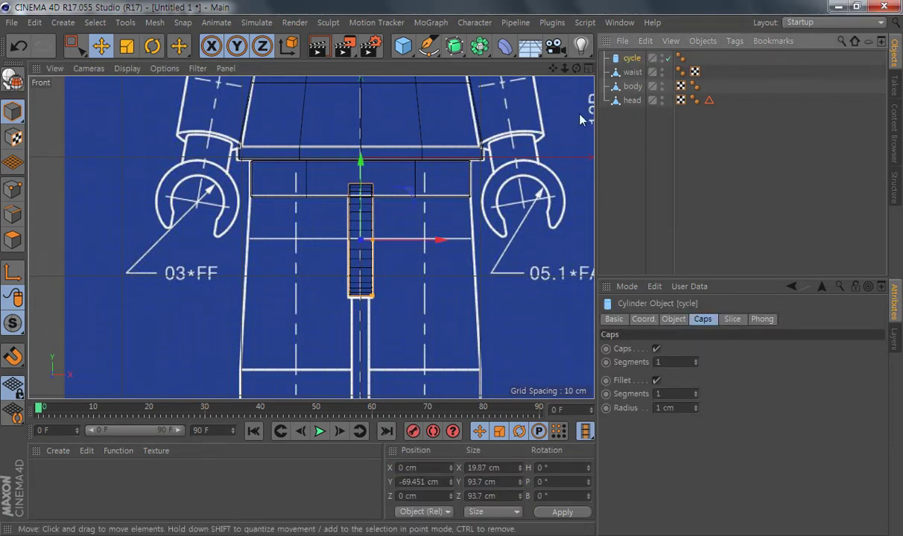
# Step: Duplicate the cycle cylinder and move the copy along X to about 54 cm, onto the blueprint's dashed leg centre line
pyautogui.hotkey('ctrl', 'c')
pyautogui.hotkey('ctrl', 'v')
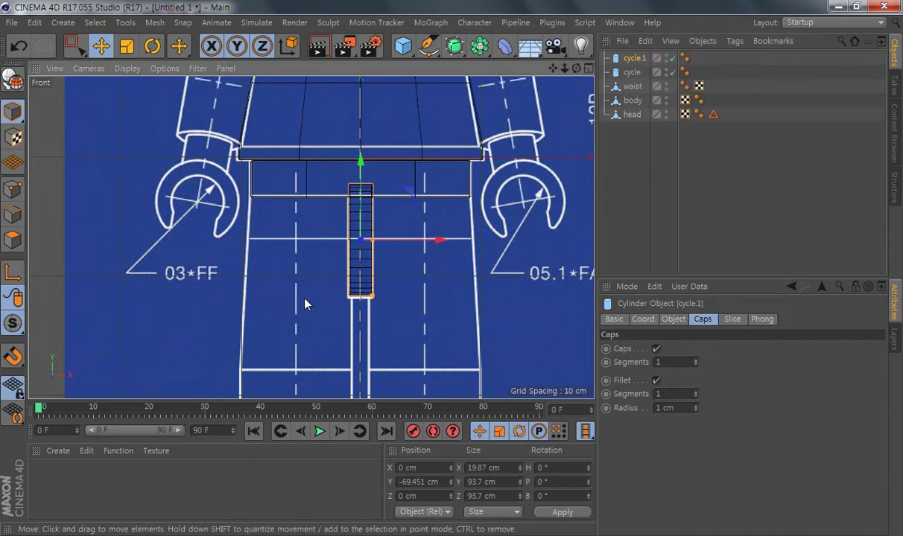
pyautogui.moveTo(440, 243); pyautogui.dragTo(504, 254)
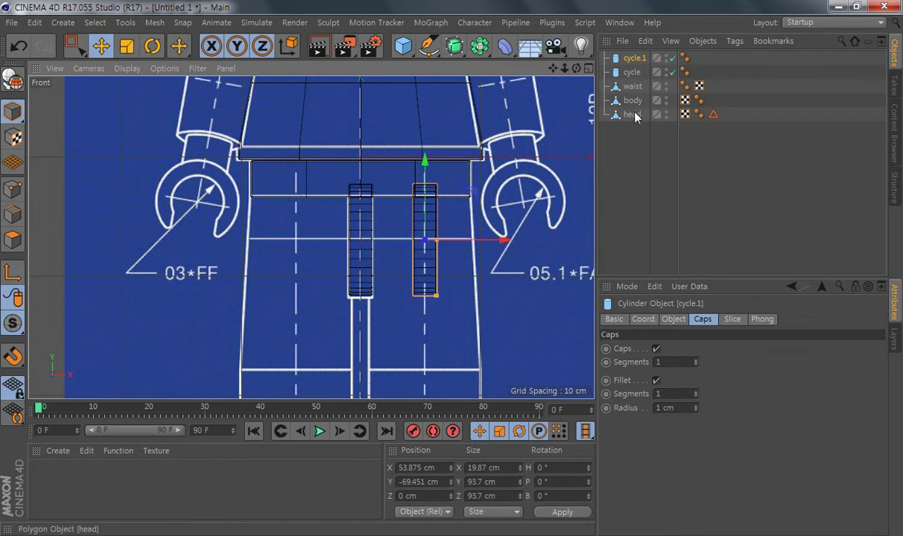
# Step: Try making the original cycle cylinder editable, look at both cylinders in the Perspective view, and undo the conversion
pyautogui.click(631, 72)
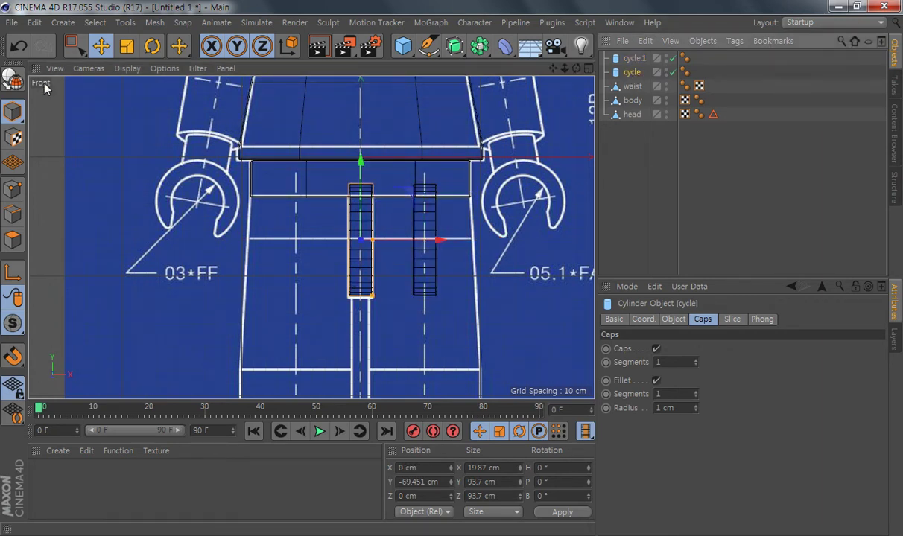
pyautogui.click(13, 77)
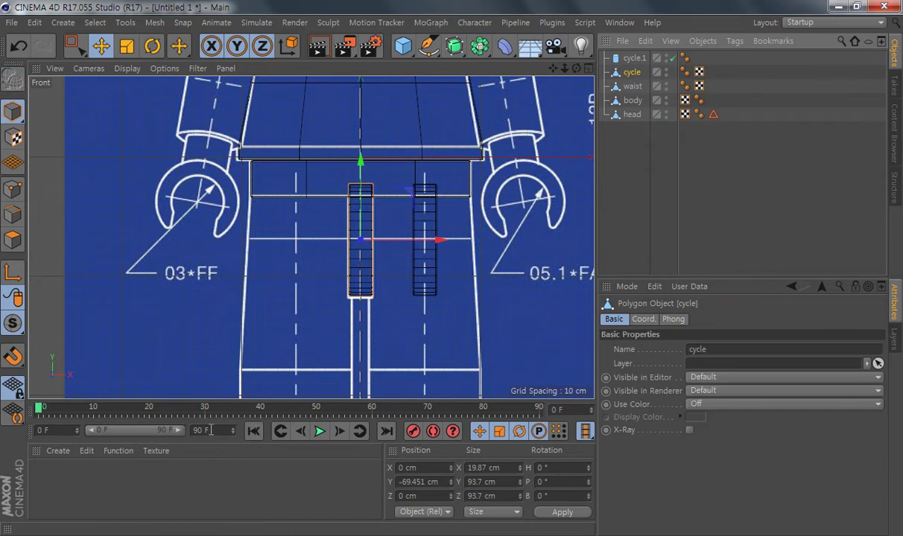
pyautogui.click(634, 58)
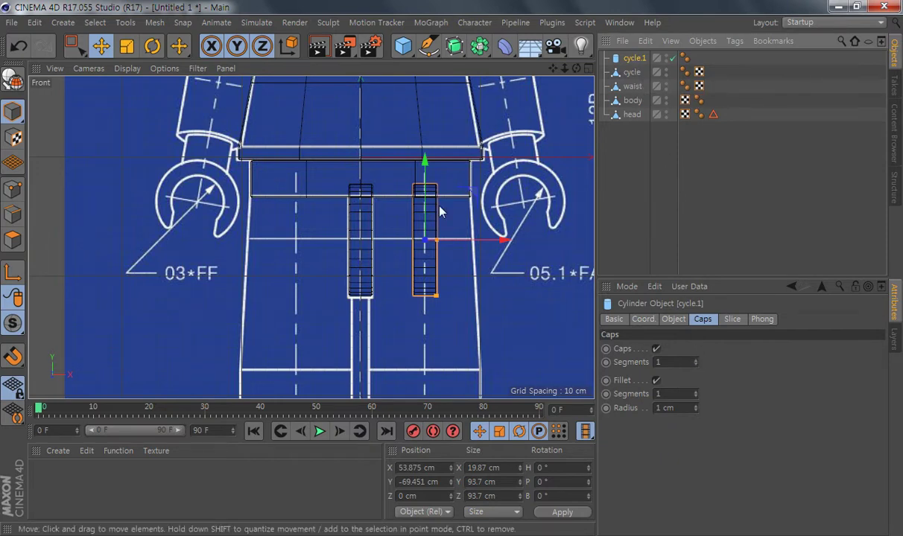
pyautogui.middleClick(366, 244)
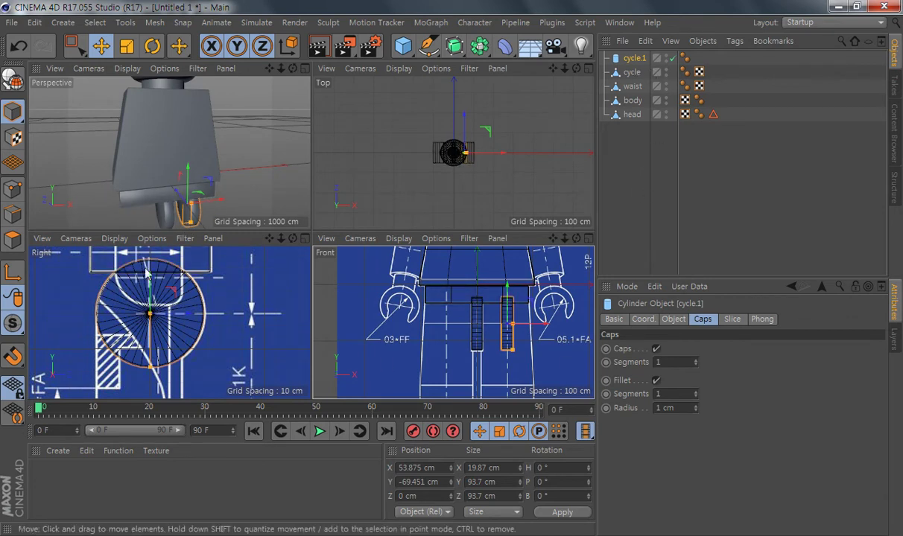
pyautogui.keyDown('alt'); pyautogui.moveTo(177, 202); pyautogui.dragTo(186, 158, button='middle'); pyautogui.keyUp('alt')
pyautogui.keyDown('alt'); pyautogui.moveTo(186, 158); pyautogui.dragTo(213, 172, button='right'); pyautogui.keyUp('alt')
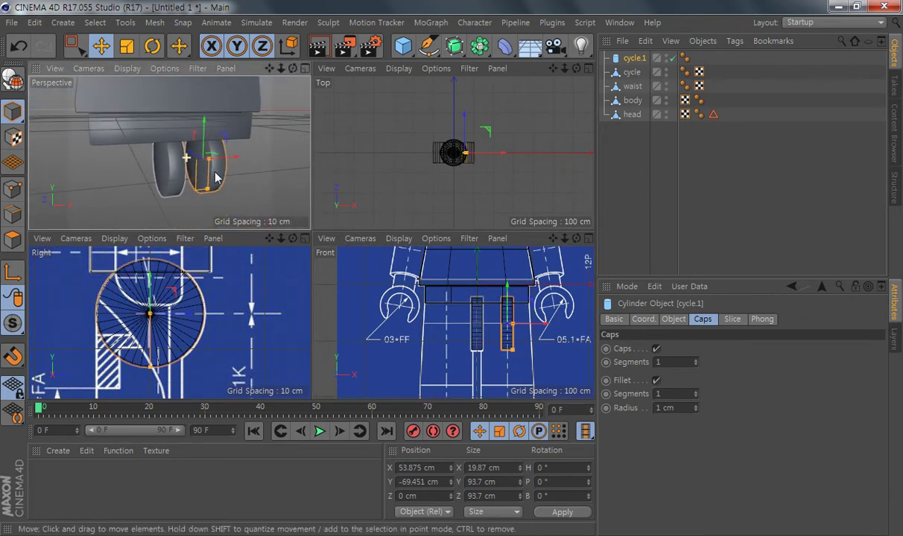
pyautogui.hotkey('ctrl', 'z')
pyautogui.hotkey('ctrl', 'z')
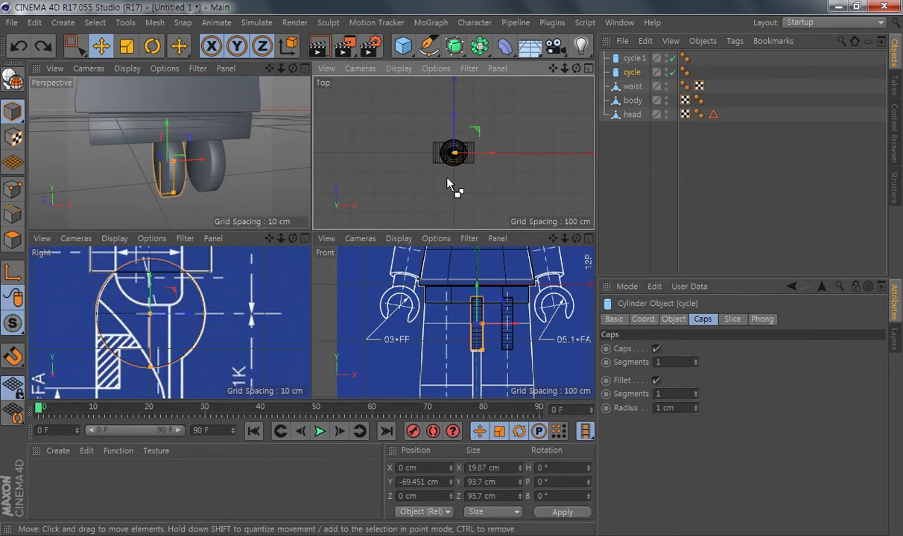
# Step: Set the original cycle cylinder's rotation segments to 20
pyautogui.click(633, 74)
pyautogui.click(674, 319)
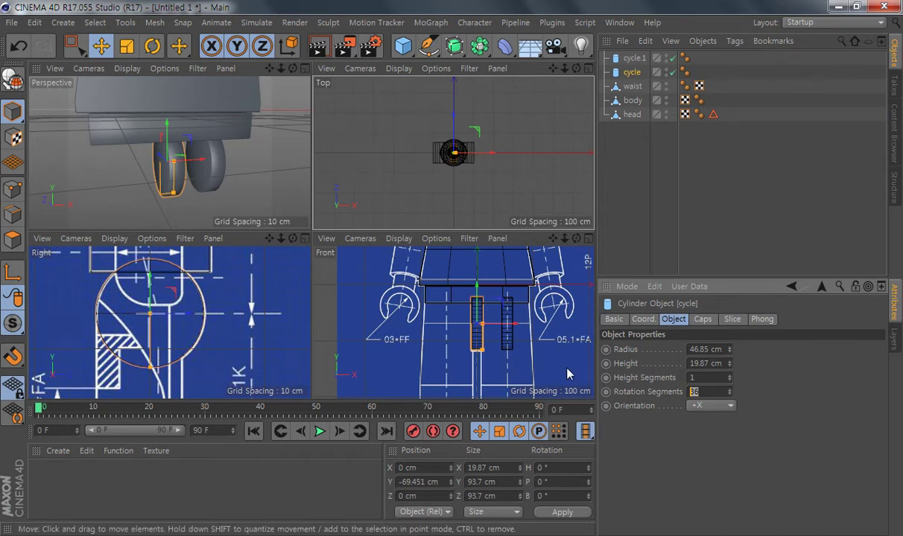
pyautogui.write('20')
pyautogui.press('Return')
# Step: Change the Right view's display to Wireframe
pyautogui.scroll(1, 166, 307)
pyautogui.click(114, 239)
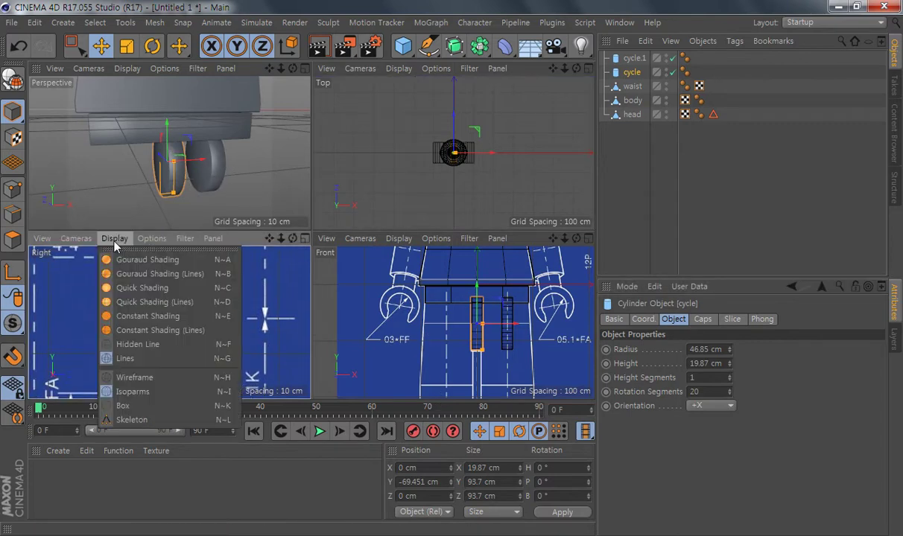
pyautogui.click(136, 391)
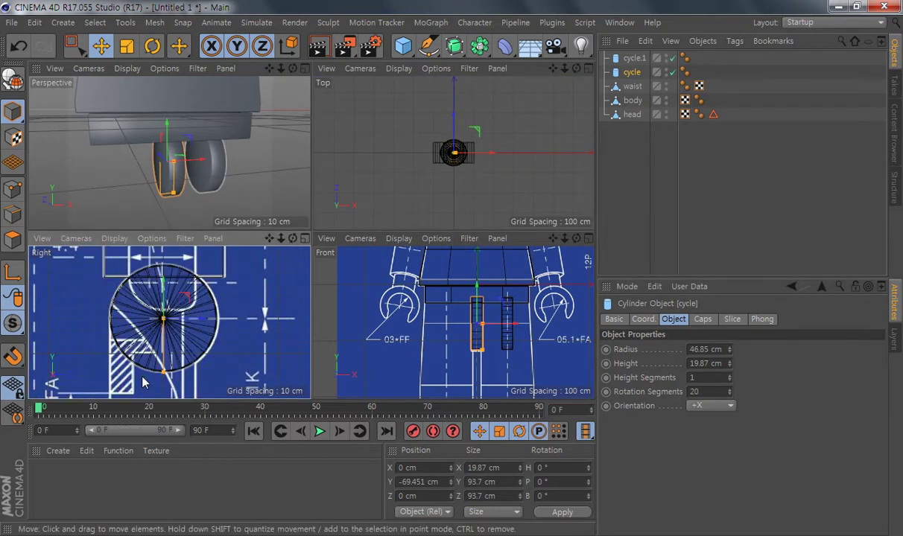
# Step: Delete the cycle.1 copy and duplicate the cycle cylinder again, moving the new copy along X to about 55 cm
pyautogui.click(632, 60)
pyautogui.press('Delete')
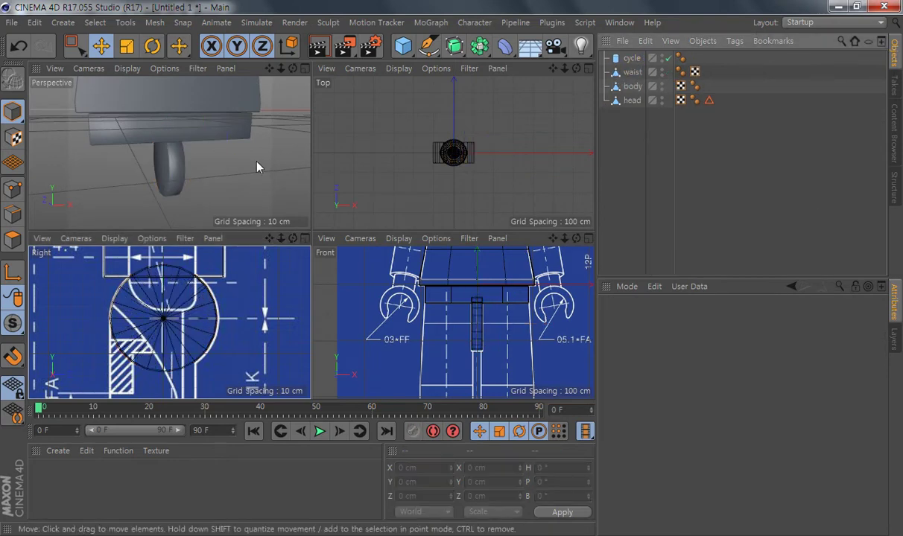
pyautogui.click(632, 58)
pyautogui.middleClick(203, 341)
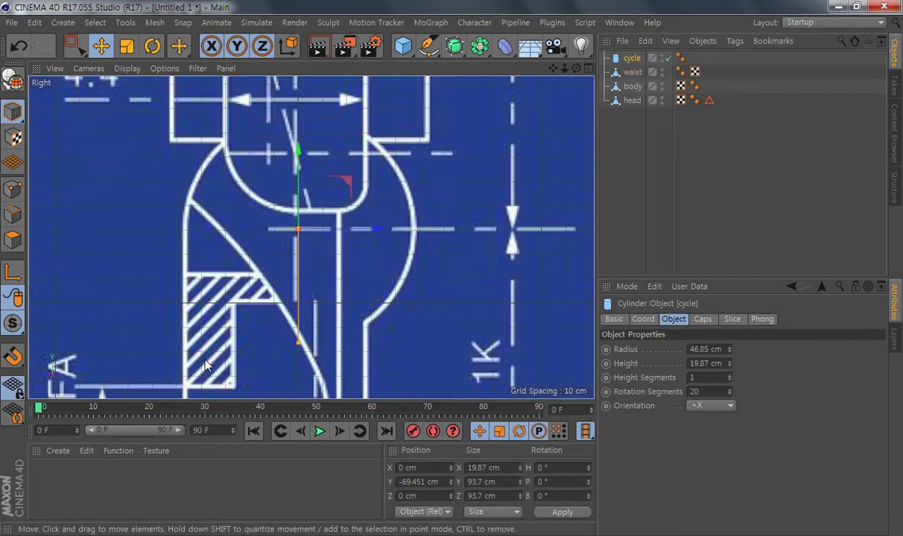
pyautogui.keyDown('alt'); pyautogui.moveTo(408, 273); pyautogui.dragTo(426, 164, button='middle'); pyautogui.keyUp('alt')
pyautogui.scroll(-3, 426, 163)
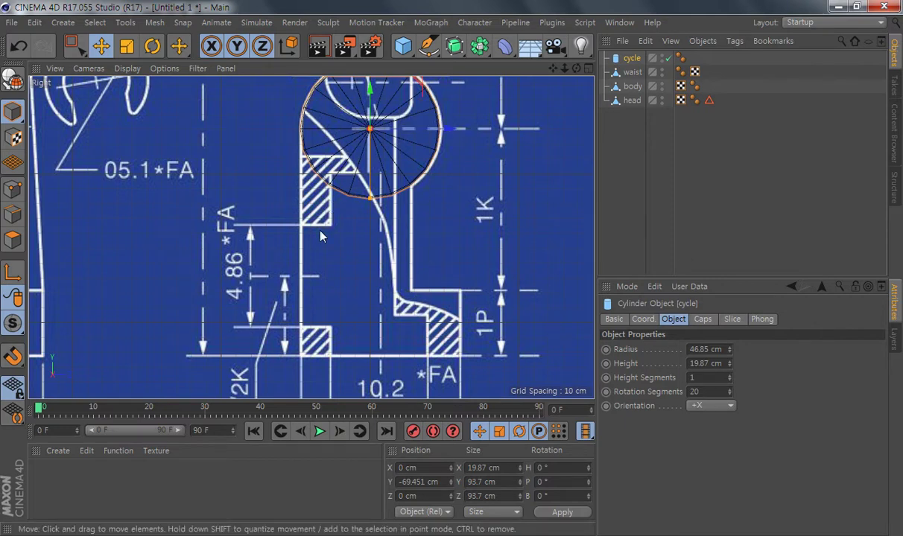
pyautogui.keyDown('alt'); pyautogui.moveTo(322, 227); pyautogui.dragTo(316, 248, button='middle'); pyautogui.keyUp('alt')
pyautogui.middleClick(353, 209)
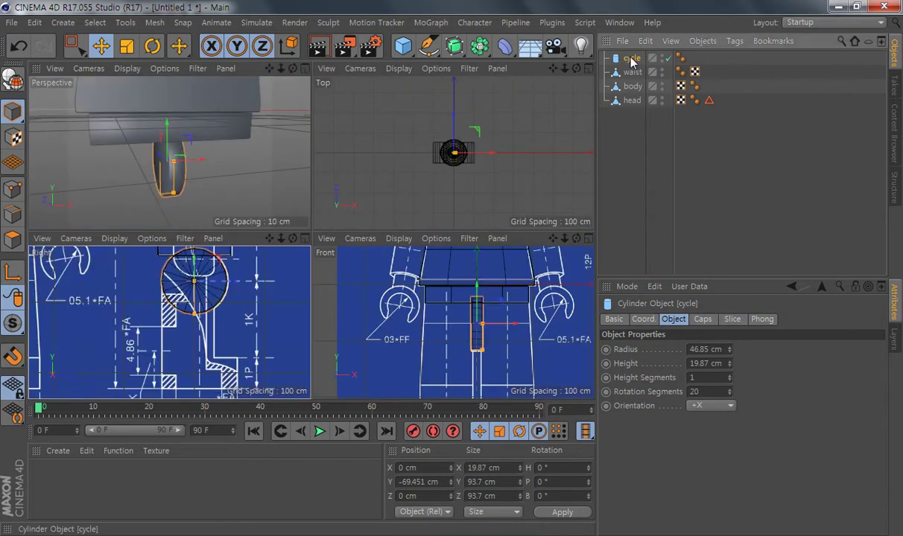
pyautogui.keyDown('ctrl'); pyautogui.moveTo(514, 324); pyautogui.dragTo(545, 324); pyautogui.keyUp('ctrl')
# Step: Convert the original cycle cylinder to an editable object, and convert cycle.1 as well with its cap fillet disabled
pyautogui.click(632, 73)
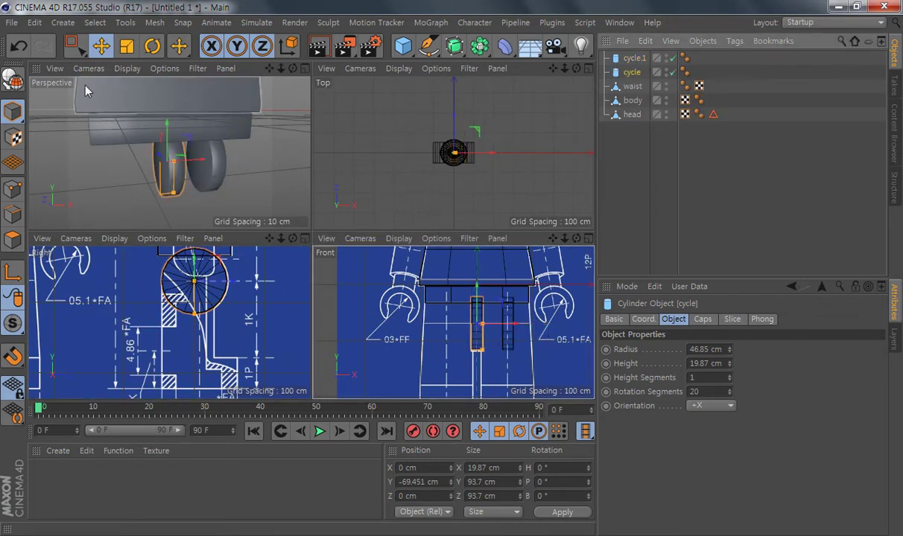
pyautogui.click(12, 78)
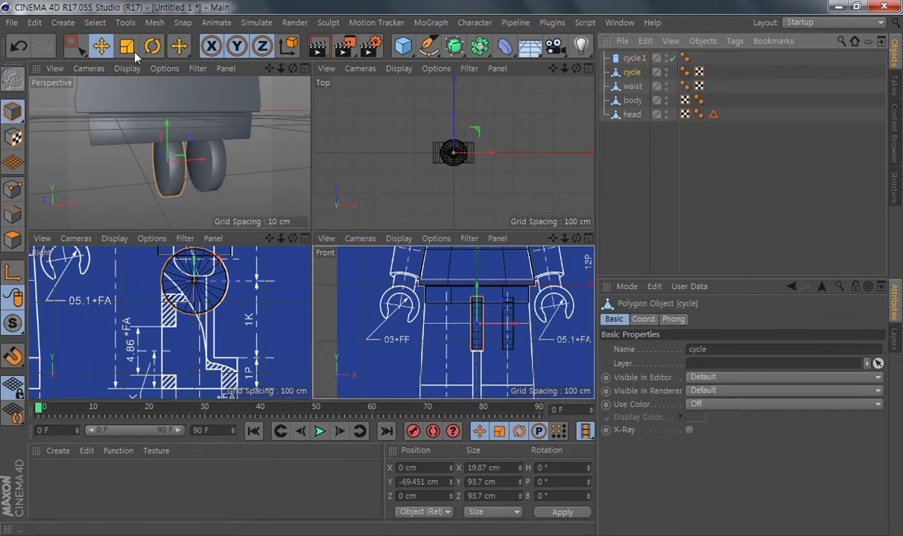
pyautogui.click(632, 59)
pyautogui.middleClick(483, 359)
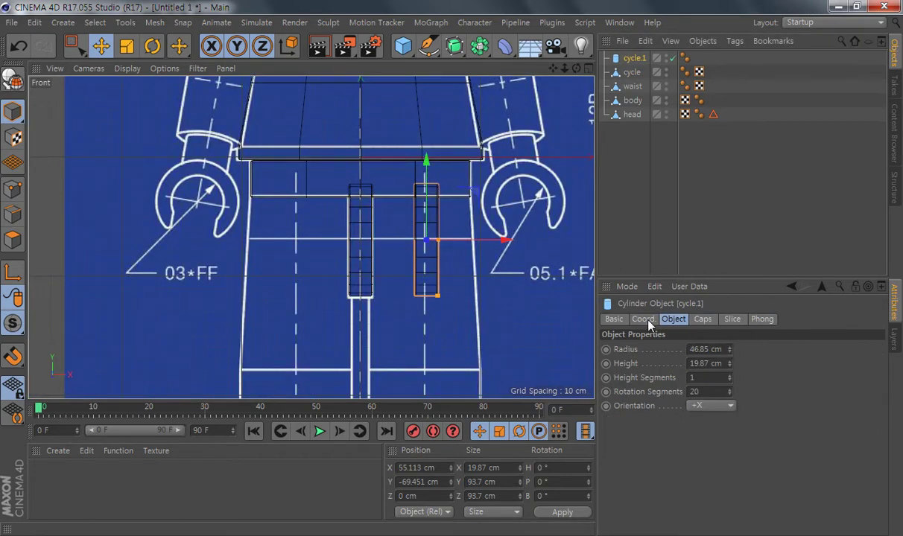
pyautogui.click(702, 319)
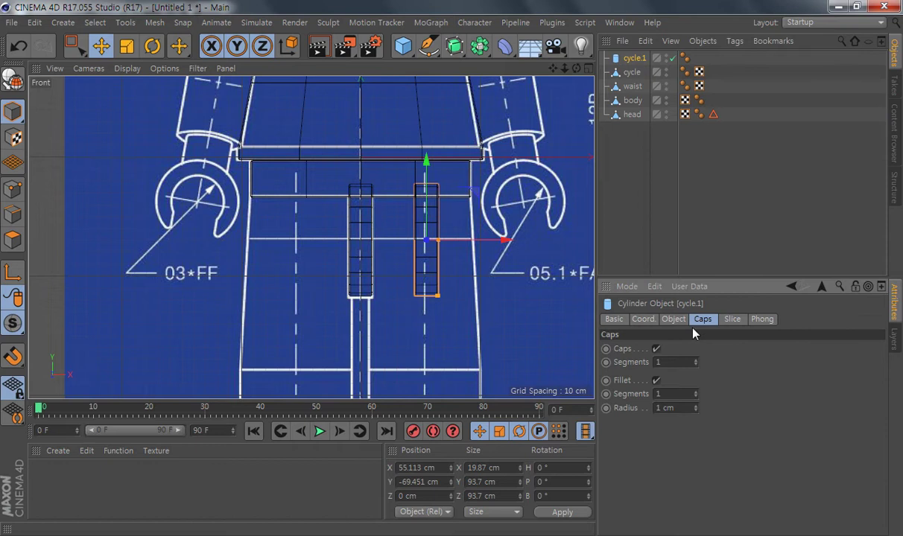
pyautogui.click(655, 381)
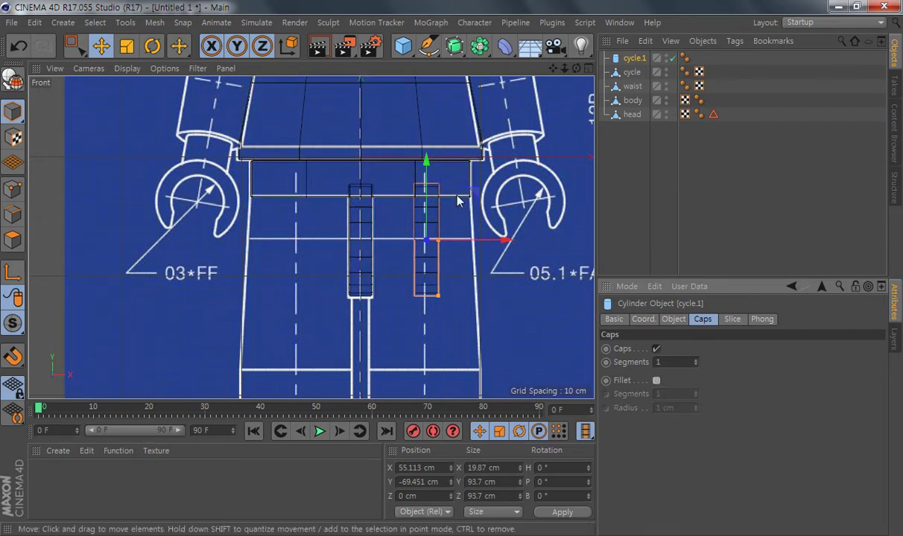
pyautogui.click(13, 79)
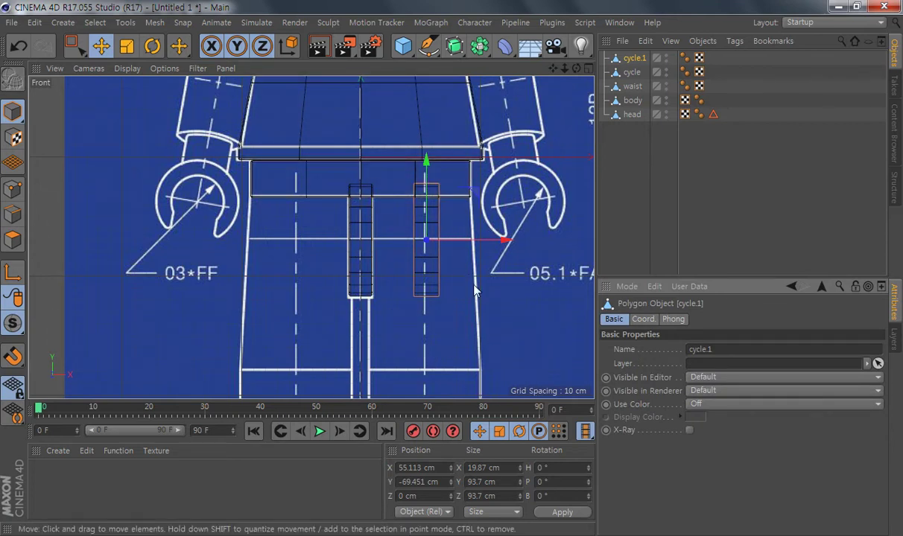
# Step: Delete all points on the outer +X side of cycle.1 in the Front view, keeping only the inner flat disc
pyautogui.keyDown('alt'); pyautogui.moveTo(476, 291); pyautogui.dragTo(456, 285, button='middle'); pyautogui.keyUp('alt')
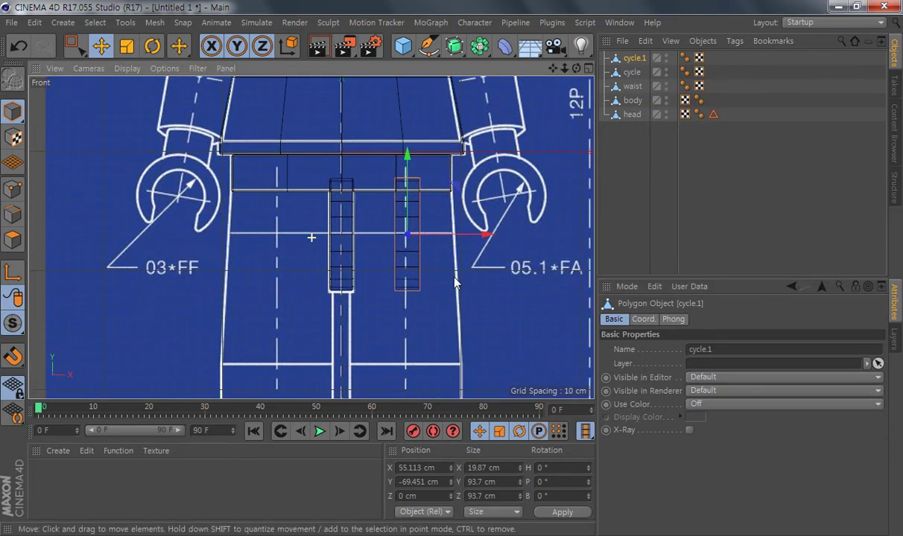
pyautogui.click(11, 191)
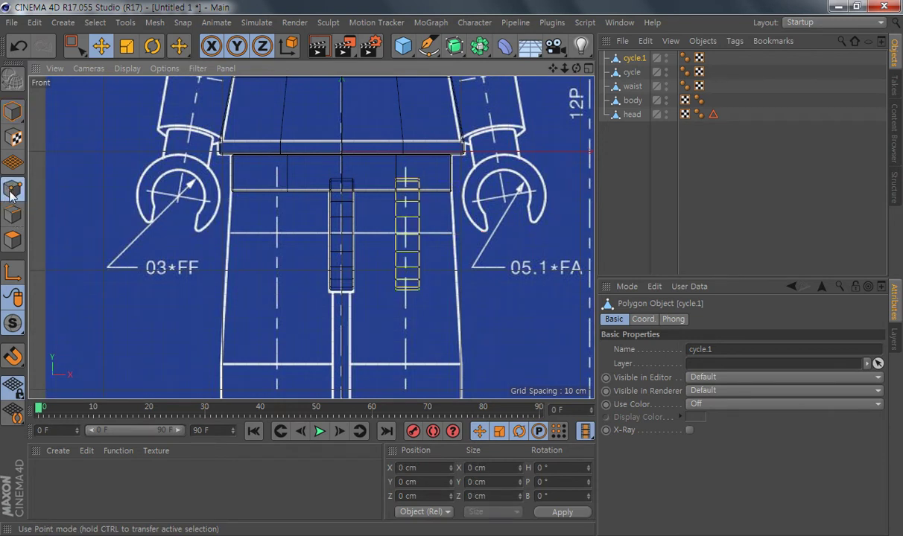
pyautogui.click(73, 47)
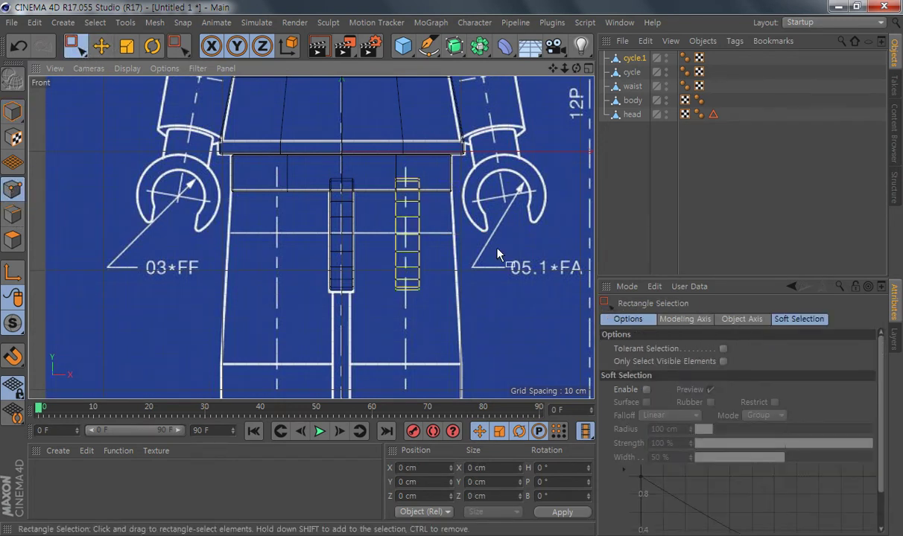
pyautogui.moveTo(454, 137); pyautogui.dragTo(411, 306)
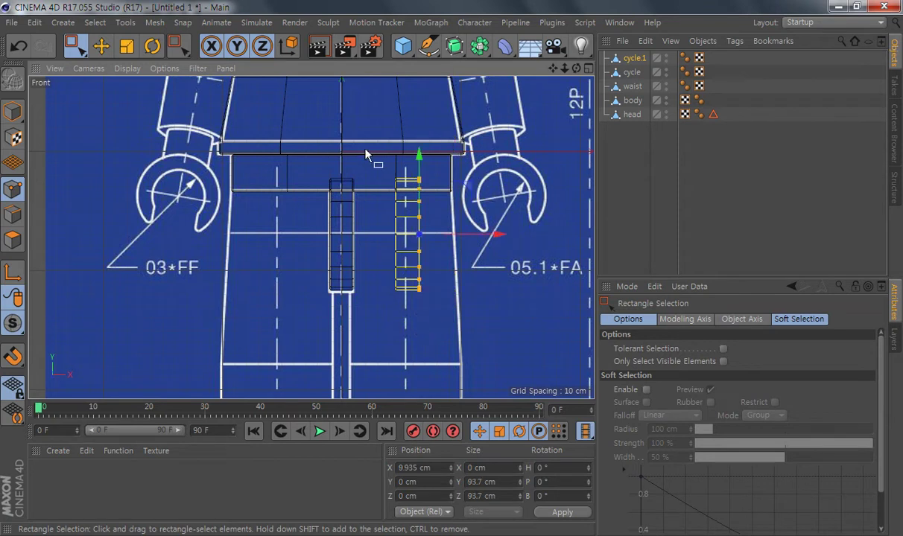
pyautogui.moveTo(477, 127); pyautogui.dragTo(404, 334)
pyautogui.press('Delete')
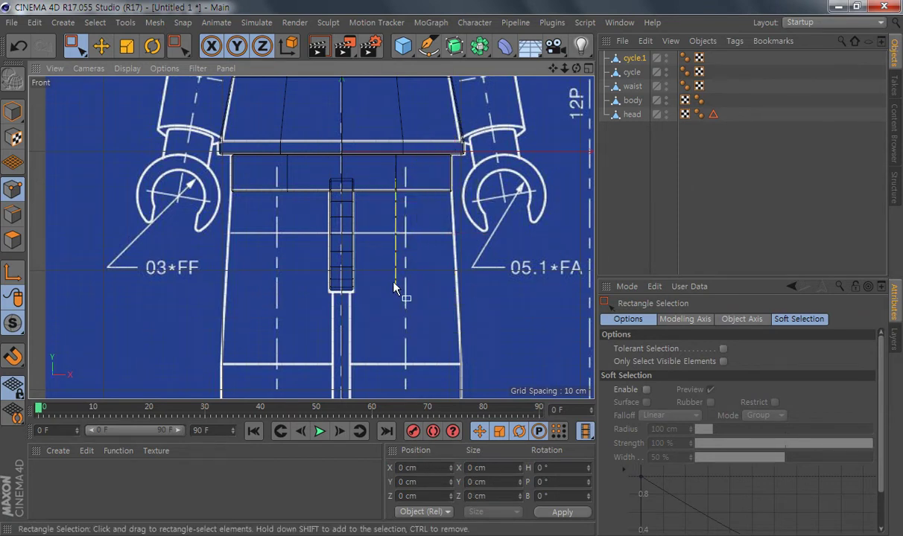
pyautogui.middleClick(422, 264)
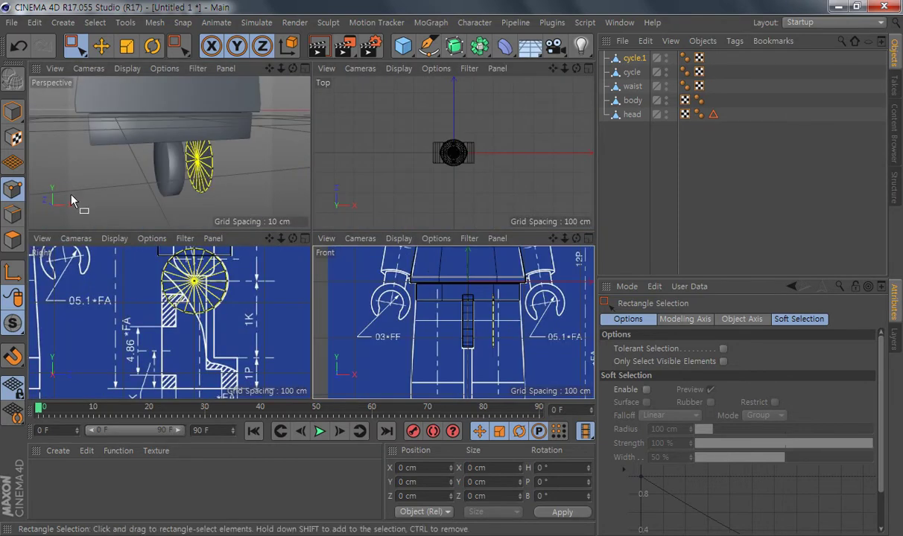
# Step: Try deleting the lower rim points of the cycle.1 disc in the Right view, and undo the deletion
pyautogui.middleClick(189, 311)
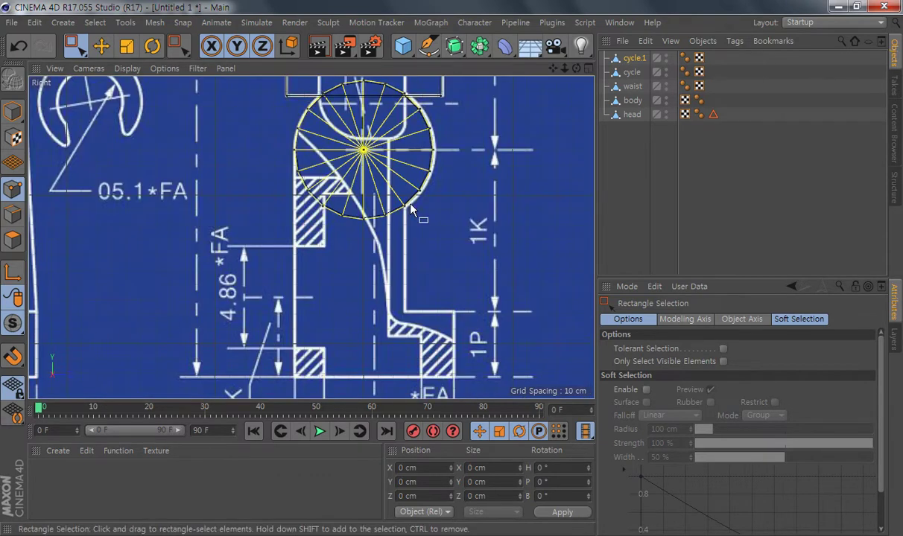
pyautogui.scroll(2, 388, 192)
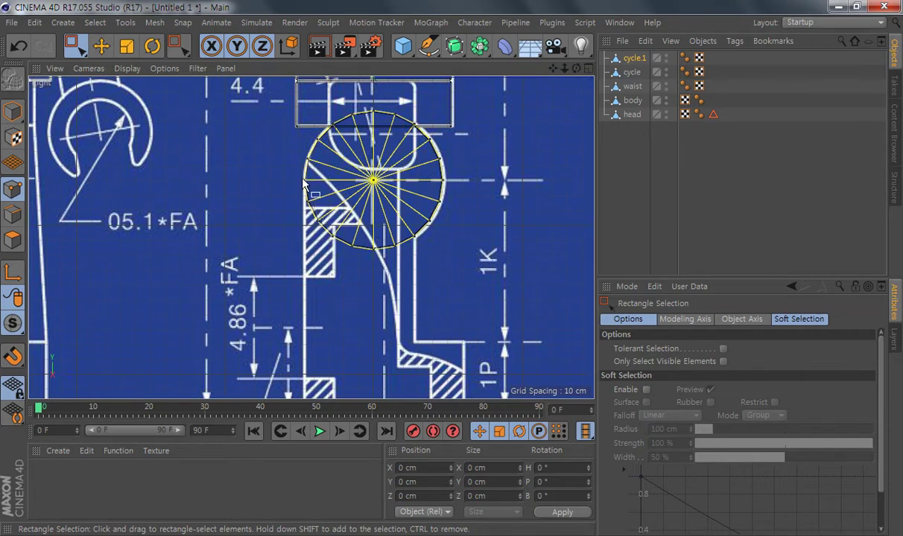
pyautogui.moveTo(313, 219); pyautogui.dragTo(288, 191)
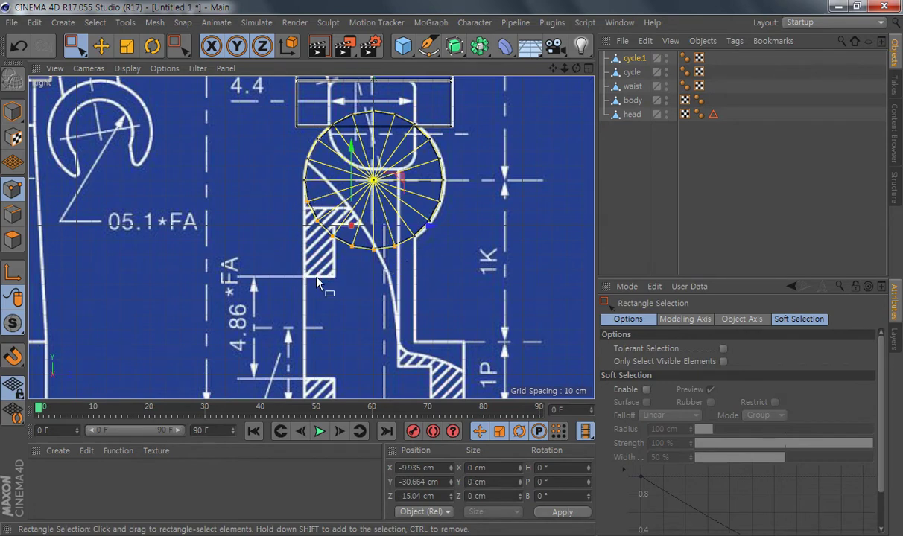
pyautogui.press('Delete')
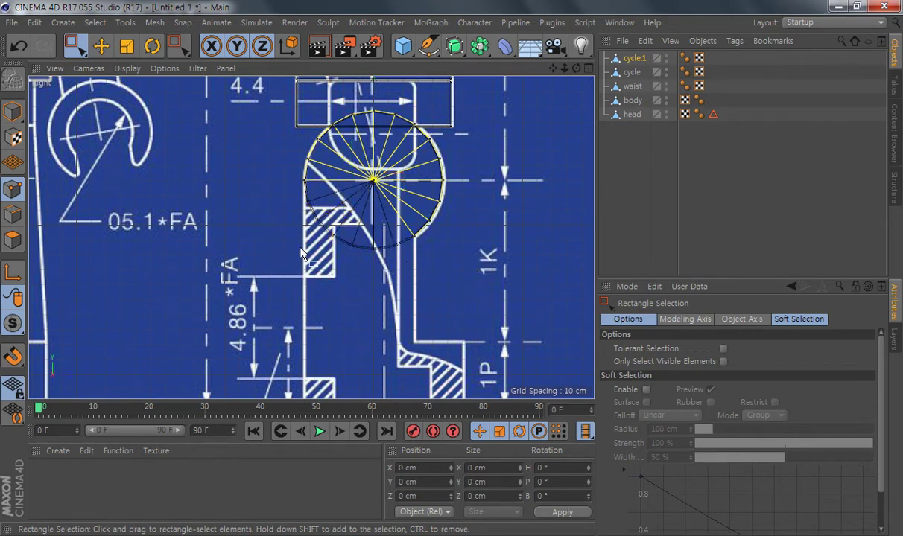
pyautogui.hotkey('ctrl', 'z')
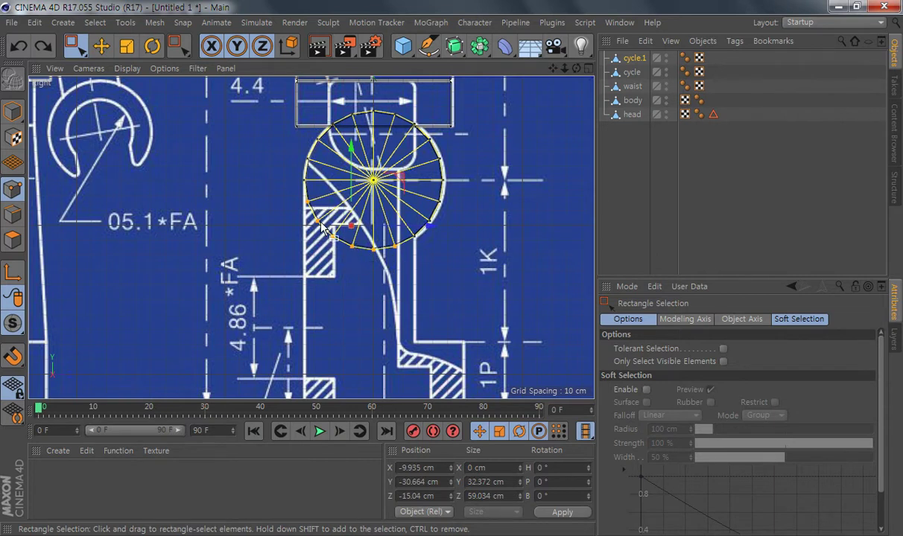
# Step: Delete the disc's selected lower points and extrude its two open radial edges downward by about 51.9 cm
pyautogui.press('Delete')
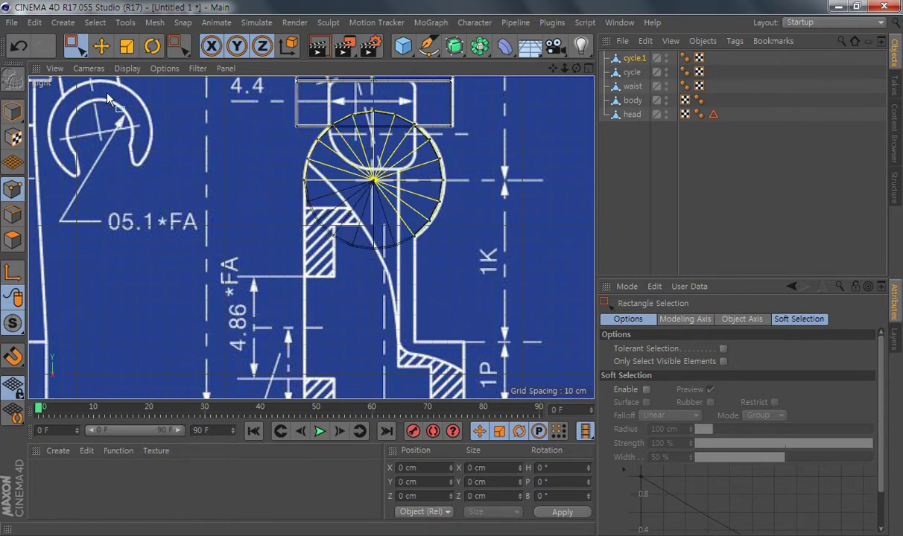
pyautogui.click(18, 216)
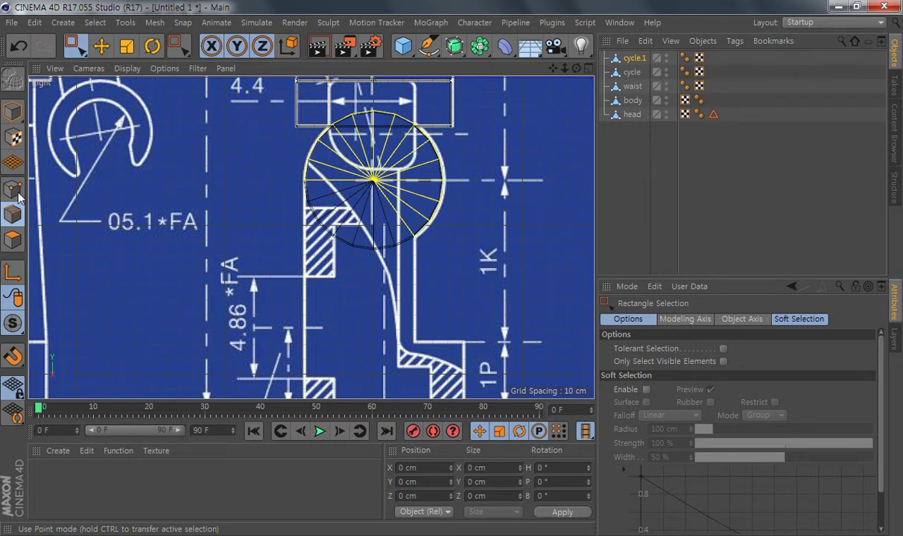
pyautogui.click(101, 46)
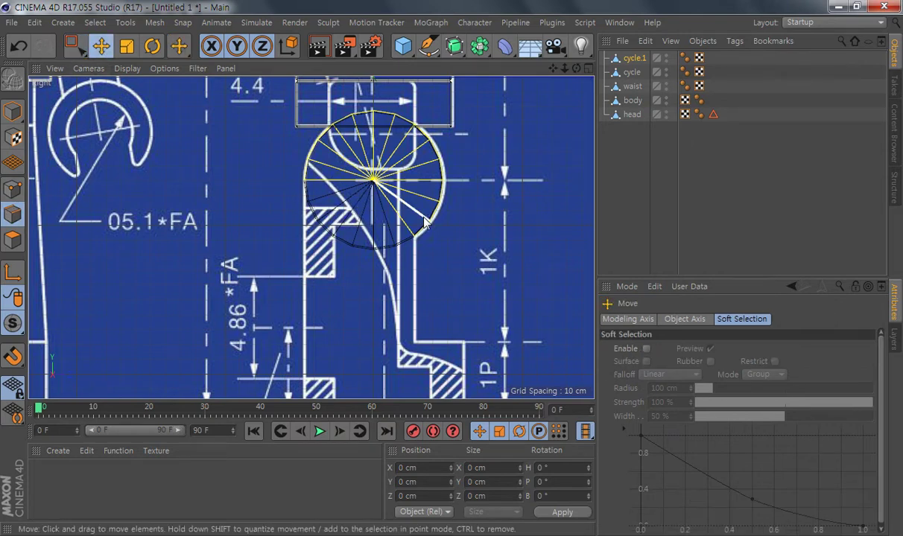
pyautogui.click(420, 234)
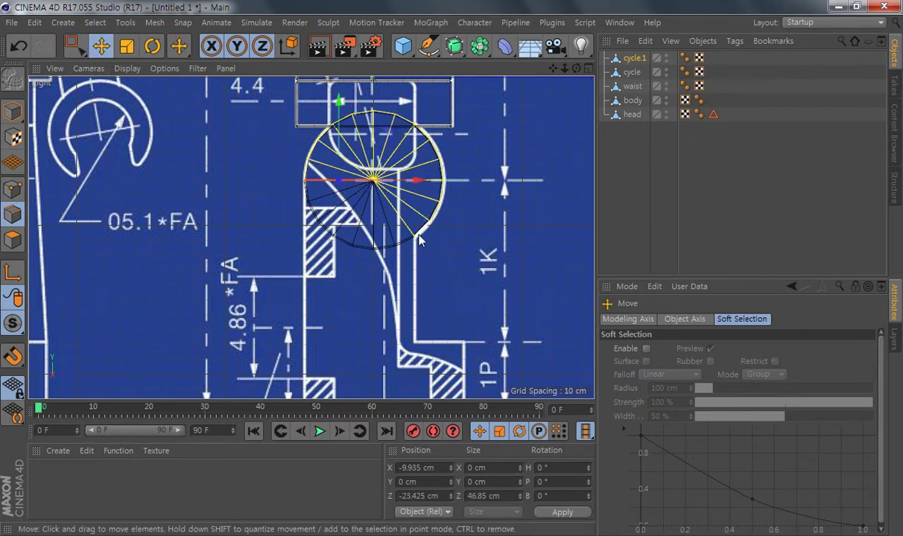
pyautogui.keyDown('shift'); pyautogui.click(387, 207); pyautogui.keyUp('shift')
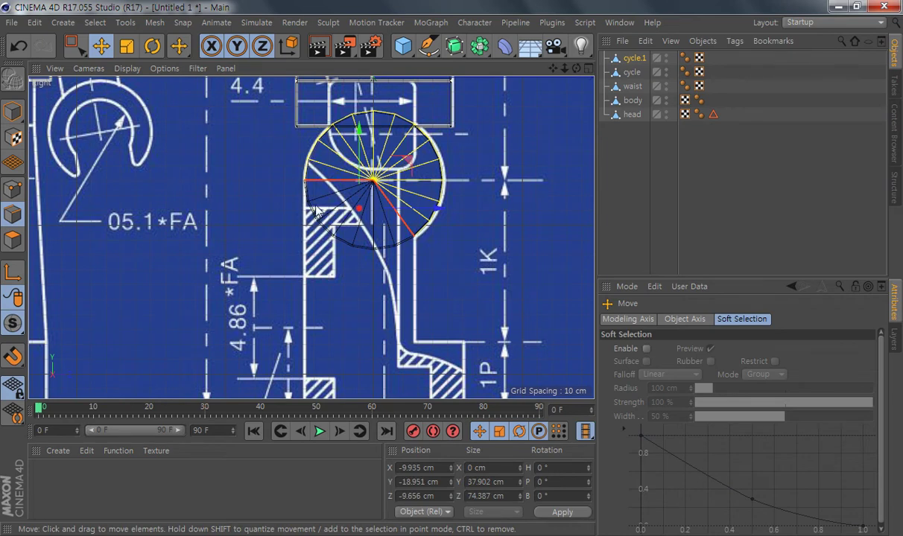
pyautogui.keyDown('alt'); pyautogui.moveTo(322, 295); pyautogui.dragTo(292, 266, button='middle'); pyautogui.keyUp('alt')
pyautogui.rightClick(162, 196)
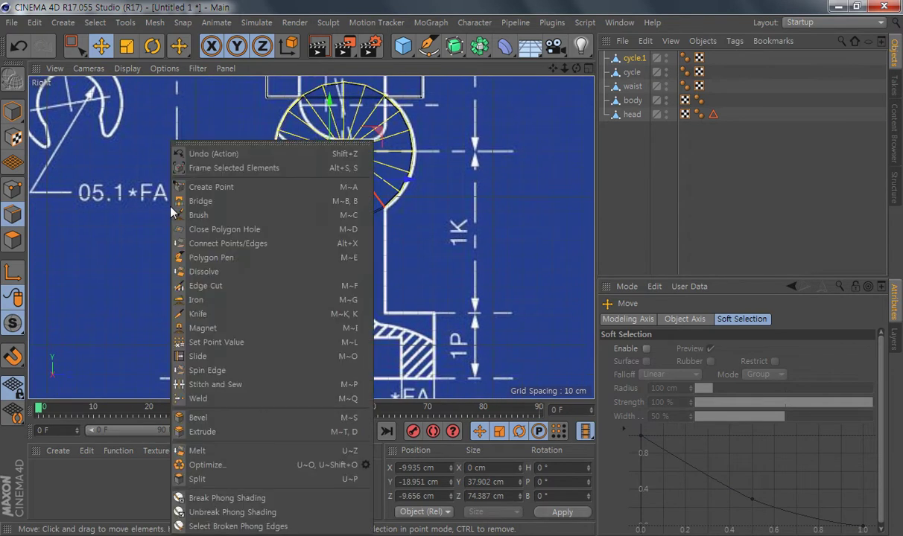
pyautogui.click(218, 437)
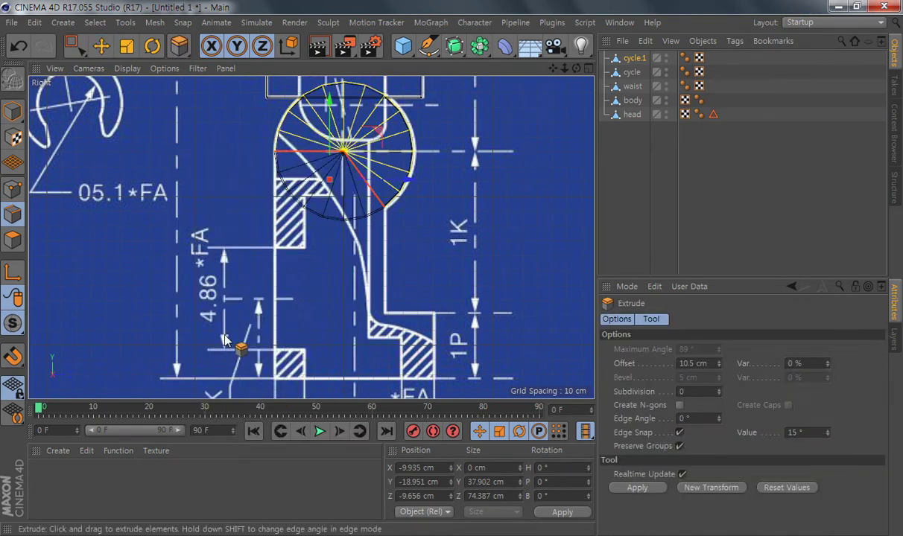
pyautogui.moveTo(220, 284); pyautogui.dragTo(282, 284)
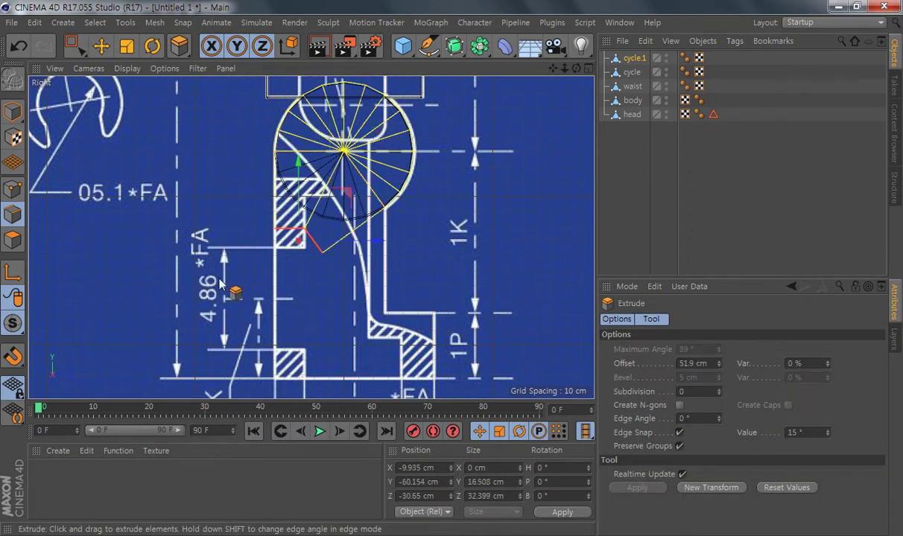
# Step: Flatten the extruded edges into a horizontal line by setting their Y size to 0 cm
pyautogui.click(516, 482)
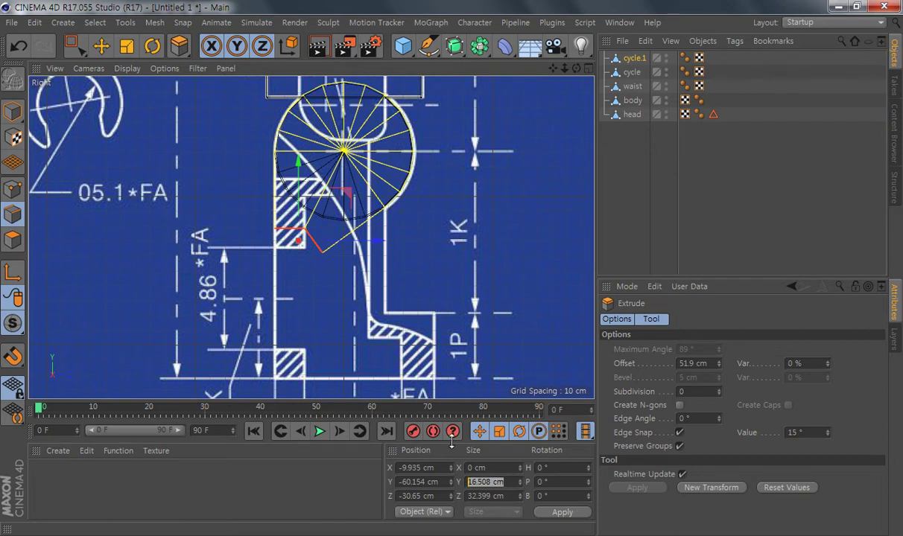
pyautogui.write('0')
pyautogui.press('Return')
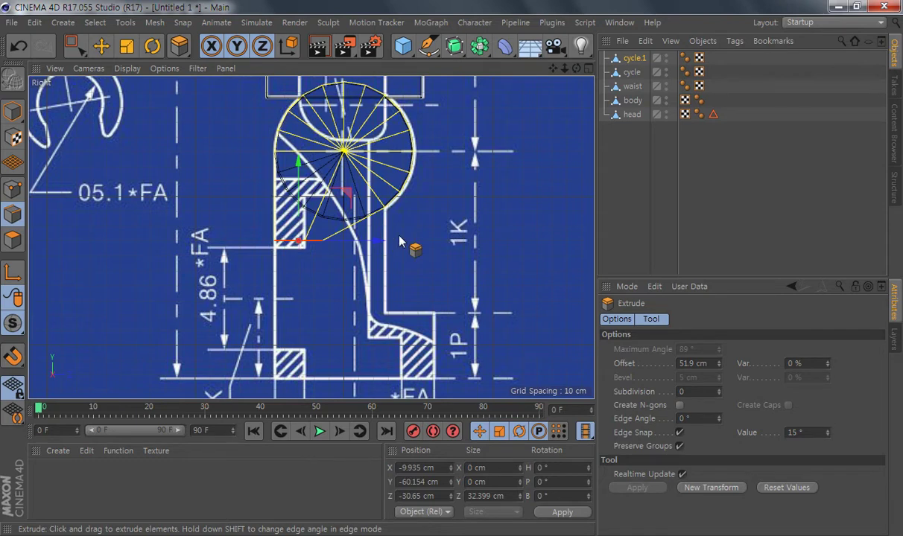
# Step: Align the lower front corner point with the rim point above it, using that point's Z position of 27.538 cm
pyautogui.scroll(3, 400, 240)
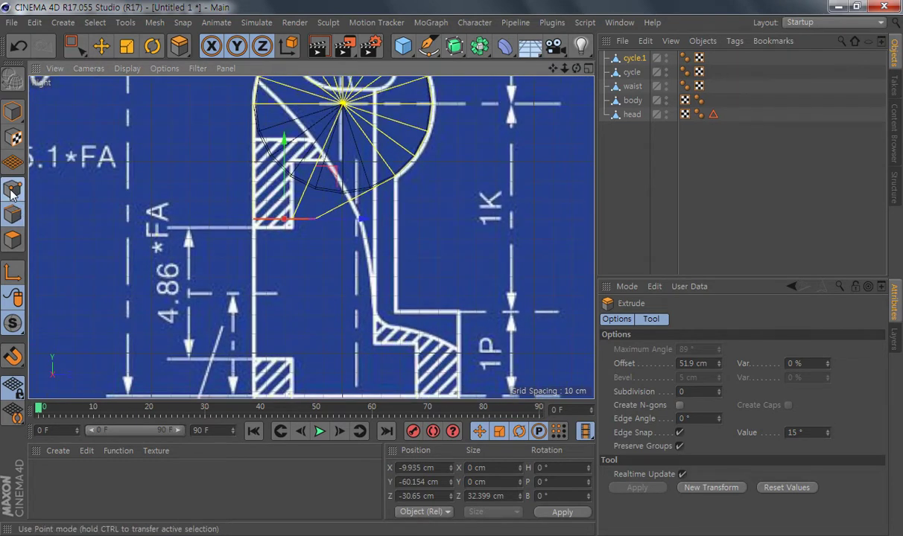
pyautogui.click(11, 193)
pyautogui.click(101, 46)
pyautogui.moveTo(317, 228); pyautogui.dragTo(461, 237)
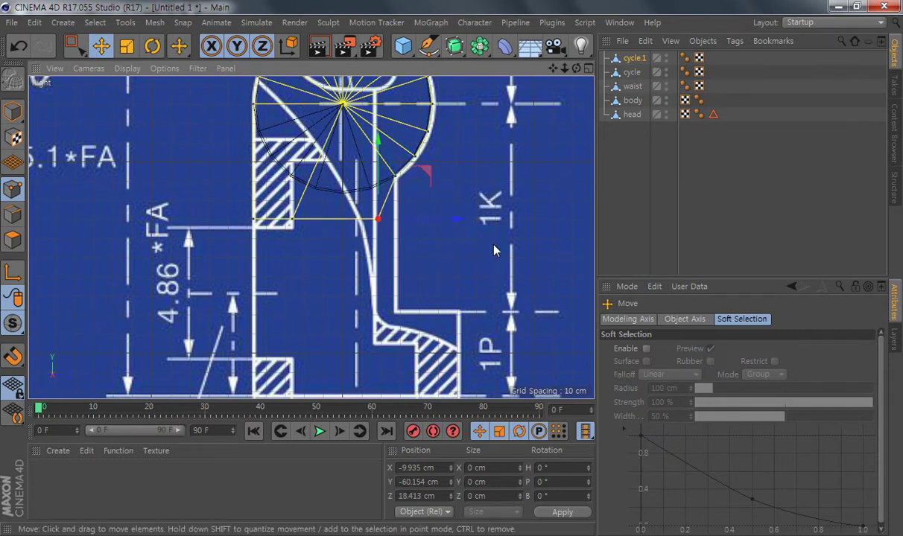
pyautogui.moveTo(461, 224)
pyautogui.mouseDown()
pyautogui.moveTo(423, 234)
pyautogui.moveTo(466, 229)
pyautogui.mouseUp()
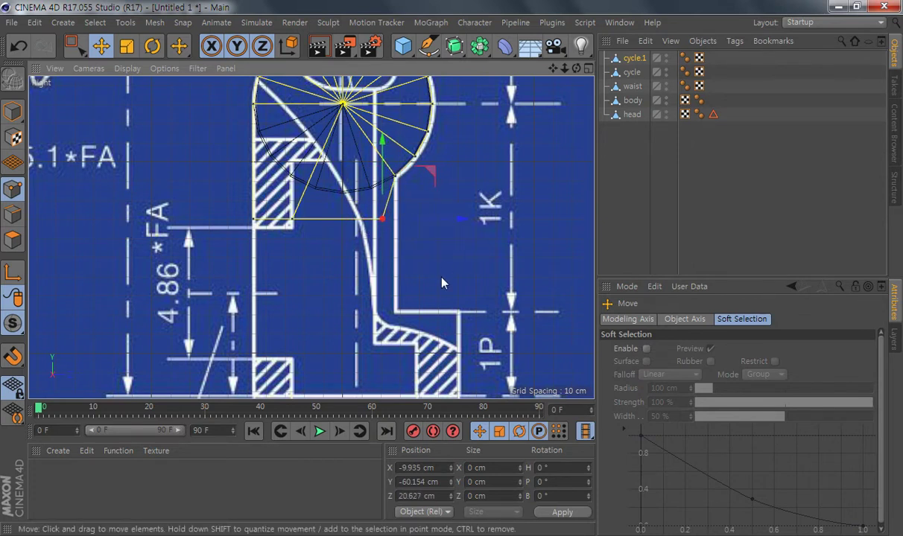
pyautogui.click(395, 177)
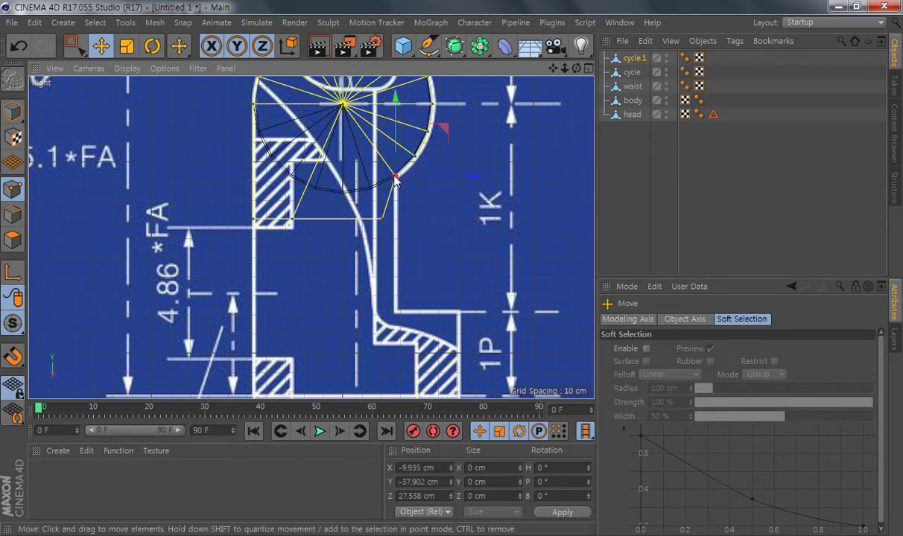
pyautogui.click(444, 495)
pyautogui.hotkey('ctrl', 'c')
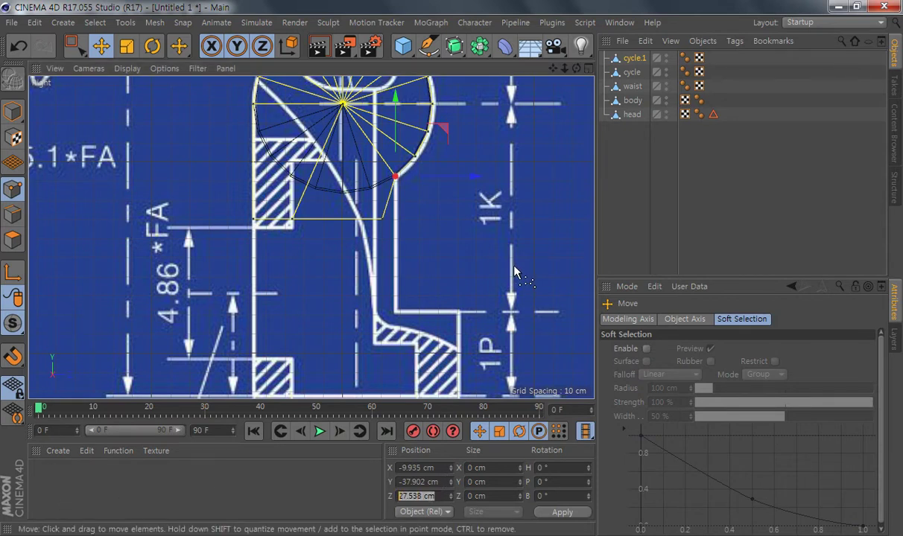
pyautogui.click(383, 221)
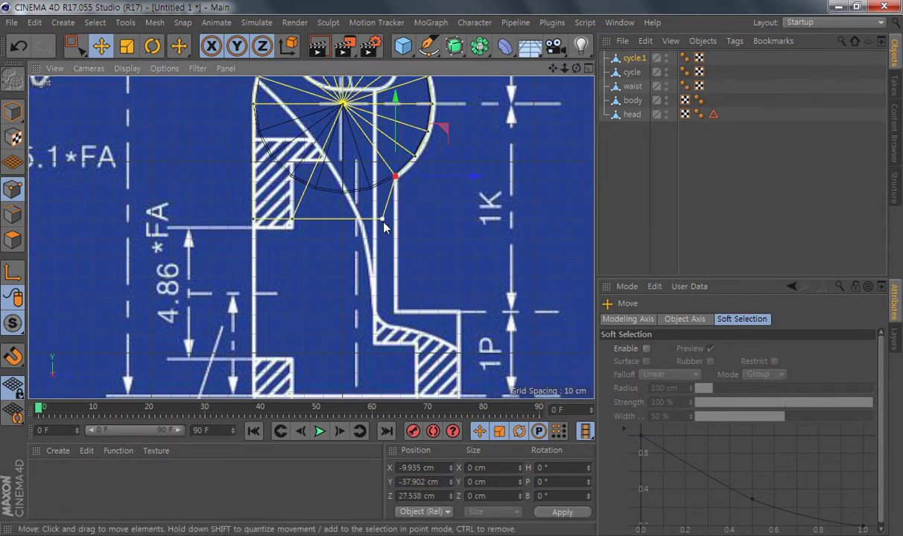
pyautogui.click(447, 496)
pyautogui.hotkey('ctrl', 'v')
pyautogui.press('Return')
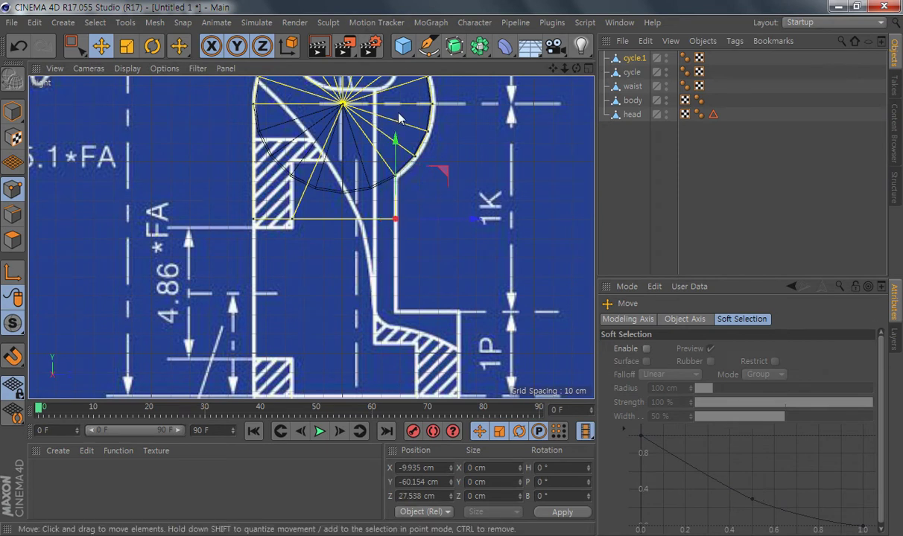
# Step: Centre the middle point of the leg's lower edge below the disc's centre by setting its Z position to 0
pyautogui.click(291, 226)
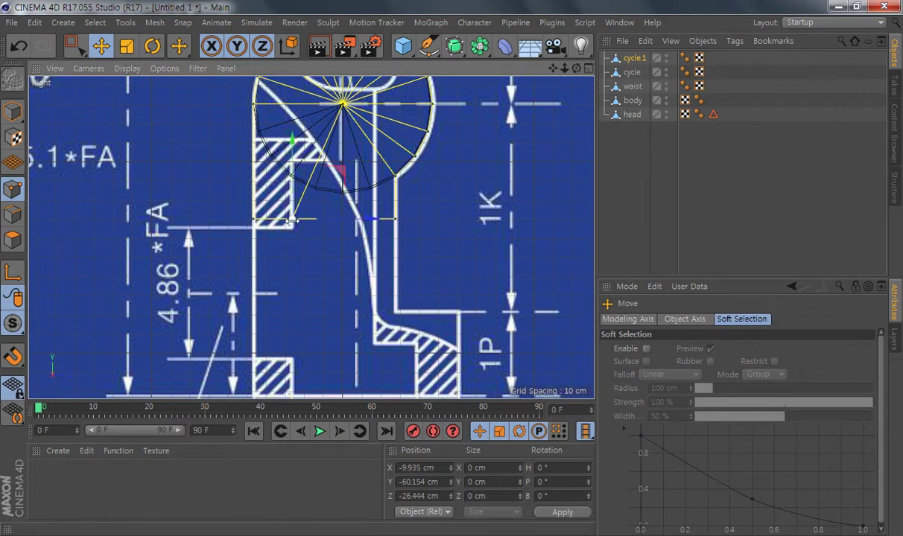
pyautogui.click(341, 106)
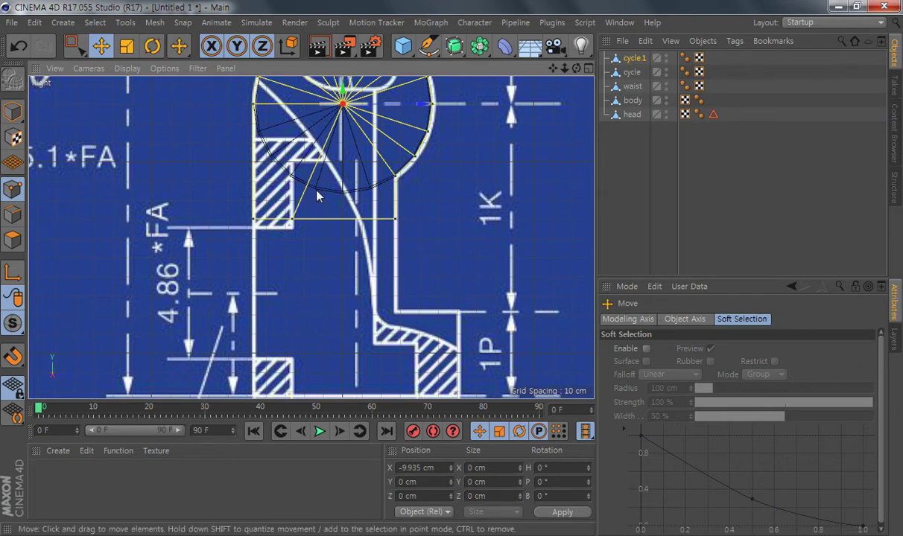
pyautogui.click(292, 220)
pyautogui.click(438, 497)
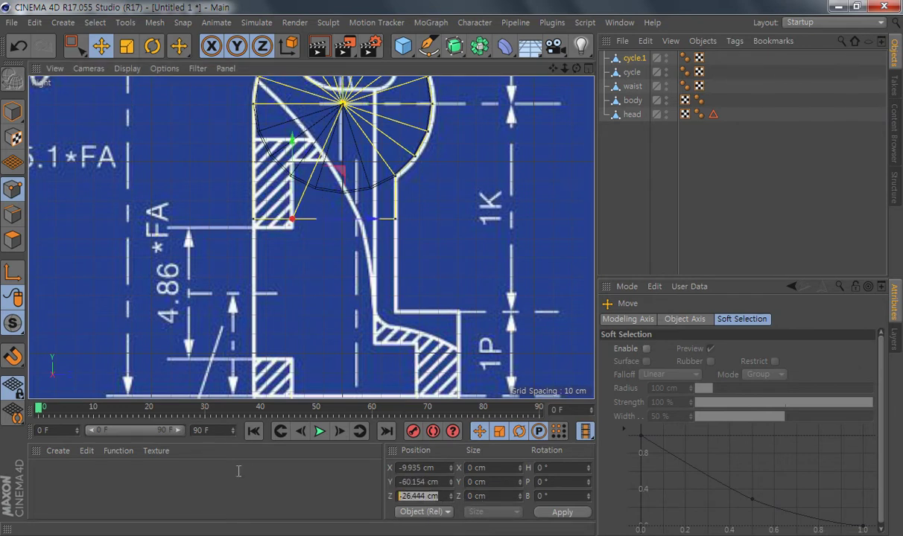
pyautogui.write('0')
pyautogui.press('Return')
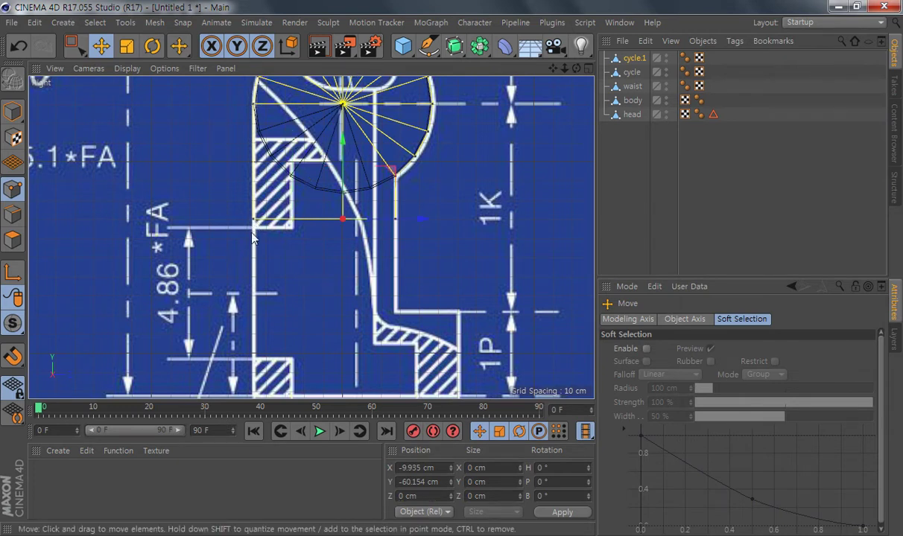
pyautogui.moveTo(392, 284)
pyautogui.keyDown('alt'); pyautogui.mouseDown(button='middle')
pyautogui.moveTo(408, 297)
pyautogui.moveTo(401, 298)
pyautogui.mouseUp(button='middle'); pyautogui.keyUp('alt')
pyautogui.click(417, 218)
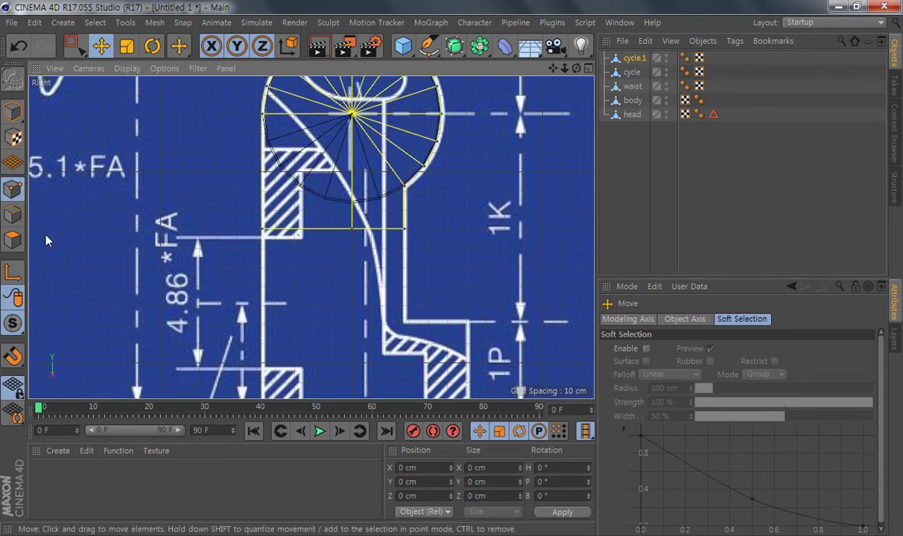
# Step: Select the leg's bottom edges and lower them to the blueprint's foot-top line, at about Y -108.9 cm
pyautogui.click(12, 213)
pyautogui.click(296, 236)
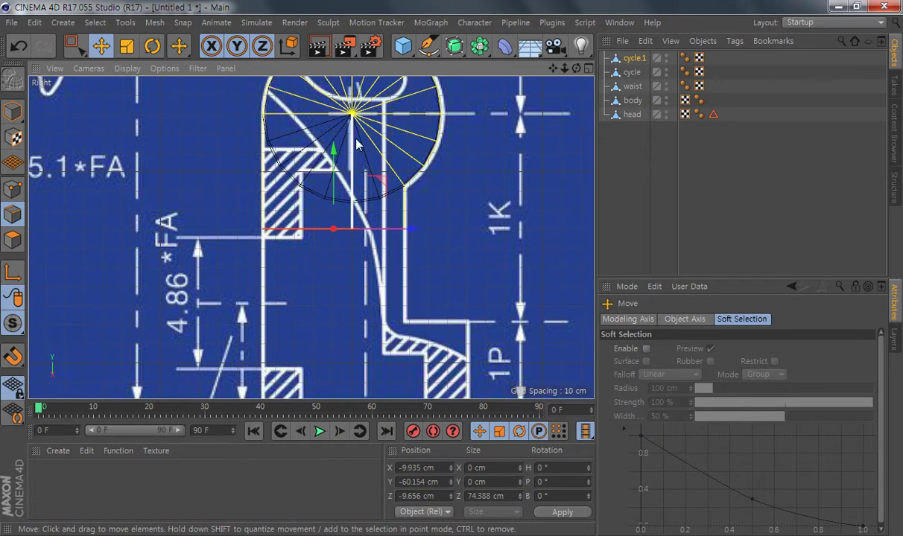
pyautogui.moveTo(334, 158); pyautogui.dragTo(337, 250)
# Step: Extrude the bottom edges down 44.5 cm, and extrude the lower front edge forward about 33.3 cm to form the foot
pyautogui.keyDown('alt'); pyautogui.moveTo(469, 327); pyautogui.dragTo(393, 147, button='middle'); pyautogui.keyUp('alt')
pyautogui.rightClick(391, 144)
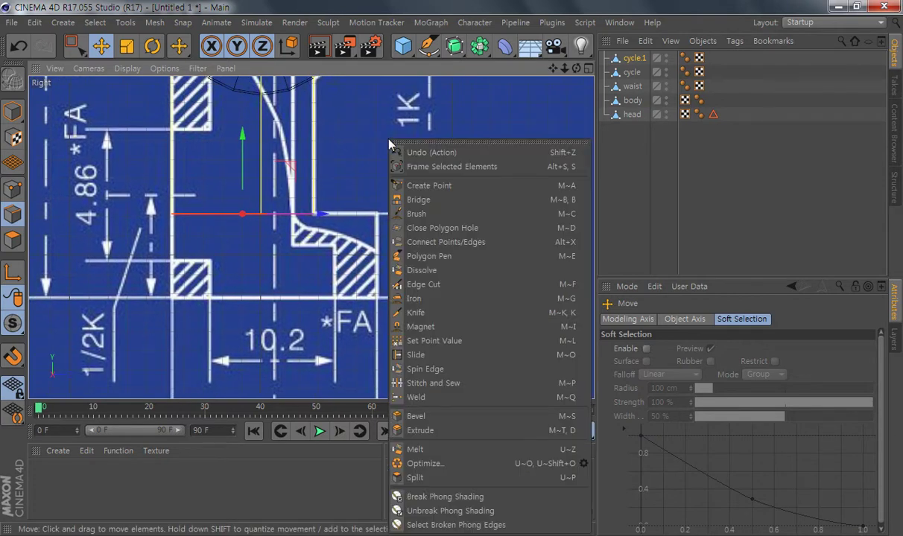
pyautogui.click(431, 431)
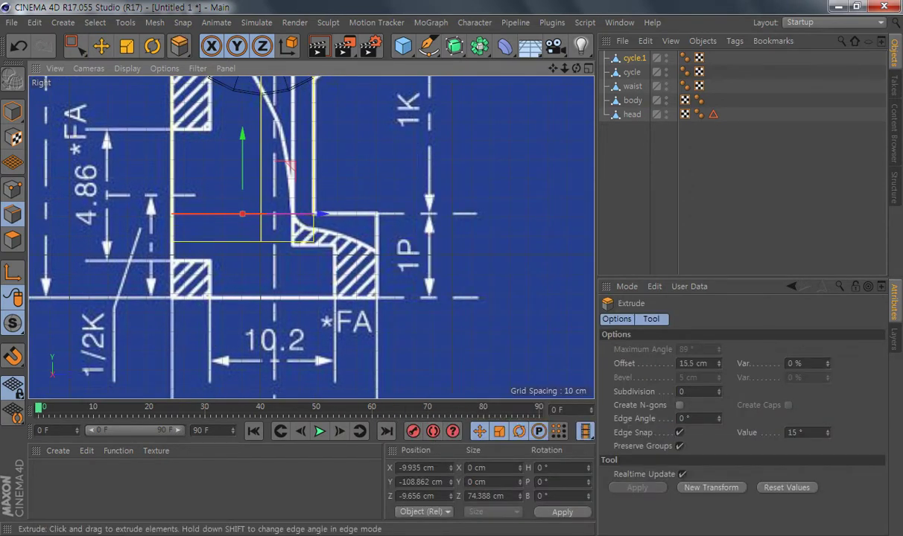
pyautogui.moveTo(447, 313); pyautogui.dragTo(472, 313)
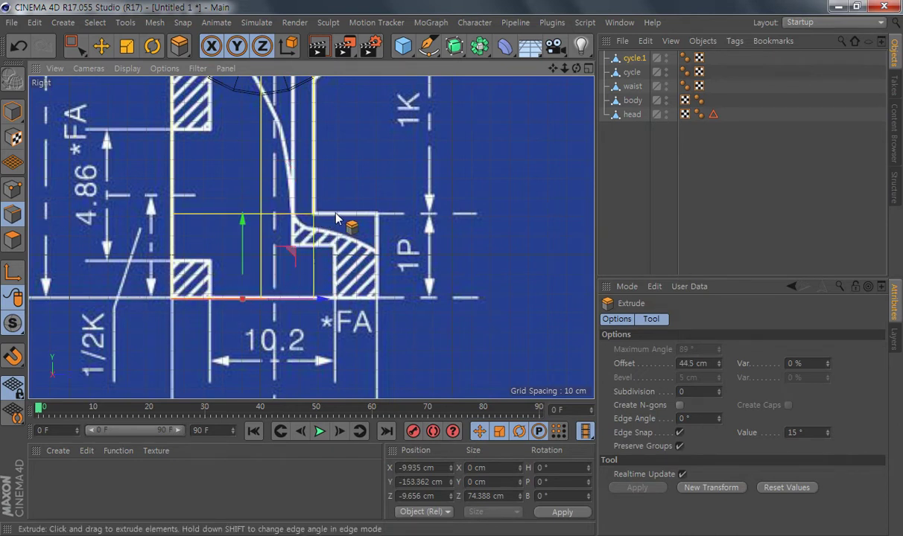
pyautogui.click(317, 240)
pyautogui.moveTo(280, 336); pyautogui.dragTo(374, 336)
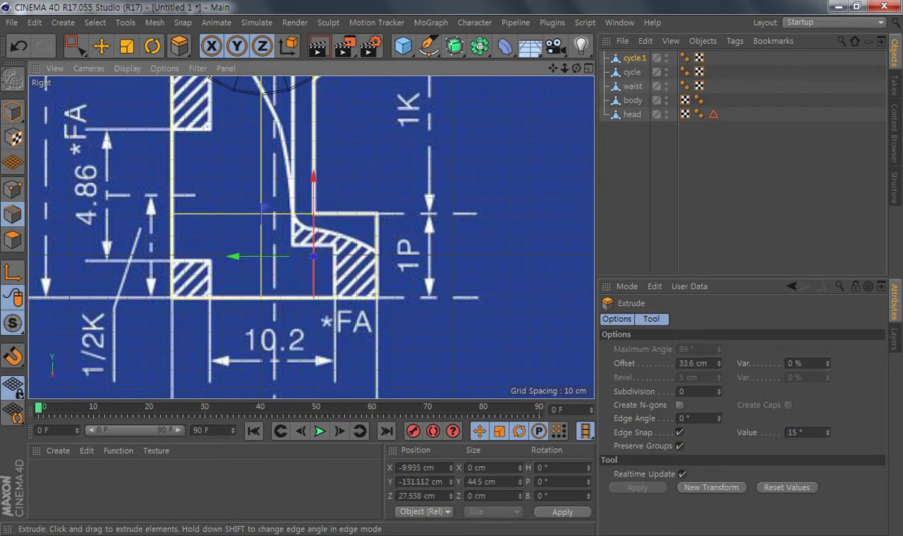
# Step: Select all polygons of the flat leg profile in the perspective view
pyautogui.middleClick(350, 212)
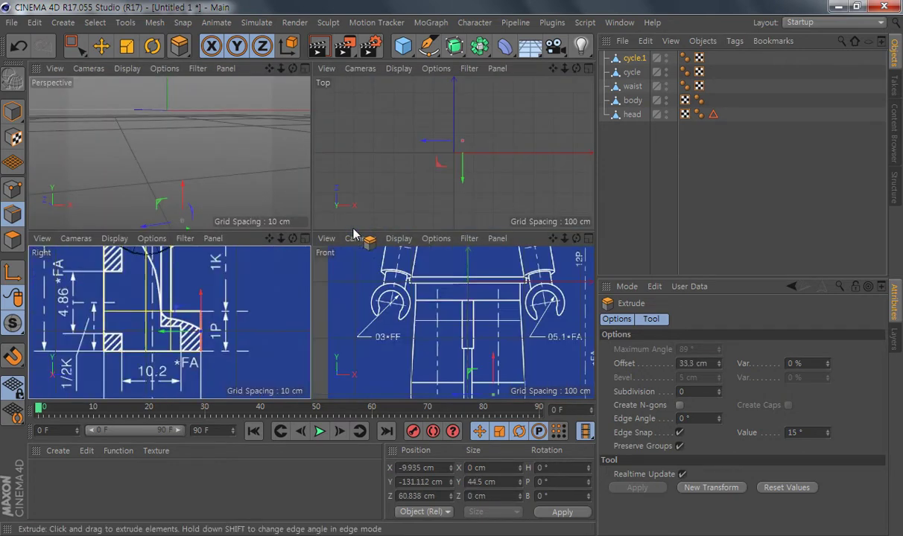
pyautogui.keyDown('alt'); pyautogui.moveTo(257, 153); pyautogui.dragTo(2, 153); pyautogui.keyUp('alt')
pyautogui.keyDown('alt'); pyautogui.moveTo(286, 150); pyautogui.dragTo(127, 142, button='middle'); pyautogui.keyUp('alt')
pyautogui.keyDown('alt'); pyautogui.moveTo(149, 117); pyautogui.dragTo(80, 98); pyautogui.keyUp('alt')
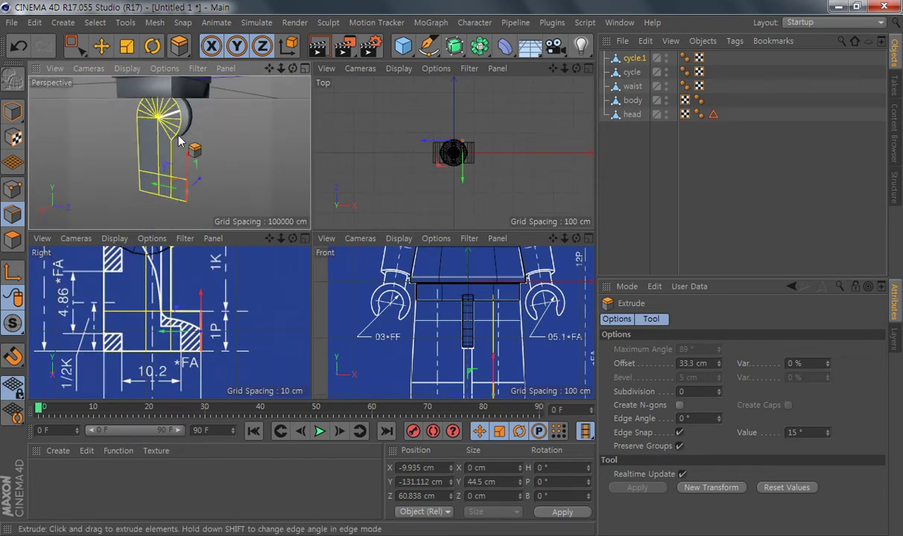
pyautogui.press('e')
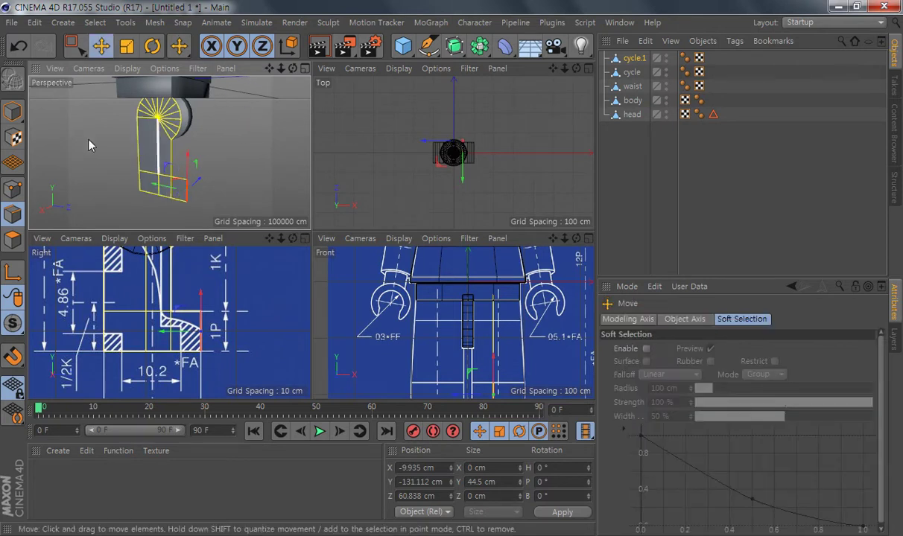
pyautogui.click(174, 192)
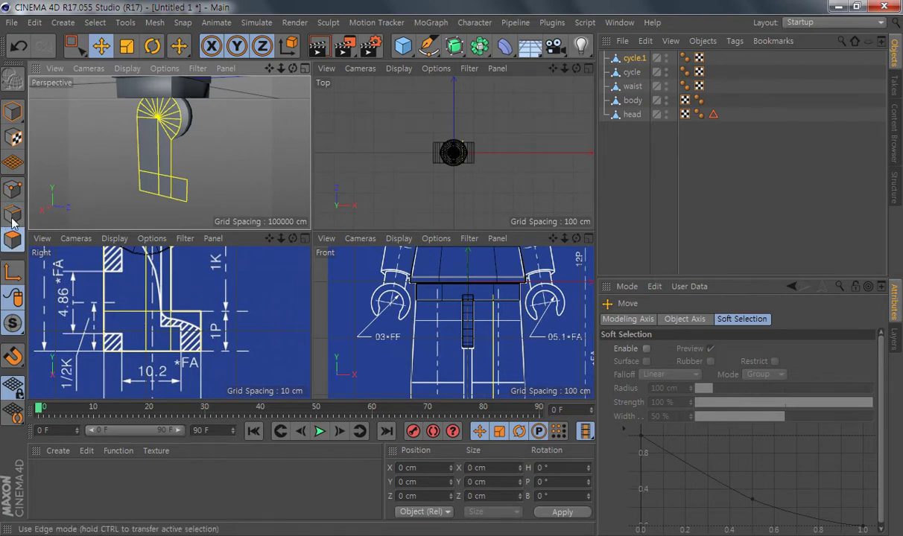
pyautogui.keyDown('alt'); pyautogui.moveTo(255, 182); pyautogui.dragTo(228, 153); pyautogui.keyUp('alt')
pyautogui.hotkey('ctrl', 'a')
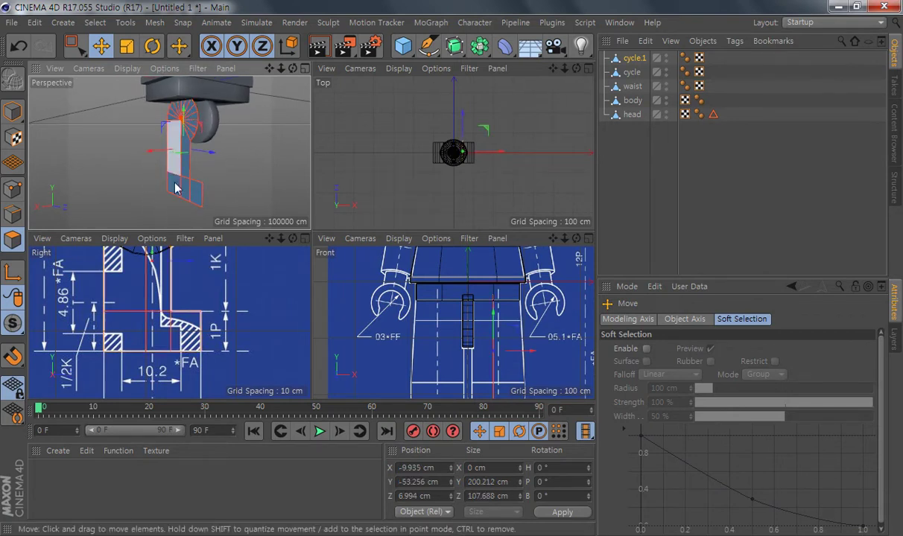
# Step: Extrude the selected leg polygons about 29.5 cm towards the figure's centre in the front view
pyautogui.middleClick(422, 343)
pyautogui.keyDown('alt'); pyautogui.moveTo(467, 330); pyautogui.dragTo(436, 340, button='right'); pyautogui.keyUp('alt')
pyautogui.keyDown('alt'); pyautogui.moveTo(470, 354); pyautogui.dragTo(401, 266, button='middle'); pyautogui.keyUp('alt')
pyautogui.keyDown('alt'); pyautogui.moveTo(473, 221); pyautogui.dragTo(395, 228, button='middle'); pyautogui.keyUp('alt')
pyautogui.rightClick(431, 147)
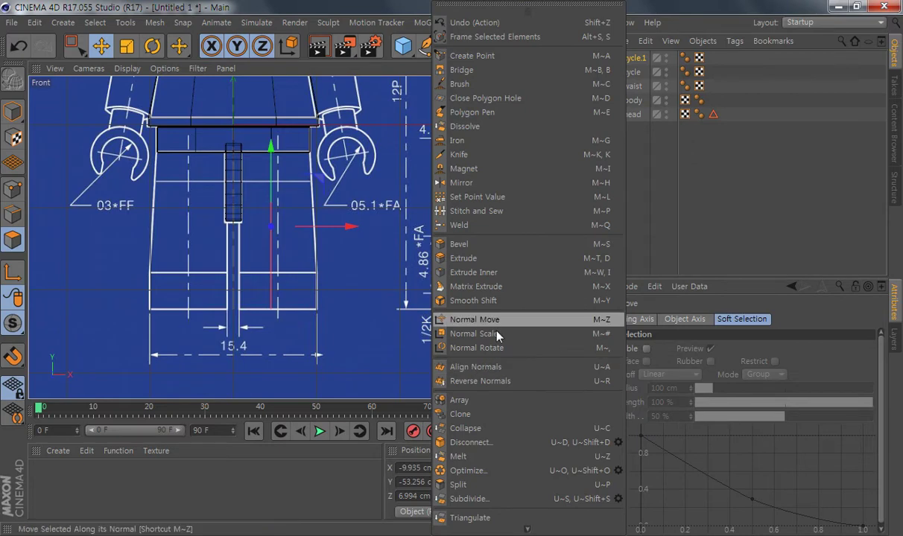
pyautogui.click(456, 257)
pyautogui.moveTo(386, 300)
pyautogui.mouseDown()
pyautogui.moveTo(312, 301)
pyautogui.moveTo(521, 301)
pyautogui.moveTo(392, 301)
pyautogui.mouseUp()
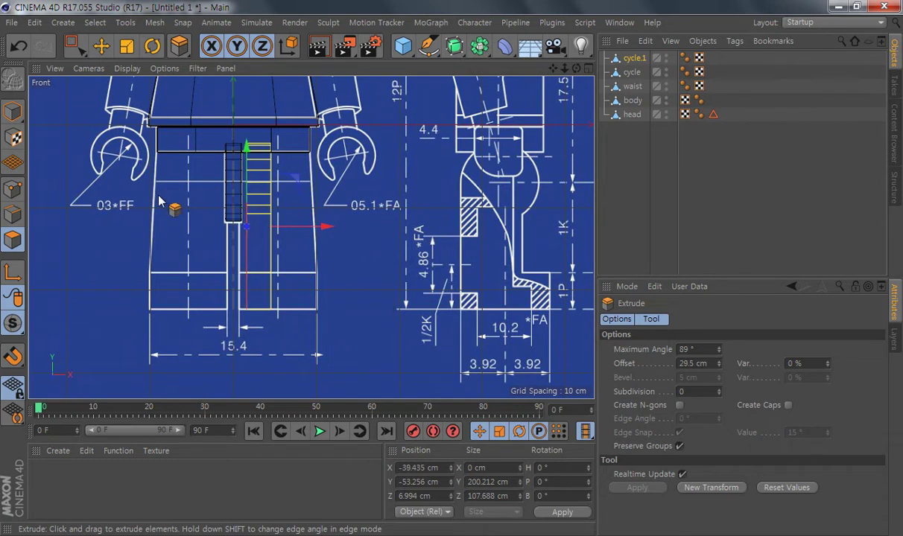
# Step: Try to widen the extruded leg by moving its side points to the blueprint's outer and inner leg lines in the front view
pyautogui.click(12, 188)
pyautogui.click(84, 49)
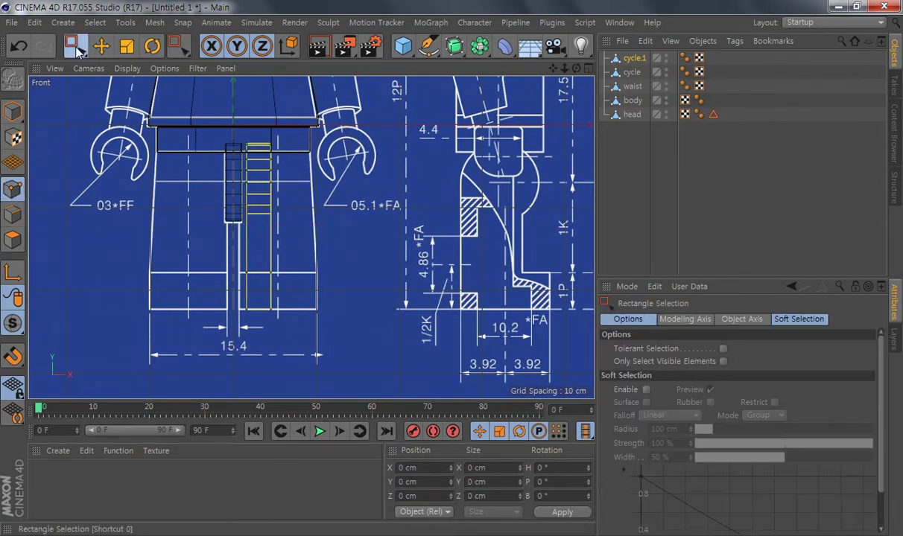
pyautogui.moveTo(321, 145); pyautogui.dragTo(250, 337)
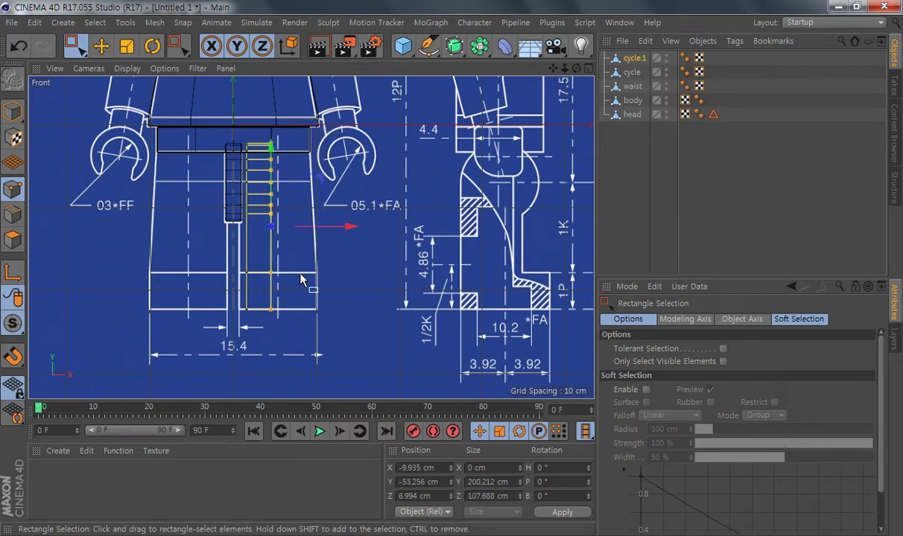
pyautogui.scroll(3, 302, 282)
pyautogui.scroll(-1, 356, 283)
pyautogui.scroll(-1, 332, 276)
pyautogui.keyDown('alt'); pyautogui.moveTo(327, 276); pyautogui.dragTo(340, 286, button='middle'); pyautogui.keyUp('alt')
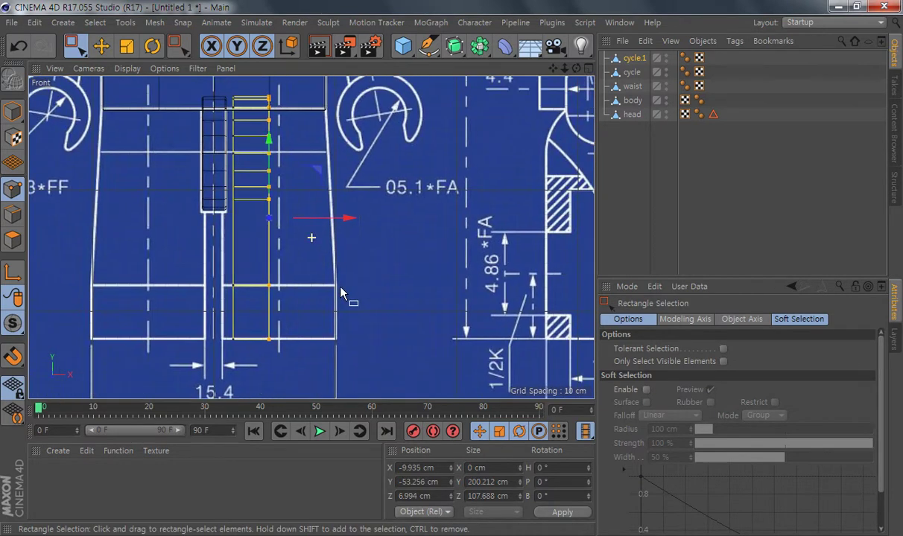
pyautogui.moveTo(352, 222); pyautogui.dragTo(306, 222)
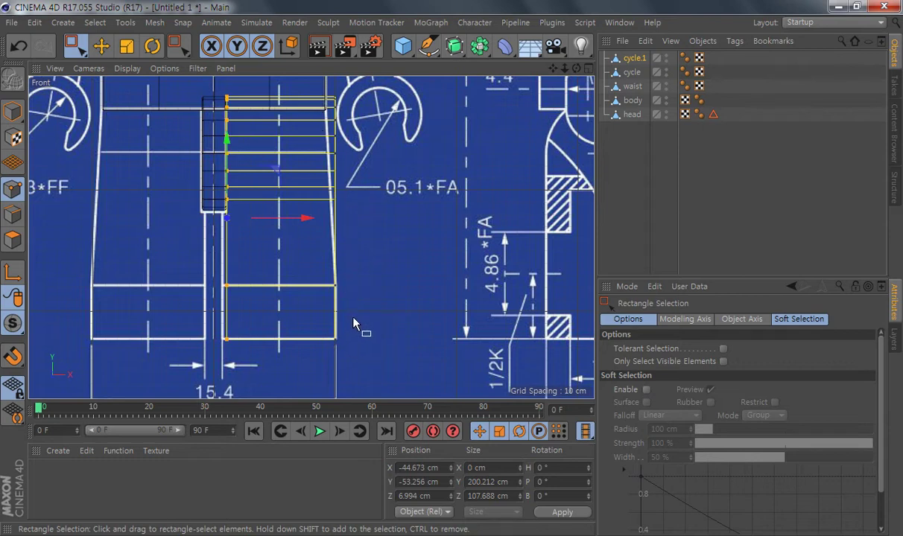
# Step: Undo the side point moves and the extrusion of the leg, returning to the flat profile
pyautogui.click(635, 58)
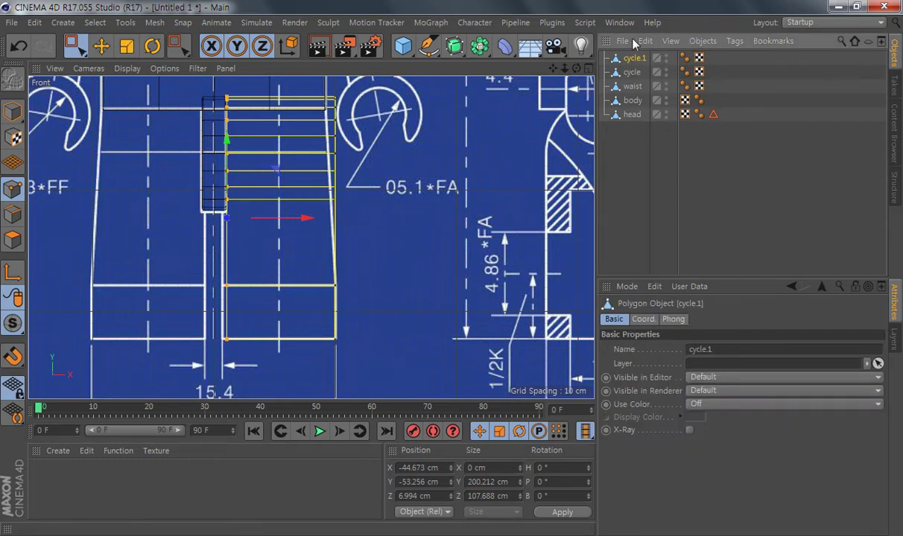
pyautogui.middleClick(361, 235)
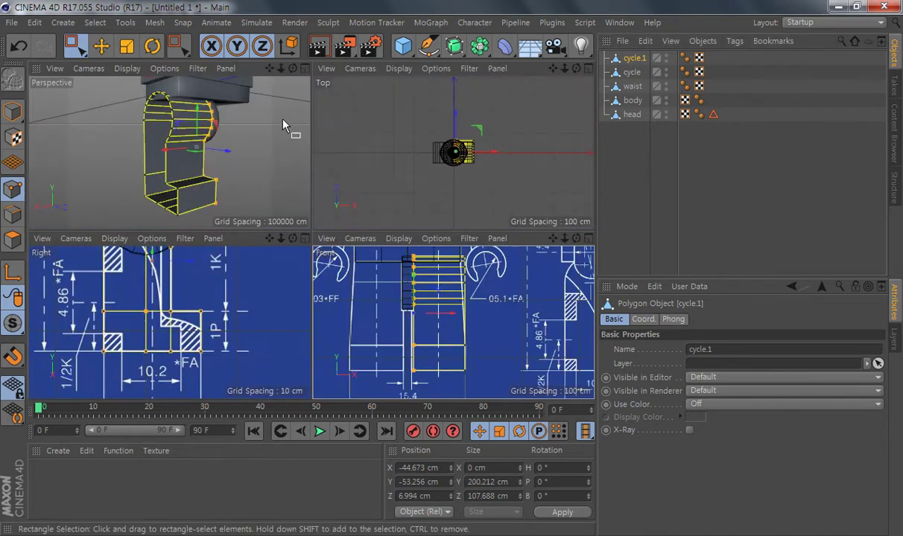
pyautogui.hotkey('ctrl', 'z')
pyautogui.hotkey('ctrl', 'z')
pyautogui.hotkey('ctrl', 'z')
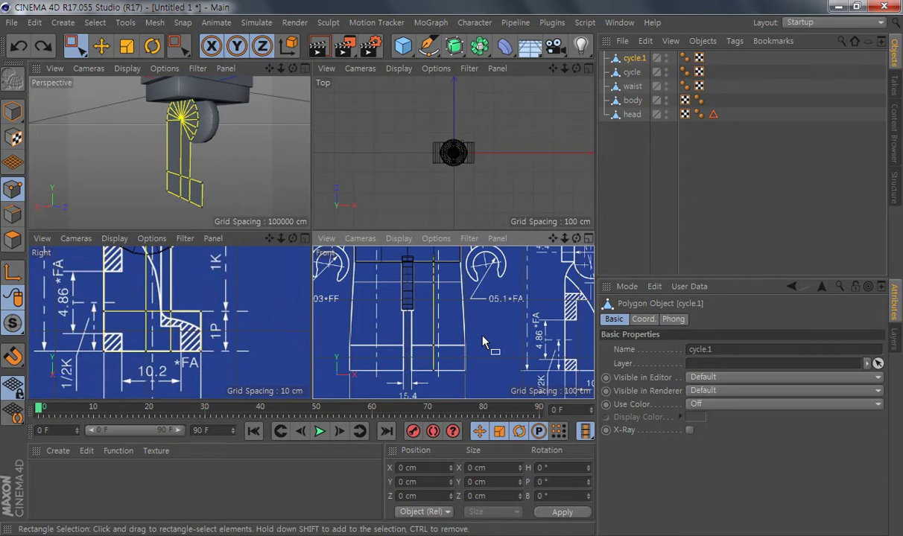
# Step: Extrude the flat leg profile's selected polygons by about 92 cm in the front view, with Create Caps enabled
pyautogui.click(13, 241)
pyautogui.click(100, 46)
pyautogui.keyDown('alt'); pyautogui.moveTo(458, 333); pyautogui.dragTo(478, 330, button='middle'); pyautogui.keyUp('alt')
pyautogui.keyDown('alt'); pyautogui.moveTo(506, 359); pyautogui.dragTo(498, 359, button='middle'); pyautogui.keyUp('alt')
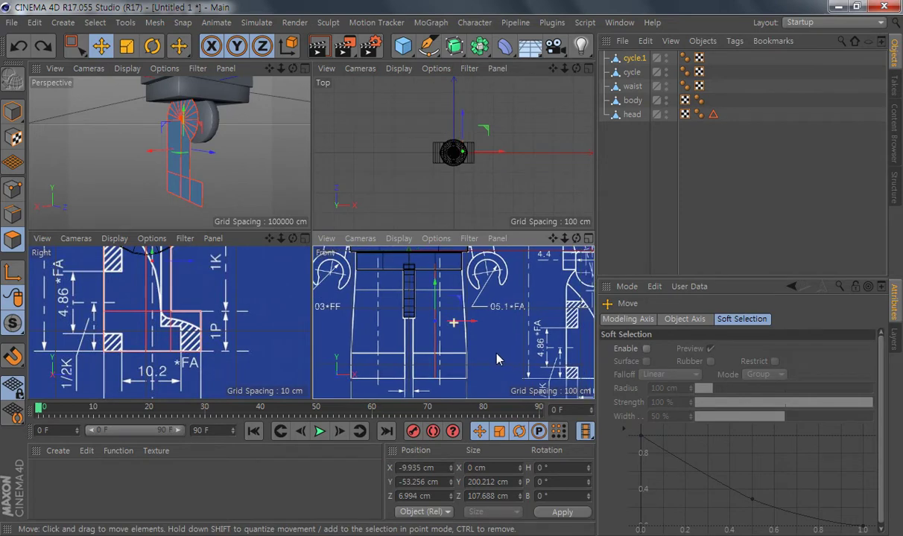
pyautogui.rightClick(495, 293)
pyautogui.click(514, 256)
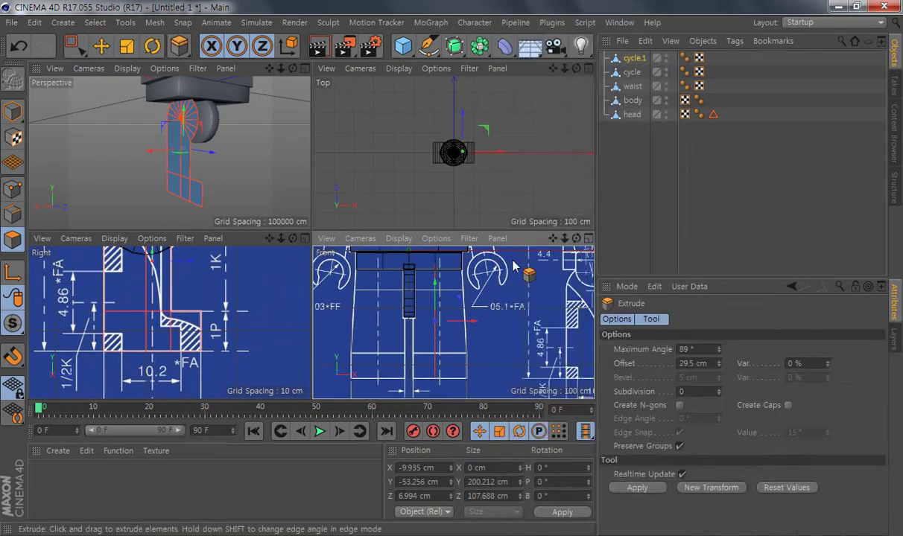
pyautogui.moveTo(459, 374); pyautogui.dragTo(526, 374)
pyautogui.keyDown('alt'); pyautogui.moveTo(288, 201); pyautogui.dragTo(156, 151); pyautogui.keyUp('alt')
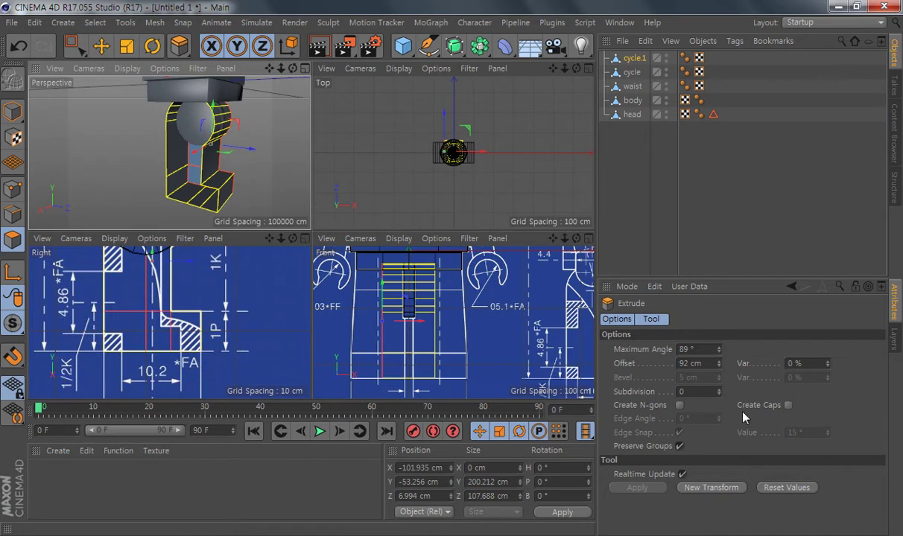
pyautogui.click(788, 406)
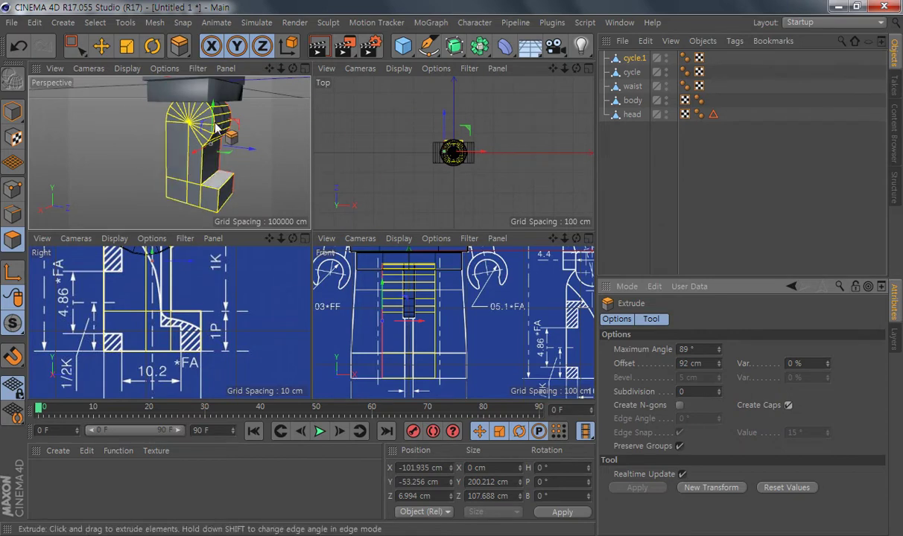
# Step: Deselect the leg's polygons and add an FFD deformer for the leg object cycle.1
pyautogui.middleClick(415, 326)
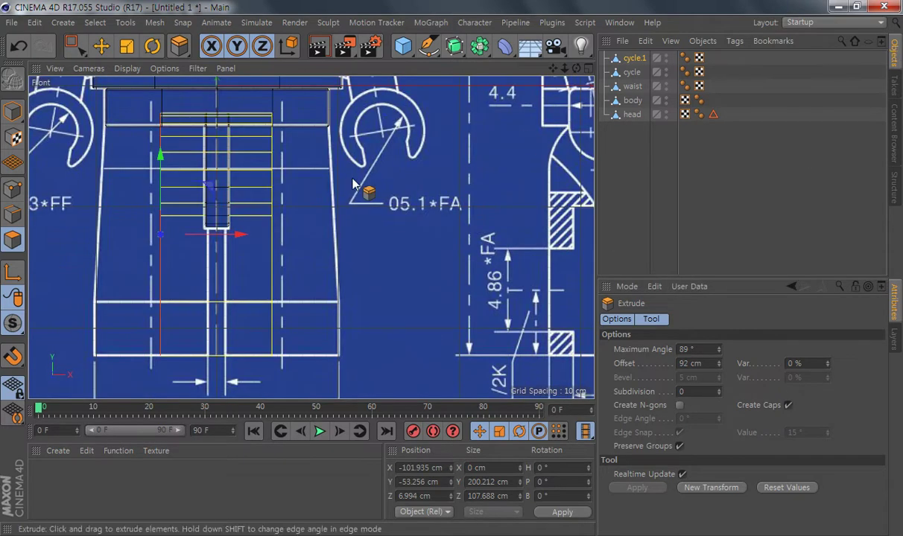
pyautogui.press('e')
pyautogui.scroll(3, 403, 295)
pyautogui.click(470, 233)
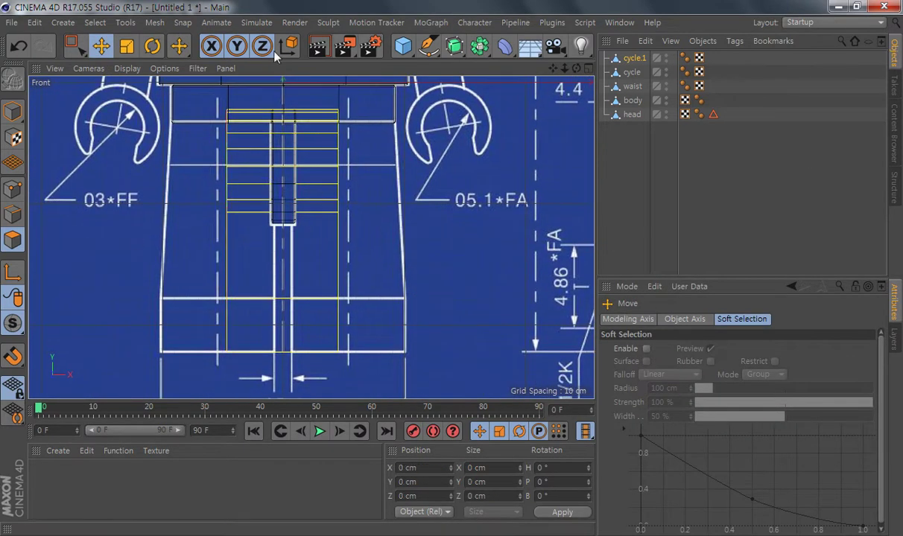
pyautogui.click(632, 60)
pyautogui.click(636, 75)
pyautogui.click(645, 59)
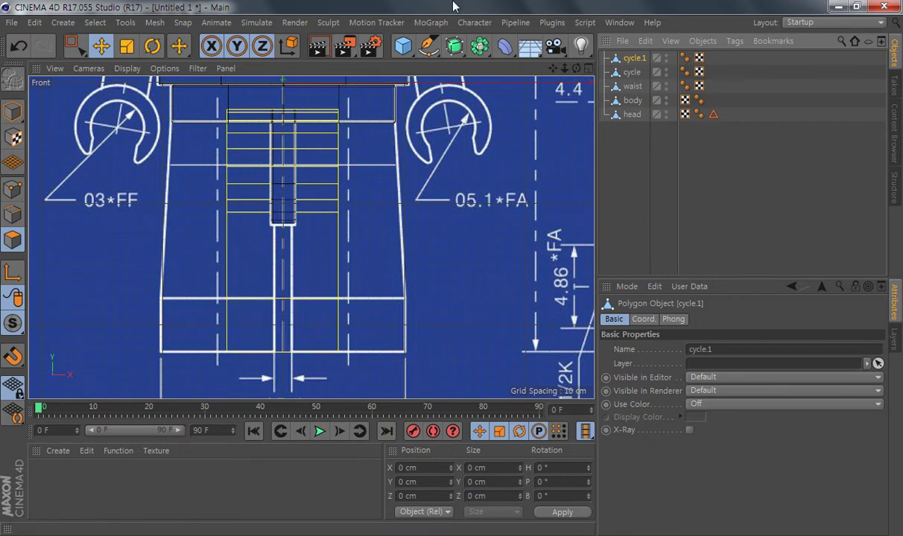
pyautogui.click(508, 51)
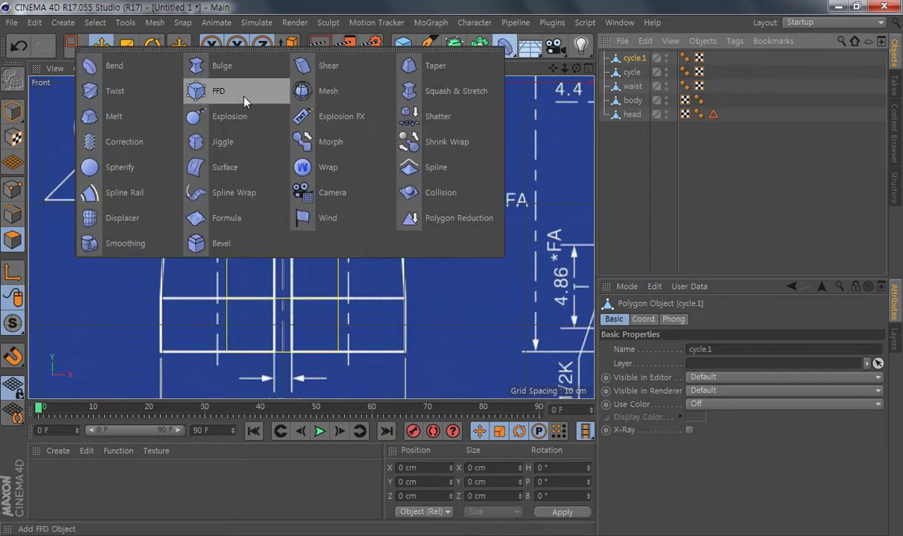
pyautogui.click(219, 91)
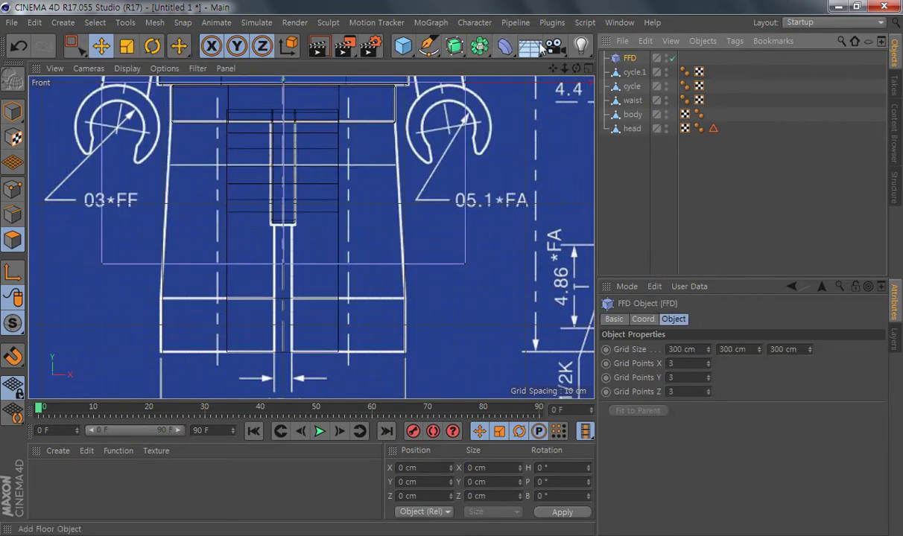
# Step: Set the FFD deformer's grid points to 2 in X, Y and Z
pyautogui.click(709, 362)
pyautogui.click(708, 361)
pyautogui.click(708, 366)
pyautogui.click(709, 365)
pyautogui.click(709, 366)
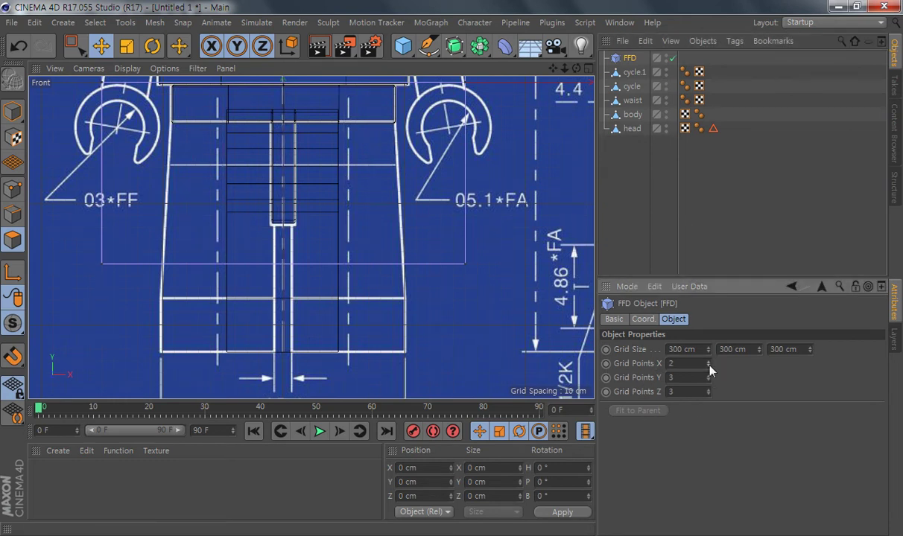
pyautogui.click(708, 395)
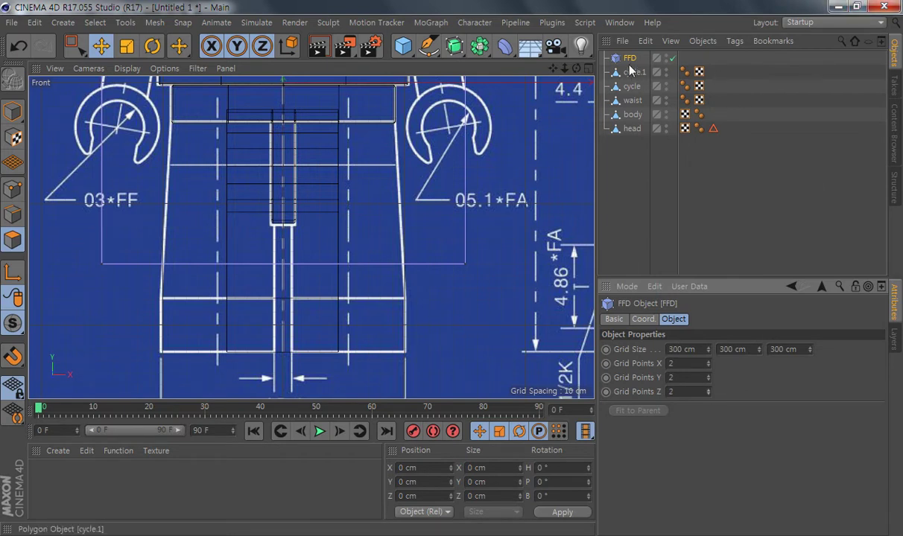
# Step: Make the FFD deformer a child of cycle.1 and fit its cage to the parent
pyautogui.moveTo(643, 78); pyautogui.dragTo(603, 69)
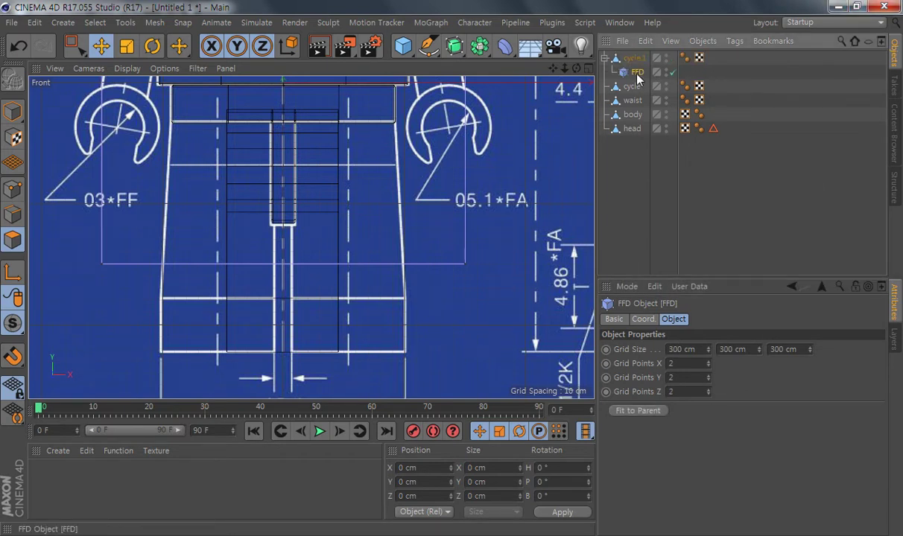
pyautogui.click(634, 59)
pyautogui.click(639, 71)
pyautogui.click(643, 411)
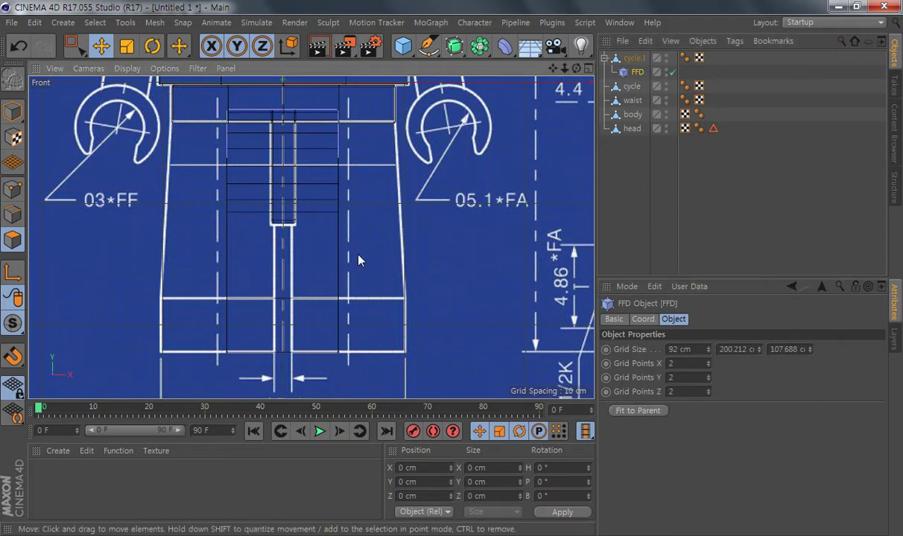
# Step: Move the FFD cage's outer points to the blueprint's outer foot edge at about X 101.4 cm and its inner points to the leg-gap line
pyautogui.scroll(-1, 362, 267)
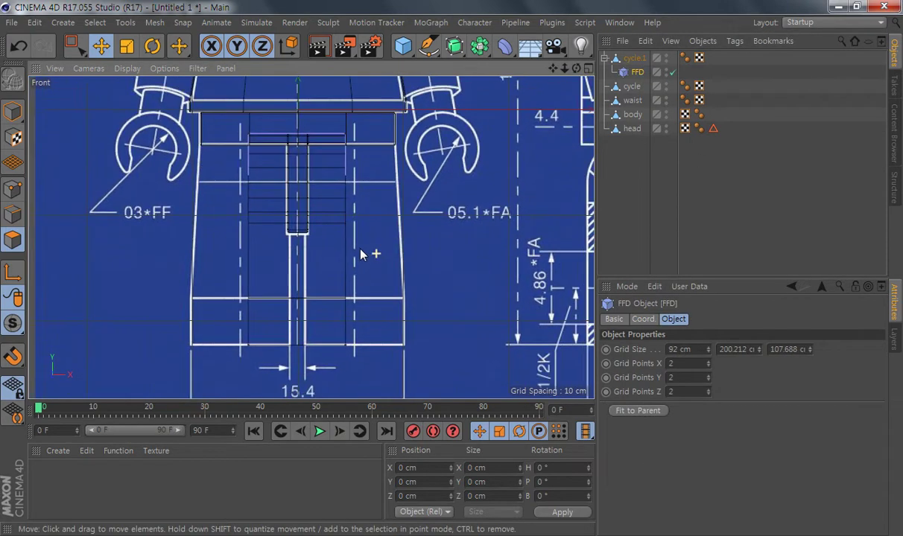
pyautogui.click(73, 46)
pyautogui.moveTo(419, 110)
pyautogui.mouseDown()
pyautogui.moveTo(365, 310)
pyautogui.moveTo(323, 392)
pyautogui.moveTo(340, 287)
pyautogui.moveTo(296, 384)
pyautogui.mouseUp()
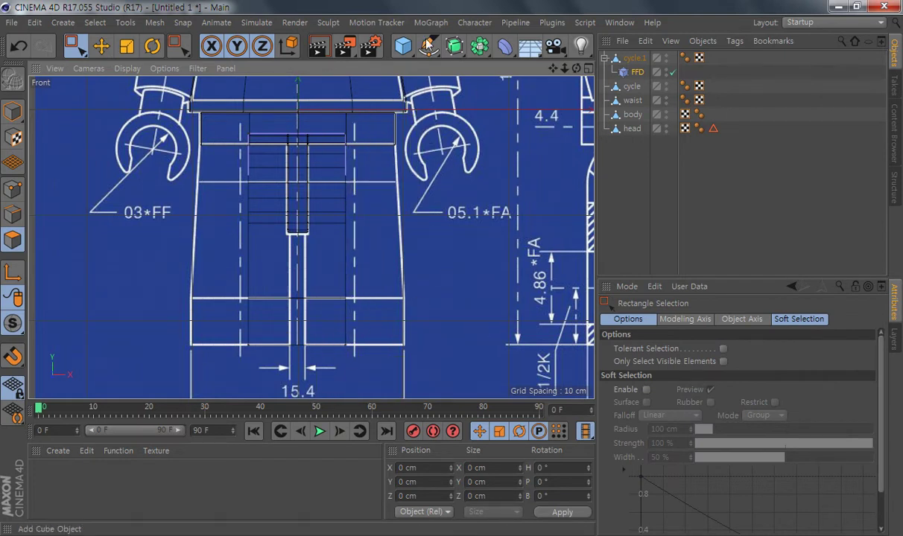
pyautogui.click(611, 72)
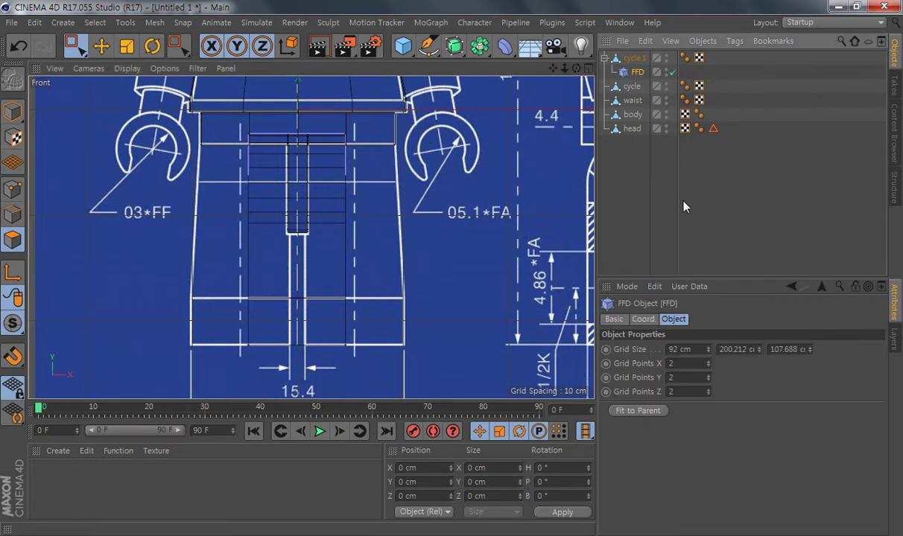
pyautogui.click(75, 46)
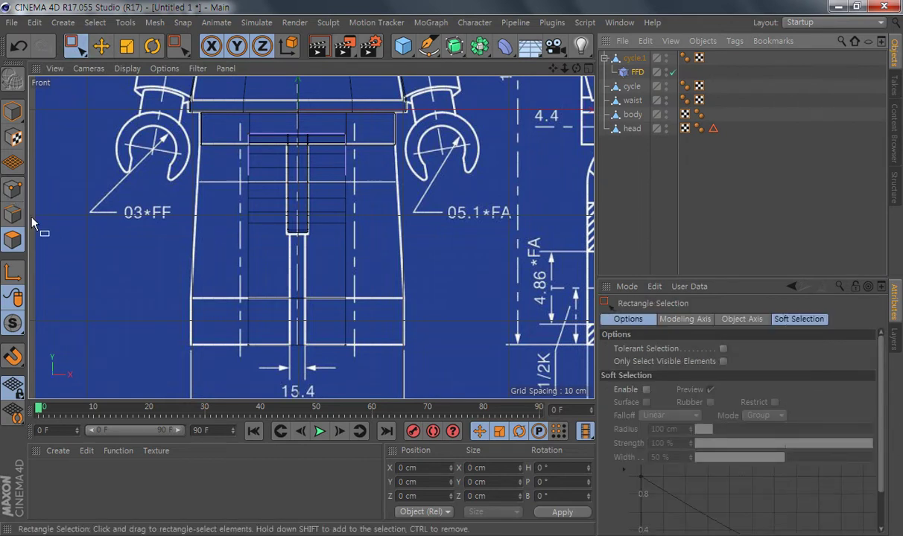
pyautogui.click(11, 192)
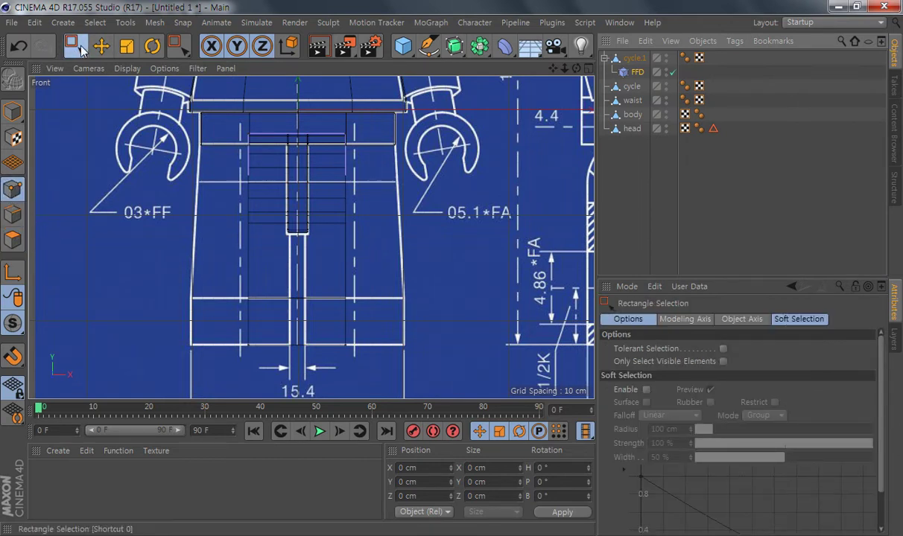
pyautogui.moveTo(413, 113); pyautogui.dragTo(326, 370)
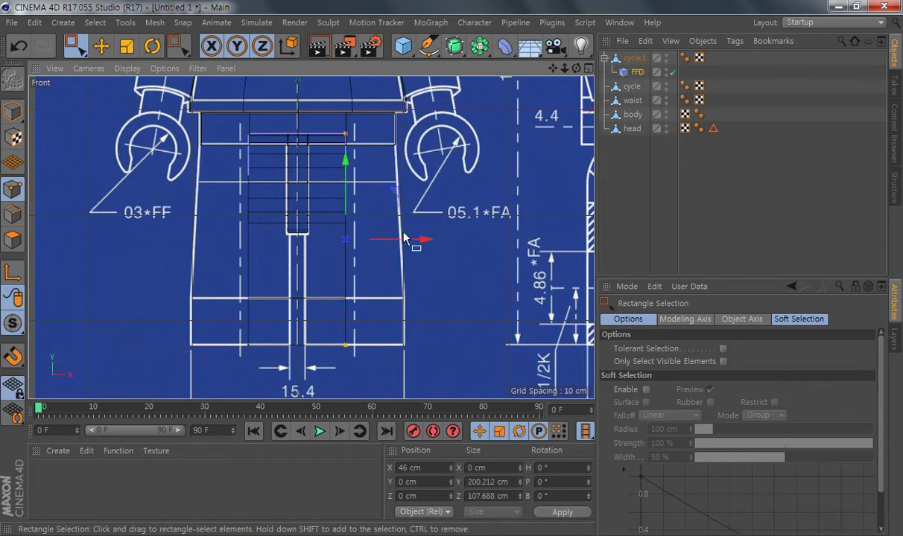
pyautogui.moveTo(423, 242); pyautogui.dragTo(482, 248)
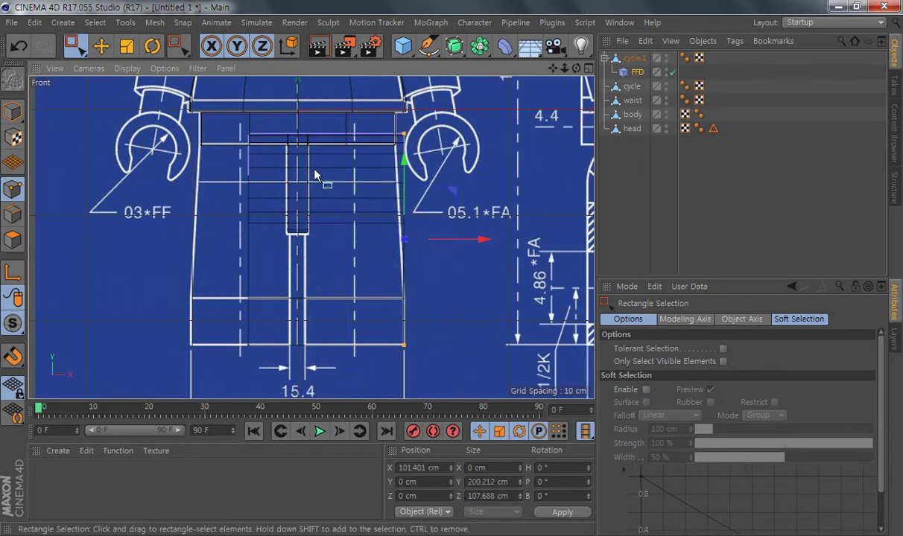
pyautogui.moveTo(207, 173); pyautogui.dragTo(257, 365)
pyautogui.moveTo(328, 240); pyautogui.dragTo(390, 259)
# Step: Pull the cage's upper outer points in to about X 92.1 cm so the leg's side follows the blueprint's taper
pyautogui.moveTo(443, 115); pyautogui.dragTo(361, 143)
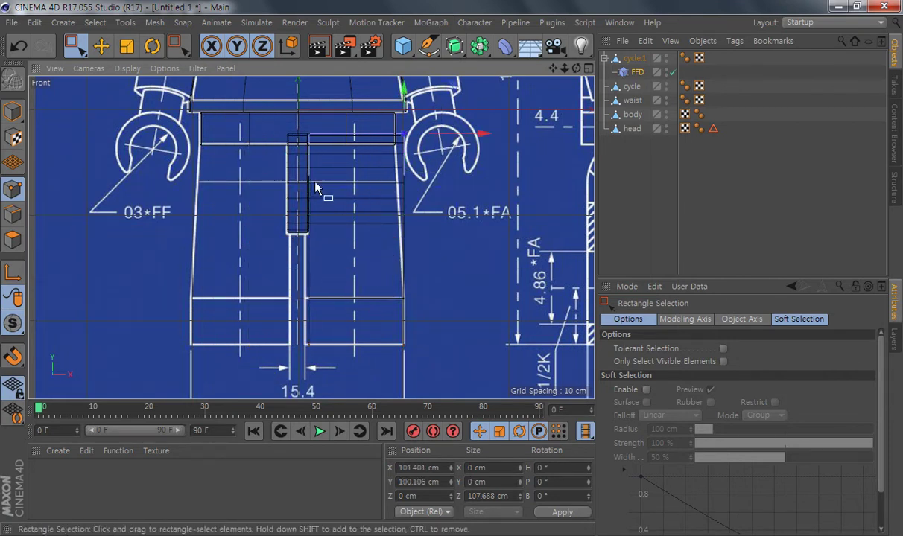
pyautogui.moveTo(483, 134); pyautogui.dragTo(474, 141)
pyautogui.scroll(6, 418, 290)
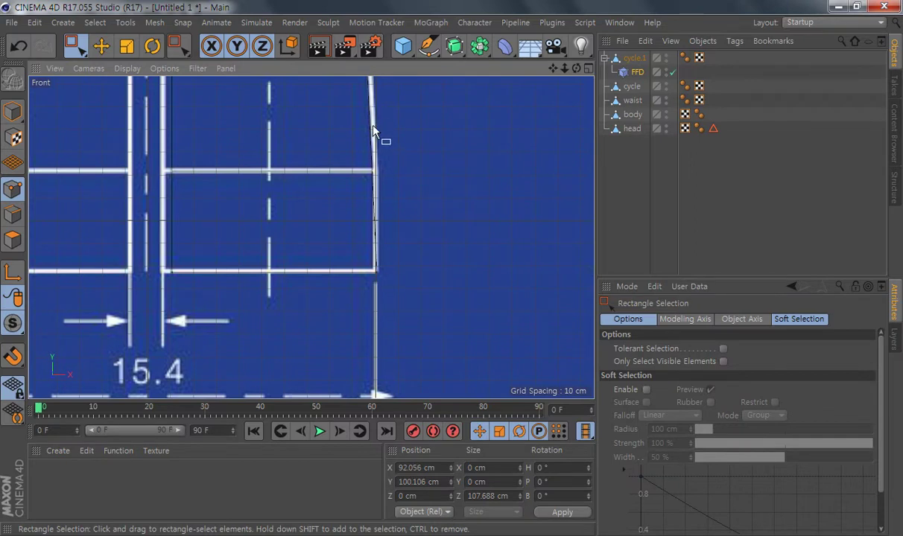
pyautogui.scroll(-3, 413, 326)
pyautogui.middleClick(363, 268)
pyautogui.keyDown('alt'); pyautogui.moveTo(219, 171); pyautogui.dragTo(158, 191); pyautogui.keyUp('alt')
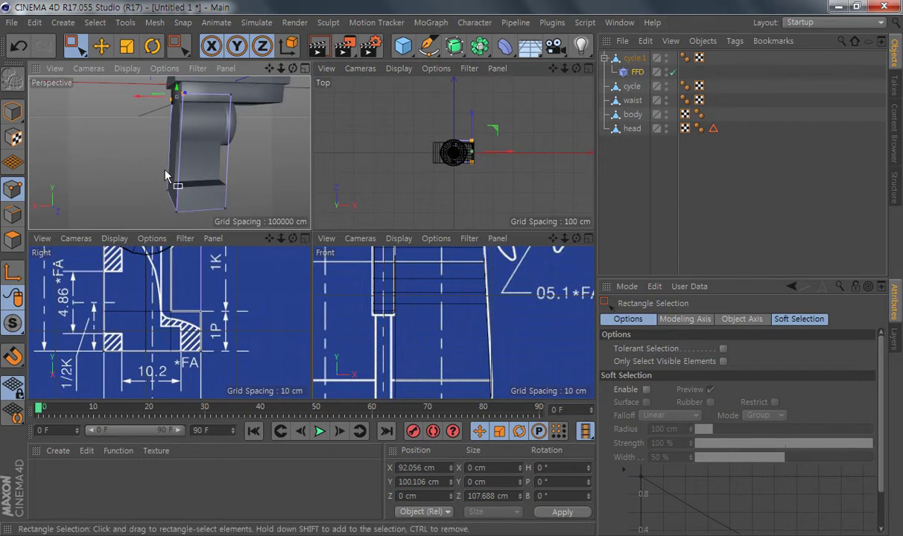
# Step: Try raising the FFD deformer on its own to about Y -4 cm in Model mode, and undo the move
pyautogui.click(630, 71)
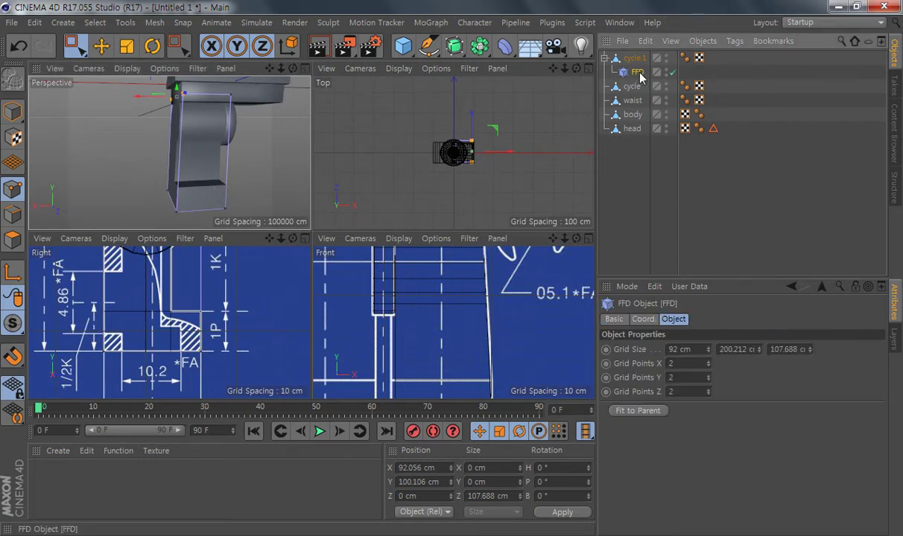
pyautogui.click(13, 110)
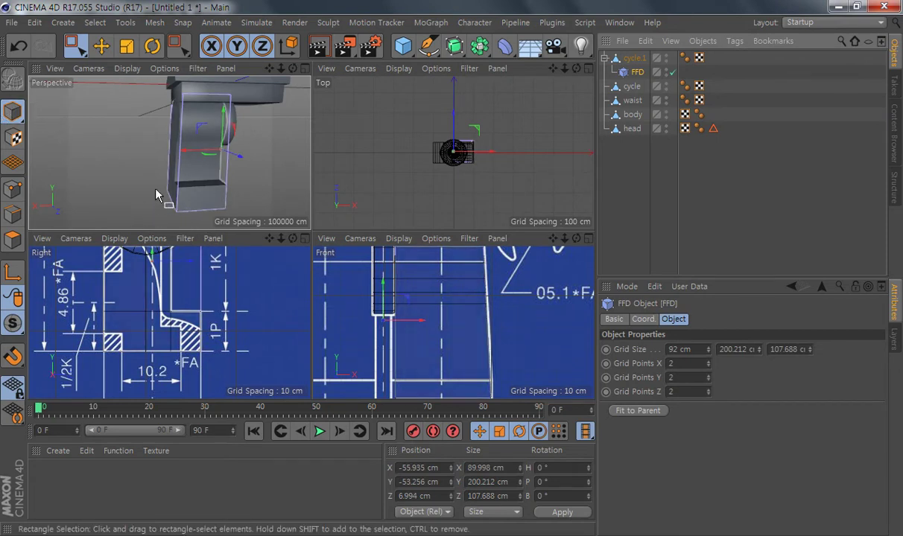
pyautogui.moveTo(229, 130); pyautogui.dragTo(234, 91)
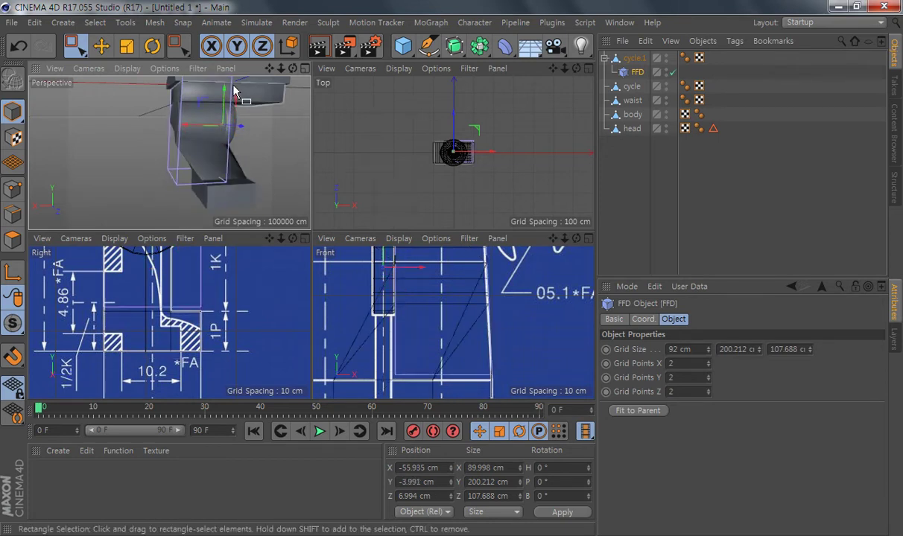
pyautogui.hotkey('ctrl', 'z')
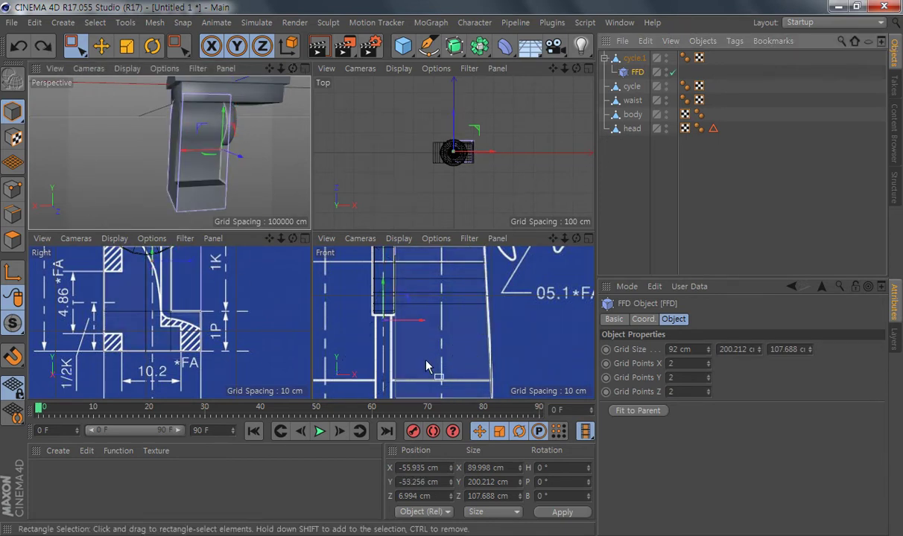
# Step: Try merging cycle.1 and its FFD deformer with Connect Objects + Delete, and undo the merge
pyautogui.click(631, 58)
pyautogui.keyDown('ctrl'); pyautogui.click(637, 71); pyautogui.keyUp('ctrl')
pyautogui.rightClick(641, 65)
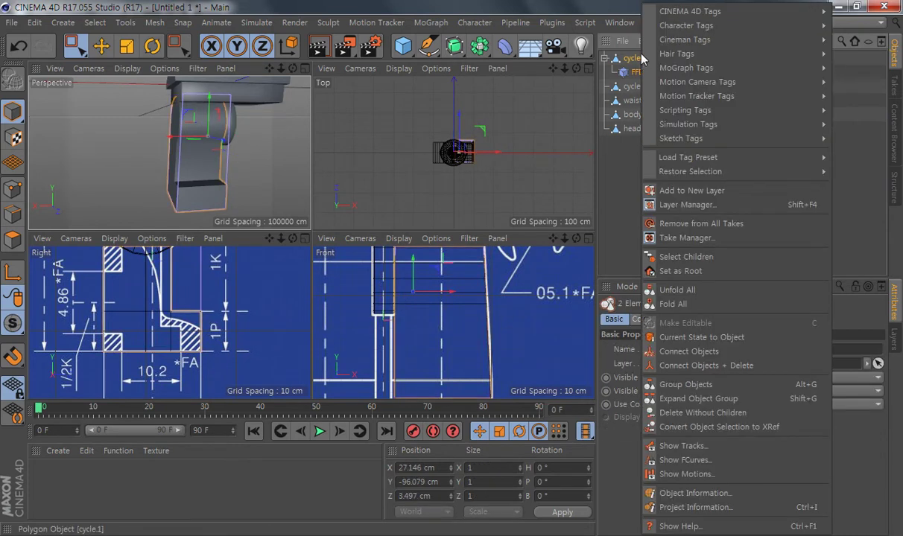
pyautogui.click(697, 366)
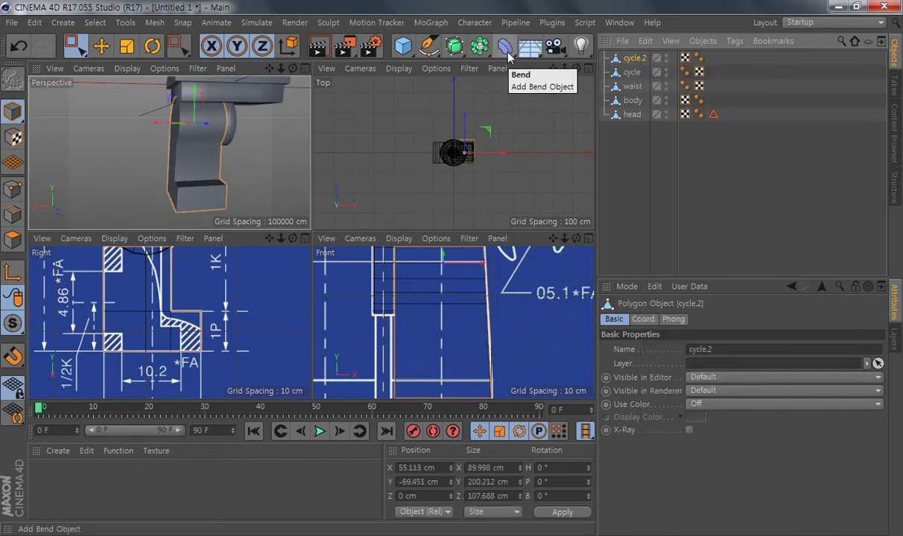
pyautogui.hotkey('ctrl', 'z')
pyautogui.hotkey('ctrl', 'z')
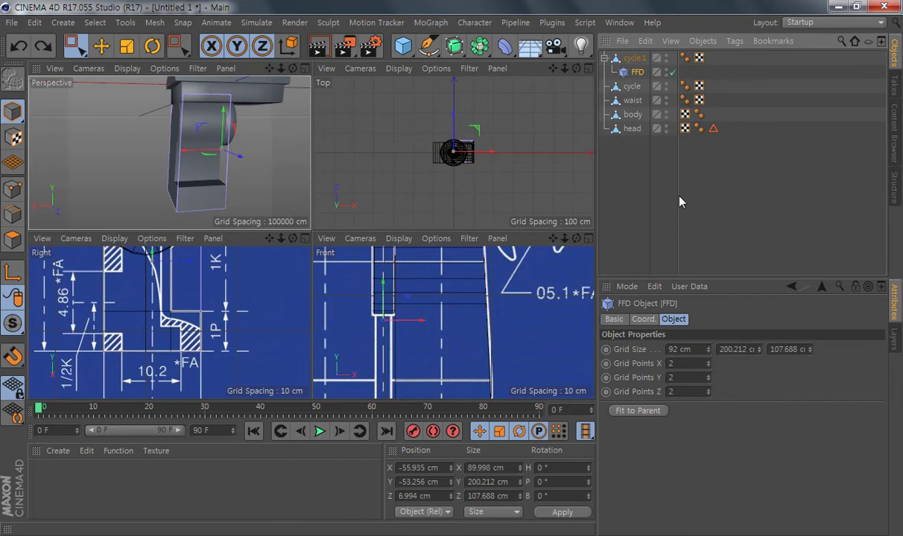
# Step: Bake the FFD deformation into the leg by merging cycle.1 and its FFD with Connect Objects + Delete
pyautogui.keyDown('alt'); pyautogui.moveTo(188, 162); pyautogui.dragTo(170, 152, button='middle'); pyautogui.keyUp('alt')
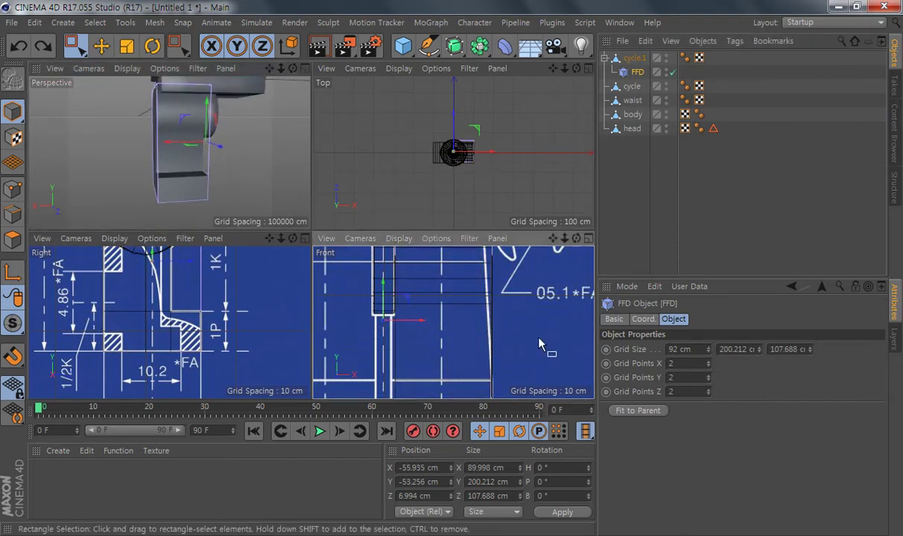
pyautogui.scroll(-5, 542, 345)
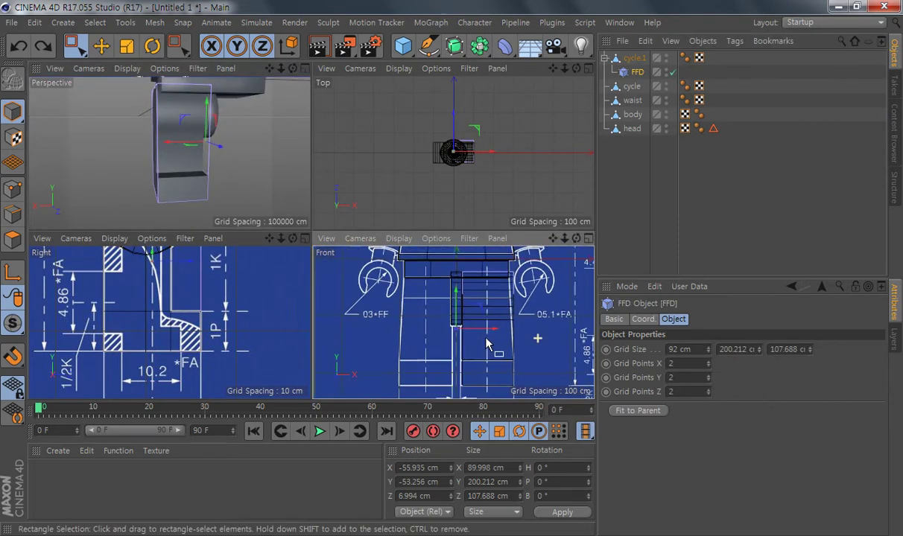
pyautogui.keyDown('ctrl'); pyautogui.click(638, 60); pyautogui.keyUp('ctrl')
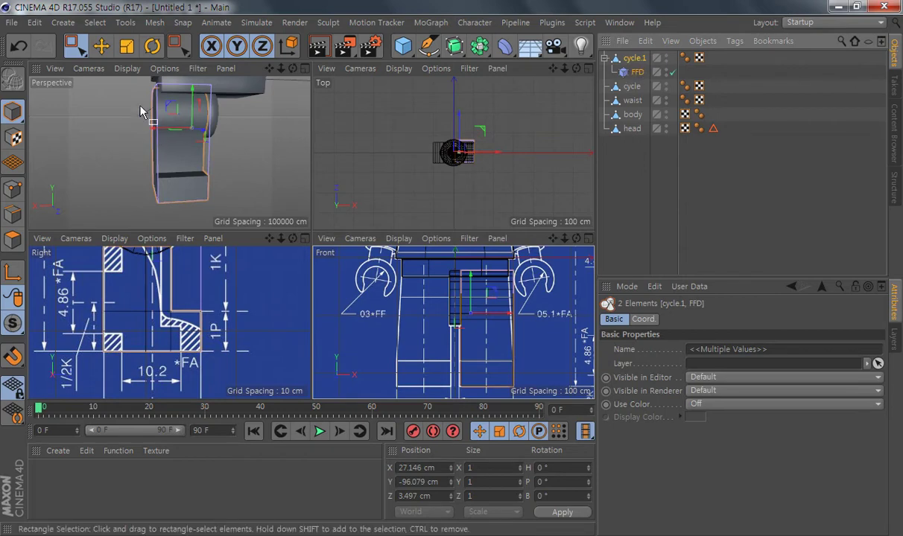
pyautogui.keyDown('alt'); pyautogui.moveTo(194, 159); pyautogui.dragTo(166, 161); pyautogui.keyUp('alt')
pyautogui.keyDown('alt'); pyautogui.moveTo(488, 313); pyautogui.dragTo(473, 318, button='middle'); pyautogui.keyUp('alt')
pyautogui.rightClick(637, 64)
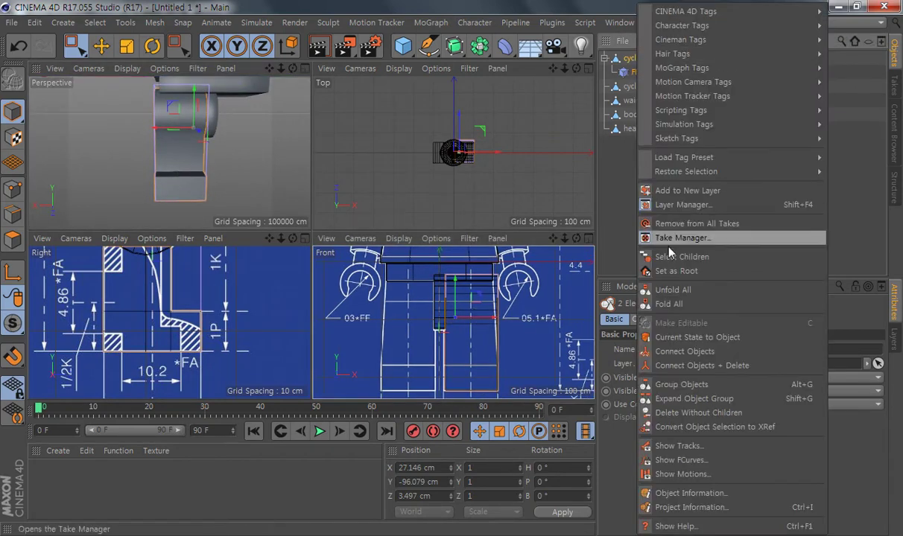
pyautogui.click(676, 347)
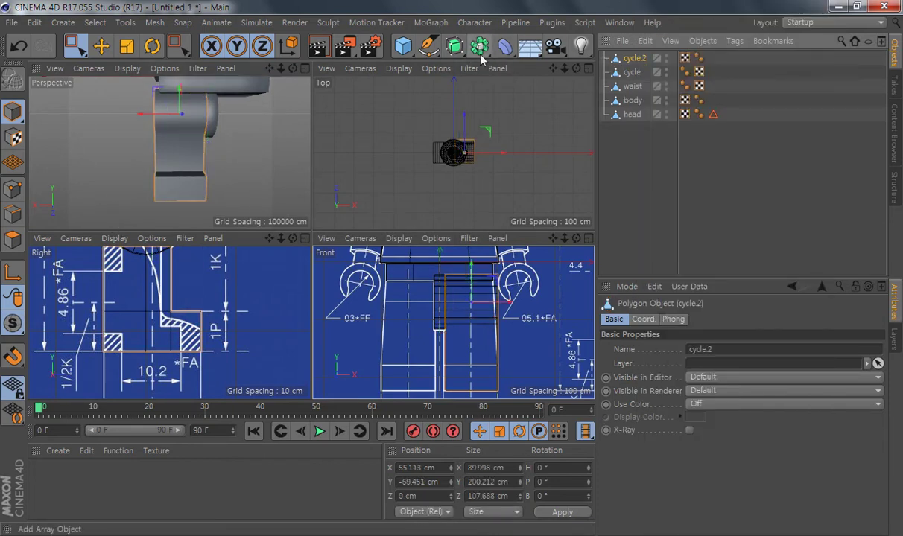
# Step: Add an FFD deformer as a child of cycle.2 with 2 × 2 × 2 grid points and fit it to the parent
pyautogui.click(505, 46)
pyautogui.click(244, 99)
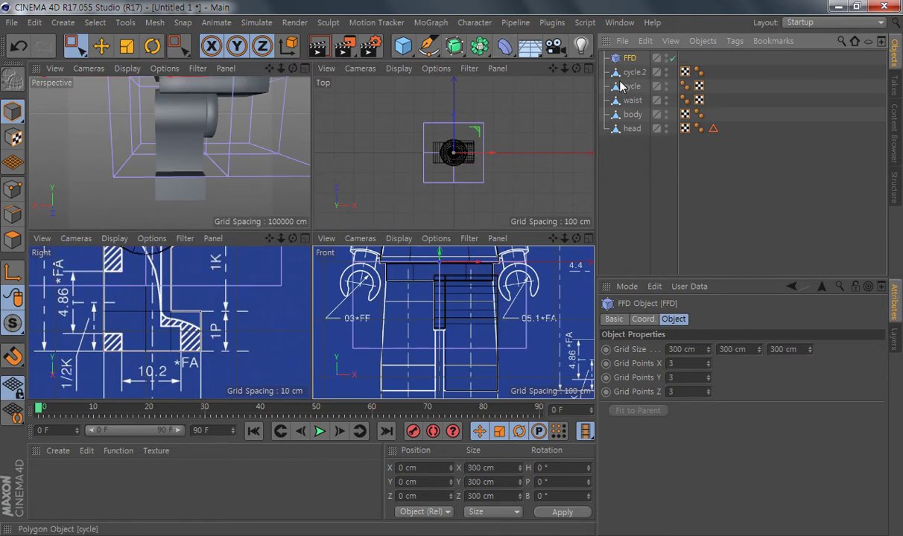
pyautogui.moveTo(642, 72); pyautogui.dragTo(642, 73)
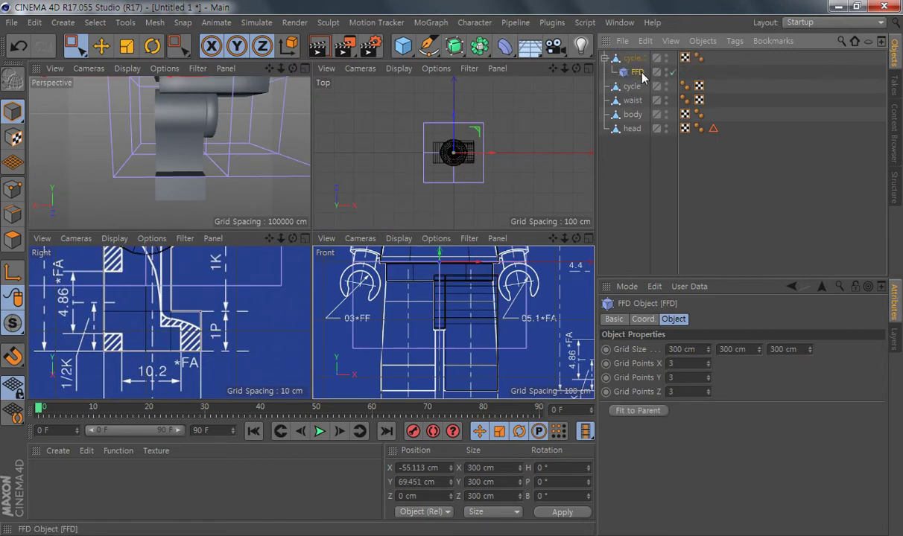
pyautogui.click(708, 366)
pyautogui.click(708, 394)
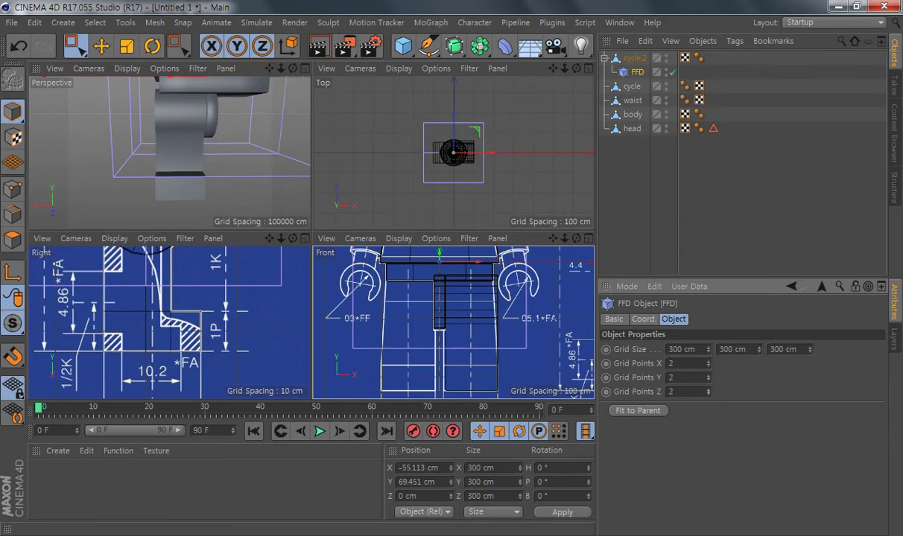
pyautogui.click(636, 411)
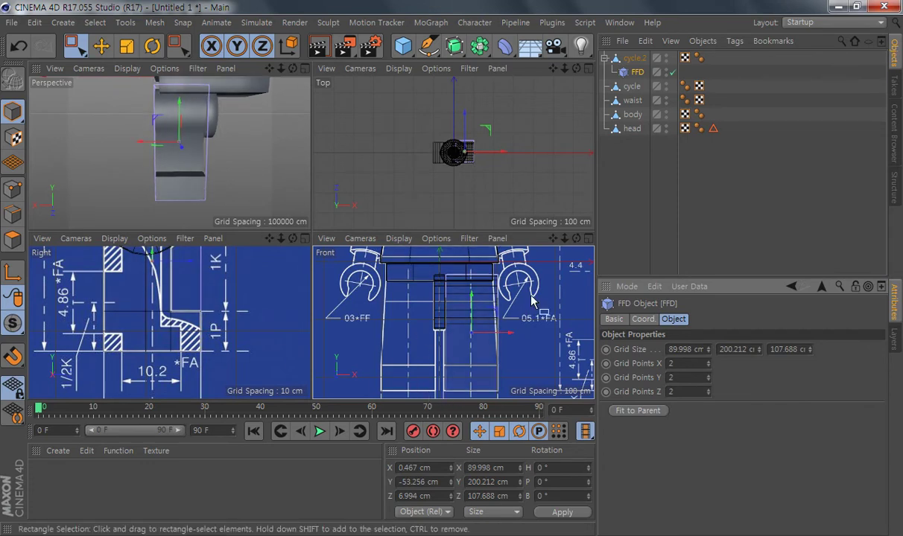
# Step: Raise the FFD deformer to about Y -6.6 cm in Model mode so its cage's lower edge meets the top of the foot
pyautogui.click(11, 113)
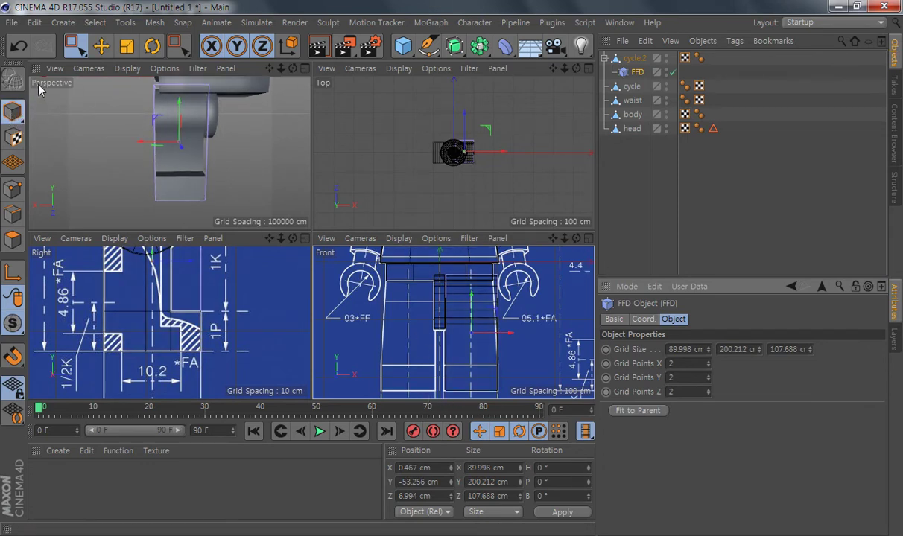
pyautogui.click(100, 47)
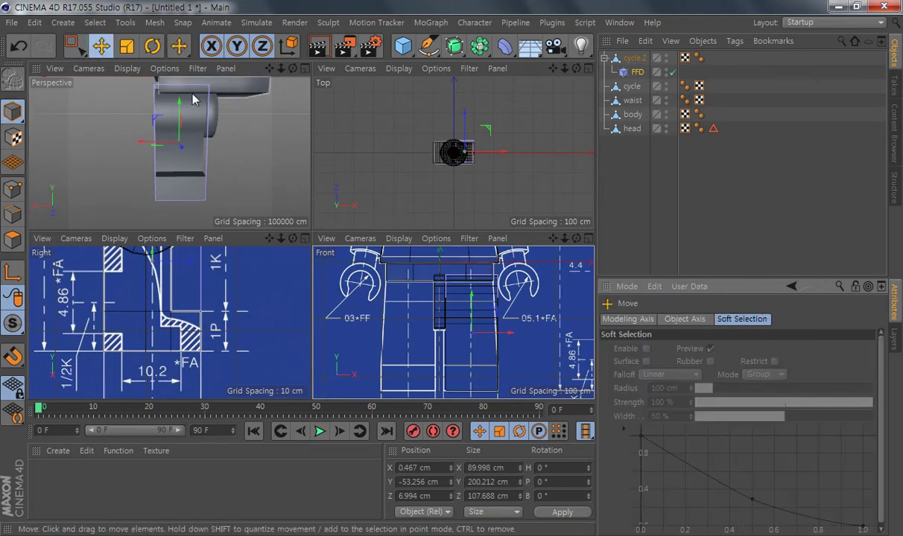
pyautogui.keyDown('alt'); pyautogui.moveTo(228, 203); pyautogui.dragTo(281, 195); pyautogui.keyUp('alt')
pyautogui.moveTo(139, 114); pyautogui.dragTo(139, 89)
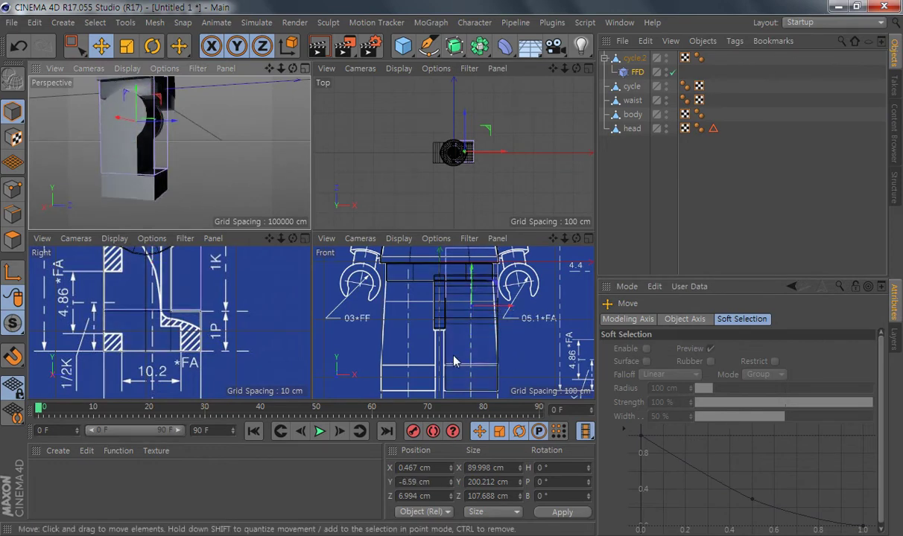
pyautogui.scroll(6, 456, 362)
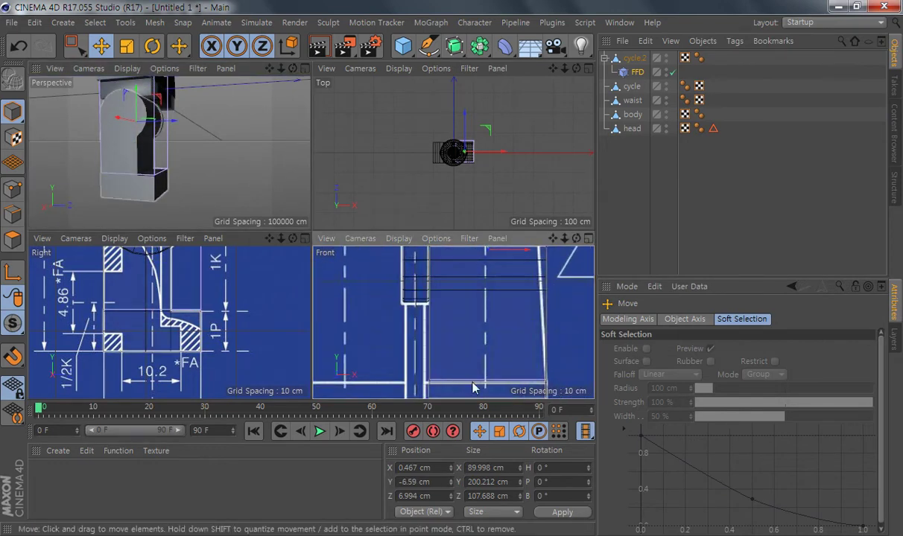
pyautogui.keyDown('alt'); pyautogui.moveTo(160, 185); pyautogui.dragTo(227, 173); pyautogui.keyUp('alt')
pyautogui.moveTo(560, 341)
pyautogui.keyDown('alt'); pyautogui.mouseDown(button='middle')
pyautogui.moveTo(537, 283)
pyautogui.moveTo(528, 339)
pyautogui.moveTo(497, 316)
pyautogui.mouseUp(button='middle'); pyautogui.keyUp('alt')
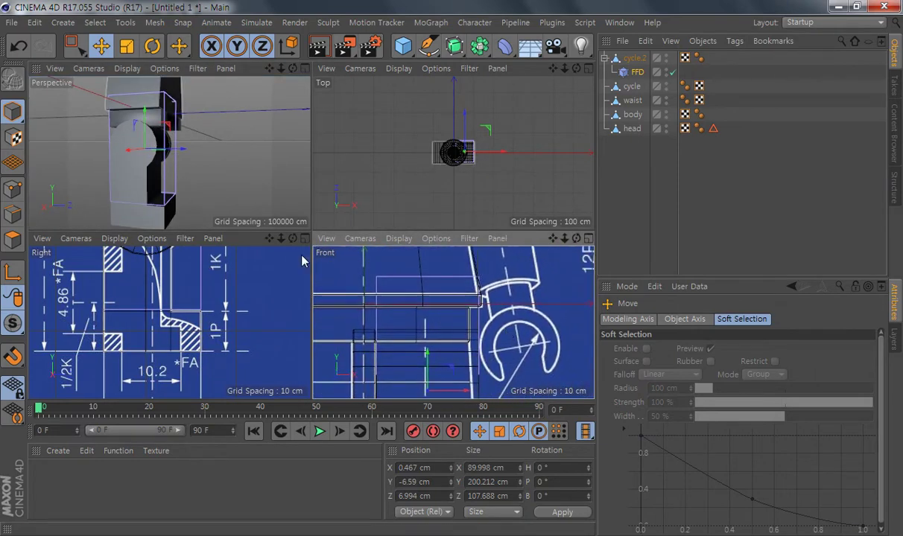
# Step: Pull the FFD cage's upper outer points inward to about X 33.9 cm to taper the leg above the foot
pyautogui.click(18, 190)
pyautogui.click(74, 46)
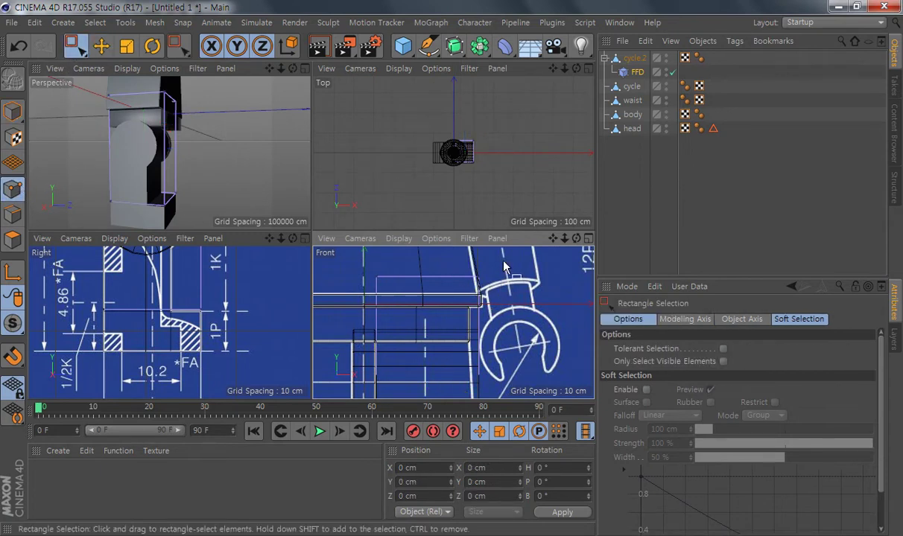
pyautogui.moveTo(502, 293); pyautogui.dragTo(506, 287)
pyautogui.scroll(10, 152, 132)
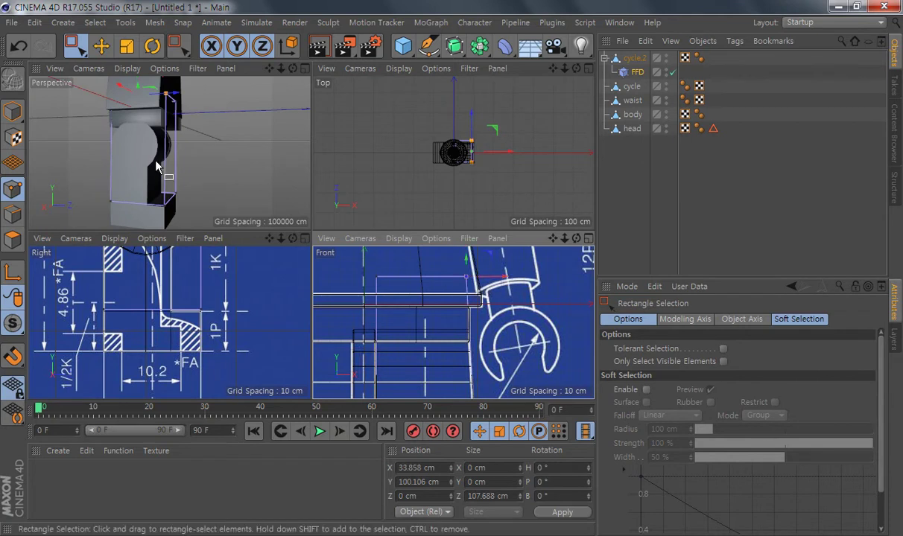
pyautogui.scroll(-5, 264, 144)
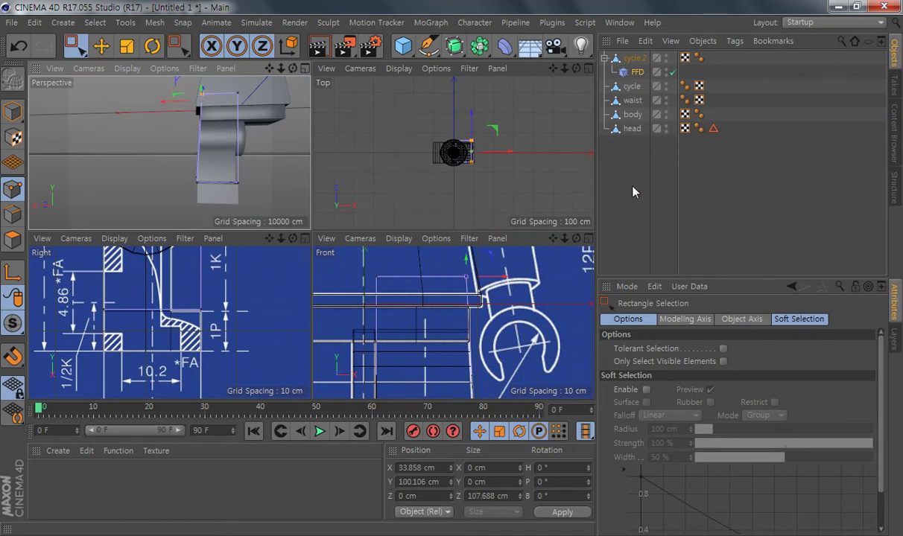
# Step: Merge cycle.2 and its FFD deformer into one mesh with Connect Objects + Delete
pyautogui.keyDown('shift'); pyautogui.click(630, 70); pyautogui.keyUp('shift')
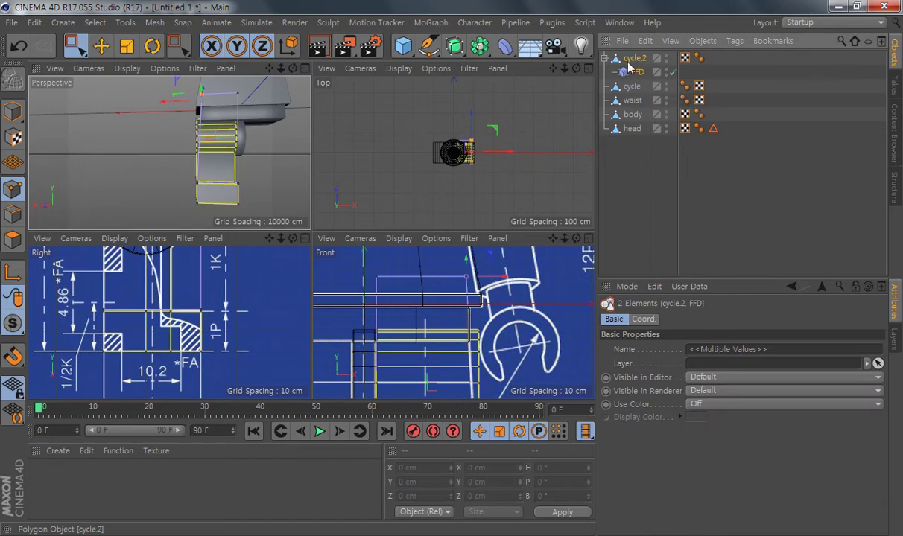
pyautogui.rightClick(640, 64)
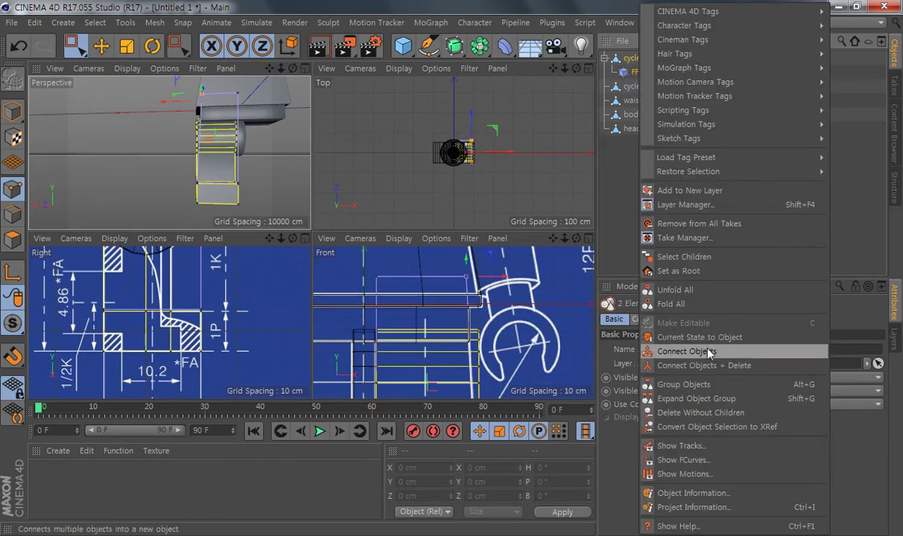
pyautogui.click(694, 364)
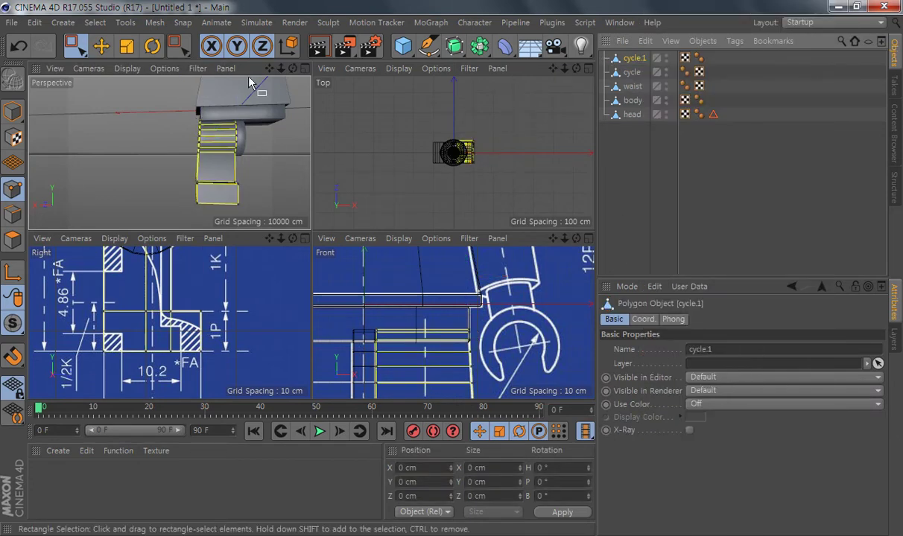
# Step: Add a Bevel deformer as a child of cycle.1 and restrict it by angle with Use Angle
pyautogui.keyDown('alt'); pyautogui.moveTo(195, 177); pyautogui.dragTo(262, 206); pyautogui.keyUp('alt')
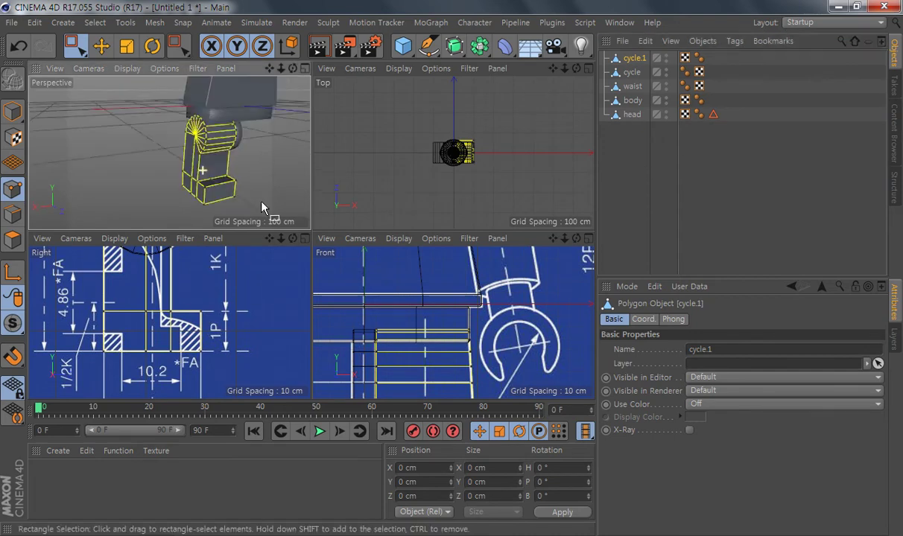
pyautogui.keyDown('alt'); pyautogui.moveTo(212, 192); pyautogui.dragTo(268, 193, button='right'); pyautogui.keyUp('alt')
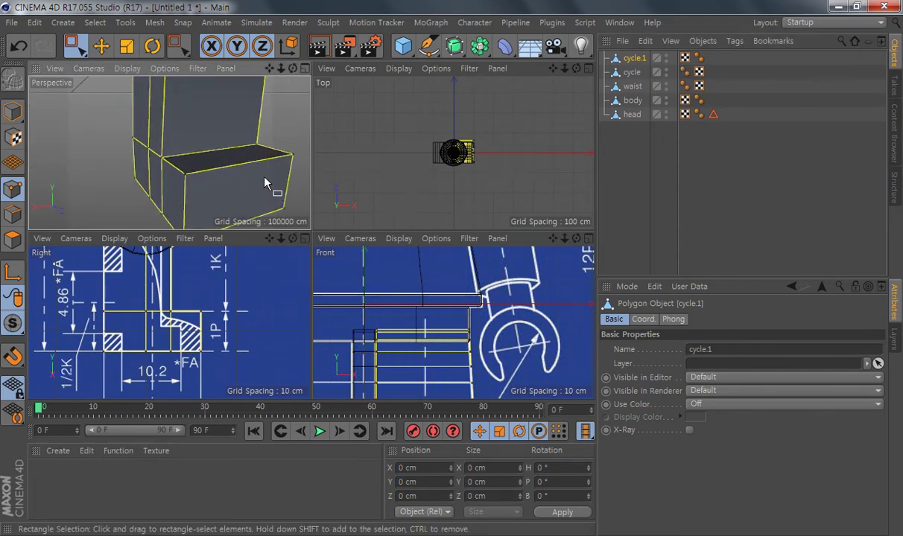
pyautogui.click(506, 46)
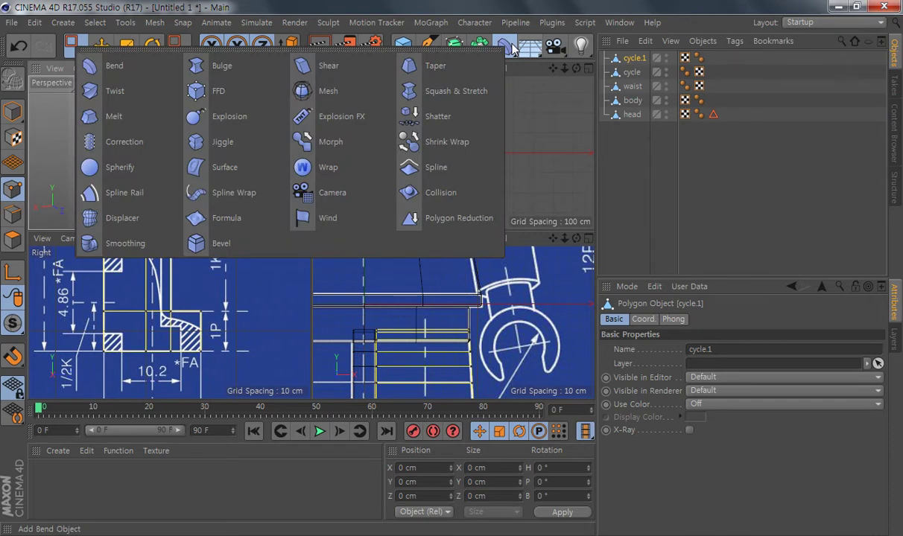
pyautogui.click(208, 244)
pyautogui.moveTo(637, 74); pyautogui.dragTo(638, 74)
pyautogui.scroll(3, 227, 175)
pyautogui.moveTo(228, 175)
pyautogui.keyDown('alt'); pyautogui.mouseDown()
pyautogui.moveTo(228, 157)
pyautogui.moveTo(268, 128)
pyautogui.moveTo(237, 190)
pyautogui.mouseUp(); pyautogui.keyUp('alt')
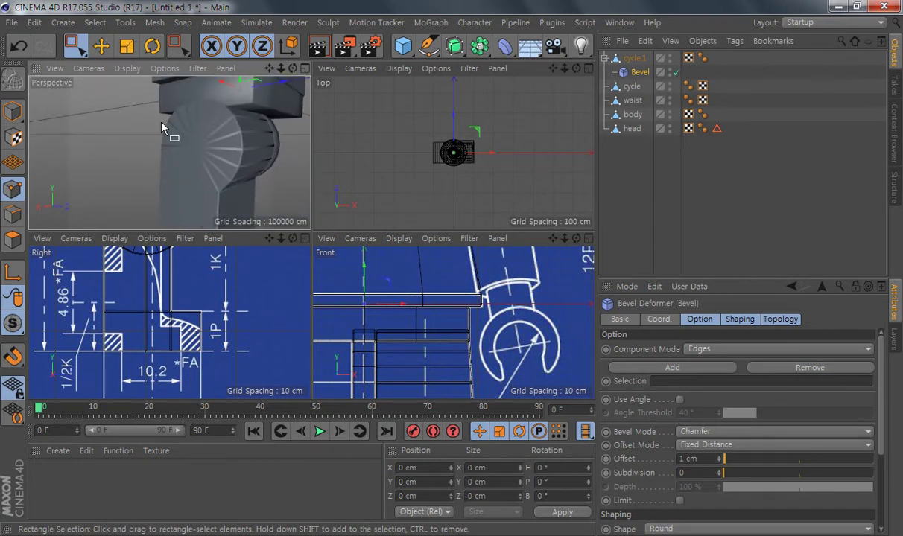
pyautogui.scroll(3, 392, 332)
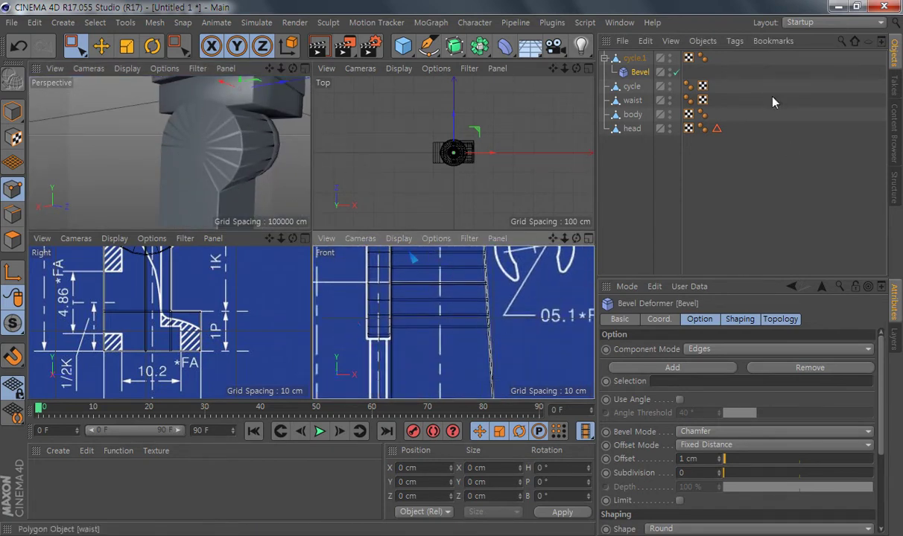
pyautogui.click(679, 400)
pyautogui.keyDown('alt'); pyautogui.moveTo(287, 197); pyautogui.dragTo(277, 134); pyautogui.keyUp('alt')
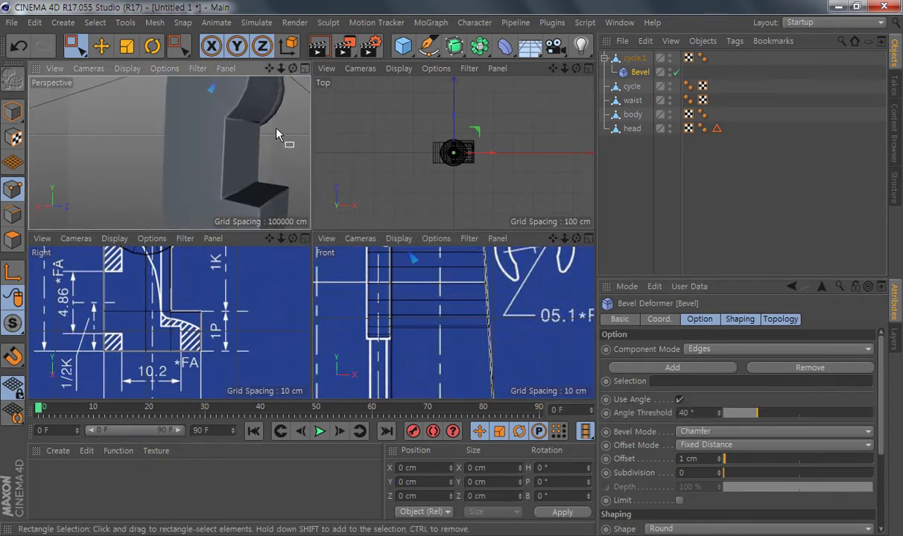
# Step: Merge cycle.1 and its Bevel deformer with Connect Objects + Delete and rename the result leg.R
pyautogui.click(607, 56)
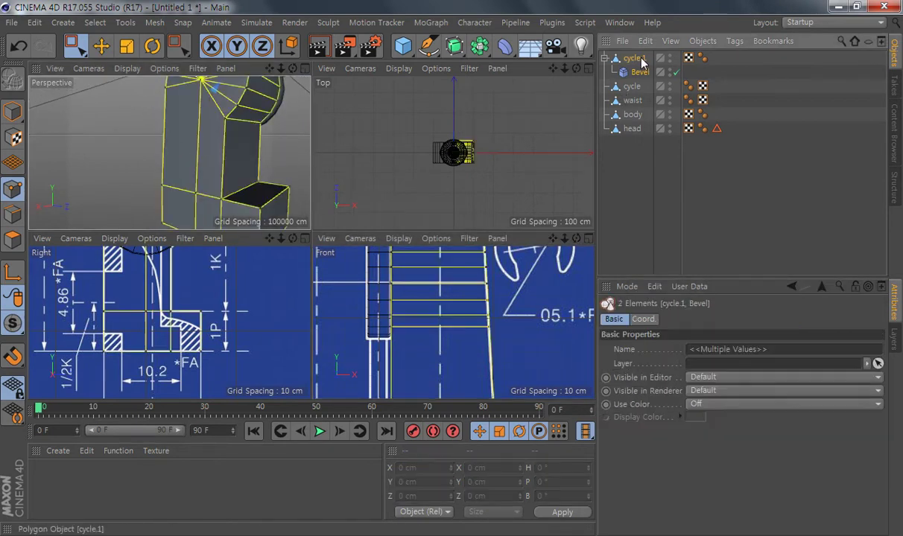
pyautogui.rightClick(607, 56)
pyautogui.click(701, 366)
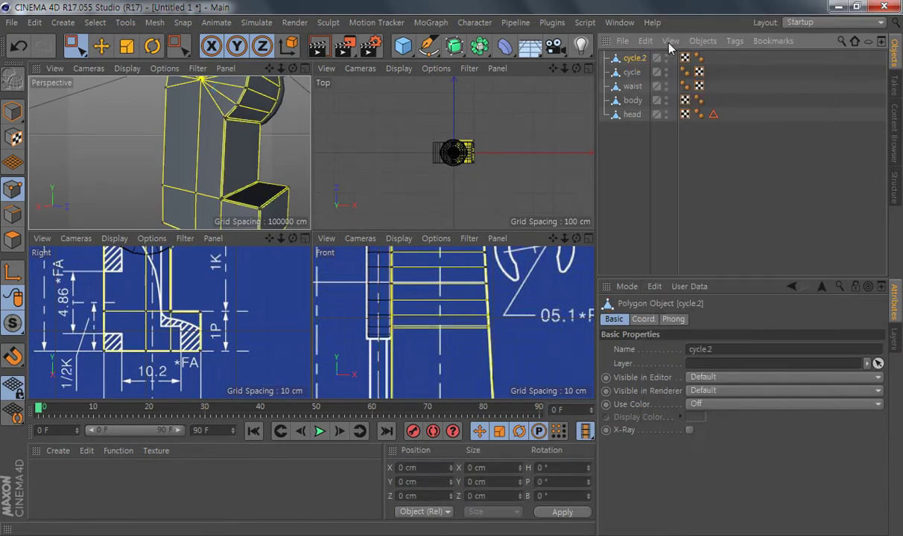
pyautogui.doubleClick(635, 58)
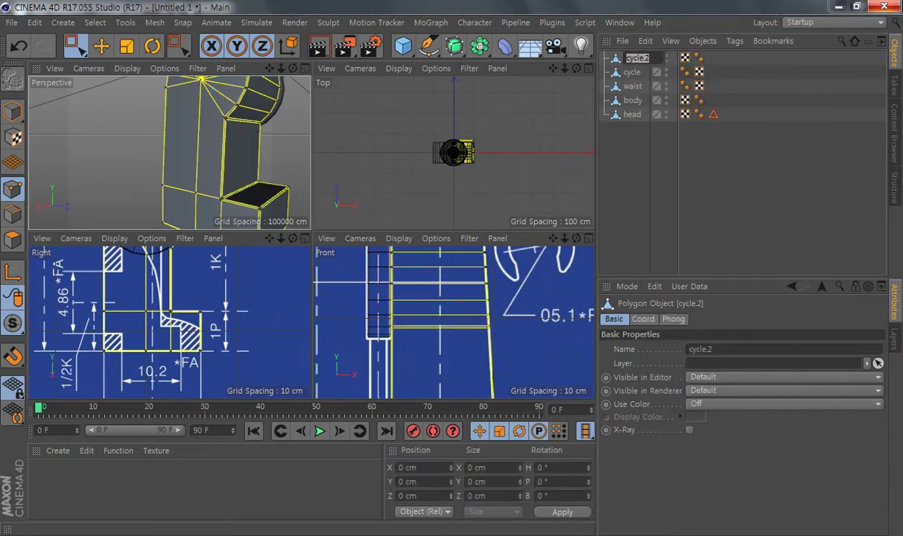
pyautogui.write('leg.R')
pyautogui.press('Return')
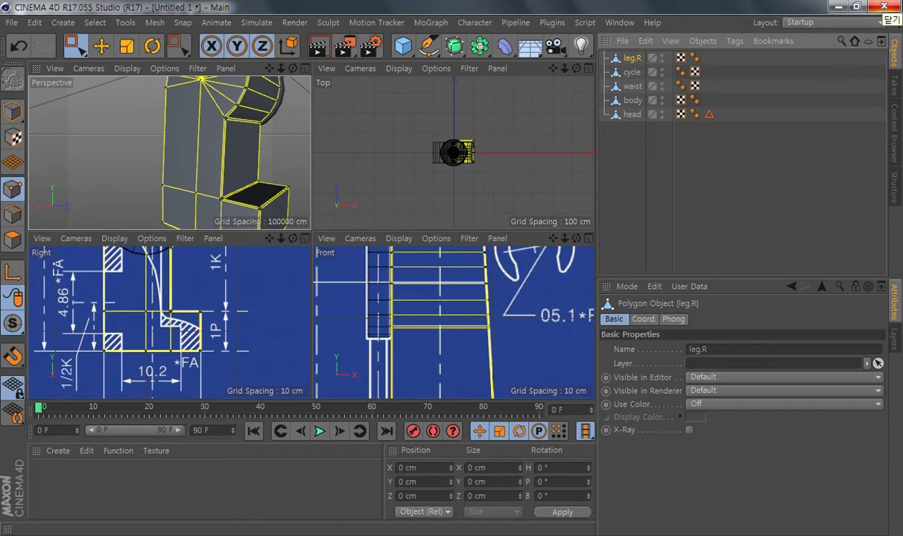
pyautogui.scroll(-4, 211, 164)
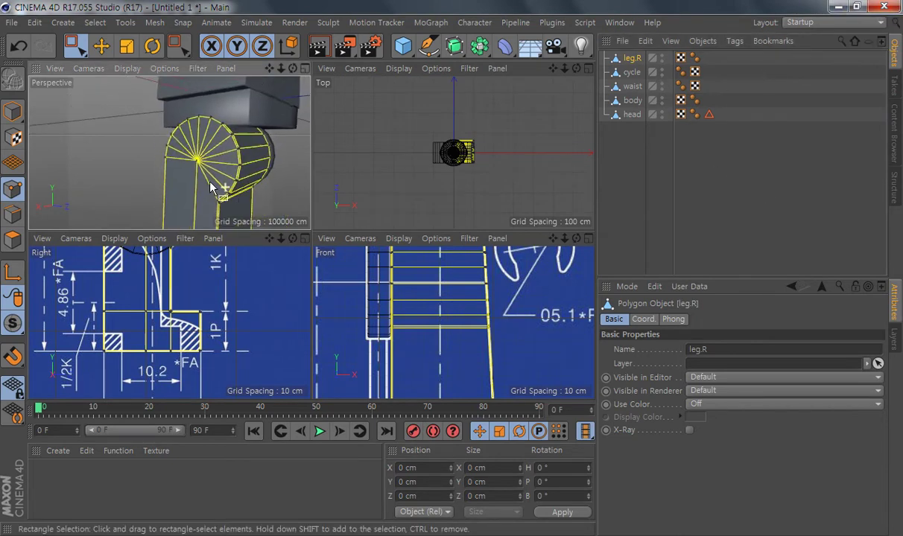
pyautogui.scroll(-4, 149, 291)
pyautogui.scroll(6, 179, 306)
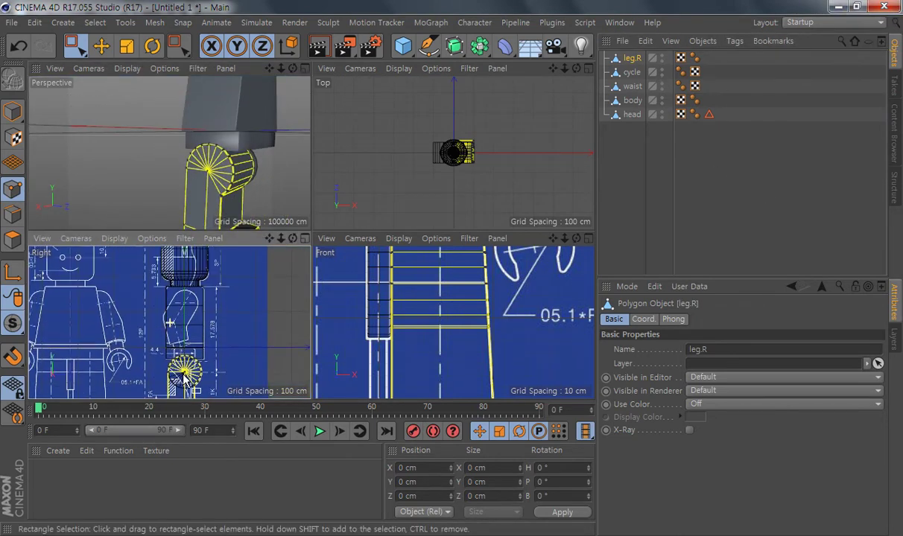
# Step: Add a cube and move it clear of the body to about X 225, Y 69, Z 180 cm
pyautogui.middleClick(217, 327)
pyautogui.keyDown('alt'); pyautogui.moveTo(375, 329); pyautogui.dragTo(348, 289, button='middle'); pyautogui.keyUp('alt')
pyautogui.keyDown('alt'); pyautogui.moveTo(425, 215); pyautogui.dragTo(393, 243, button='middle'); pyautogui.keyUp('alt')
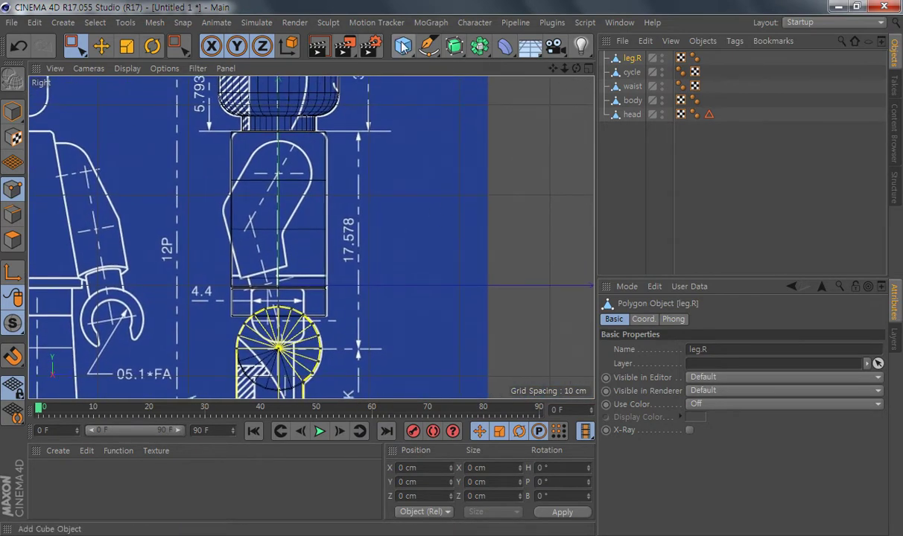
pyautogui.click(403, 46)
pyautogui.press('e')
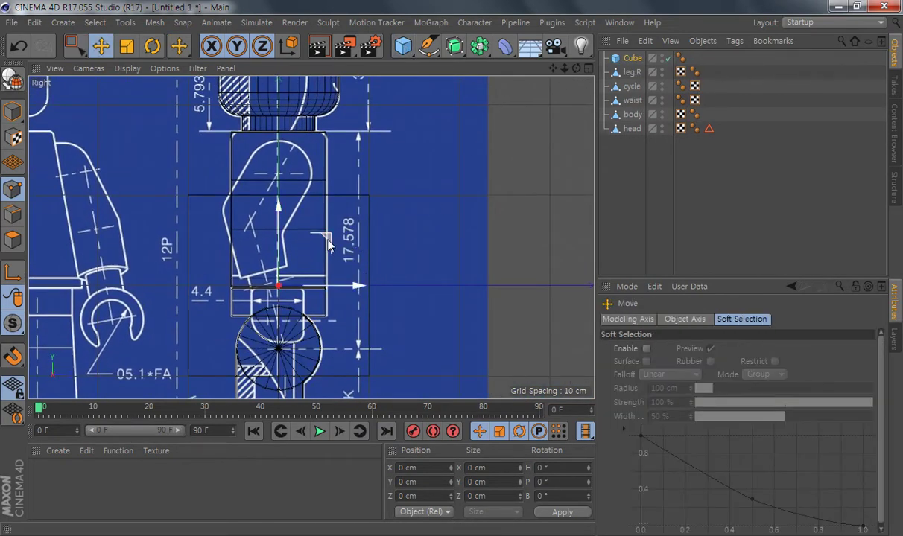
pyautogui.click(4, 109)
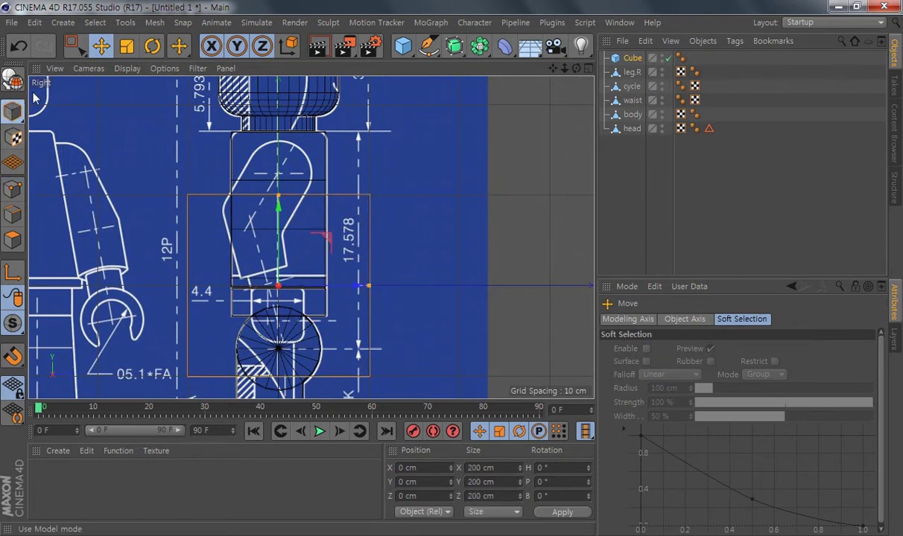
pyautogui.moveTo(336, 236); pyautogui.dragTo(467, 163)
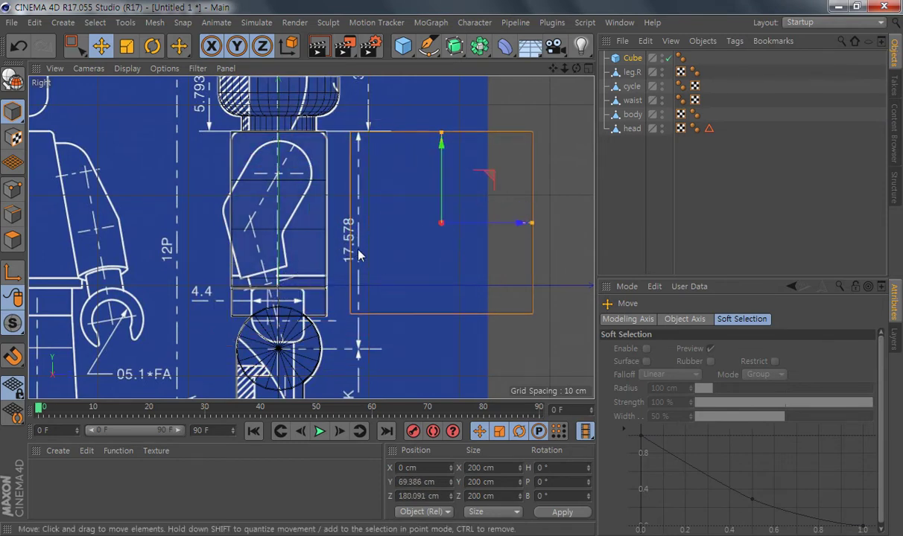
pyautogui.middleClick(412, 256)
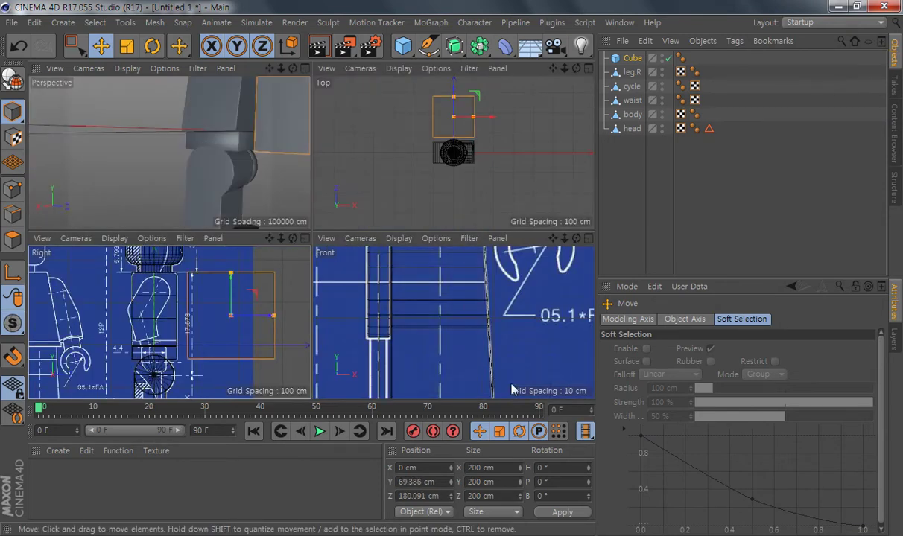
pyautogui.scroll(-6, 490, 363)
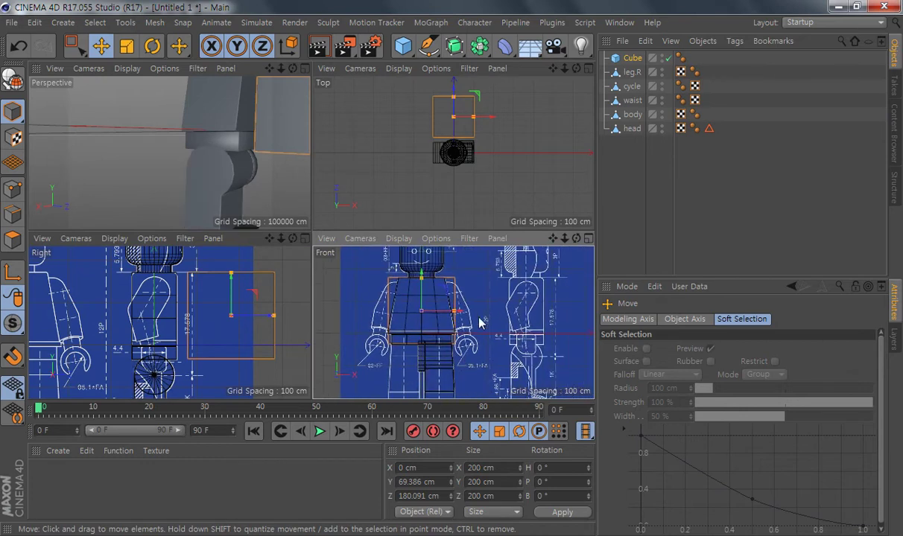
pyautogui.moveTo(479, 322); pyautogui.dragTo(536, 325)
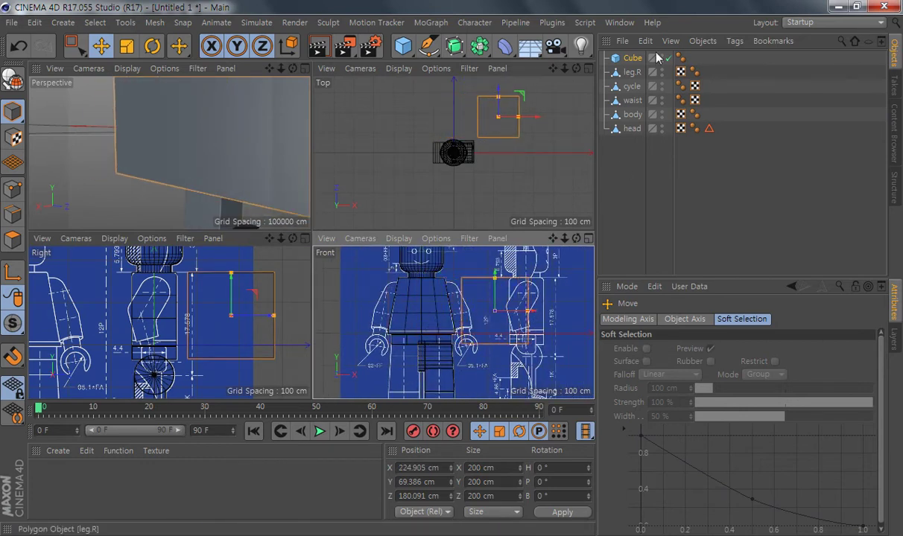
# Step: Set the cube's Y segments to 2 and convert the cube into an editable polygon object
pyautogui.middleClick(484, 307)
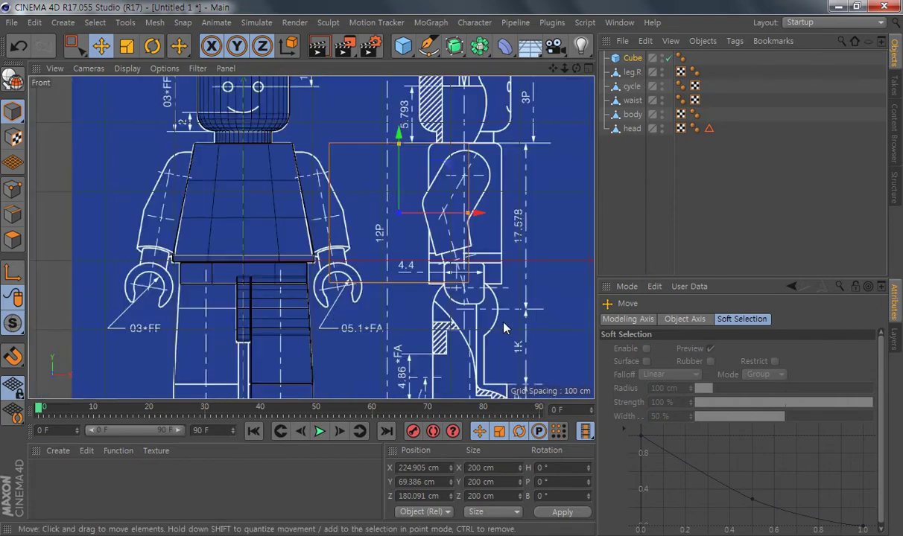
pyautogui.click(633, 58)
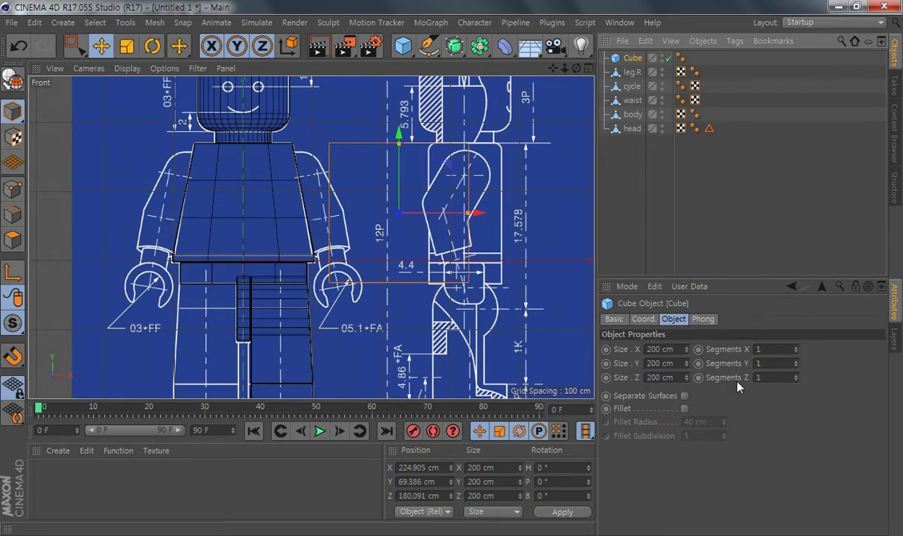
pyautogui.click(795, 362)
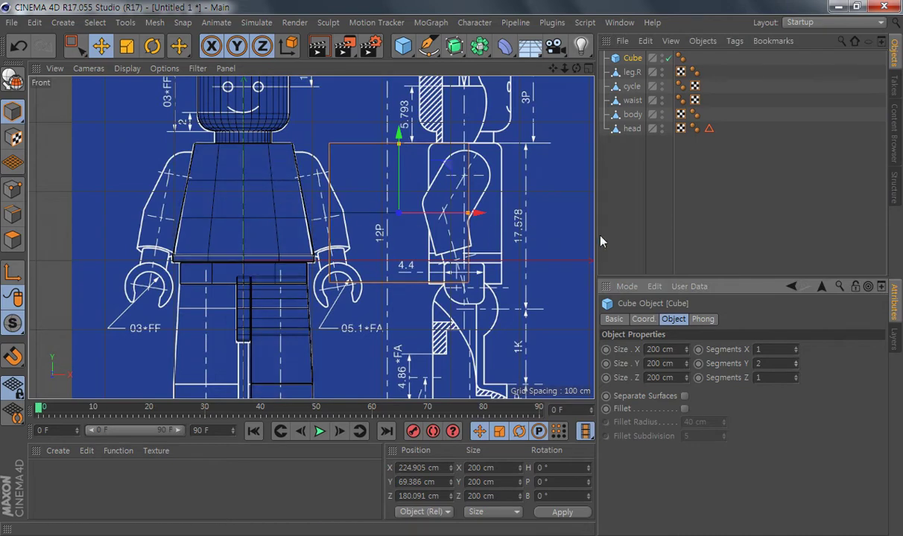
pyautogui.middleClick(371, 274)
pyautogui.middleClick(222, 353)
pyautogui.moveTo(372, 284); pyautogui.dragTo(335, 220, button='middle')
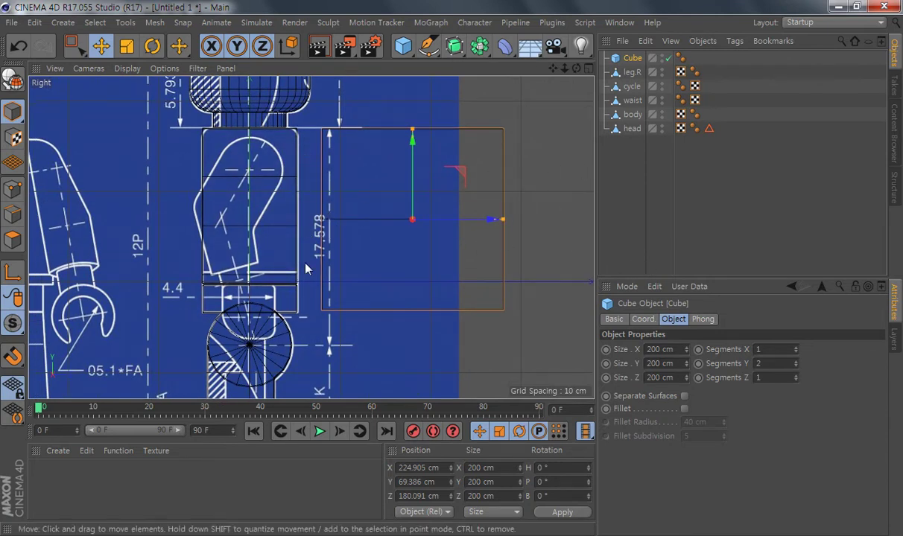
pyautogui.click(12, 82)
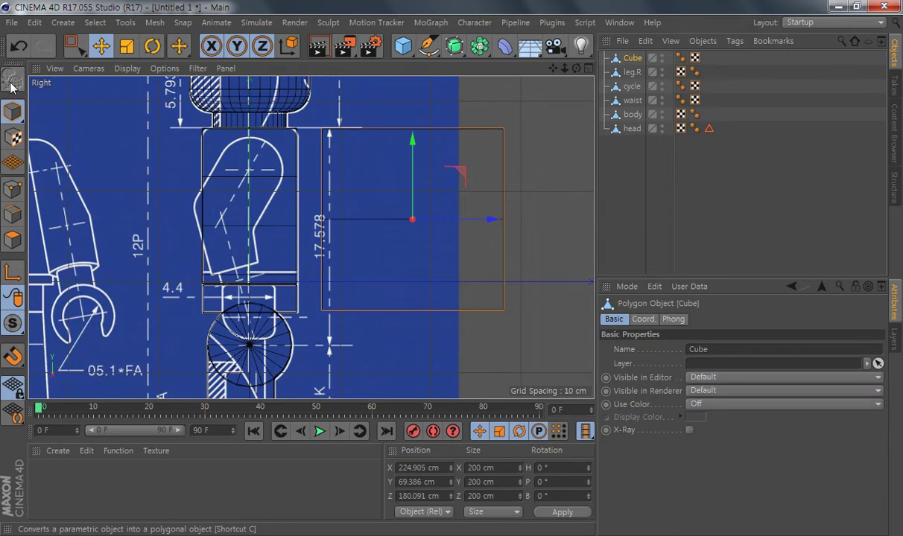
# Step: Move the cube's three point rows on the negative Z side onto the matching outline of the blueprint arm in the side view
pyautogui.click(15, 187)
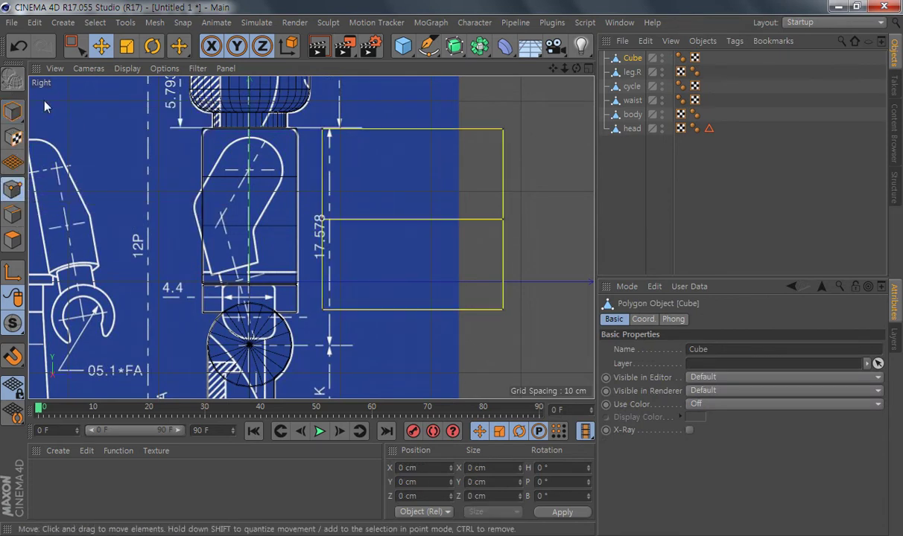
pyautogui.click(72, 46)
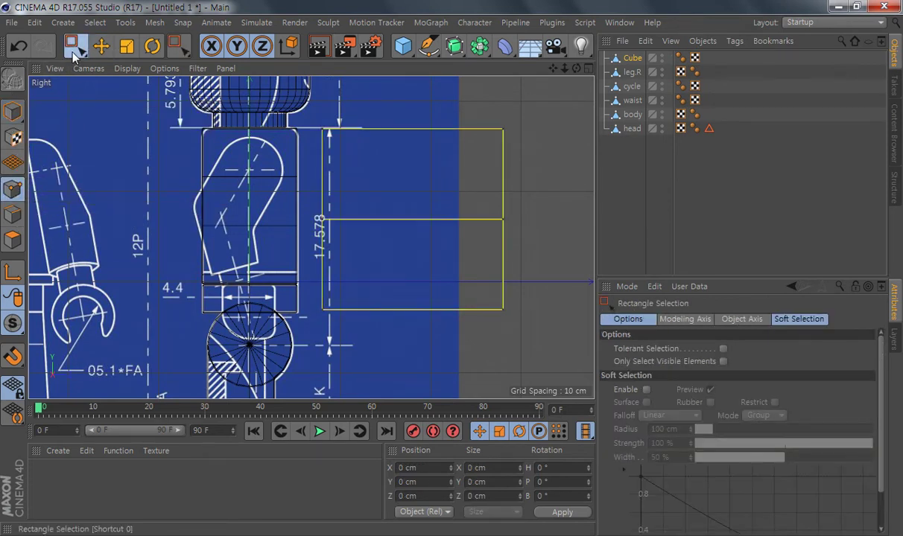
pyautogui.moveTo(310, 107); pyautogui.dragTo(336, 153)
pyautogui.scroll(5, 383, 196)
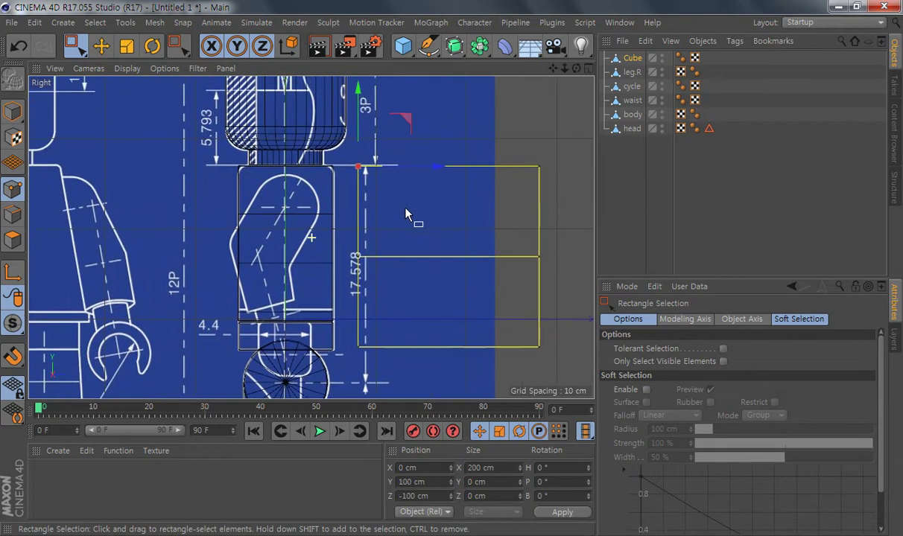
pyautogui.keyDown('alt'); pyautogui.moveTo(459, 263); pyautogui.dragTo(440, 233, button='middle'); pyautogui.keyUp('alt')
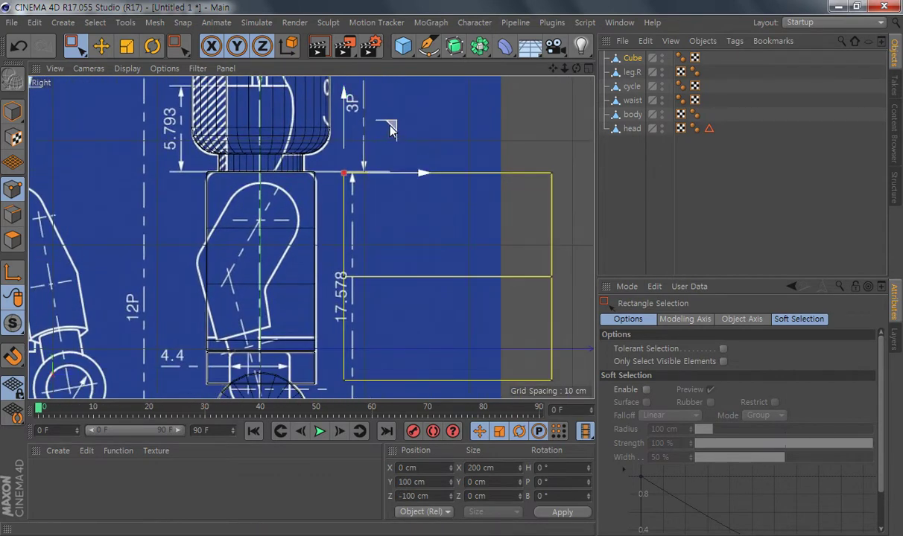
pyautogui.moveTo(345, 174); pyautogui.dragTo(225, 236)
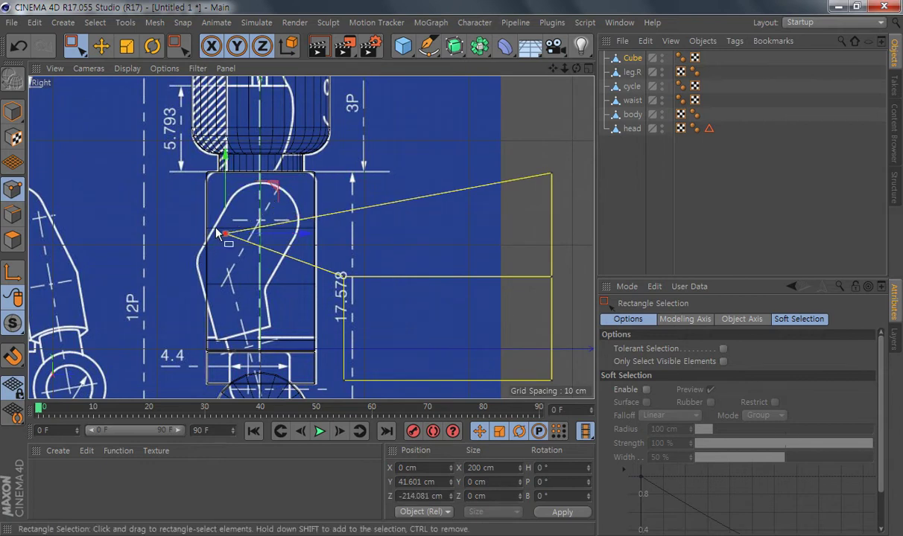
pyautogui.moveTo(244, 218); pyautogui.dragTo(281, 153)
pyautogui.moveTo(385, 239); pyautogui.dragTo(246, 214)
pyautogui.keyDown('alt'); pyautogui.moveTo(360, 327); pyautogui.dragTo(371, 290, button='middle'); pyautogui.keyUp('alt')
pyautogui.moveTo(372, 318); pyautogui.dragTo(342, 349)
pyautogui.moveTo(403, 300); pyautogui.dragTo(275, 258)
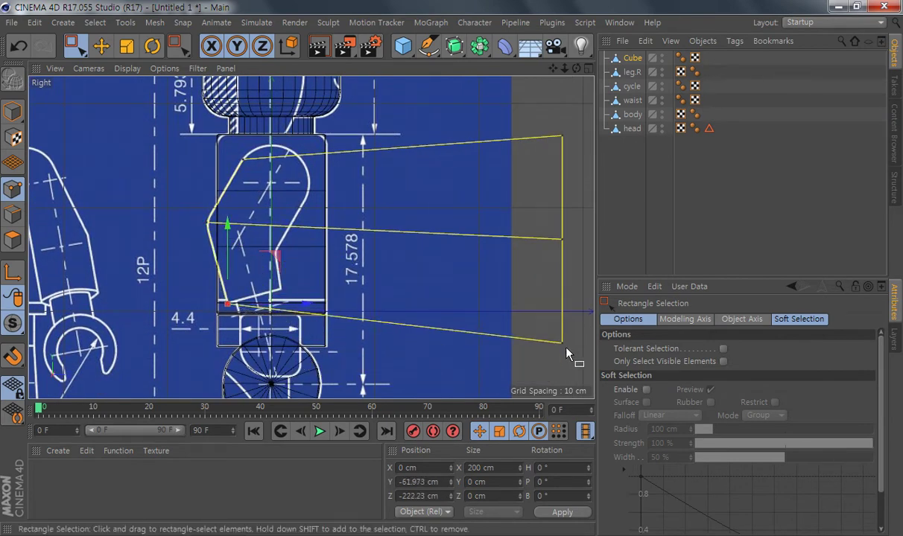
# Step: Move the three point rows on the cube's positive Z side onto the opposite outline of the blueprint arm
pyautogui.moveTo(539, 370); pyautogui.dragTo(540, 370)
pyautogui.keyDown('alt'); pyautogui.moveTo(567, 312); pyautogui.dragTo(506, 305, button='middle'); pyautogui.keyUp('alt')
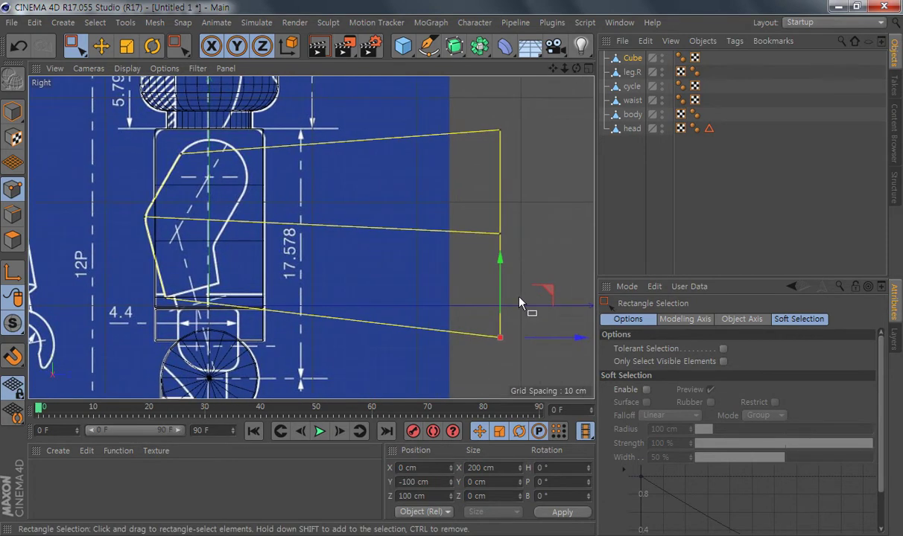
pyautogui.moveTo(544, 291); pyautogui.dragTo(264, 235)
pyautogui.moveTo(526, 193); pyautogui.dragTo(486, 247)
pyautogui.moveTo(549, 190); pyautogui.dragTo(262, 200)
pyautogui.moveTo(444, 182); pyautogui.dragTo(295, 145)
# Step: Cut three lengthwise loops through the arm block with the Knife in Loop mode, one central and one near each side edge
pyautogui.keyDown('alt'); pyautogui.moveTo(283, 263); pyautogui.dragTo(429, 254, button='middle'); pyautogui.keyUp('alt')
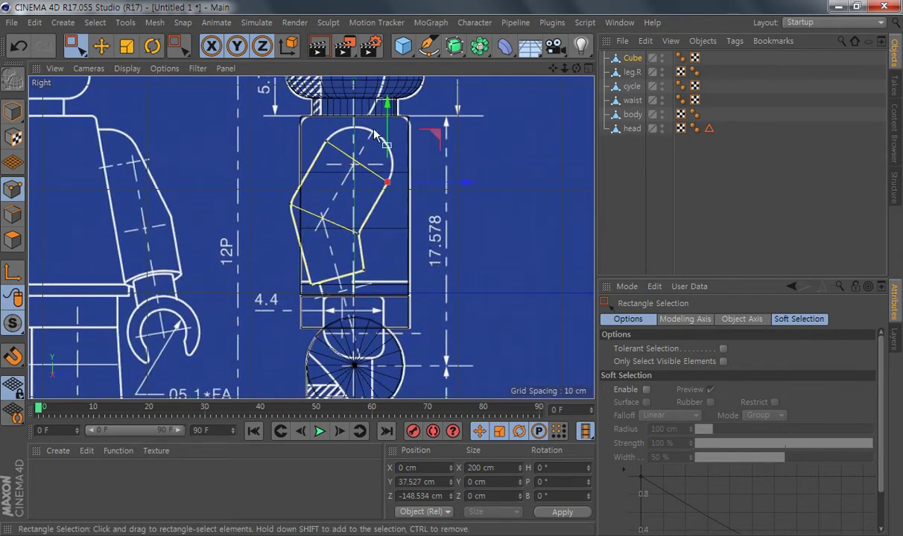
pyautogui.keyDown('alt'); pyautogui.moveTo(378, 133); pyautogui.dragTo(378, 182, button='middle'); pyautogui.keyUp('alt')
pyautogui.keyDown('alt'); pyautogui.moveTo(351, 252); pyautogui.dragTo(393, 266, button='right'); pyautogui.keyUp('alt')
pyautogui.moveTo(377, 299)
pyautogui.keyDown('alt'); pyautogui.mouseDown(button='middle')
pyautogui.moveTo(379, 276)
pyautogui.moveTo(403, 266)
pyautogui.mouseUp(button='middle'); pyautogui.keyUp('alt')
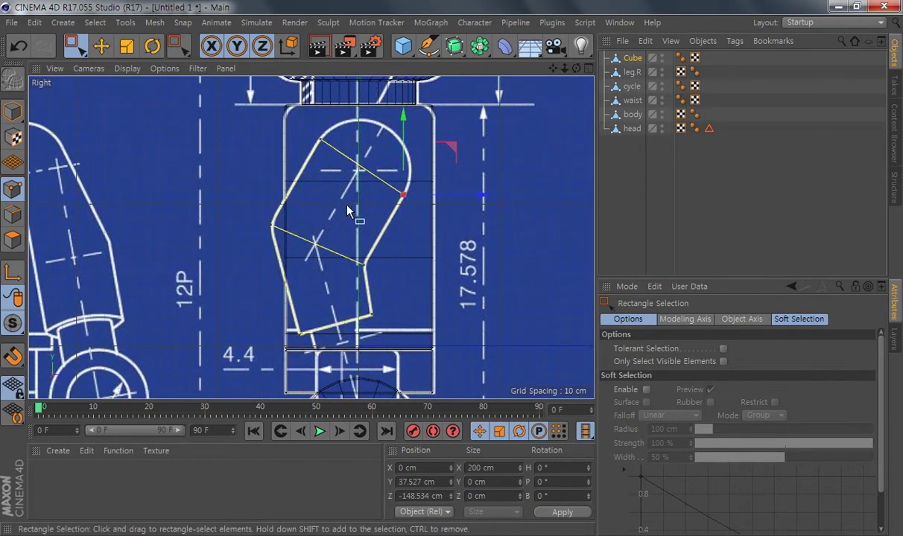
pyautogui.rightClick(479, 238)
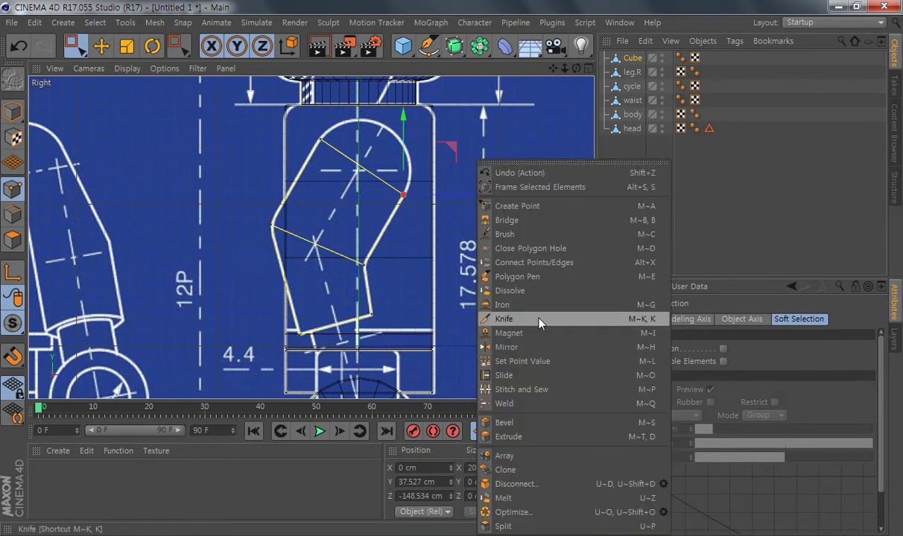
pyautogui.click(507, 319)
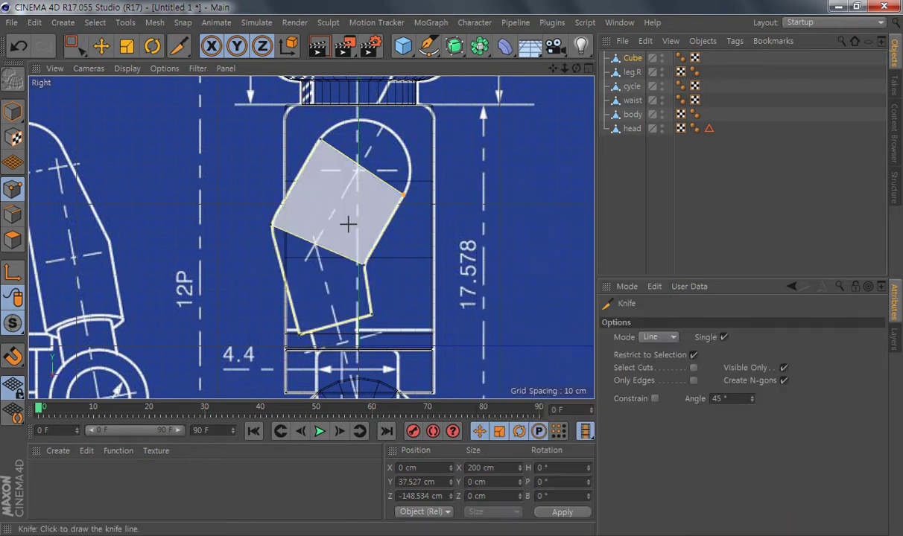
pyautogui.click(675, 339)
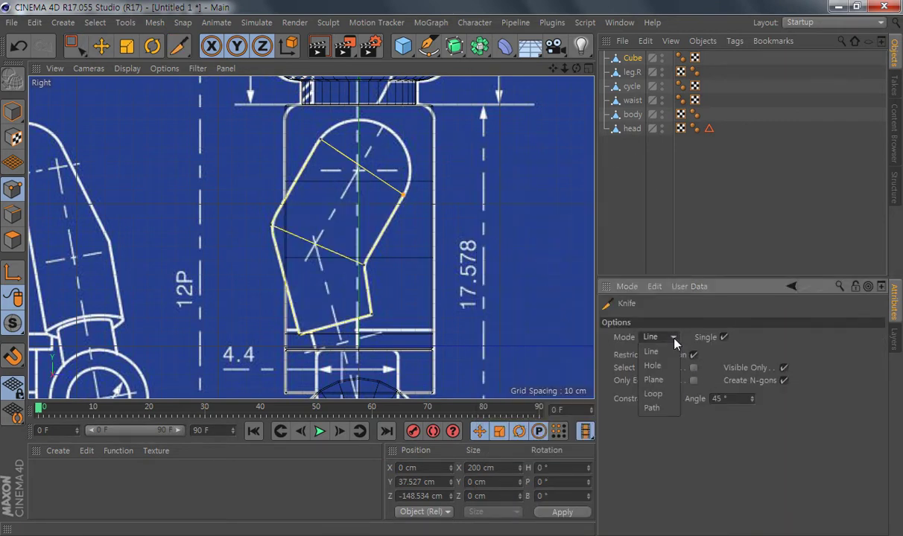
pyautogui.click(665, 394)
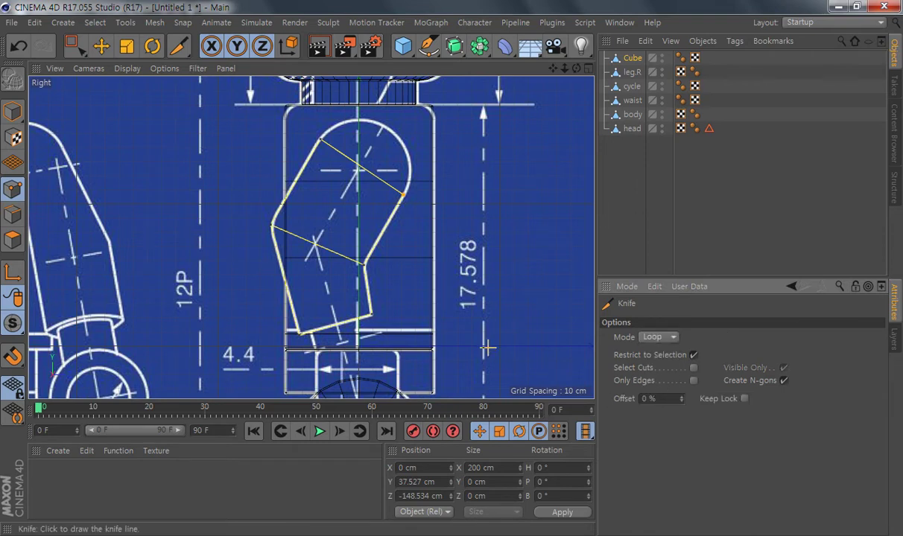
pyautogui.middleClick(392, 263)
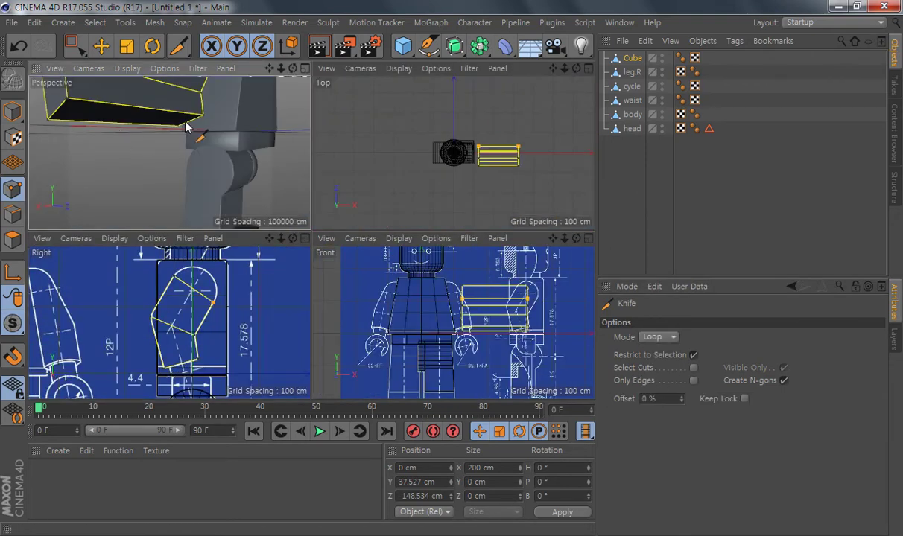
pyautogui.keyDown('alt'); pyautogui.moveTo(185, 125); pyautogui.dragTo(195, 192); pyautogui.keyUp('alt')
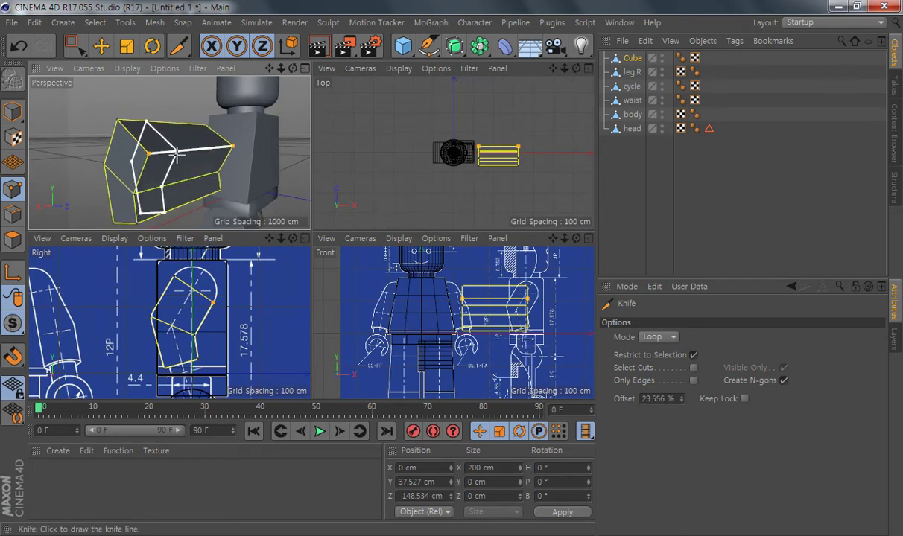
pyautogui.middleClick(187, 329)
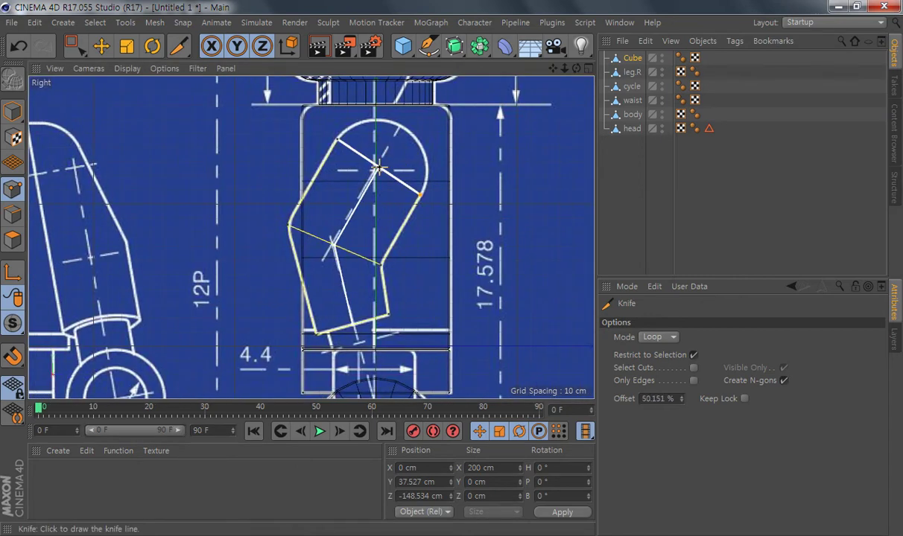
pyautogui.click(380, 167)
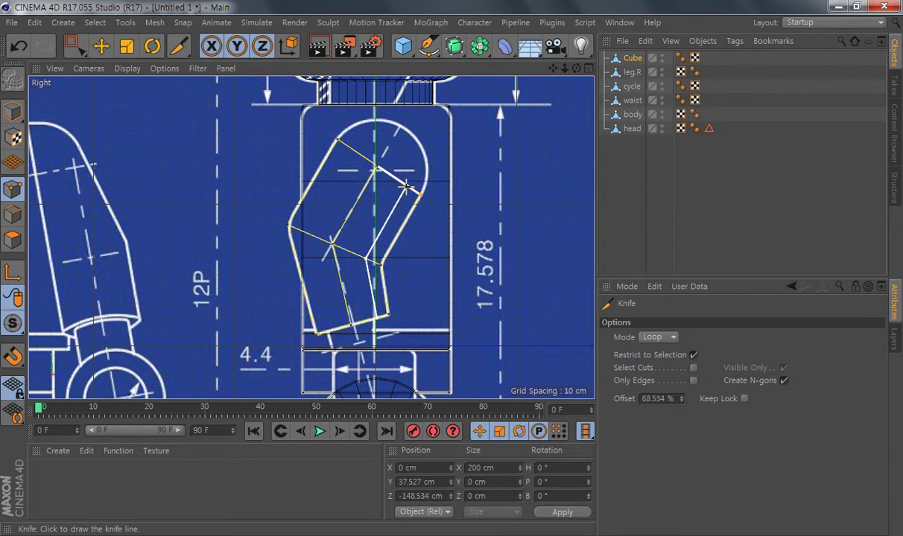
pyautogui.click(406, 190)
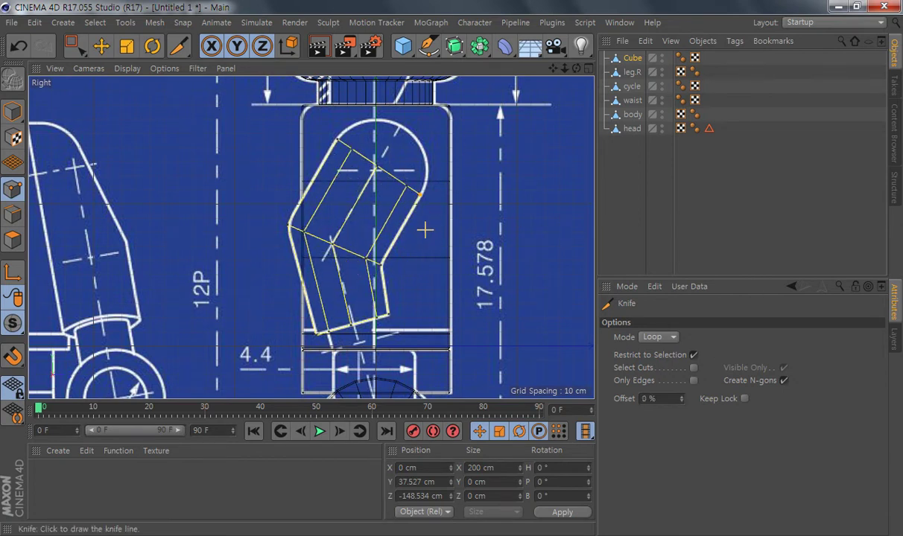
# Step: Move the upper points of the arm block onto the blueprint's curved outline to round the shoulder
pyautogui.click(74, 47)
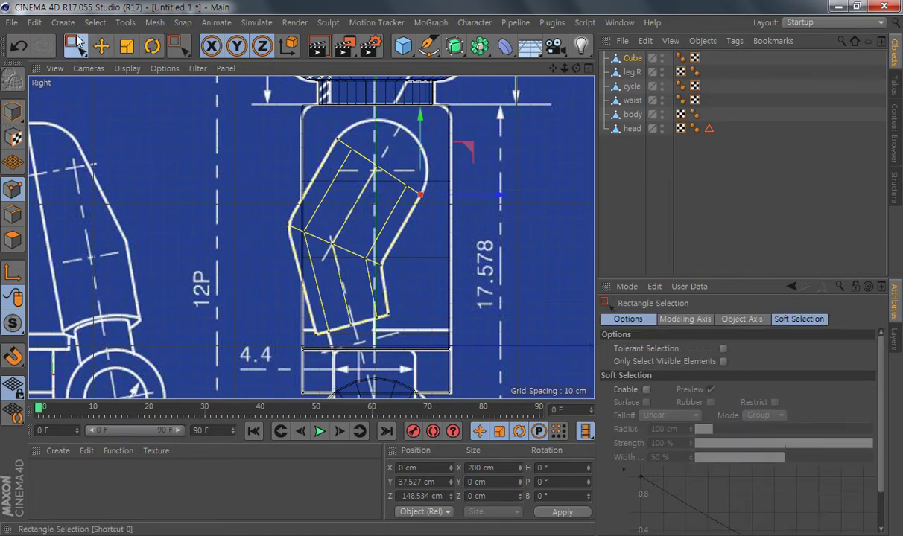
pyautogui.scroll(5, 385, 200)
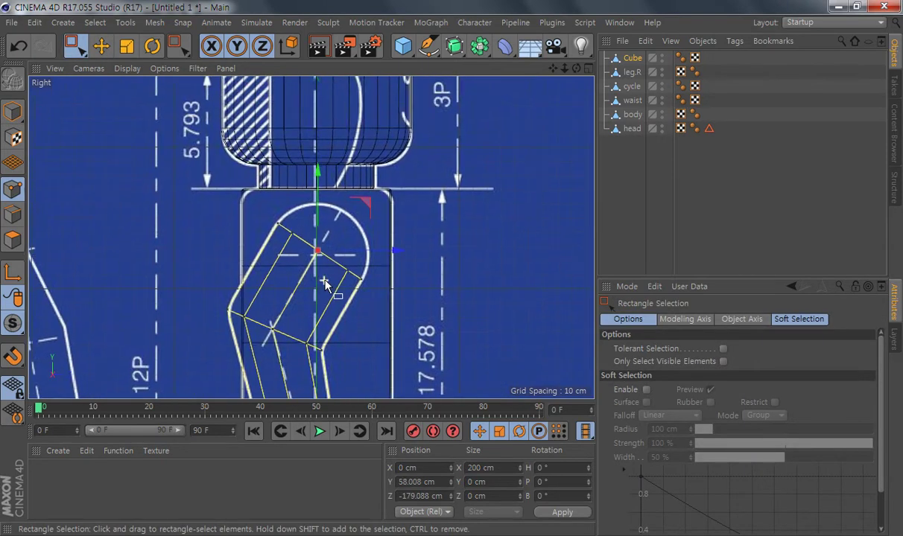
pyautogui.moveTo(362, 180); pyautogui.dragTo(404, 107)
pyautogui.moveTo(383, 239); pyautogui.dragTo(355, 274)
pyautogui.moveTo(418, 214); pyautogui.dragTo(447, 159)
pyautogui.moveTo(284, 192); pyautogui.dragTo(247, 209)
pyautogui.moveTo(316, 148); pyautogui.dragTo(346, 132)
pyautogui.scroll(-4, 365, 246)
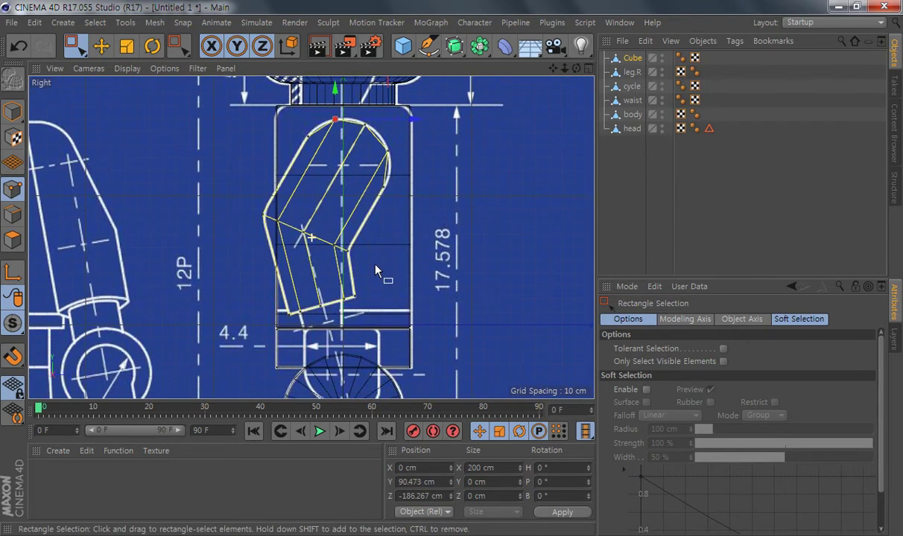
# Step: Move the point columns at both ends of the arm block in the front view to narrow it to the blueprint arm, outer end about X -71.7 cm
pyautogui.middleClick(323, 230)
pyautogui.moveTo(240, 174)
pyautogui.keyDown('alt'); pyautogui.mouseDown()
pyautogui.moveTo(281, 171)
pyautogui.moveTo(192, 184)
pyautogui.moveTo(216, 177)
pyautogui.mouseUp(); pyautogui.keyUp('alt')
pyautogui.keyDown('alt'); pyautogui.moveTo(173, 156); pyautogui.dragTo(286, 186); pyautogui.keyUp('alt')
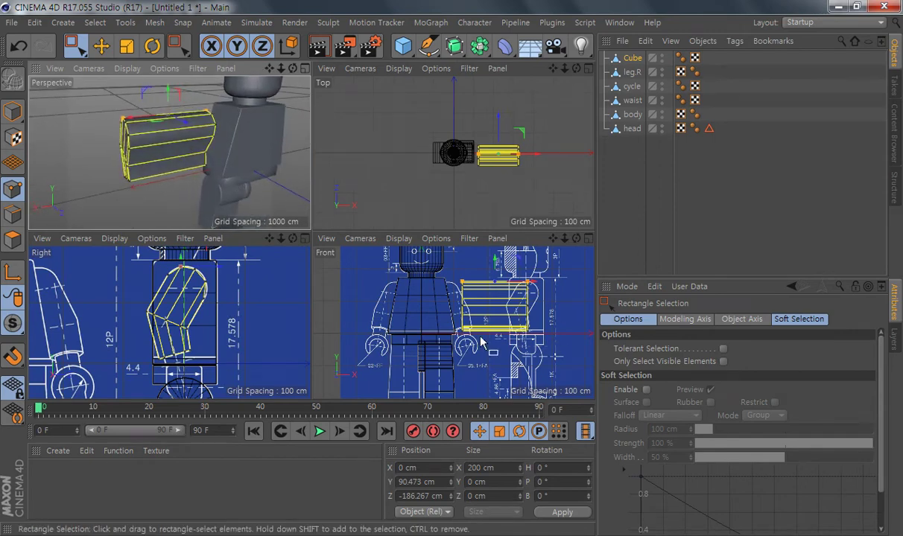
pyautogui.middleClick(461, 328)
pyautogui.moveTo(294, 105); pyautogui.dragTo(336, 267)
pyautogui.scroll(2, 331, 264)
pyautogui.moveTo(406, 184); pyautogui.dragTo(384, 189)
pyautogui.moveTo(540, 97); pyautogui.dragTo(471, 295)
pyautogui.moveTo(555, 184); pyautogui.dragTo(418, 209)
pyautogui.keyDown('alt'); pyautogui.moveTo(432, 202); pyautogui.dragTo(474, 216, button='middle'); pyautogui.keyUp('alt')
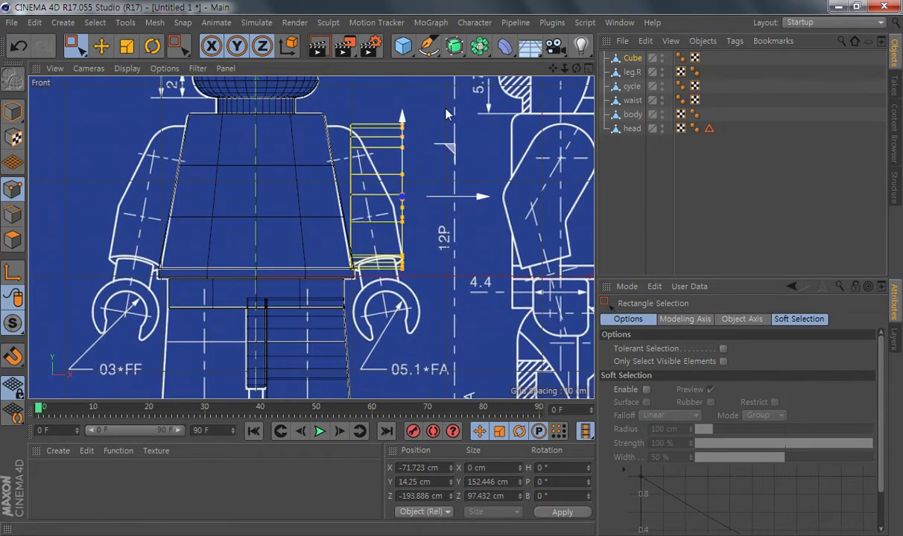
# Step: Add an FFD deformer under the arm cube with 2 grid points in X, Y and Z, and fit it to the parent
pyautogui.moveTo(505, 47); pyautogui.dragTo(240, 92)
pyautogui.moveTo(626, 58); pyautogui.dragTo(634, 74)
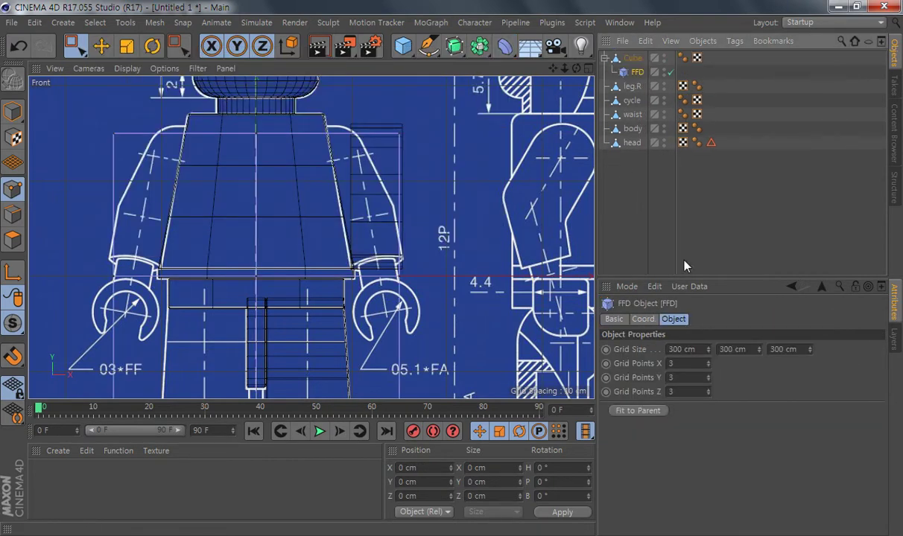
pyautogui.click(707, 366)
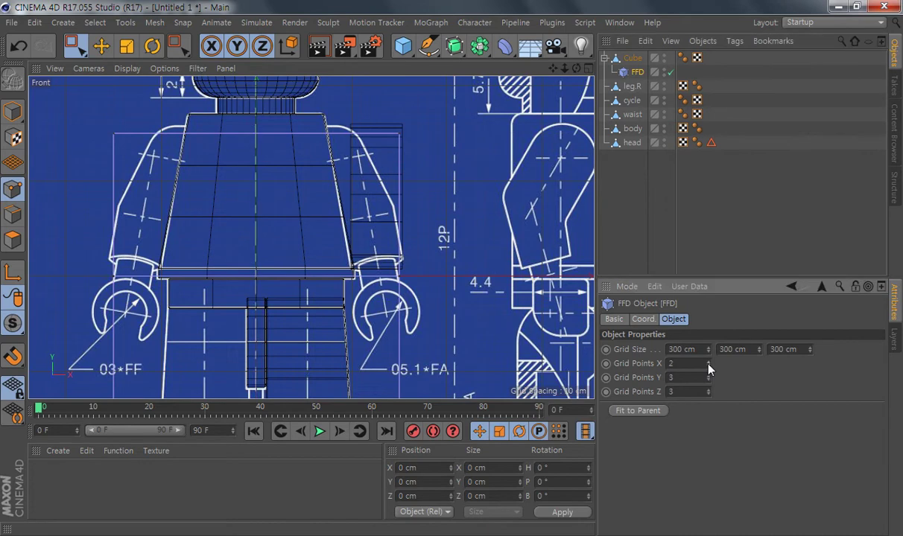
pyautogui.click(708, 380)
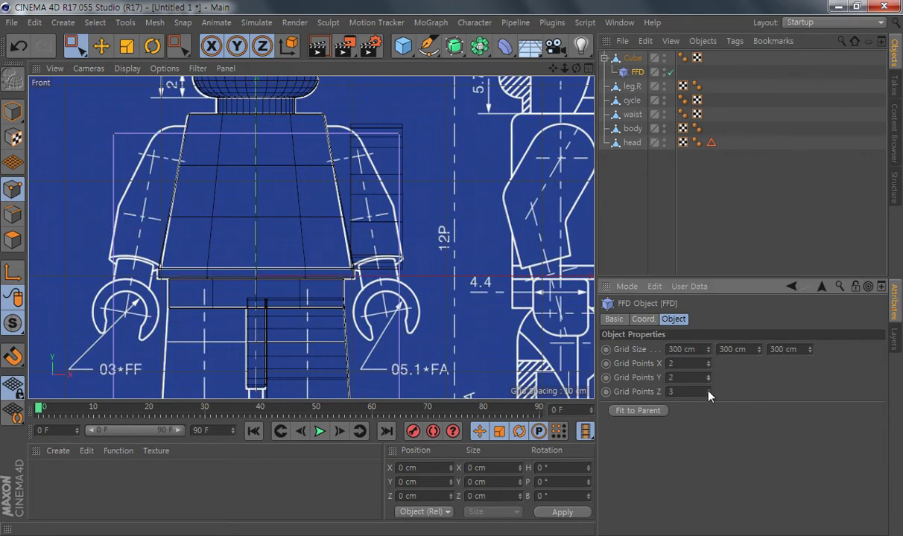
pyautogui.click(638, 411)
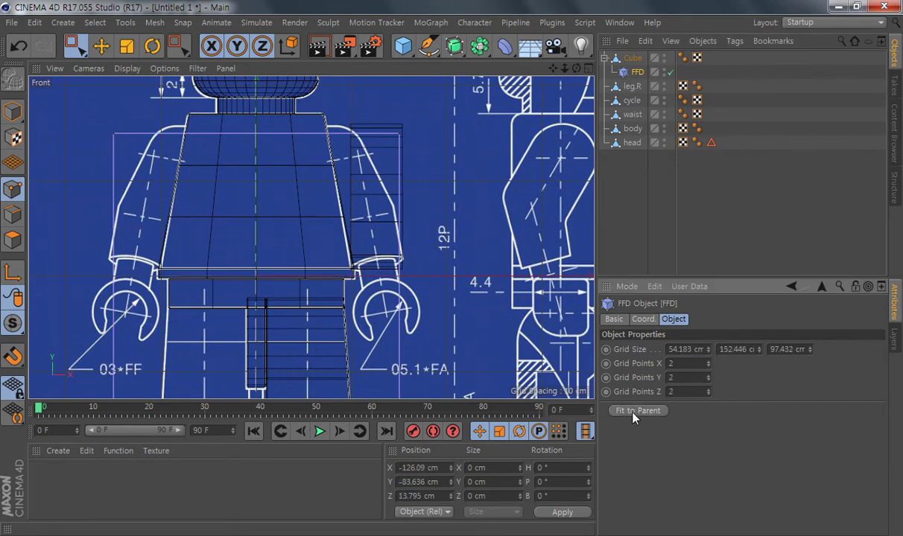
# Step: Move the FFD's upper inner, upper outer and lower outer points in the front view to slant the arm along the torso
pyautogui.middleClick(355, 253)
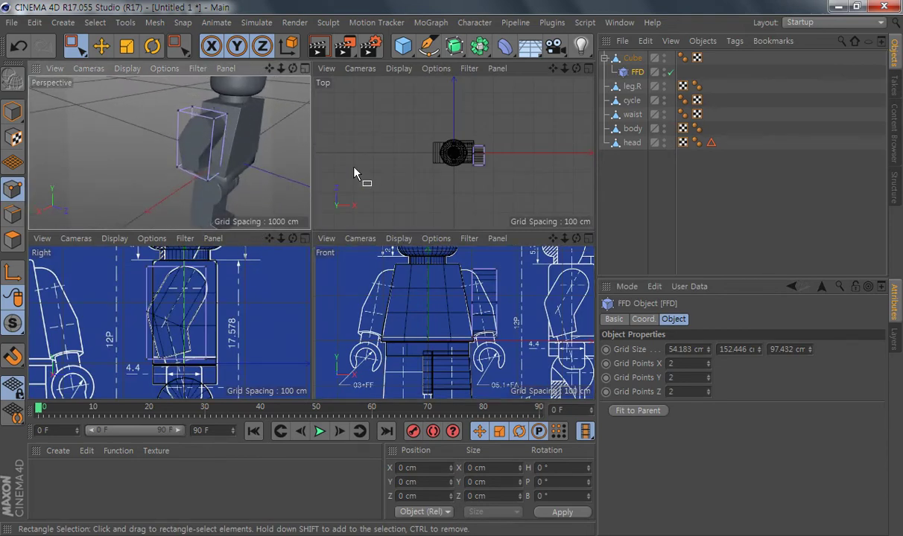
pyautogui.keyDown('alt'); pyautogui.moveTo(515, 325); pyautogui.dragTo(489, 365, button='middle'); pyautogui.keyUp('alt')
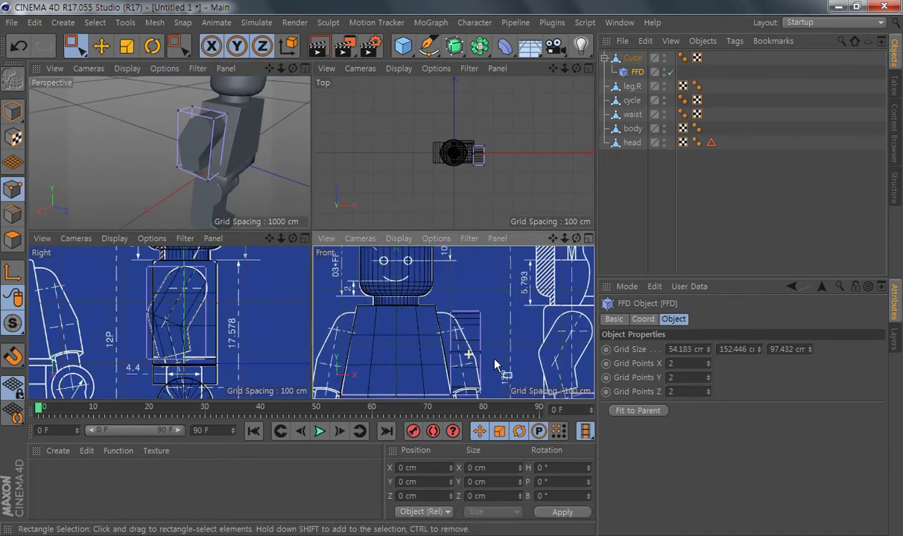
pyautogui.scroll(3, 488, 363)
pyautogui.middleClick(476, 357)
pyautogui.keyDown('alt'); pyautogui.moveTo(346, 252); pyautogui.dragTo(398, 177, button='middle'); pyautogui.keyUp('alt')
pyautogui.moveTo(326, 113); pyautogui.dragTo(367, 170)
pyautogui.moveTo(437, 132); pyautogui.dragTo(400, 147)
pyautogui.moveTo(447, 94); pyautogui.dragTo(401, 190)
pyautogui.moveTo(493, 141); pyautogui.dragTo(471, 154)
pyautogui.moveTo(447, 279); pyautogui.dragTo(406, 334)
pyautogui.moveTo(477, 324); pyautogui.dragTo(503, 323)
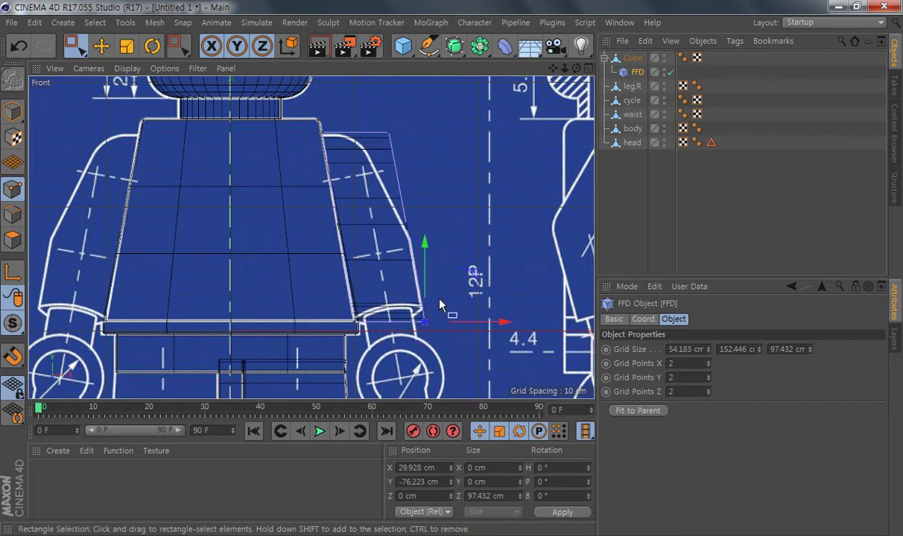
# Step: Tilt the FFD's lower end to the blueprint wrist, outer points at about Y -71.8 cm and inner points at about Y -81.7 cm
pyautogui.scroll(5, 451, 350)
pyautogui.scroll(2, 498, 358)
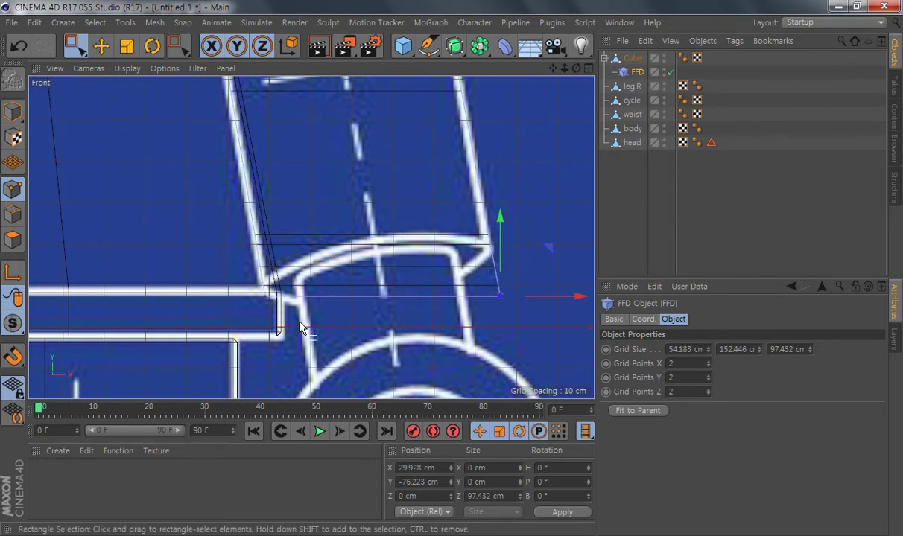
pyautogui.moveTo(531, 356); pyautogui.dragTo(470, 265)
pyautogui.moveTo(548, 252)
pyautogui.mouseDown()
pyautogui.moveTo(540, 238)
pyautogui.moveTo(548, 238)
pyautogui.mouseUp()
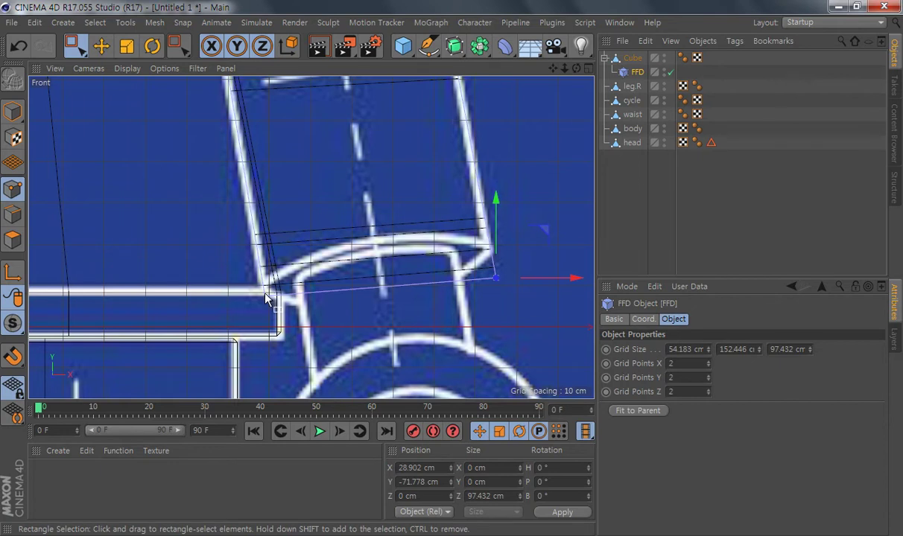
pyautogui.moveTo(244, 291); pyautogui.dragTo(317, 274)
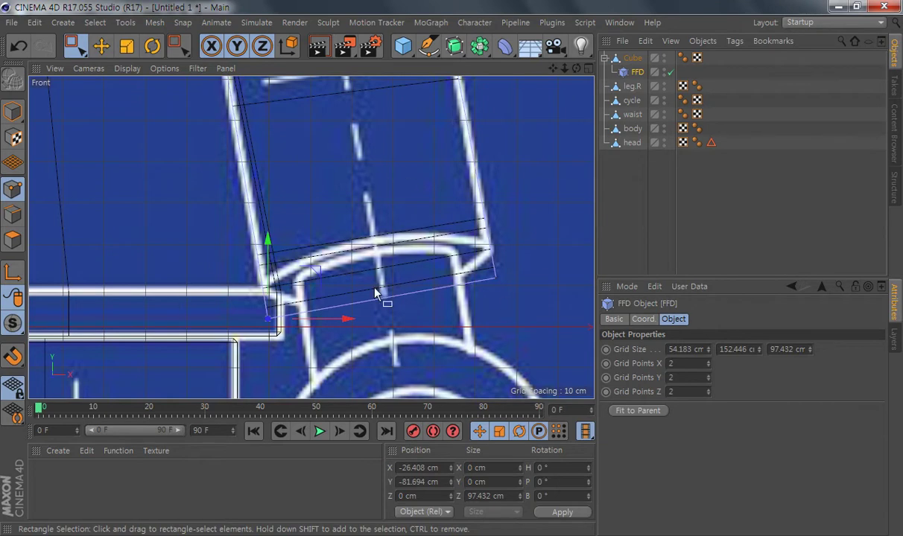
# Step: Merge the arm cube and its FFD deformer into one mesh with Connect Objects + Delete
pyautogui.keyDown('alt'); pyautogui.moveTo(433, 211); pyautogui.dragTo(450, 294, button='middle'); pyautogui.keyUp('alt')
pyautogui.keyDown('alt'); pyautogui.moveTo(444, 296); pyautogui.dragTo(310, 307, button='right'); pyautogui.keyUp('alt')
pyautogui.keyDown('alt'); pyautogui.moveTo(384, 264); pyautogui.dragTo(391, 276, button='middle'); pyautogui.keyUp('alt')
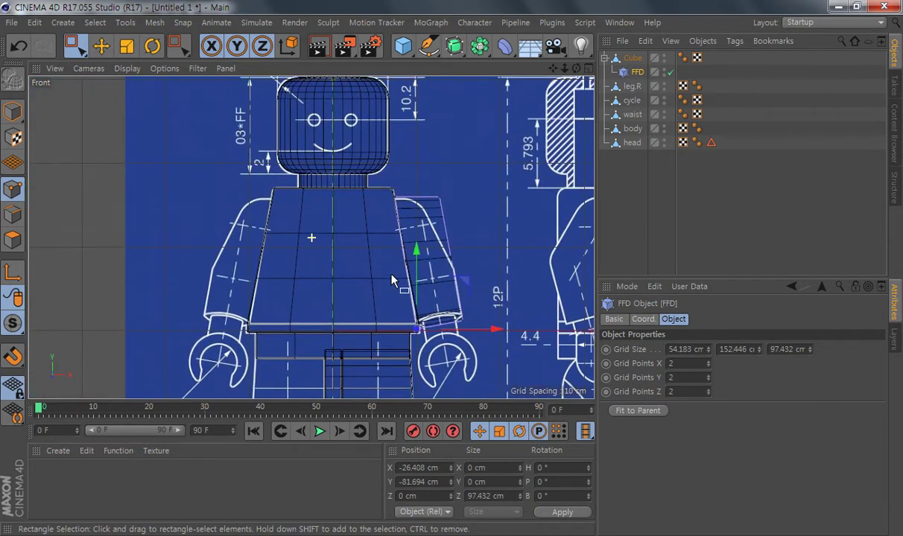
pyautogui.keyDown('alt'); pyautogui.moveTo(433, 304); pyautogui.dragTo(460, 313, button='right'); pyautogui.keyUp('alt')
pyautogui.keyDown('alt'); pyautogui.moveTo(488, 272); pyautogui.dragTo(461, 270, button='middle'); pyautogui.keyUp('alt')
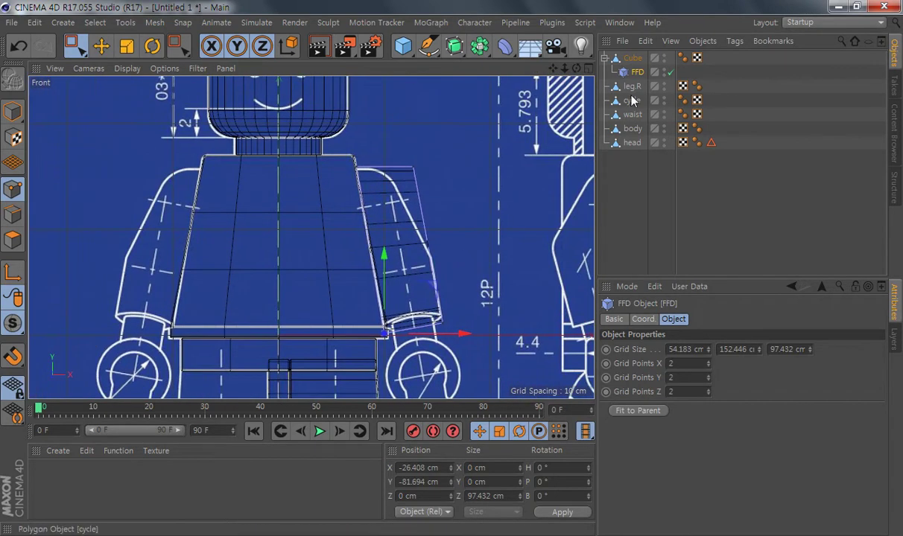
pyautogui.keyDown('ctrl'); pyautogui.click(633, 58); pyautogui.keyUp('ctrl')
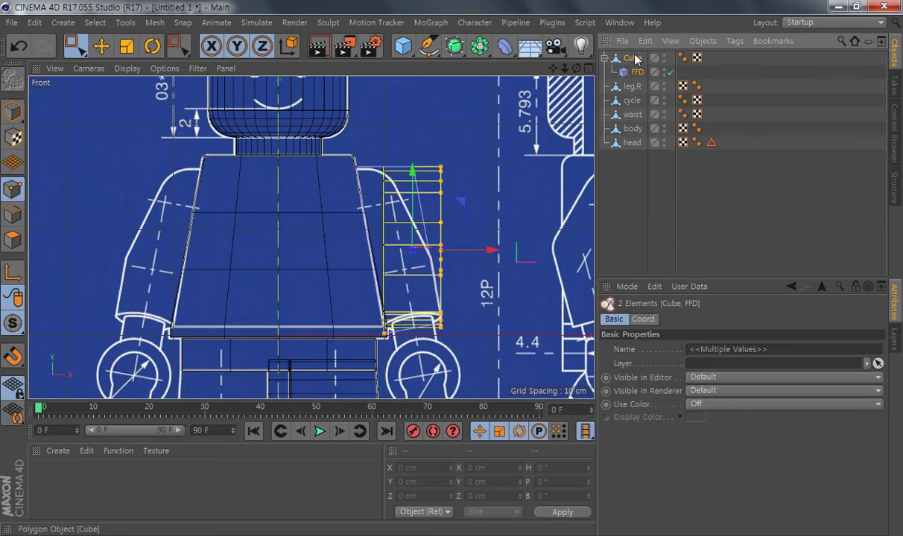
pyautogui.rightClick(634, 60)
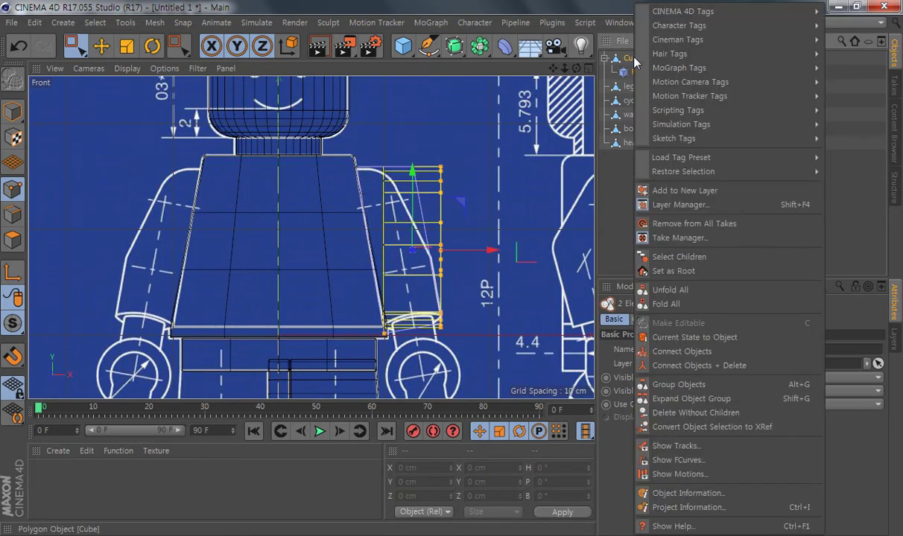
pyautogui.click(711, 371)
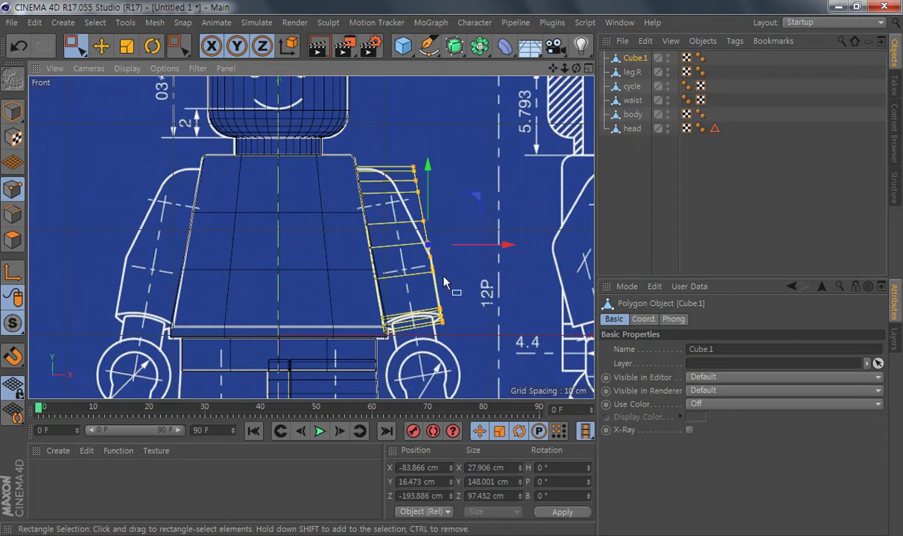
# Step: Select the two upper-arm edges on opposite sides of the arm's outer face in Edge mode and move them toward the torso
pyautogui.middleClick(422, 242)
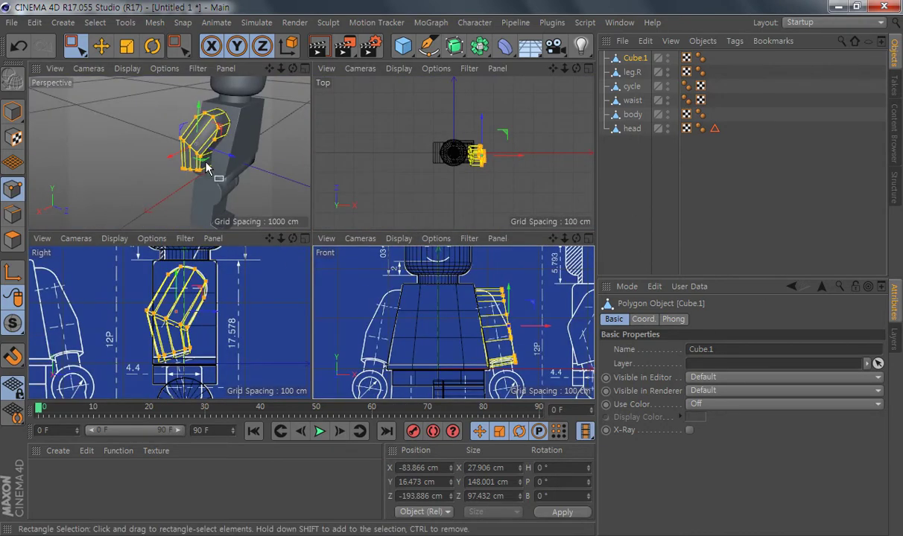
pyautogui.middleClick(178, 121)
pyautogui.keyDown('alt'); pyautogui.moveTo(425, 232); pyautogui.dragTo(313, 155); pyautogui.keyUp('alt')
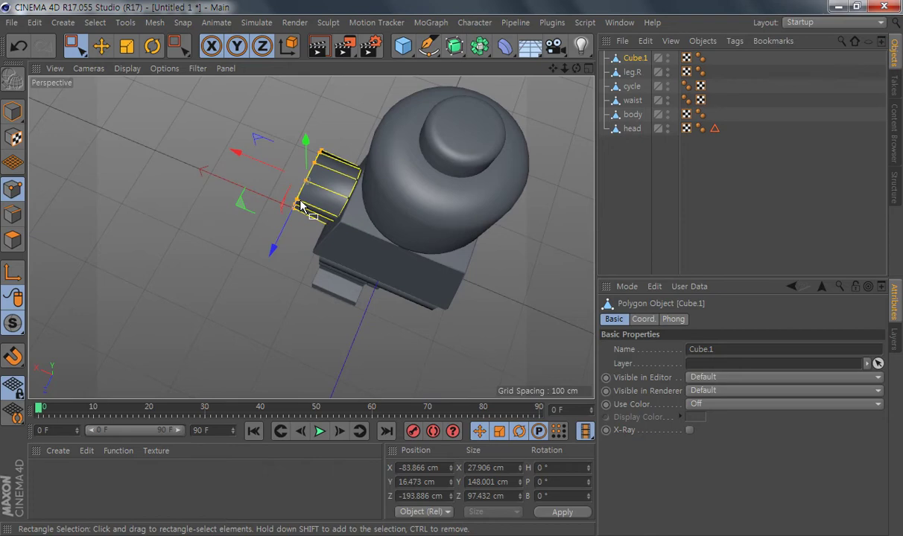
pyautogui.keyDown('alt'); pyautogui.moveTo(309, 185); pyautogui.dragTo(511, 159); pyautogui.keyUp('alt')
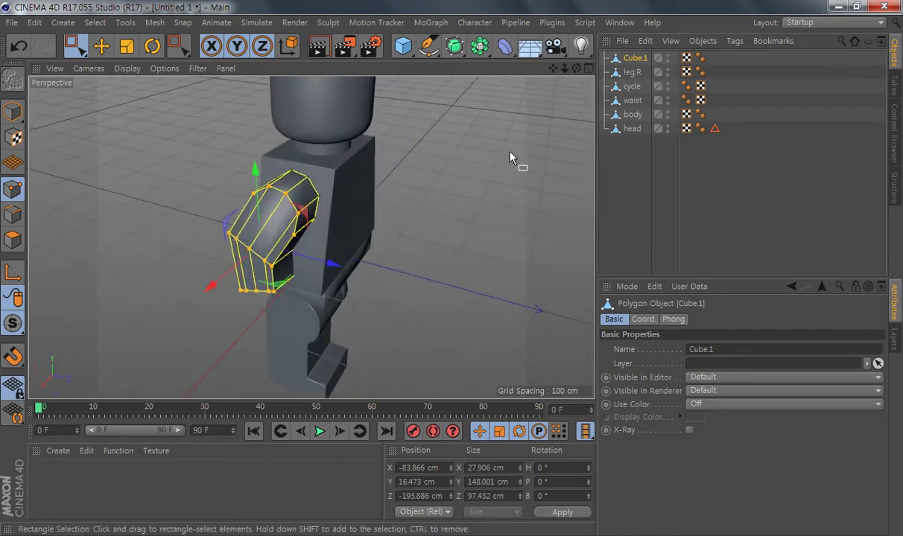
pyautogui.click(9, 215)
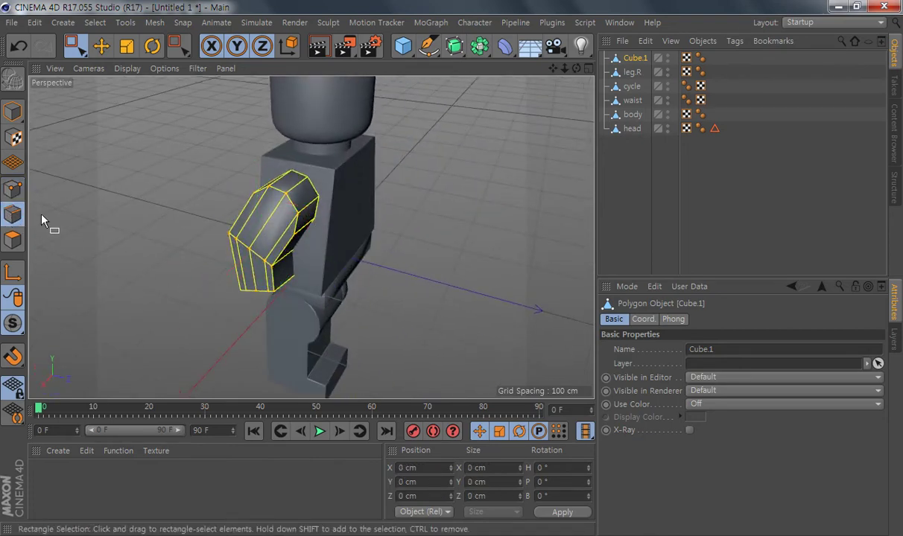
pyautogui.click(101, 46)
pyautogui.scroll(2, 298, 259)
pyautogui.keyDown('alt'); pyautogui.moveTo(298, 259); pyautogui.dragTo(304, 226); pyautogui.keyUp('alt')
pyautogui.click(305, 226)
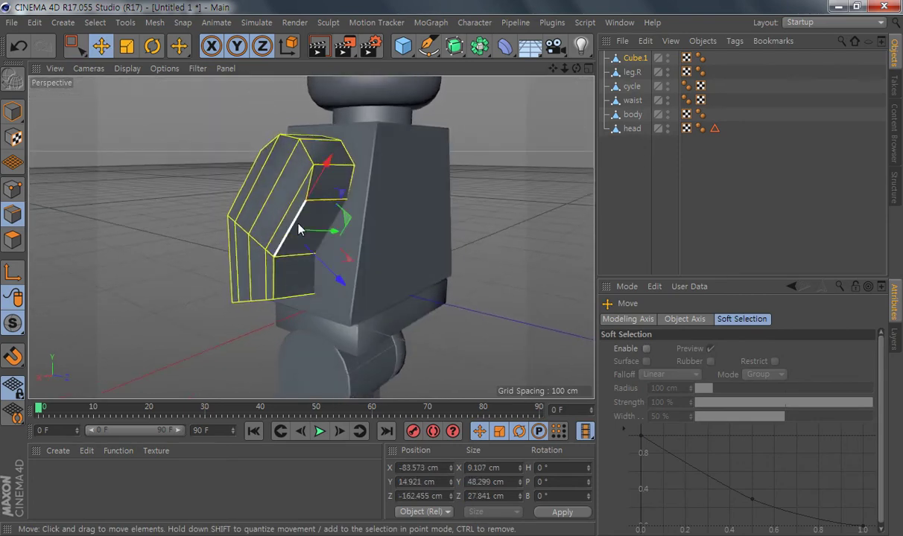
pyautogui.keyDown('shift'); pyautogui.click(246, 188); pyautogui.keyUp('shift')
pyautogui.keyDown('alt'); pyautogui.moveTo(319, 217); pyautogui.dragTo(295, 231); pyautogui.keyUp('alt')
pyautogui.moveTo(232, 174); pyautogui.dragTo(258, 183)
# Step: Select further edges along the sides of the arm's outer face and move them slightly toward the torso
pyautogui.keyDown('alt'); pyautogui.moveTo(300, 258); pyautogui.dragTo(316, 157); pyautogui.keyUp('alt')
pyautogui.click(273, 156)
pyautogui.keyDown('shift'); pyautogui.click(270, 141); pyautogui.keyUp('shift')
pyautogui.keyDown('alt'); pyautogui.moveTo(322, 195); pyautogui.dragTo(312, 362); pyautogui.keyUp('alt')
pyautogui.moveTo(157, 254); pyautogui.dragTo(169, 269)
pyautogui.keyDown('alt'); pyautogui.moveTo(363, 283); pyautogui.dragTo(336, 262); pyautogui.keyUp('alt')
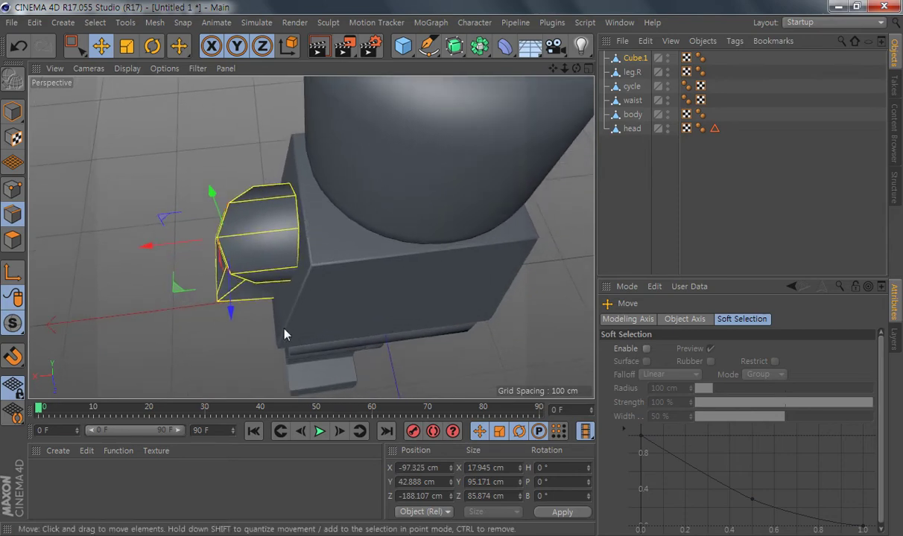
# Step: Select the outer edges around the shoulder and move them toward the torso in the front view to about X -134.5 cm
pyautogui.keyDown('alt'); pyautogui.moveTo(312, 339); pyautogui.dragTo(303, 251); pyautogui.keyUp('alt')
pyautogui.click(294, 247)
pyautogui.click(216, 216)
pyautogui.keyDown('alt'); pyautogui.moveTo(275, 313); pyautogui.dragTo(232, 268); pyautogui.keyUp('alt')
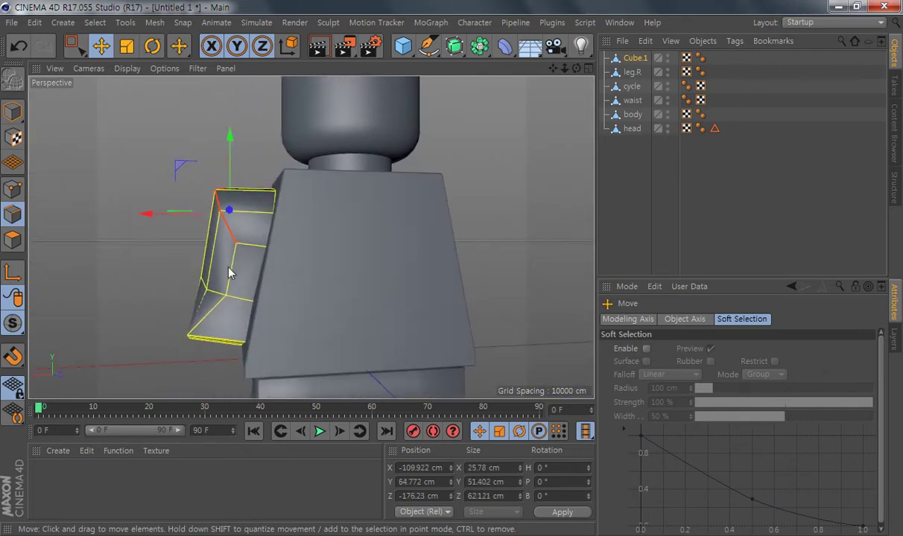
pyautogui.middleClick(231, 269)
pyautogui.middleClick(538, 324)
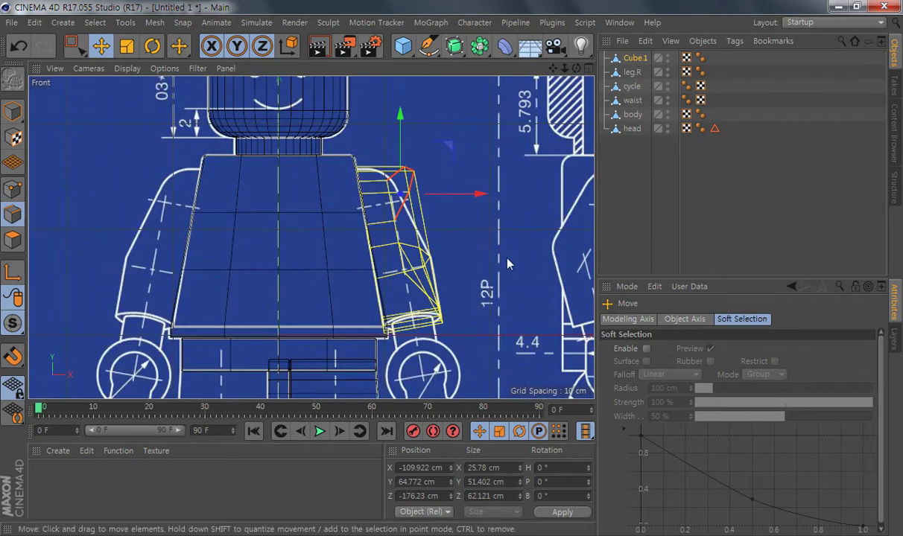
pyautogui.scroll(6, 506, 262)
pyautogui.scroll(1, 418, 277)
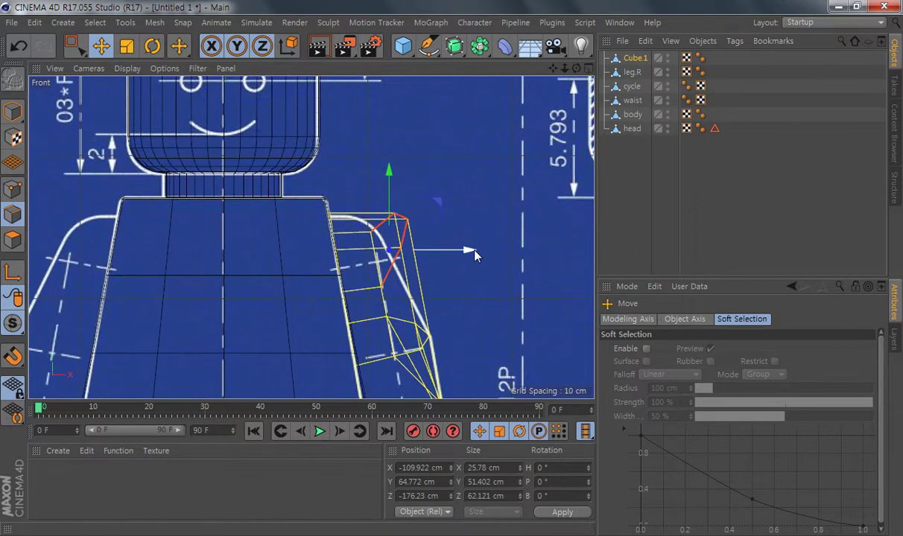
pyautogui.moveTo(472, 254); pyautogui.dragTo(440, 266)
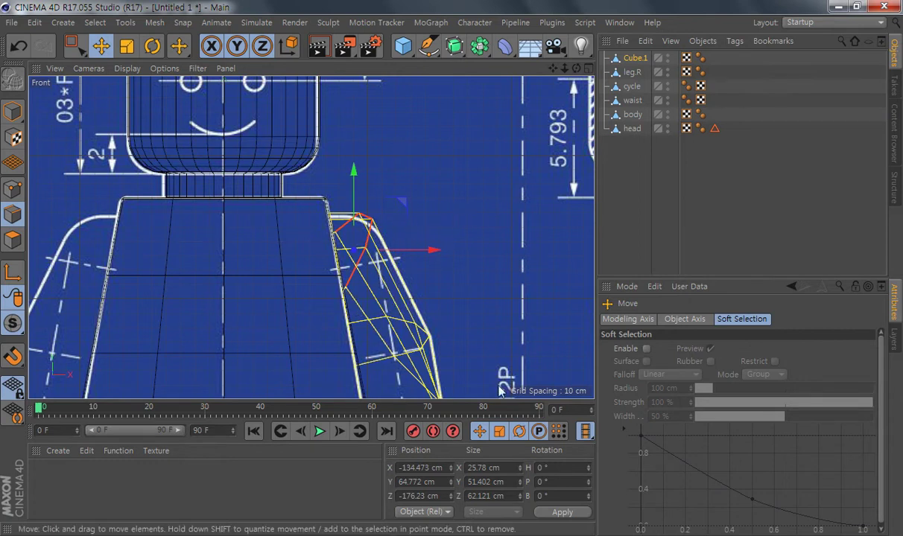
# Step: Scale the selected shoulder edges along X to a width of about 11.3 cm
pyautogui.click(128, 48)
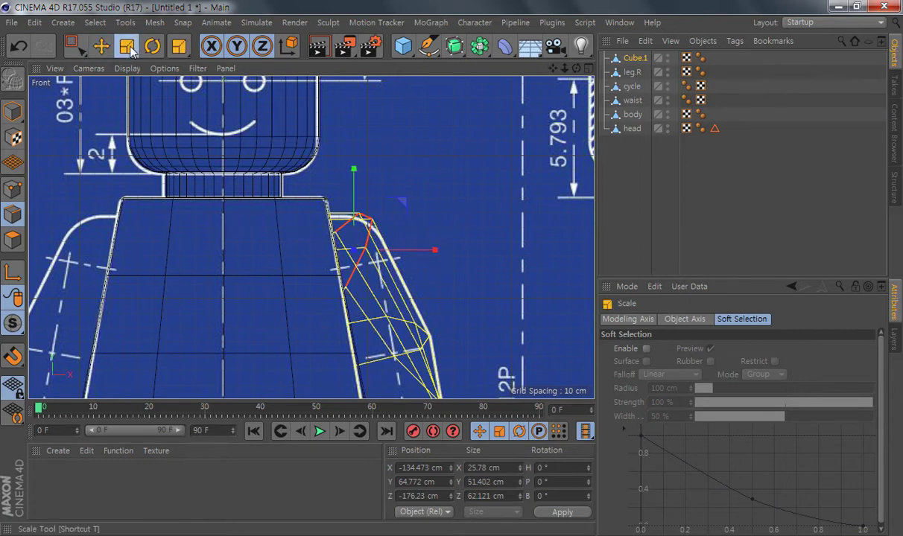
pyautogui.moveTo(435, 250)
pyautogui.mouseDown()
pyautogui.moveTo(389, 254)
pyautogui.moveTo(395, 265)
pyautogui.moveTo(386, 269)
pyautogui.moveTo(438, 257)
pyautogui.mouseUp()
pyautogui.click(101, 46)
pyautogui.middleClick(405, 288)
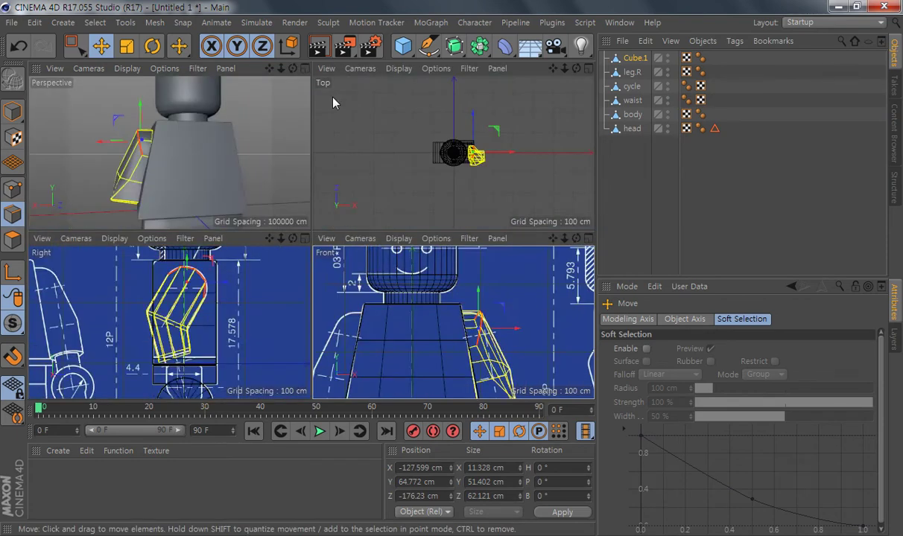
pyautogui.middleClick(181, 157)
pyautogui.keyDown('alt'); pyautogui.moveTo(289, 192); pyautogui.dragTo(281, 343); pyautogui.keyUp('alt')
pyautogui.middleClick(272, 232)
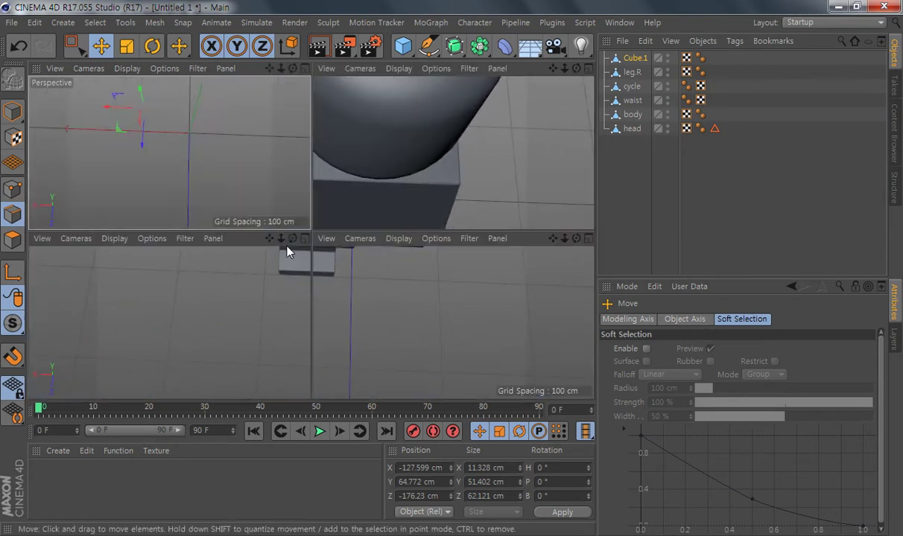
pyautogui.middleClick(498, 353)
pyautogui.scroll(-6, 498, 353)
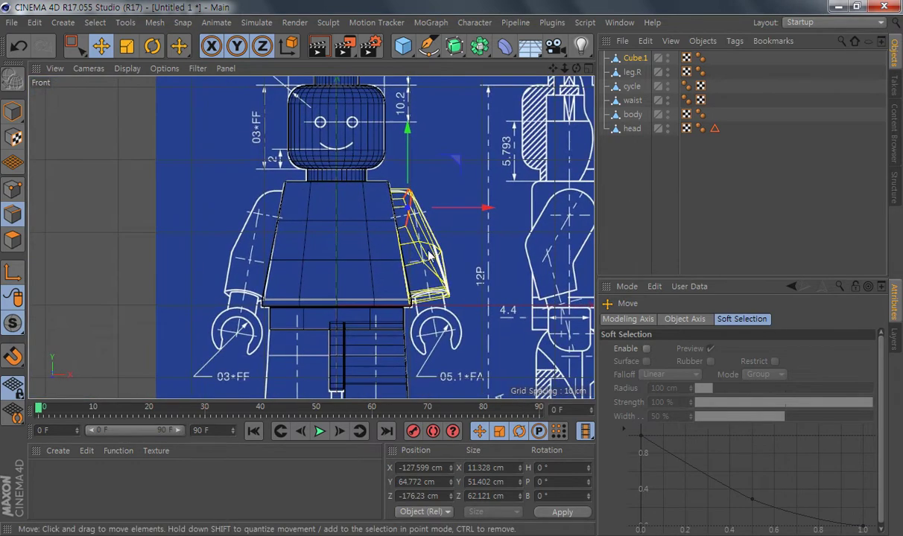
# Step: Scale the end edge of the arm's bottom cap at Z -170.9 cm down to about 18.7 cm along X
pyautogui.middleClick(362, 279)
pyautogui.keyDown('alt'); pyautogui.moveTo(185, 143); pyautogui.dragTo(220, 249); pyautogui.keyUp('alt')
pyautogui.click(219, 249)
pyautogui.click(237, 180)
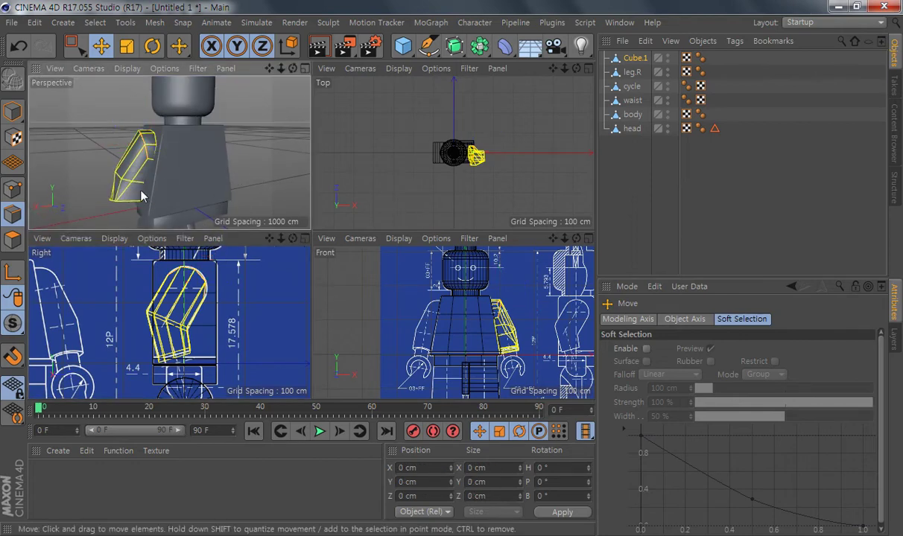
pyautogui.keyDown('alt'); pyautogui.moveTo(181, 175); pyautogui.dragTo(226, 147, button='middle'); pyautogui.keyUp('alt')
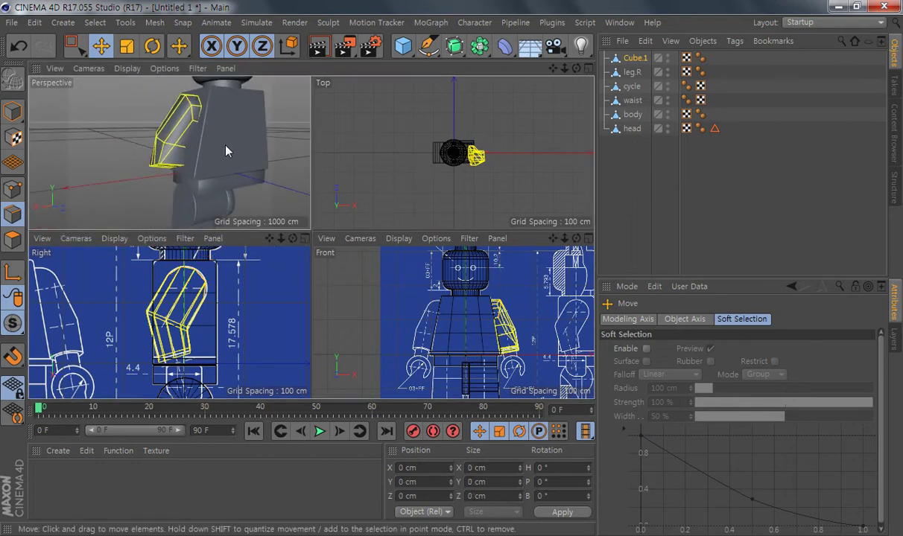
pyautogui.middleClick(225, 146)
pyautogui.keyDown('alt'); pyautogui.moveTo(386, 251); pyautogui.dragTo(446, 89); pyautogui.keyUp('alt')
pyautogui.keyDown('alt'); pyautogui.moveTo(252, 201); pyautogui.dragTo(391, 242, button='right'); pyautogui.keyUp('alt')
pyautogui.keyDown('alt'); pyautogui.moveTo(393, 245); pyautogui.dragTo(312, 237, button='middle'); pyautogui.keyUp('alt')
pyautogui.keyDown('alt'); pyautogui.moveTo(312, 237); pyautogui.dragTo(357, 195); pyautogui.keyUp('alt')
pyautogui.click(127, 47)
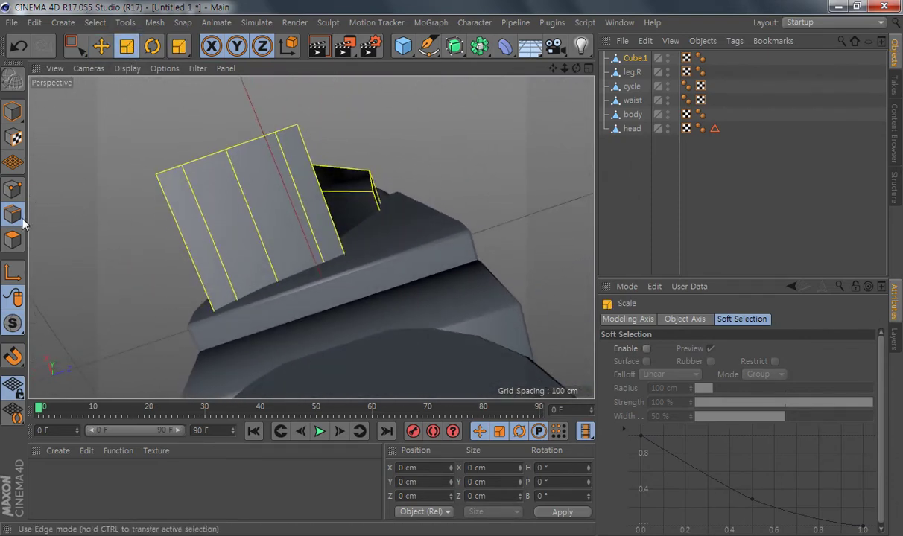
pyautogui.click(321, 209)
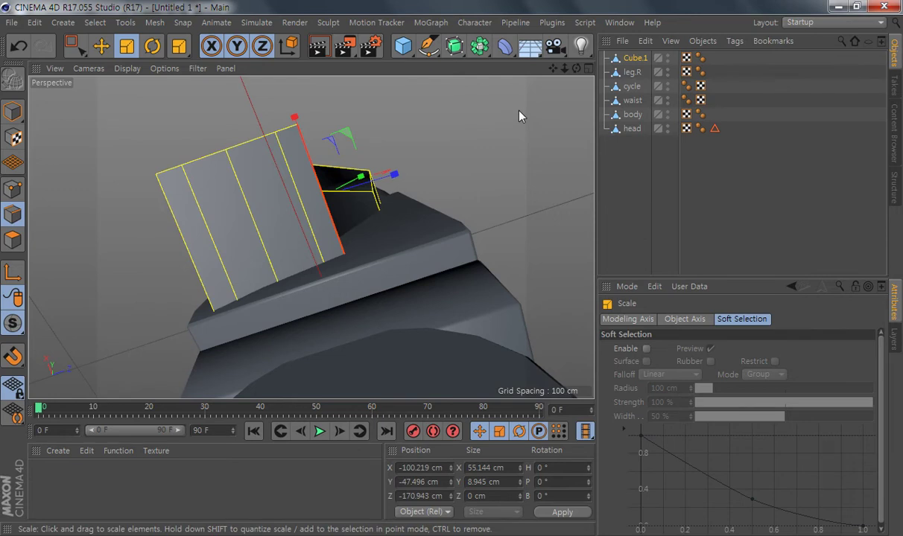
pyautogui.moveTo(520, 115); pyautogui.dragTo(157, 236)
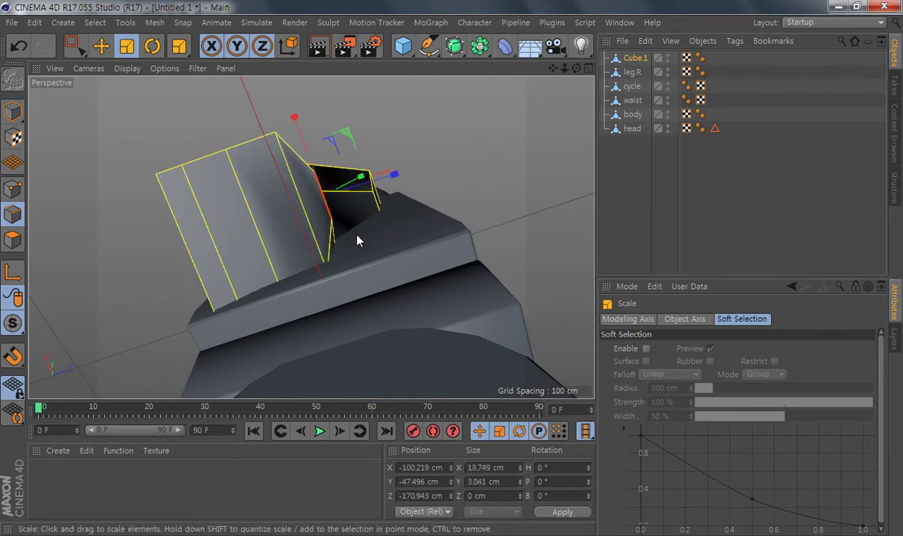
# Step: Round the arm's bottom outline by scaling the adjacent edge to about 46 cm in X and the two opposite-side edges to about 43.7 and 16.3 cm
pyautogui.click(308, 221)
pyautogui.moveTo(497, 163); pyautogui.dragTo(429, 206)
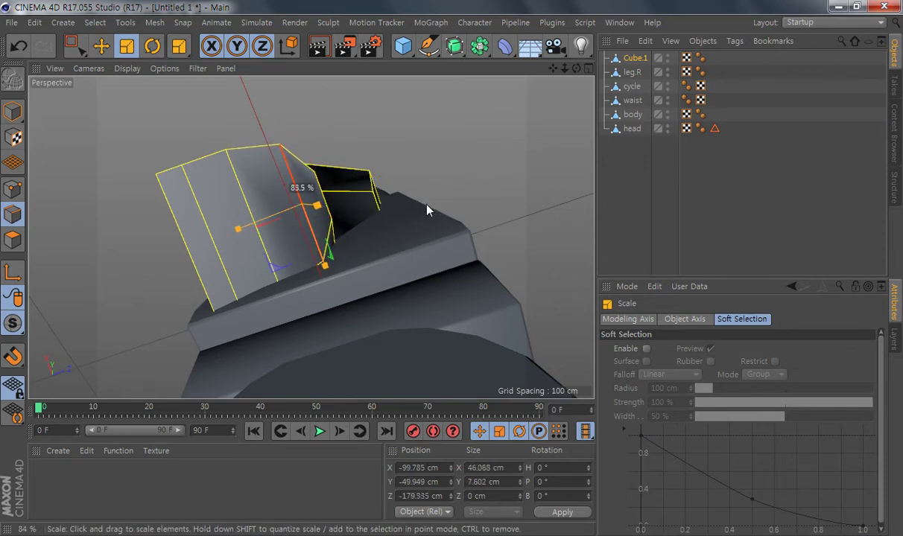
pyautogui.click(210, 245)
pyautogui.moveTo(481, 129); pyautogui.dragTo(401, 194)
pyautogui.click(195, 267)
pyautogui.moveTo(443, 157); pyautogui.dragTo(127, 280)
# Step: Fine-tune the scale of the two outermost edges of the arm's bottom cap to even out its rounded outline
pyautogui.click(322, 196)
pyautogui.moveTo(446, 165); pyautogui.dragTo(468, 197)
pyautogui.click(184, 246)
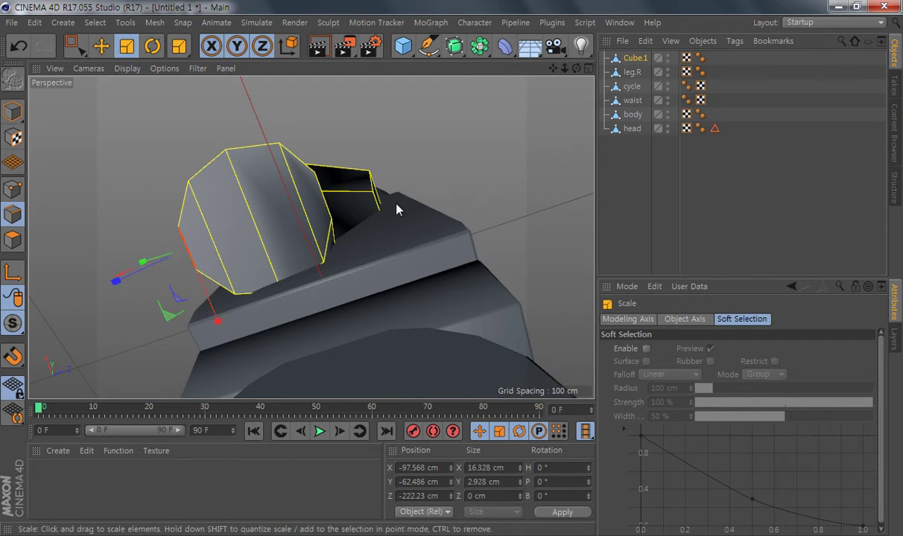
pyautogui.keyDown('shift'); pyautogui.click(220, 258); pyautogui.keyUp('shift')
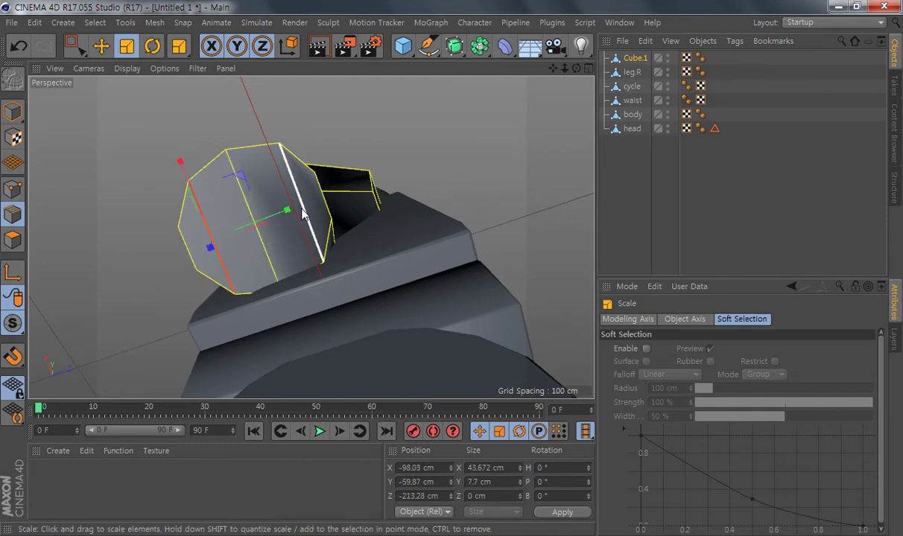
pyautogui.click(347, 229)
pyautogui.click(183, 242)
pyautogui.moveTo(514, 155); pyautogui.dragTo(461, 166)
pyautogui.click(456, 164)
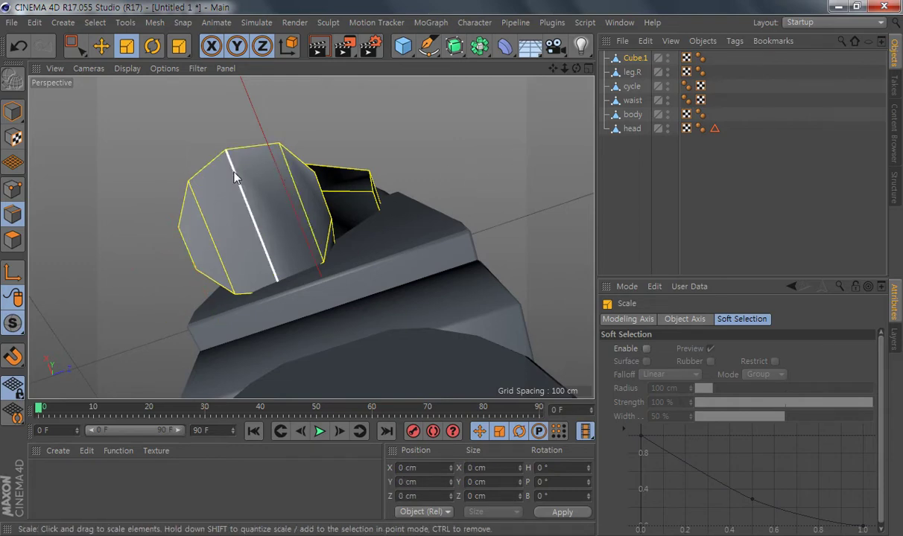
# Step: Select all polygons of the arm's bottom cap in Polygon mode and inset them 8.3 cm with Extrude Inner, matching the blueprint's wrist width
pyautogui.keyDown('alt'); pyautogui.moveTo(372, 253); pyautogui.dragTo(392, 192); pyautogui.keyUp('alt')
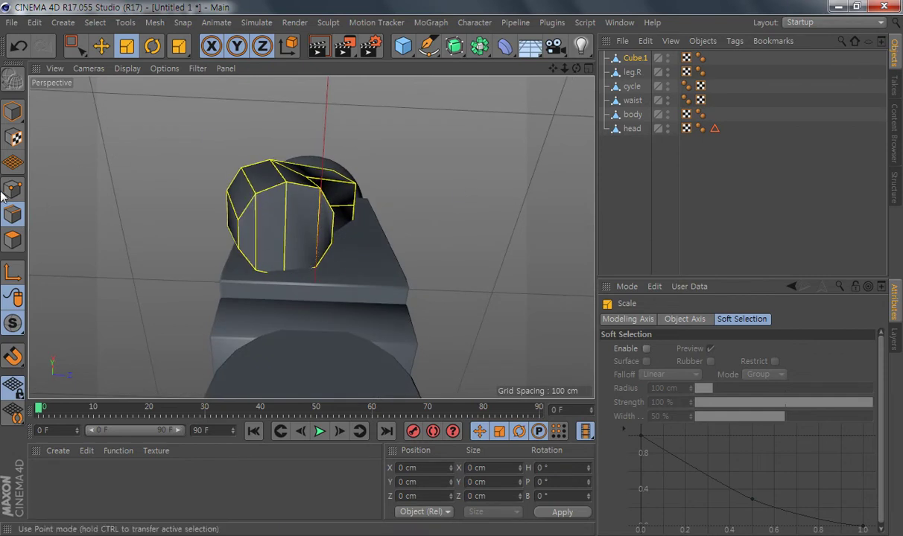
pyautogui.click(8, 242)
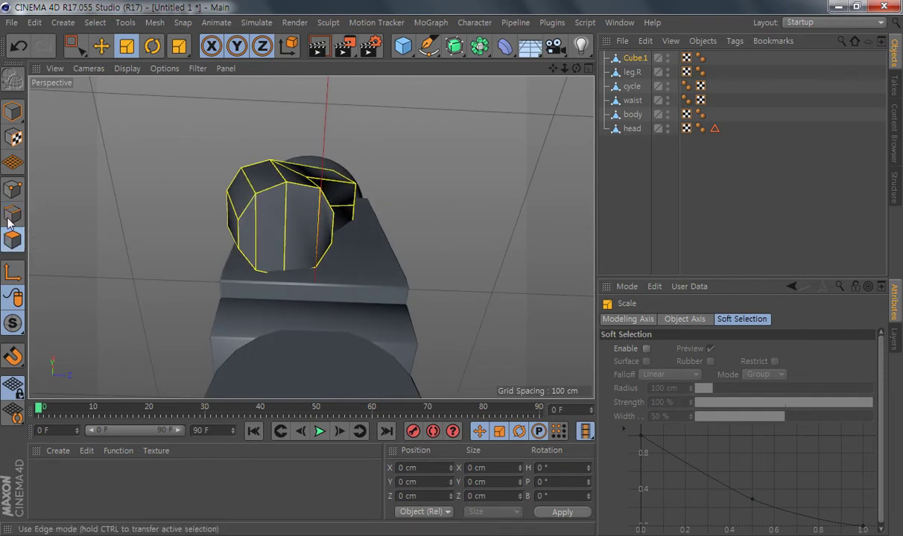
pyautogui.click(101, 46)
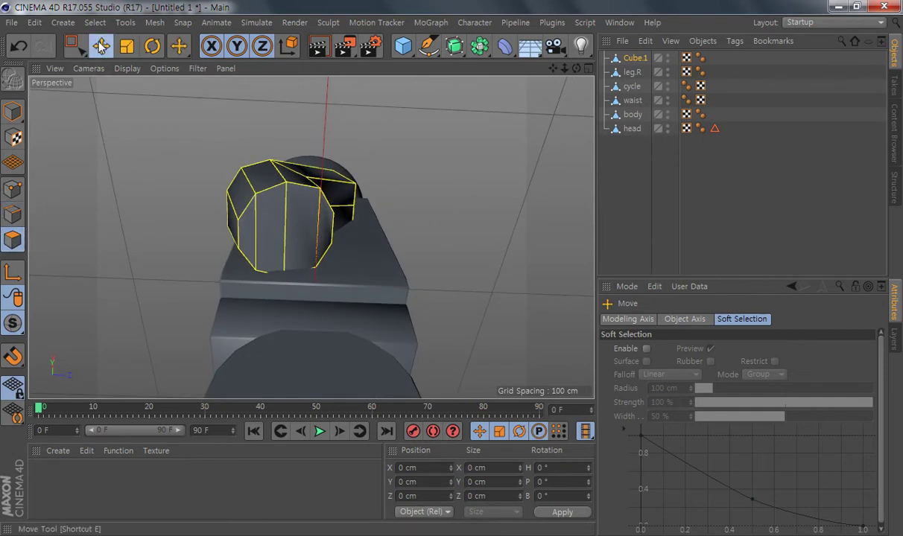
pyautogui.click(326, 243)
pyautogui.keyDown('shift'); pyautogui.click(306, 253); pyautogui.keyUp('shift')
pyautogui.keyDown('shift'); pyautogui.click(269, 256); pyautogui.keyUp('shift')
pyautogui.keyDown('shift'); pyautogui.click(247, 250); pyautogui.keyUp('shift')
pyautogui.keyDown('alt'); pyautogui.moveTo(264, 219); pyautogui.dragTo(260, 278); pyautogui.keyUp('alt')
pyautogui.press('F5')
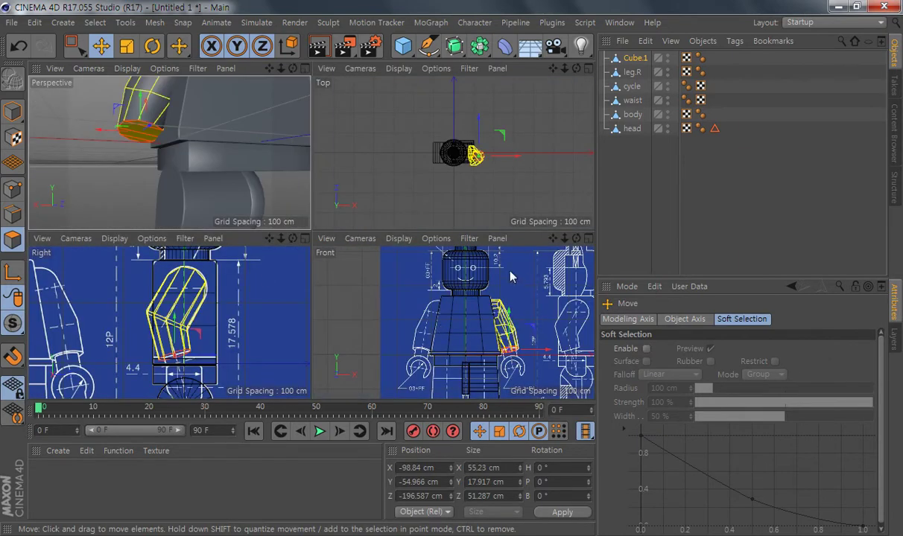
pyautogui.middleClick(517, 306)
pyautogui.scroll(8, 493, 327)
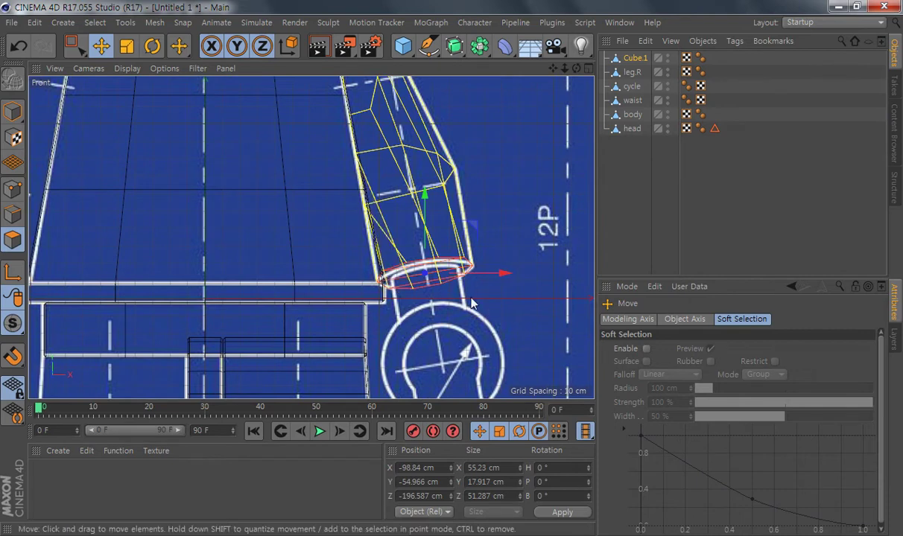
pyautogui.keyDown('alt'); pyautogui.moveTo(478, 299); pyautogui.dragTo(363, 266, button='middle'); pyautogui.keyUp('alt')
pyautogui.scroll(1, 372, 276)
pyautogui.rightClick(406, 185)
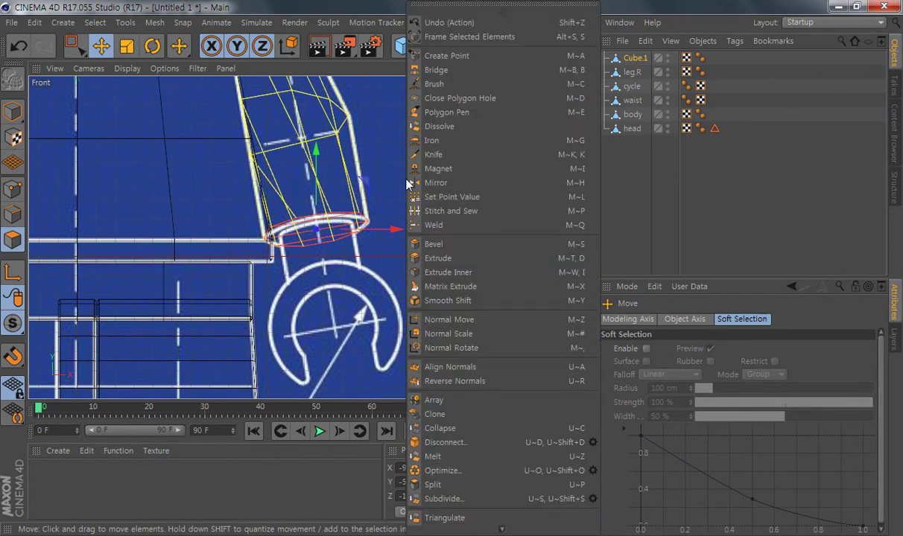
pyautogui.click(479, 276)
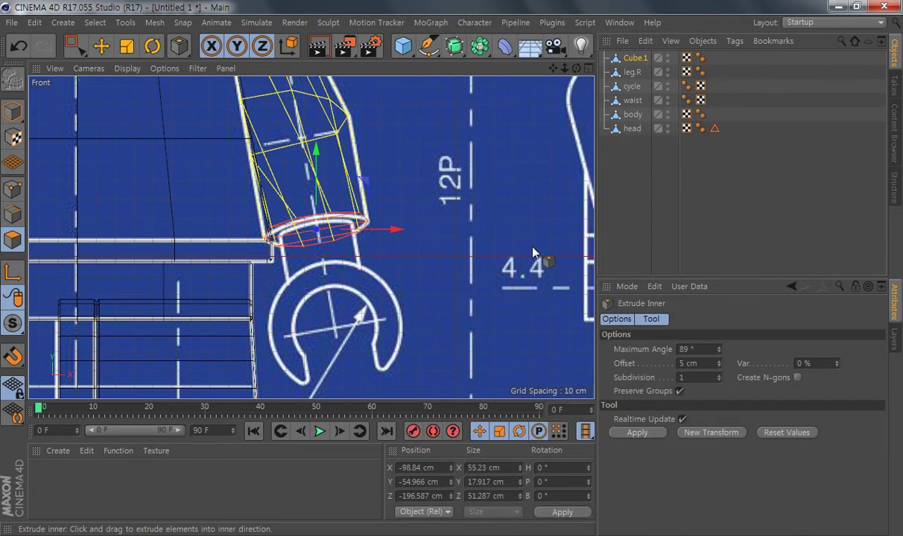
pyautogui.moveTo(534, 258); pyautogui.dragTo(566, 258)
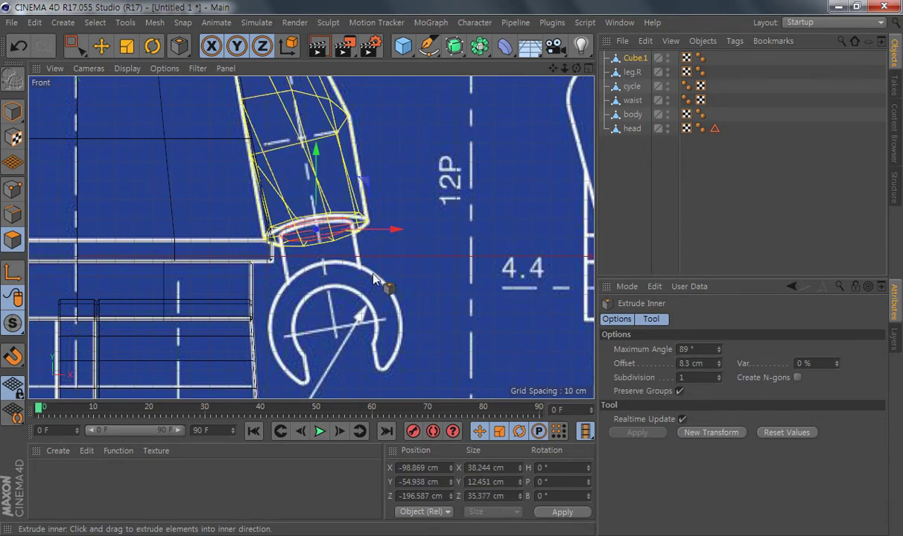
# Step: Extrude the inset polygons 27.1 cm down to the blueprint's hand ring to form the wrist, and turn off Create Caps
pyautogui.rightClick(447, 160)
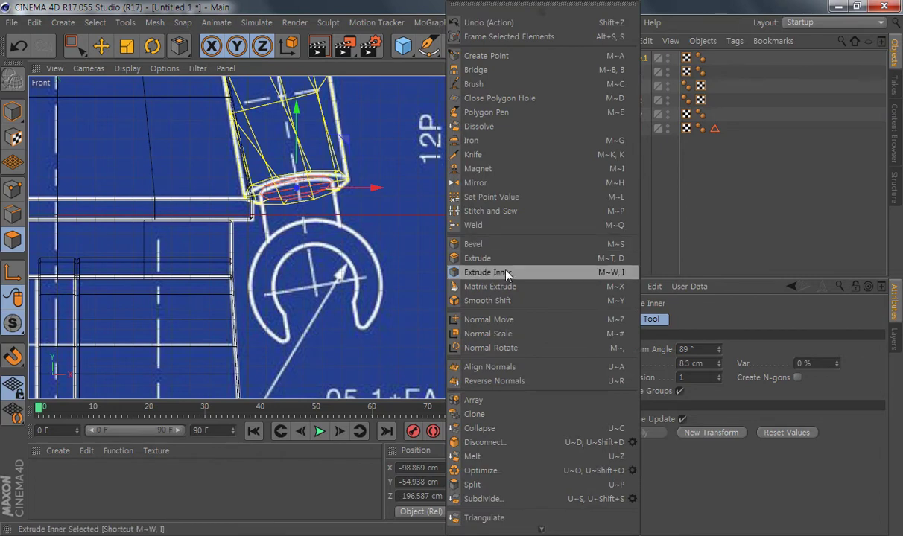
pyautogui.click(478, 257)
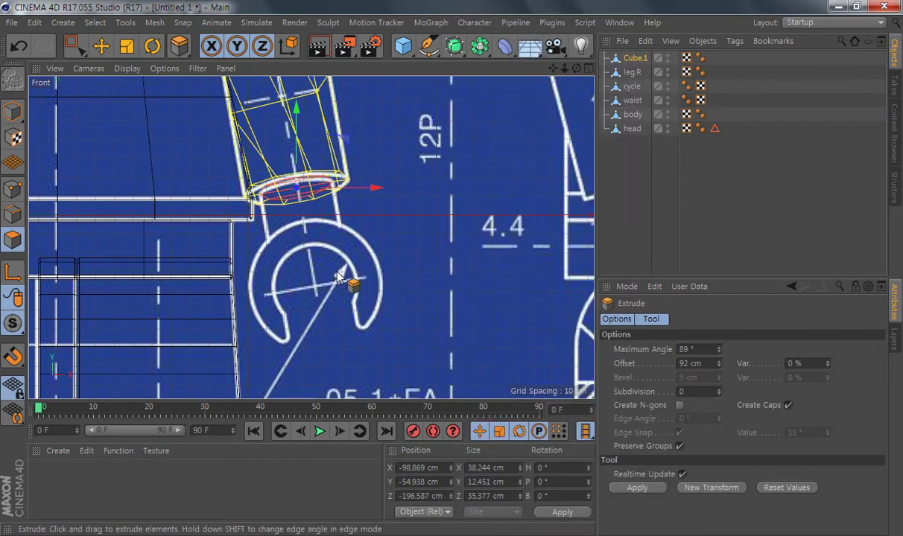
pyautogui.moveTo(337, 276); pyautogui.dragTo(386, 275)
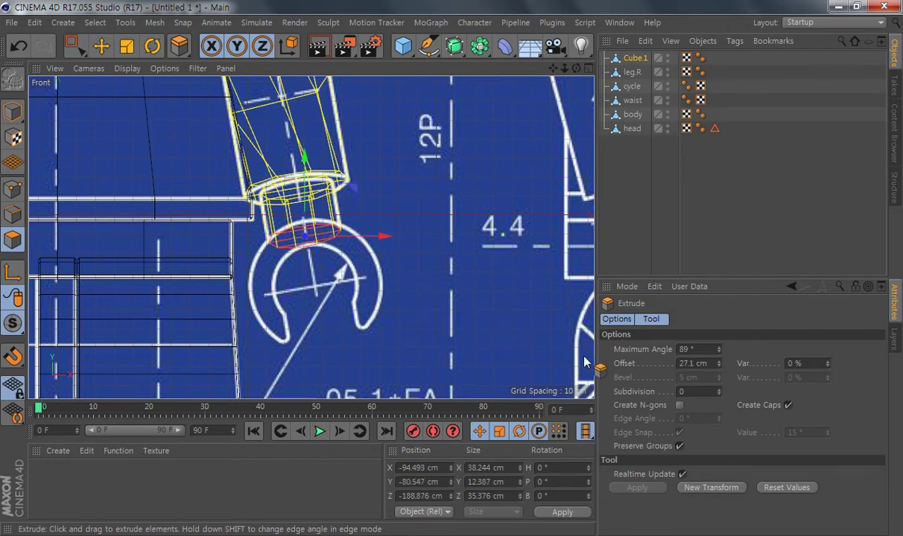
pyautogui.click(789, 406)
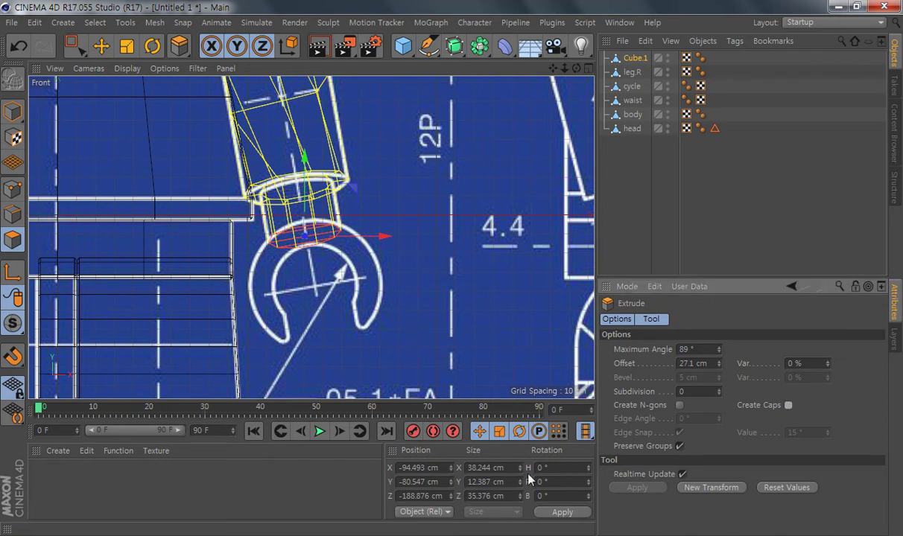
pyautogui.click(789, 405)
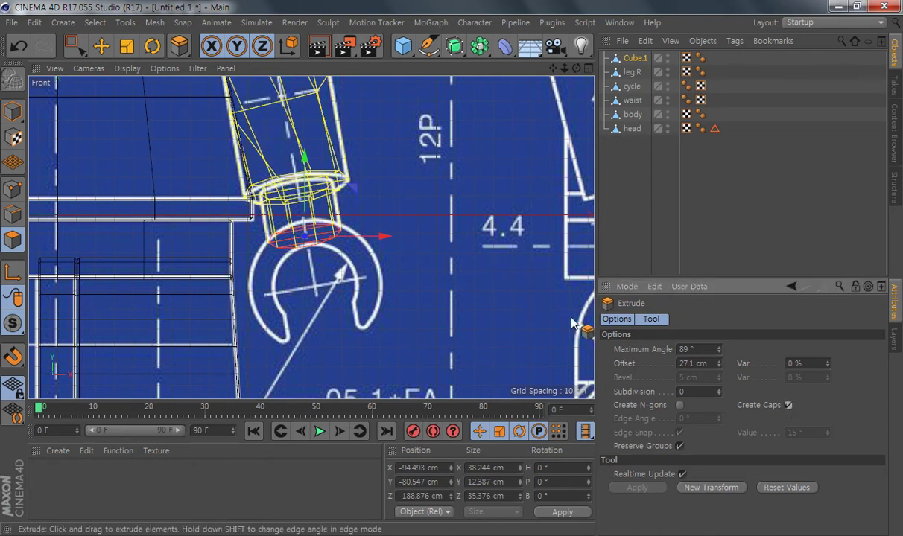
pyautogui.click(788, 406)
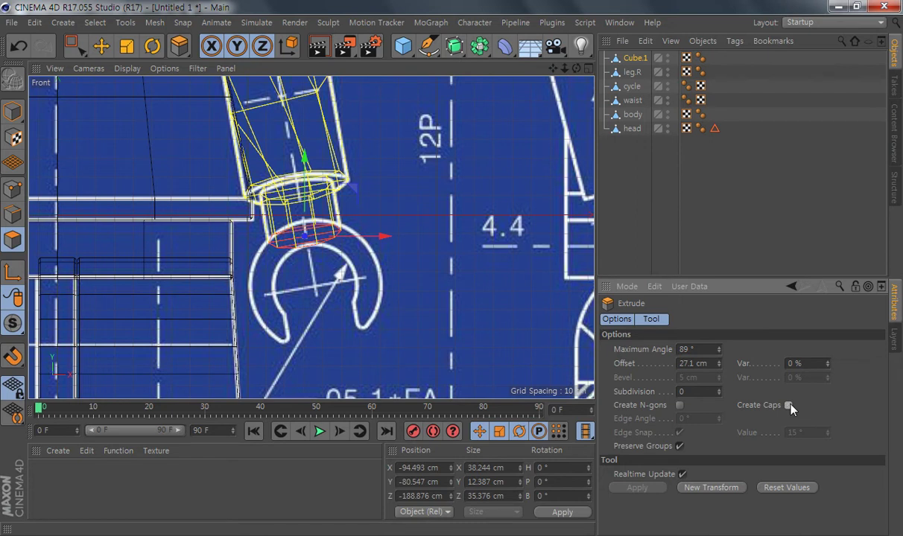
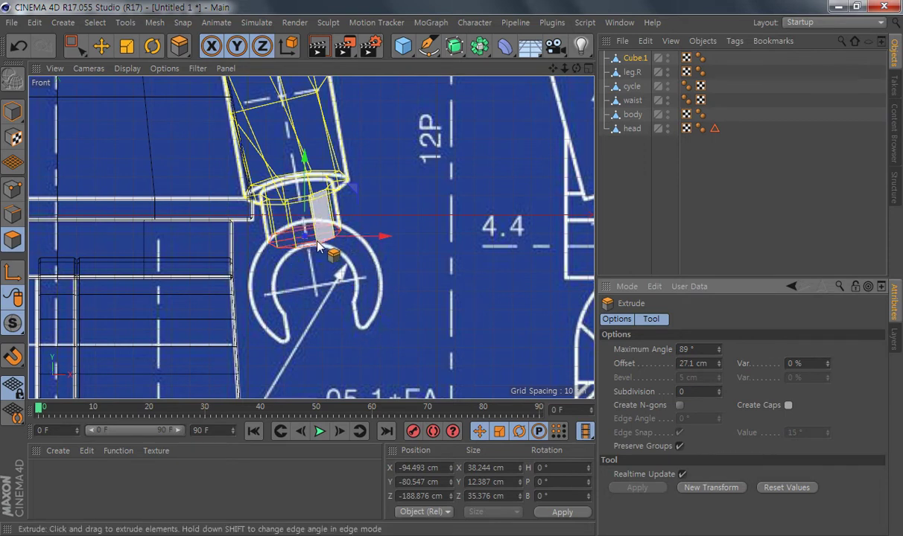
# Step: Delete the selected end polygons of the wrist and inspect the open end in the perspective view
pyautogui.press('Delete')
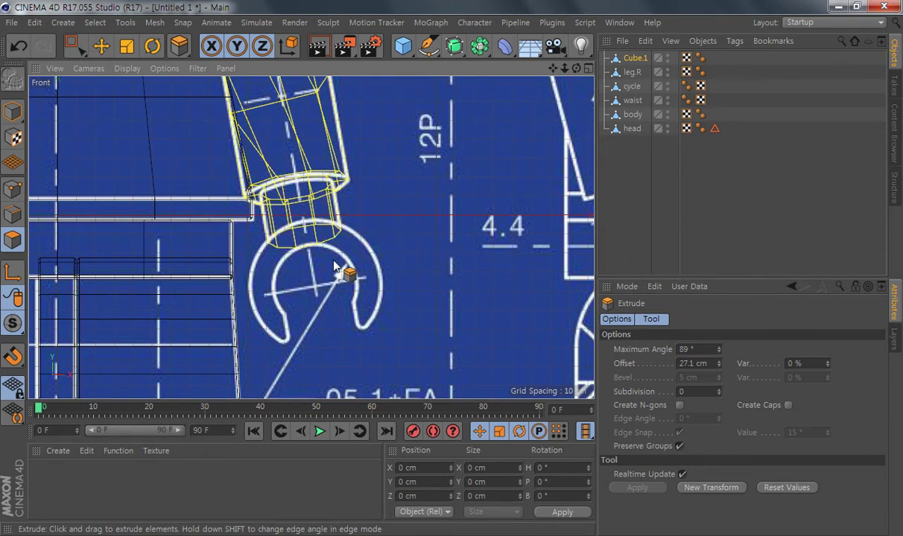
pyautogui.middleClick(375, 266)
pyautogui.middleClick(163, 184)
pyautogui.keyDown('alt'); pyautogui.moveTo(162, 184); pyautogui.dragTo(252, 243); pyautogui.keyUp('alt')
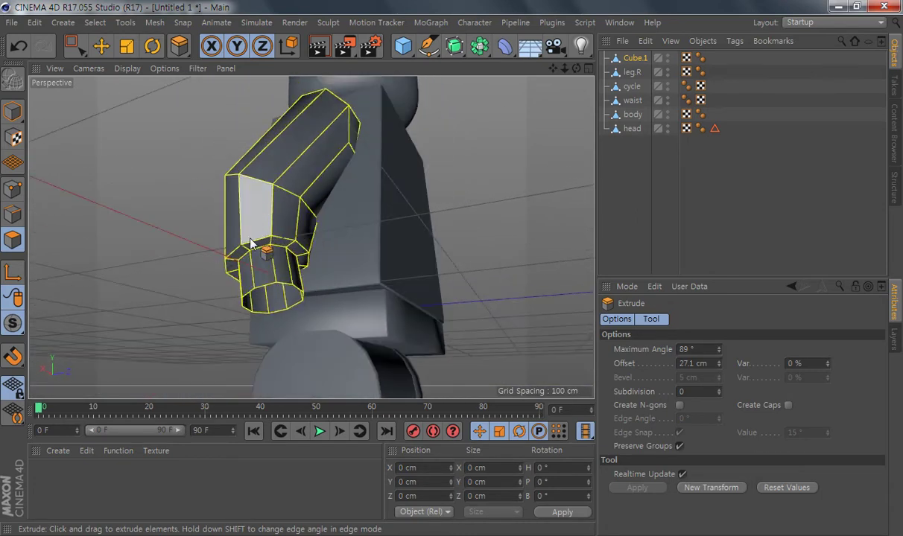
# Step: Select the outer edge loop around the arm's lower rim in Edge mode and bevel it with a 1 cm offset
pyautogui.press('e')
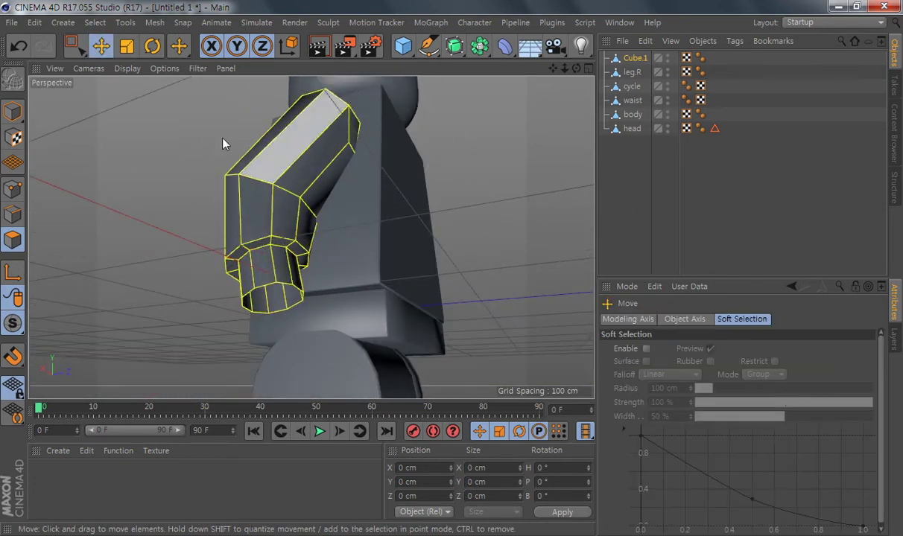
pyautogui.click(13, 216)
pyautogui.keyDown('alt'); pyautogui.moveTo(128, 242); pyautogui.dragTo(365, 220); pyautogui.keyUp('alt')
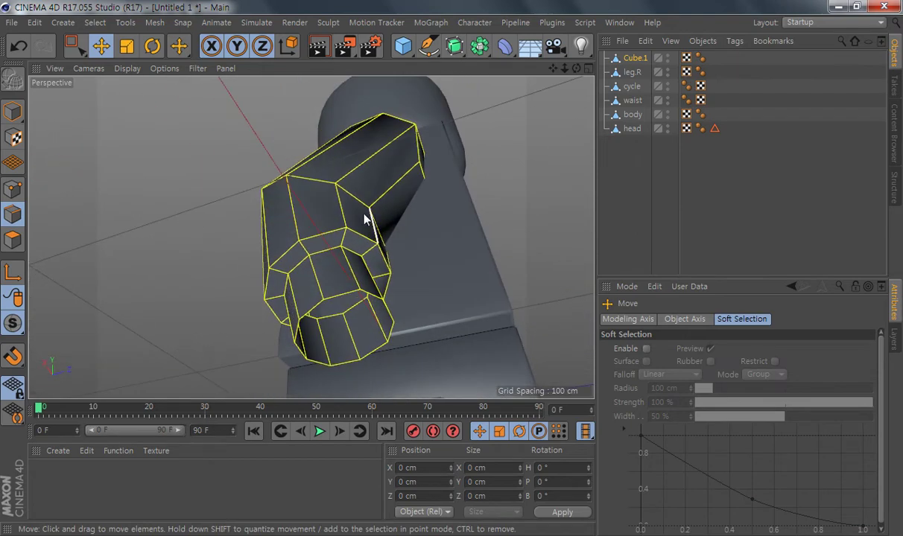
pyautogui.doubleClick(333, 235)
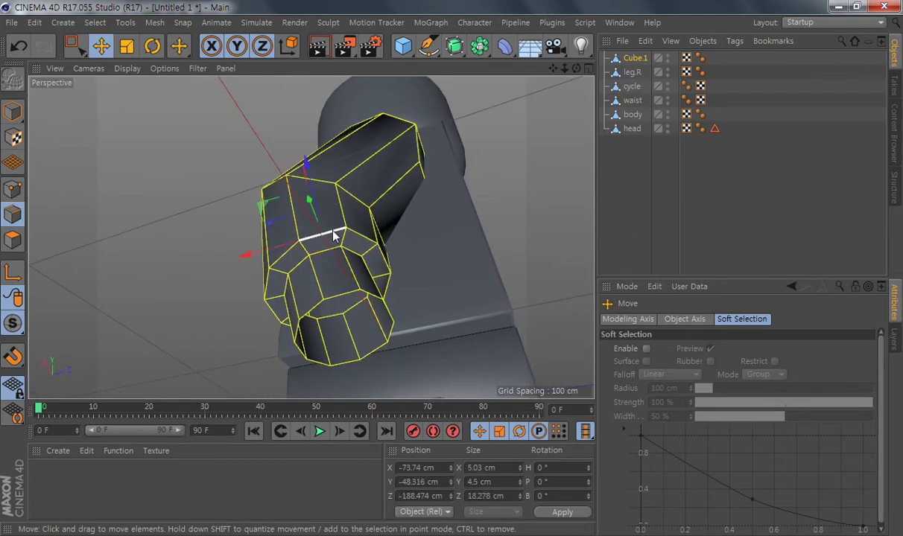
pyautogui.keyDown('alt'); pyautogui.moveTo(333, 231); pyautogui.dragTo(203, 216); pyautogui.keyUp('alt')
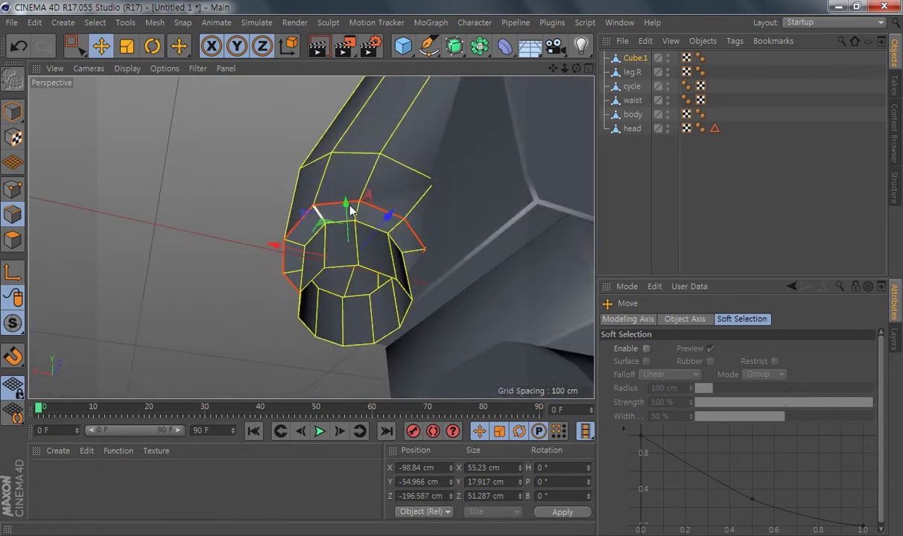
pyautogui.keyDown('alt'); pyautogui.moveTo(444, 241); pyautogui.dragTo(203, 205); pyautogui.keyUp('alt')
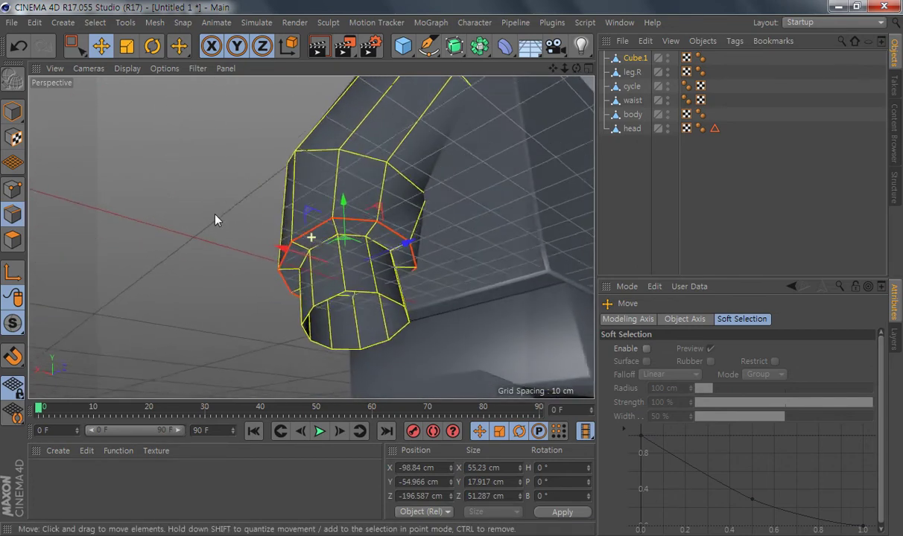
pyautogui.rightClick(198, 153)
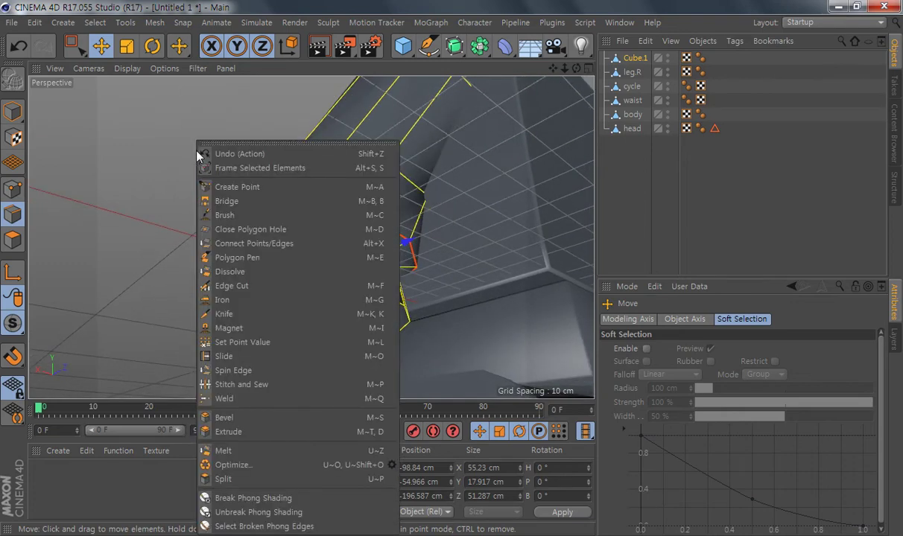
pyautogui.click(242, 423)
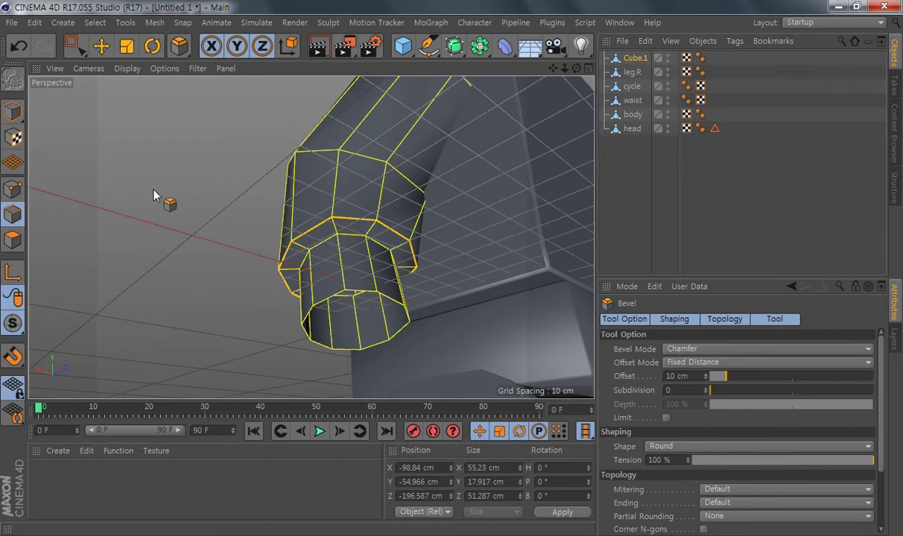
pyautogui.moveTo(154, 195); pyautogui.dragTo(218, 306)
pyautogui.click(664, 377)
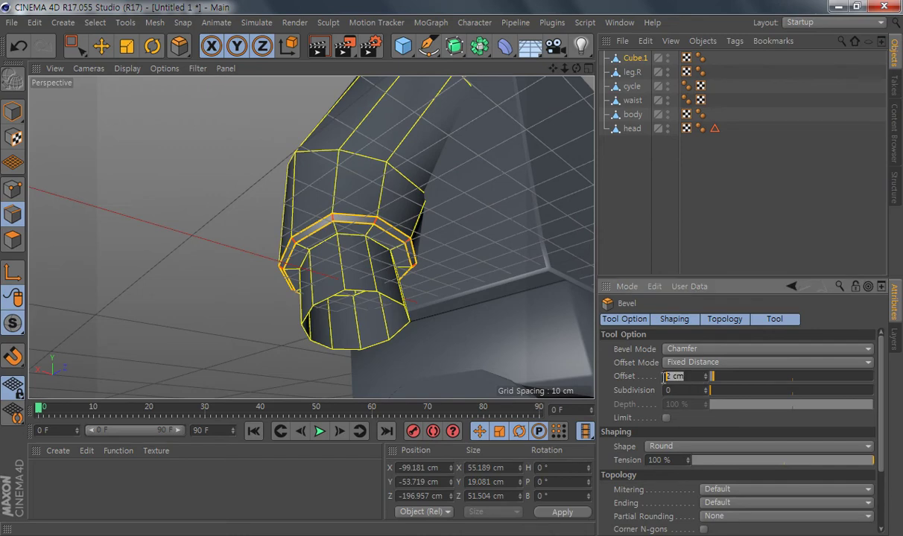
pyautogui.write('1')
pyautogui.press('Return')
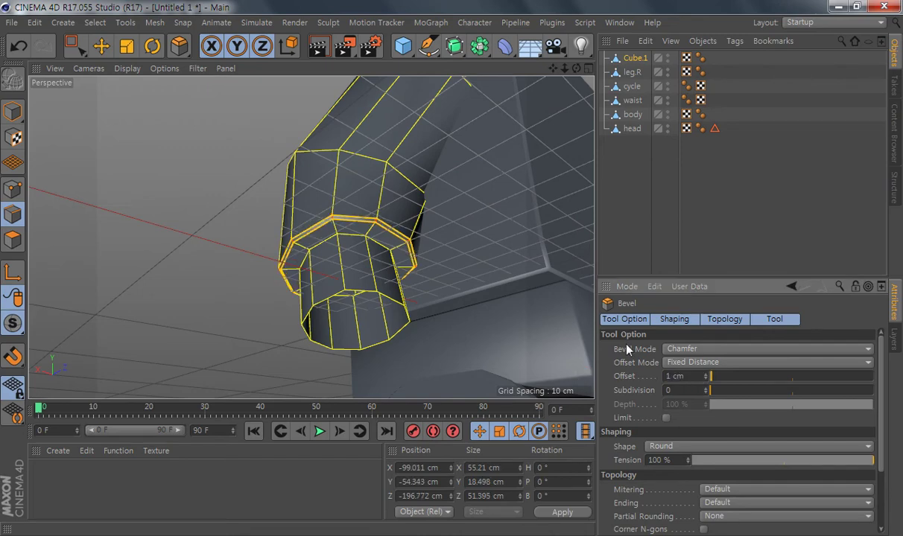
# Step: Clear the bevelled rim's edge selection, check the arm against the body in perspective, and rename the arm object arm.R
pyautogui.keyDown('alt'); pyautogui.moveTo(470, 248); pyautogui.dragTo(439, 263, button='middle'); pyautogui.keyUp('alt')
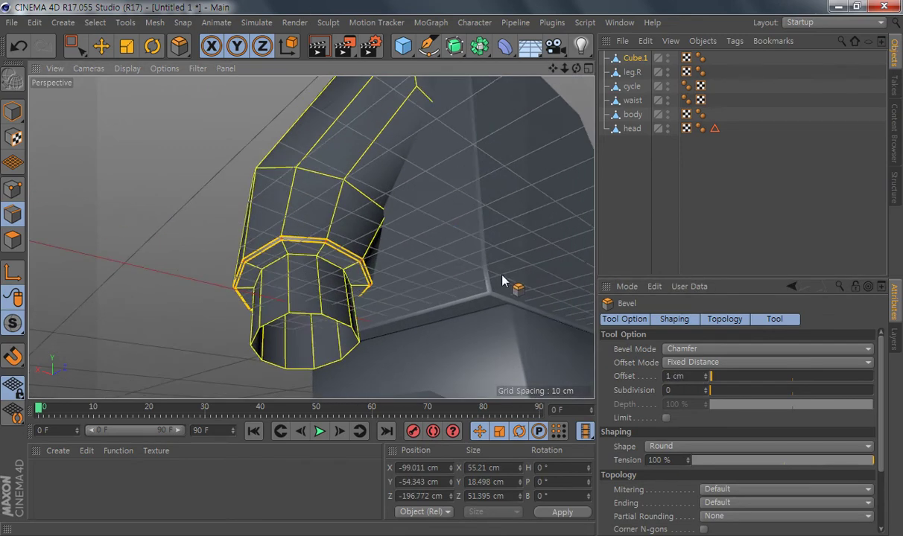
pyautogui.keyDown('alt'); pyautogui.moveTo(469, 298); pyautogui.dragTo(235, 278); pyautogui.keyUp('alt')
pyautogui.keyDown('alt'); pyautogui.moveTo(348, 170); pyautogui.dragTo(216, 308, button='right'); pyautogui.keyUp('alt')
pyautogui.press('e')
pyautogui.click(200, 309)
pyautogui.keyDown('alt'); pyautogui.moveTo(281, 252); pyautogui.dragTo(254, 282); pyautogui.keyUp('alt')
pyautogui.keyDown('alt'); pyautogui.moveTo(401, 280); pyautogui.dragTo(597, 149); pyautogui.keyUp('alt')
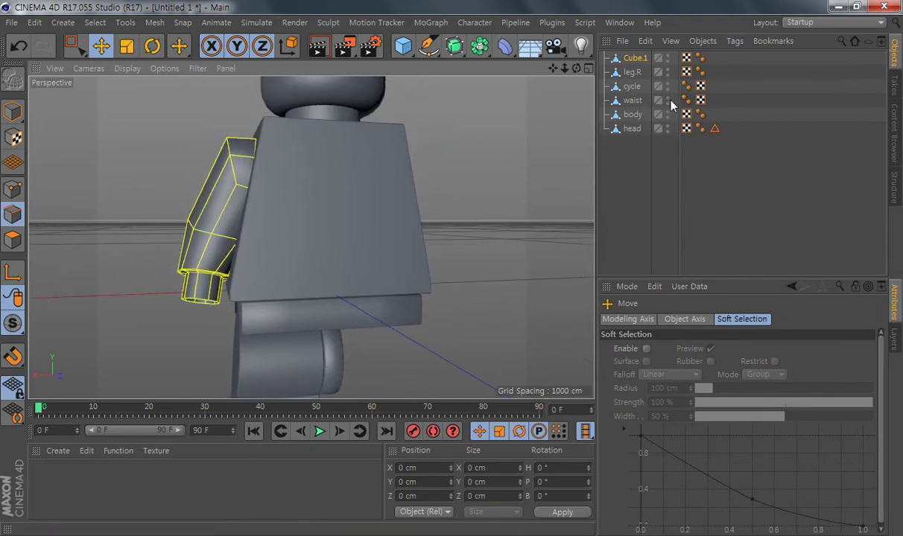
pyautogui.doubleClick(632, 58)
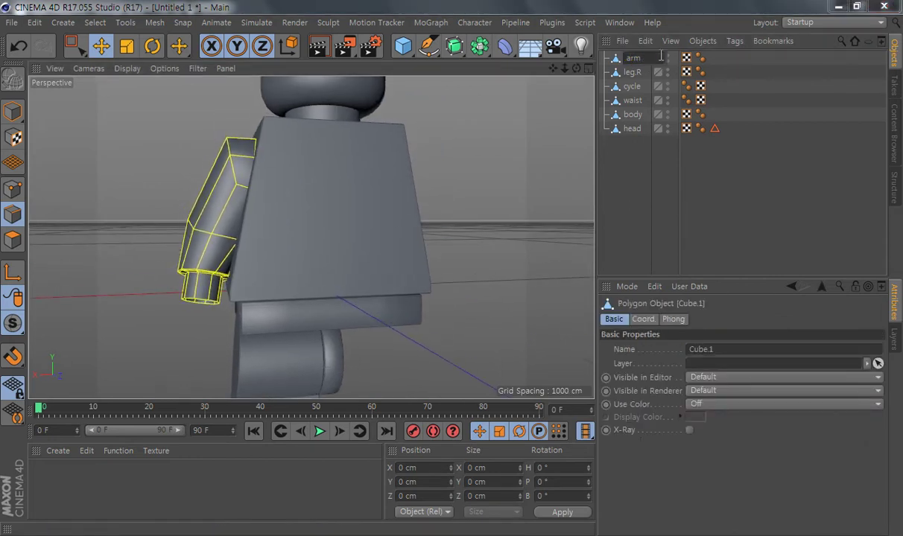
pyautogui.press('Return')
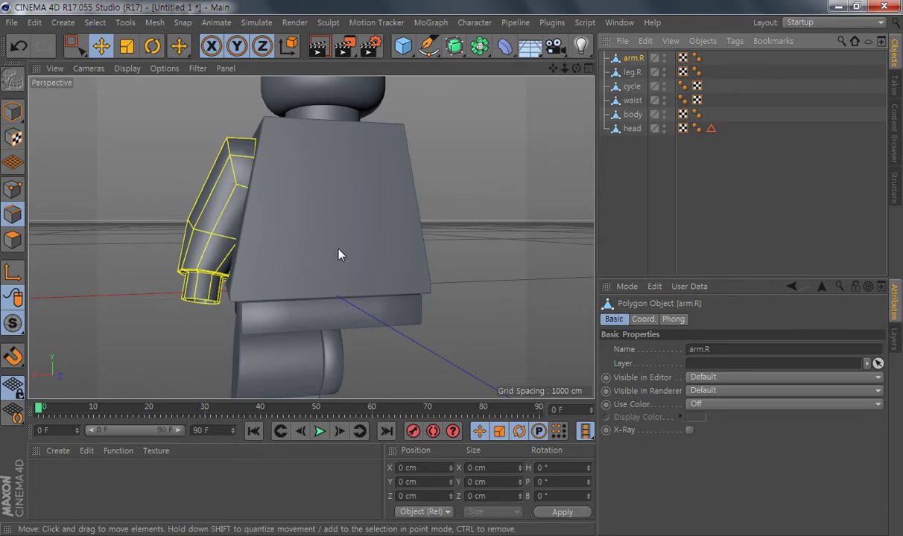
# Step: Add a Cylinder primitive for the hand and move it along X beside the arm's wrist in the Front view
pyautogui.scroll(5, 194, 279)
pyautogui.middleClick(222, 277)
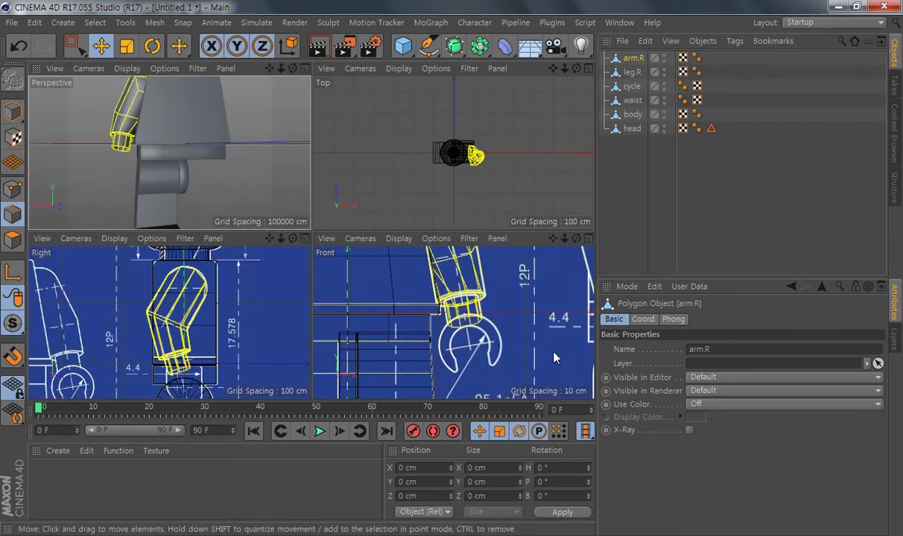
pyautogui.keyDown('alt'); pyautogui.moveTo(532, 352); pyautogui.dragTo(510, 316, button='middle'); pyautogui.keyUp('alt')
pyautogui.keyDown('alt'); pyautogui.moveTo(510, 315); pyautogui.dragTo(463, 301, button='right'); pyautogui.keyUp('alt')
pyautogui.keyDown('alt'); pyautogui.moveTo(495, 358); pyautogui.dragTo(476, 332, button='middle'); pyautogui.keyUp('alt')
pyautogui.moveTo(408, 54); pyautogui.dragTo(651, 64)
pyautogui.keyDown('alt'); pyautogui.moveTo(492, 320); pyautogui.dragTo(470, 312, button='right'); pyautogui.keyUp('alt')
pyautogui.keyDown('alt'); pyautogui.moveTo(470, 312); pyautogui.dragTo(477, 340, button='middle'); pyautogui.keyUp('alt')
pyautogui.middleClick(481, 334)
pyautogui.keyDown('alt'); pyautogui.moveTo(416, 261); pyautogui.dragTo(432, 288, button='middle'); pyautogui.keyUp('alt')
pyautogui.moveTo(295, 227); pyautogui.dragTo(431, 238)
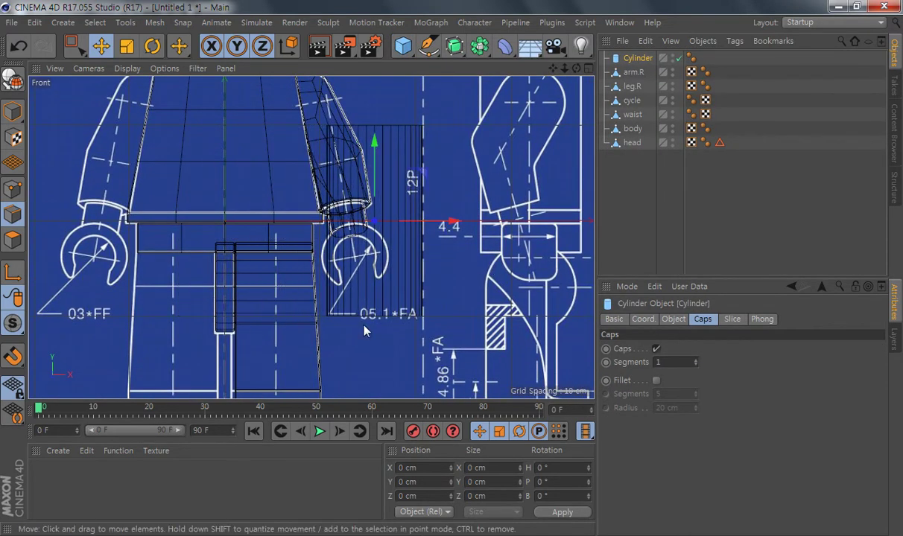
# Step: Set the cylinder's orientation to +Z so that it runs front to back
pyautogui.middleClick(435, 265)
pyautogui.keyDown('alt'); pyautogui.moveTo(235, 189); pyautogui.dragTo(174, 183, button='right'); pyautogui.keyUp('alt')
pyautogui.keyDown('alt'); pyautogui.moveTo(209, 177); pyautogui.dragTo(230, 189); pyautogui.keyUp('alt')
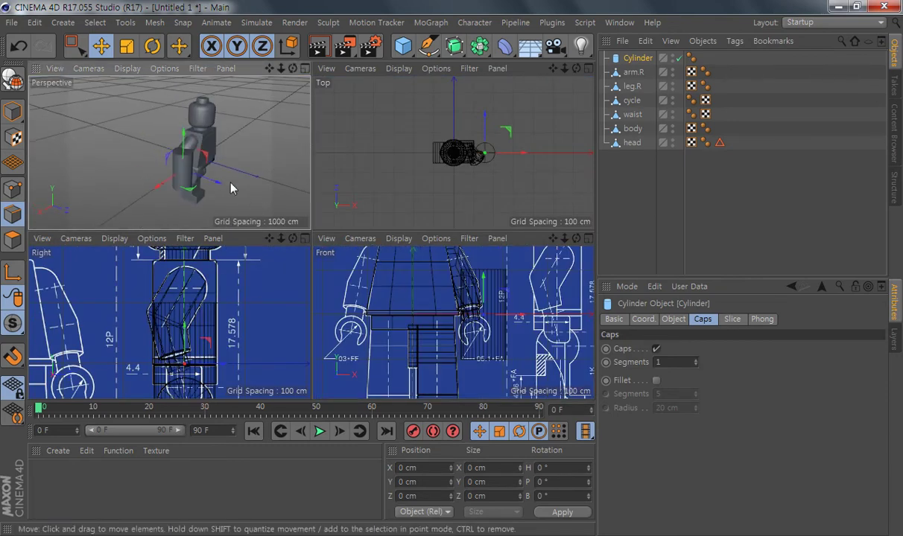
pyautogui.click(675, 320)
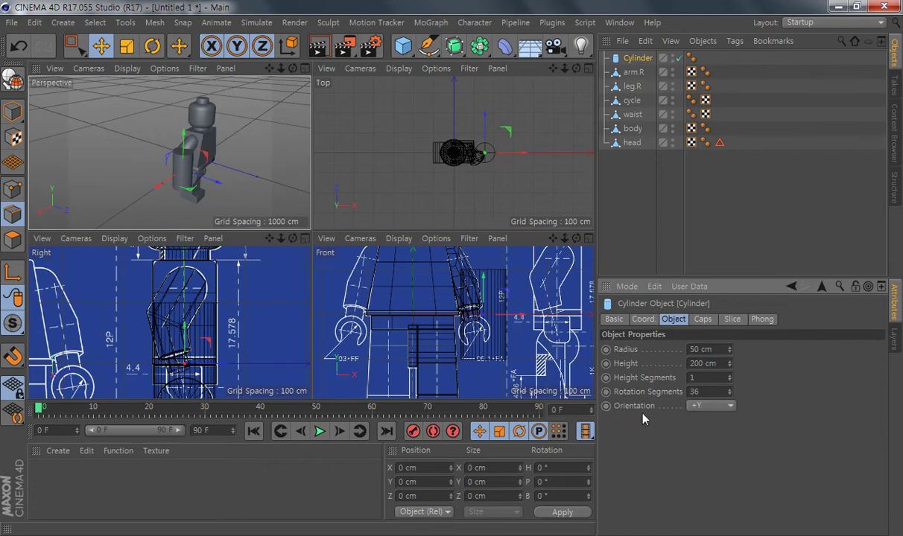
pyautogui.click(708, 406)
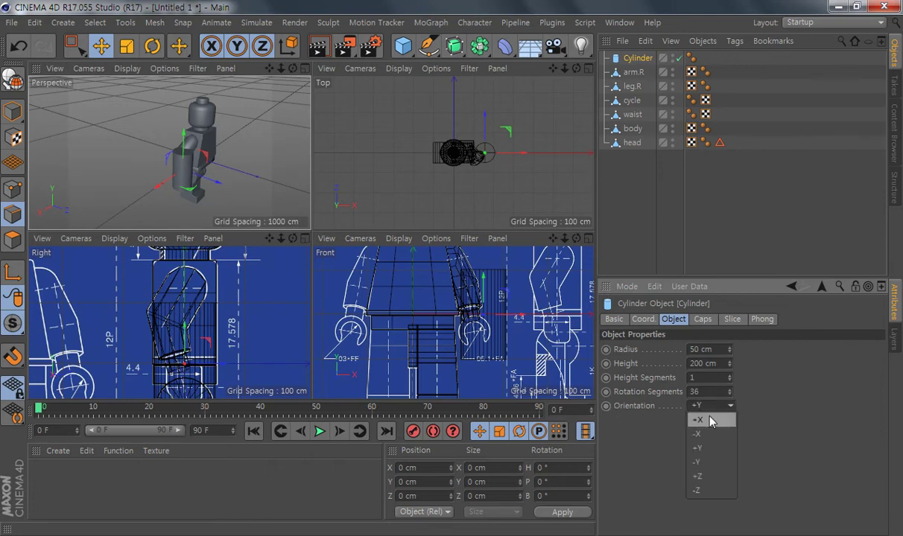
pyautogui.click(711, 477)
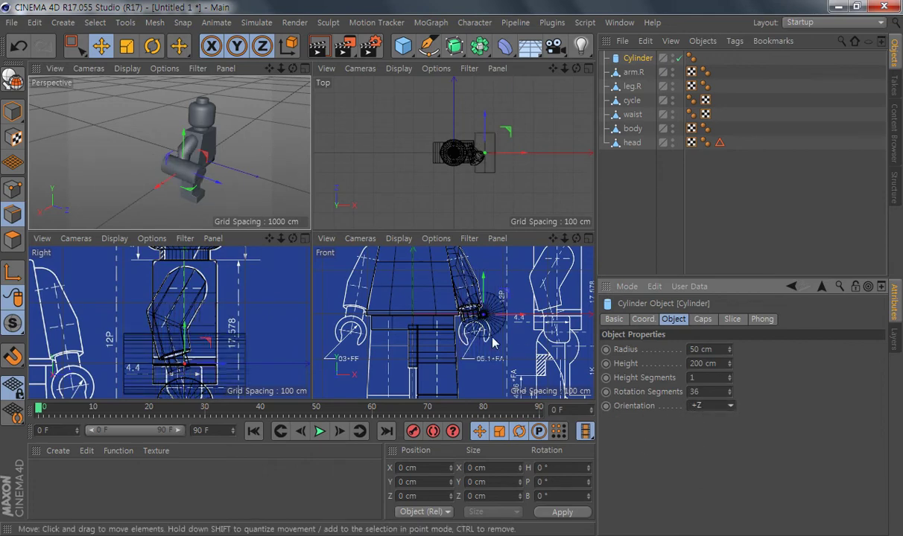
# Step: Centre the cylinder on the blueprint's hand ring in the Front view, at about X 136.3 cm and Y -37.4 cm
pyautogui.scroll(4, 493, 342)
pyautogui.middleClick(532, 348)
pyautogui.scroll(2, 436, 280)
pyautogui.moveTo(408, 141); pyautogui.dragTo(368, 208)
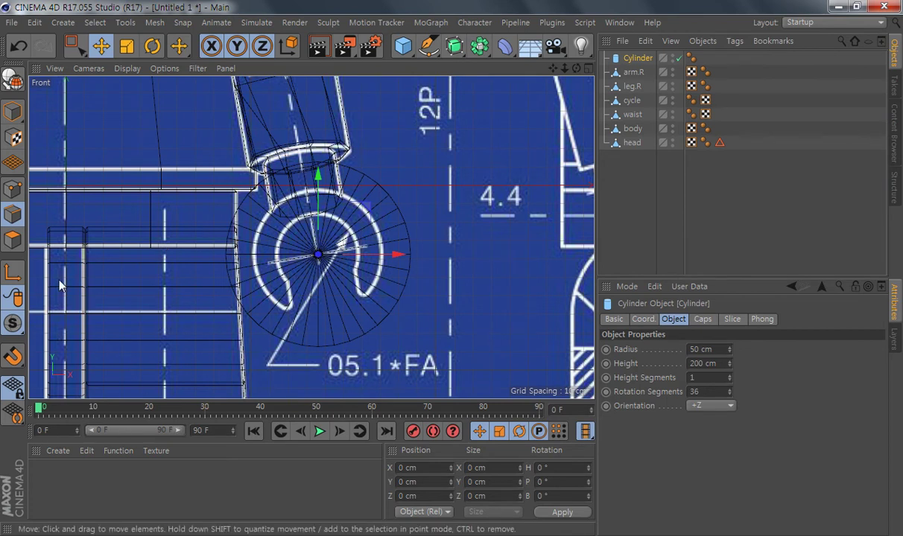
# Step: Set the cylinder's rotation segments to 20 and shrink its radius to about 34.7 cm to match the hand ring's outer circle
pyautogui.moveTo(714, 392); pyautogui.dragTo(590, 377)
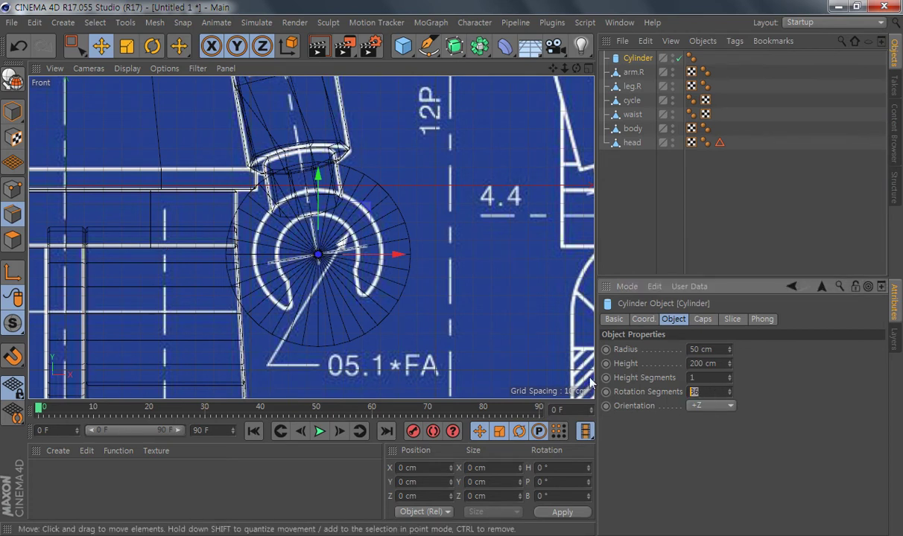
pyautogui.press('Return')
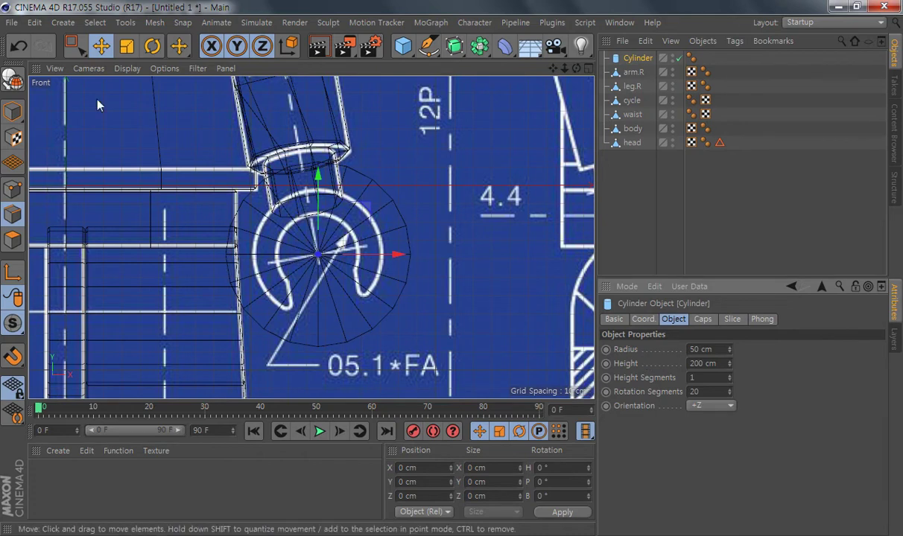
pyautogui.keyDown('alt'); pyautogui.moveTo(443, 307); pyautogui.dragTo(447, 307, button='middle'); pyautogui.keyUp('alt')
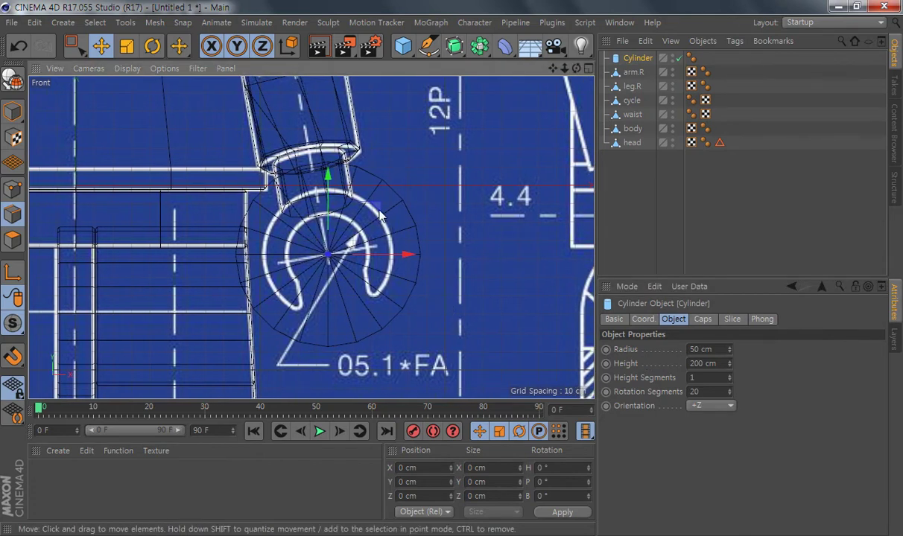
pyautogui.click(13, 113)
pyautogui.moveTo(420, 256); pyautogui.dragTo(394, 261)
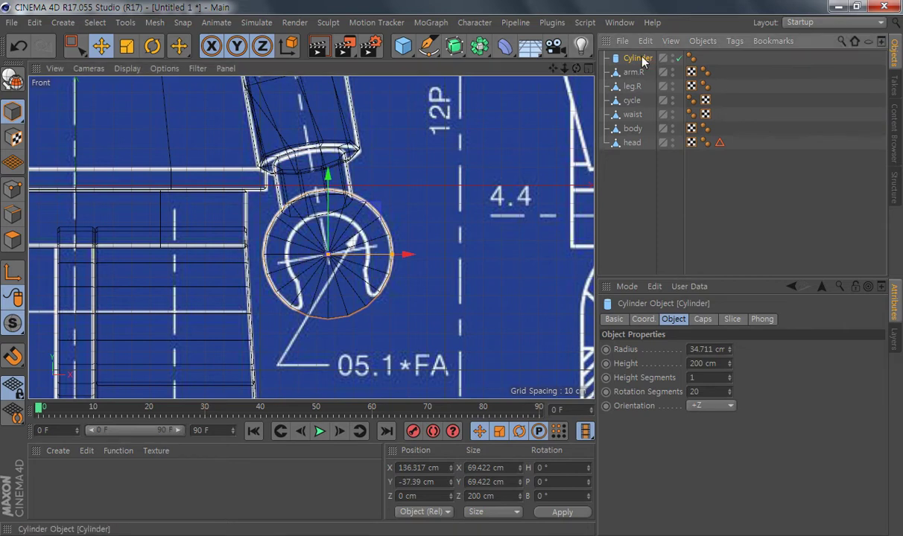
# Step: Duplicate the cylinder and reduce the copy's radius to about 22.3 cm to match the hand ring's inner circle
pyautogui.hotkey('ctrl', 'c')
pyautogui.hotkey('ctrl', 'v')
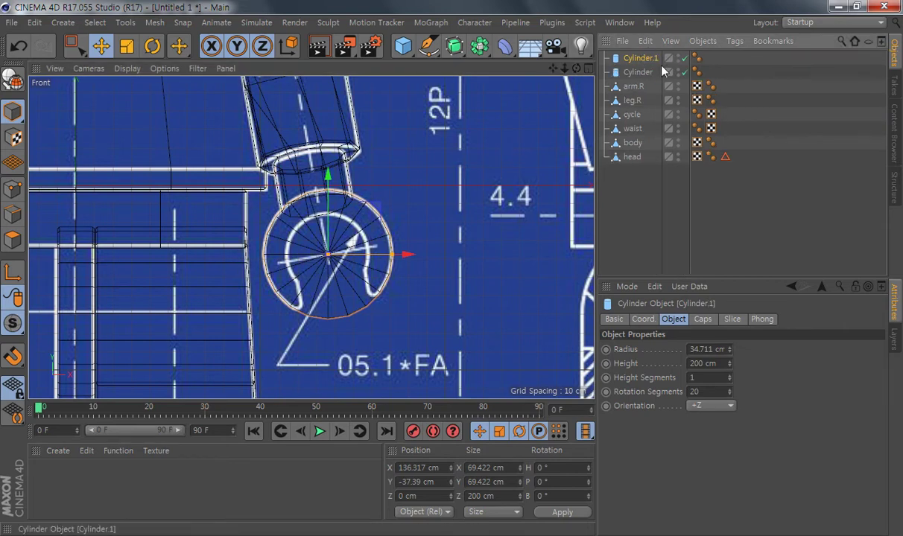
pyautogui.scroll(2, 410, 273)
pyautogui.moveTo(386, 259); pyautogui.dragTo(329, 278)
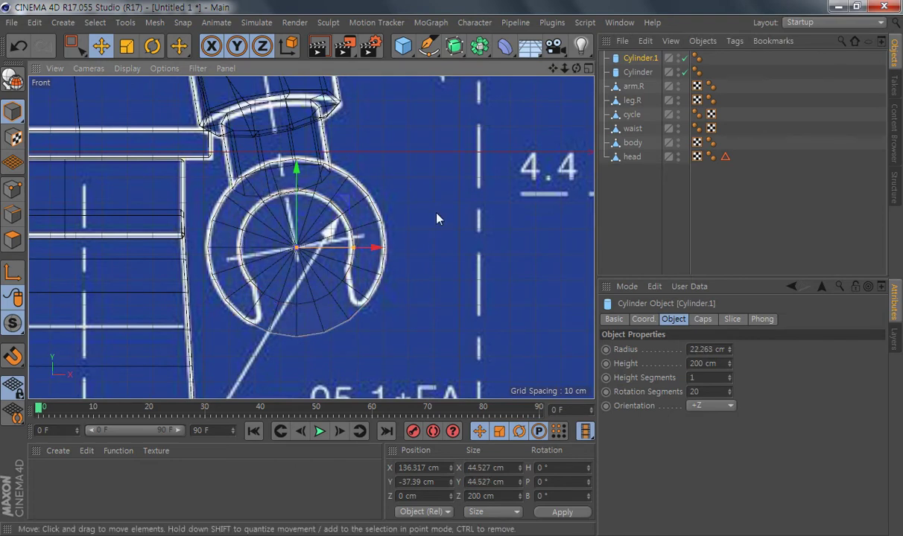
# Step: Lengthen the inner cylinder to about 324 cm so that it sticks out of both ends of the outer one
pyautogui.middleClick(327, 313)
pyautogui.middleClick(196, 192)
pyautogui.keyDown('alt'); pyautogui.moveTo(429, 290); pyautogui.dragTo(406, 302); pyautogui.keyUp('alt')
pyautogui.keyDown('alt'); pyautogui.moveTo(407, 301); pyautogui.dragTo(438, 274, button='right'); pyautogui.keyUp('alt')
pyautogui.keyDown('alt'); pyautogui.moveTo(438, 273); pyautogui.dragTo(405, 333); pyautogui.keyUp('alt')
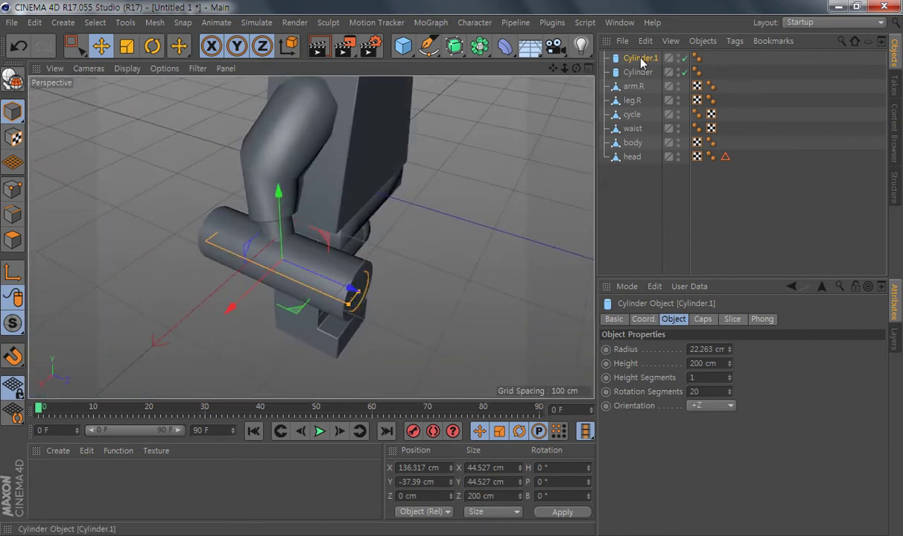
pyautogui.moveTo(362, 292); pyautogui.dragTo(397, 284)
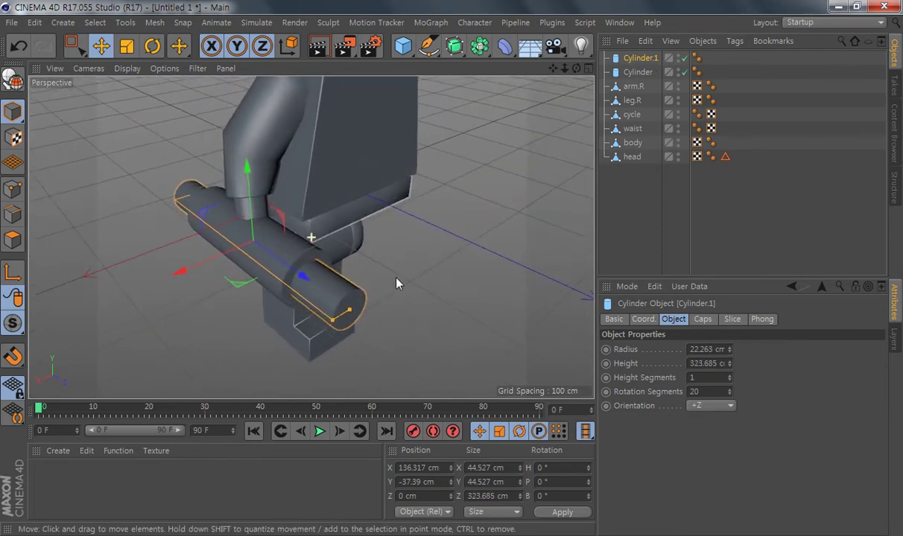
# Step: Add a Boole object, and rename the outer cylinder A and the inner cylinder B
pyautogui.click(481, 47)
pyautogui.click(717, 64)
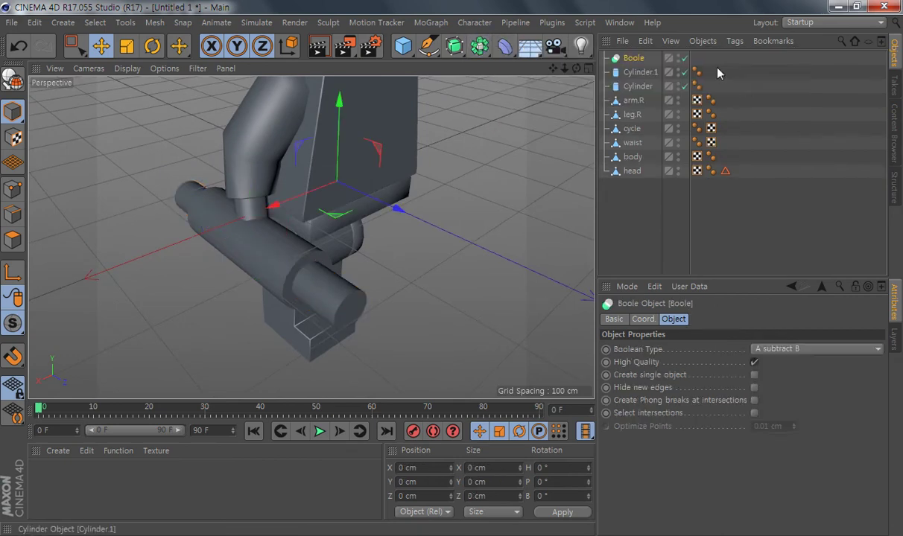
pyautogui.click(637, 87)
pyautogui.doubleClick(638, 87)
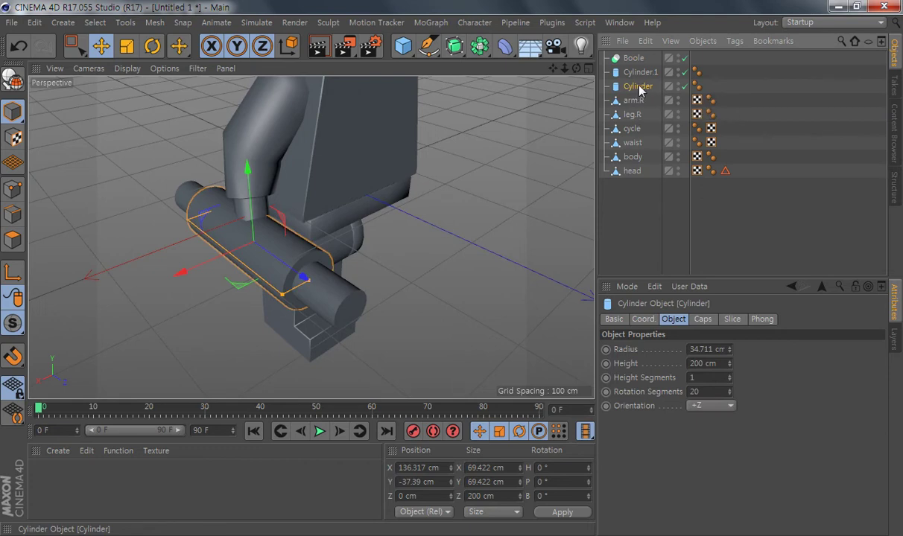
pyautogui.press('Return')
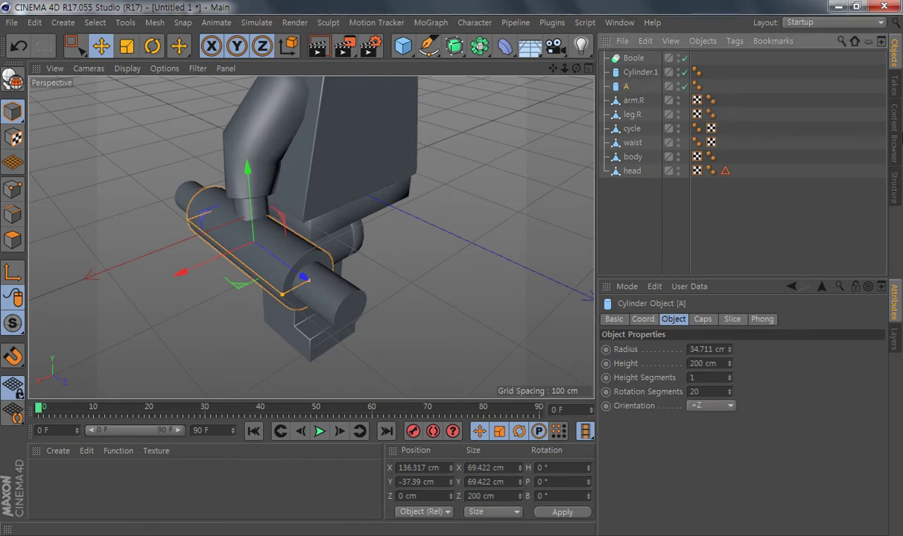
pyautogui.click(634, 74)
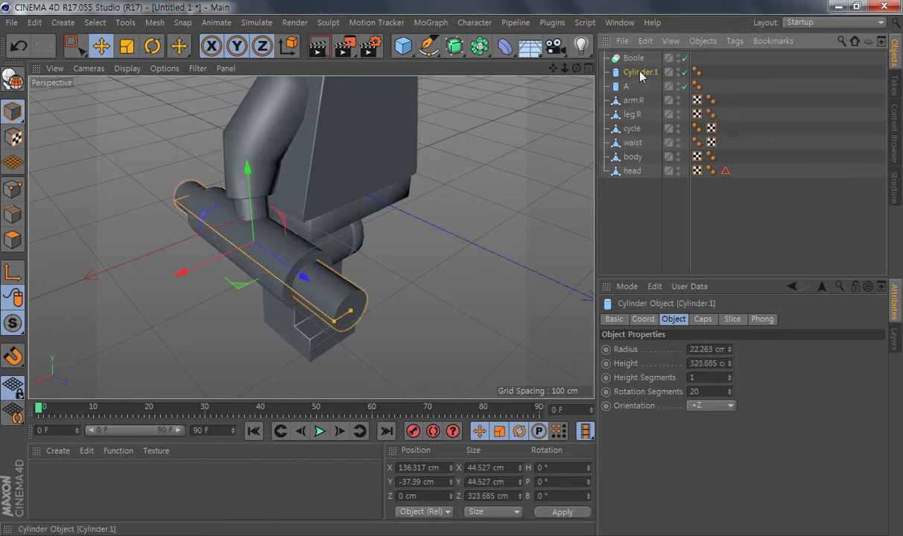
pyautogui.doubleClick(639, 73)
pyautogui.write('B')
pyautogui.press('Return')
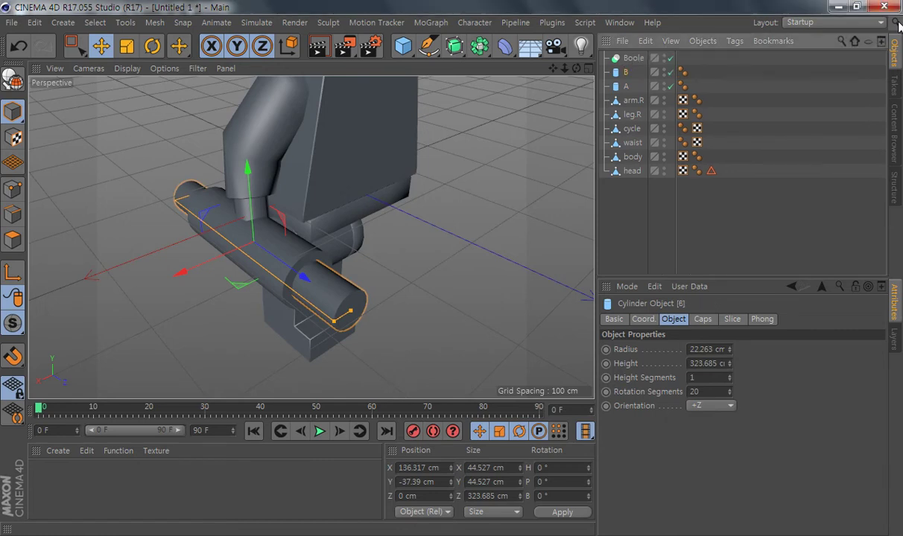
# Step: Place cylinders A and B inside the Boole with A first, and enable Create single object
pyautogui.click(632, 58)
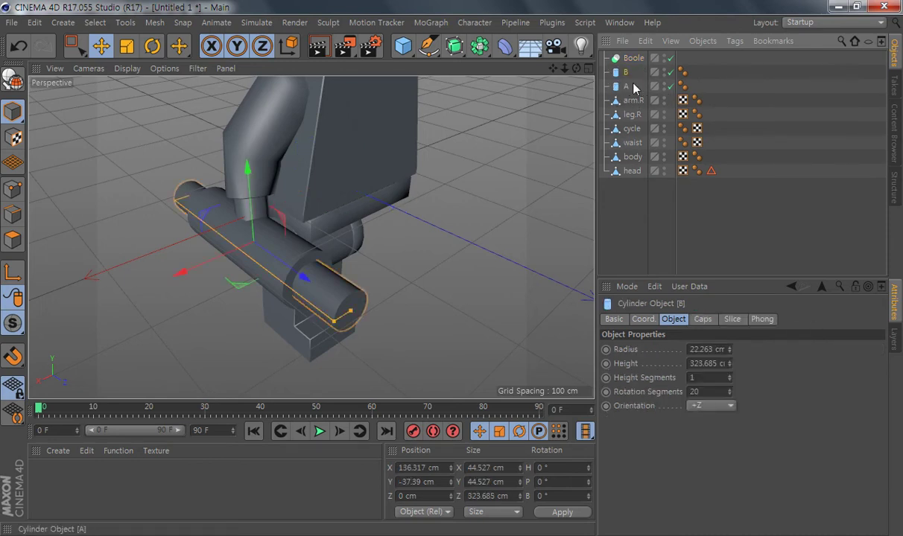
pyautogui.moveTo(634, 63); pyautogui.dragTo(645, 63)
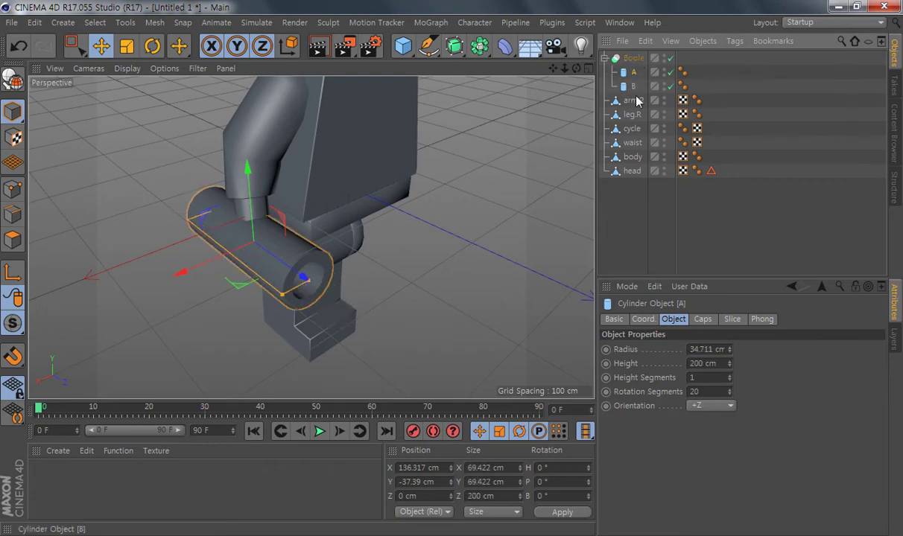
pyautogui.keyDown('alt'); pyautogui.moveTo(369, 316); pyautogui.dragTo(354, 272); pyautogui.keyUp('alt')
pyautogui.click(635, 59)
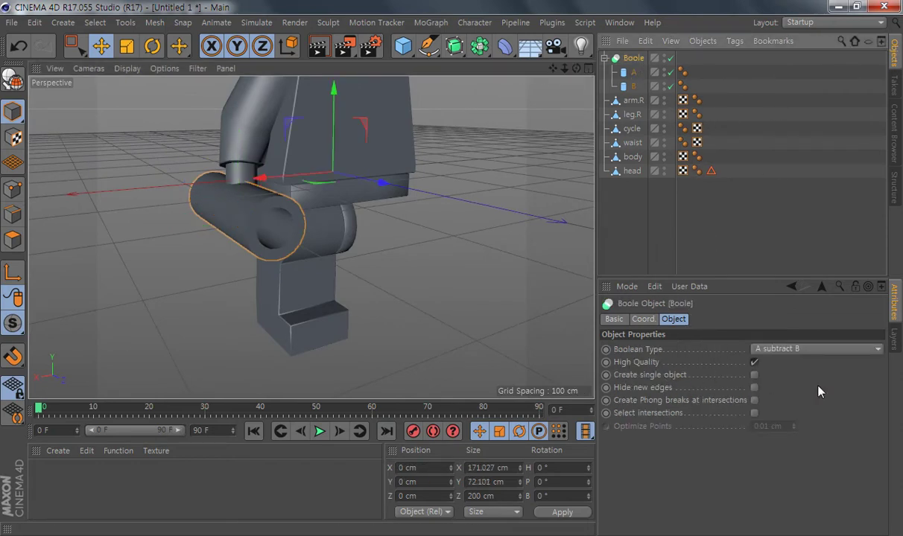
pyautogui.click(754, 375)
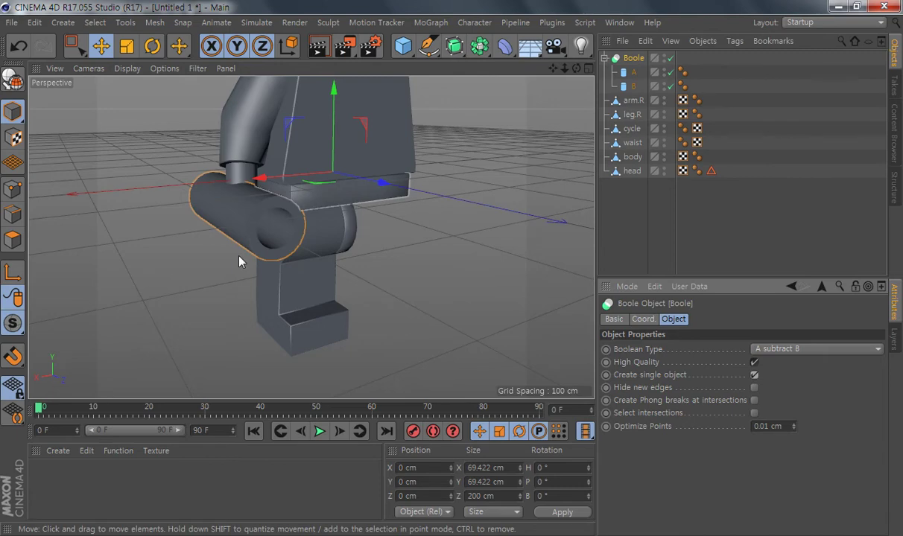
pyautogui.scroll(3, 269, 286)
pyautogui.keyDown('alt'); pyautogui.moveTo(276, 298); pyautogui.dragTo(304, 248); pyautogui.keyUp('alt')
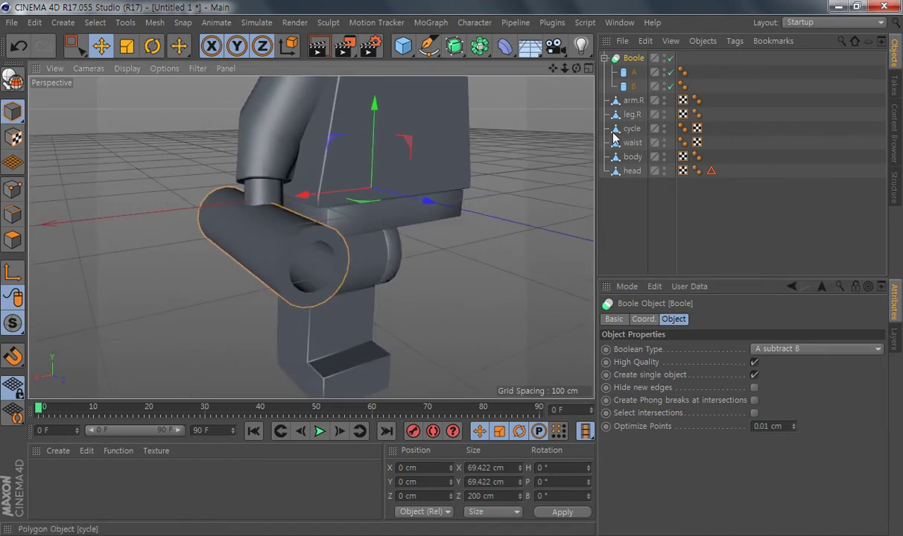
# Step: Select the Boole with its children and merge them into one polygon object with Connect Objects + Delete
pyautogui.middleClick(638, 59)
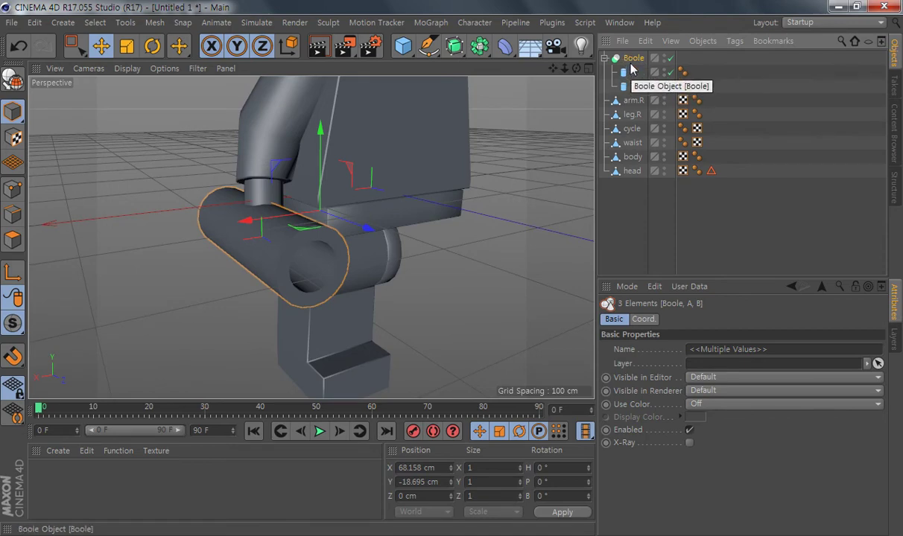
pyautogui.rightClick(632, 66)
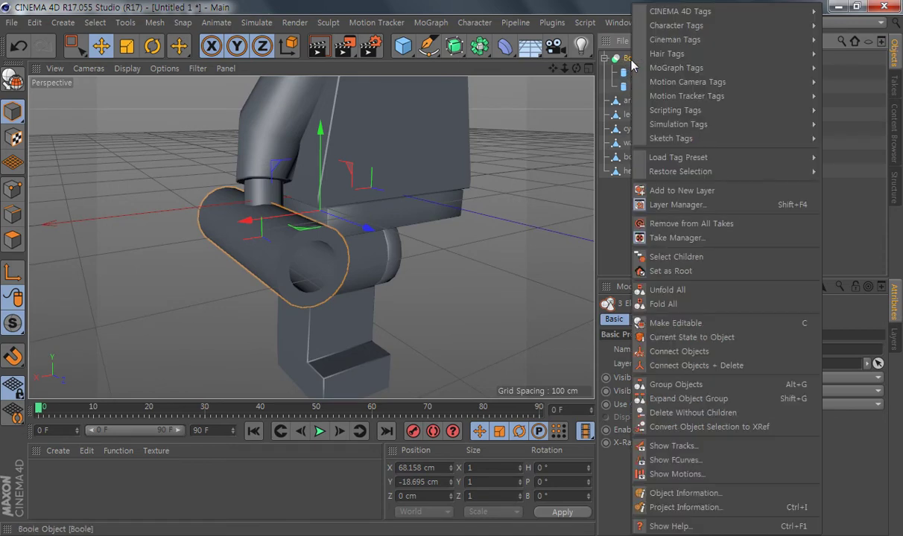
pyautogui.click(695, 366)
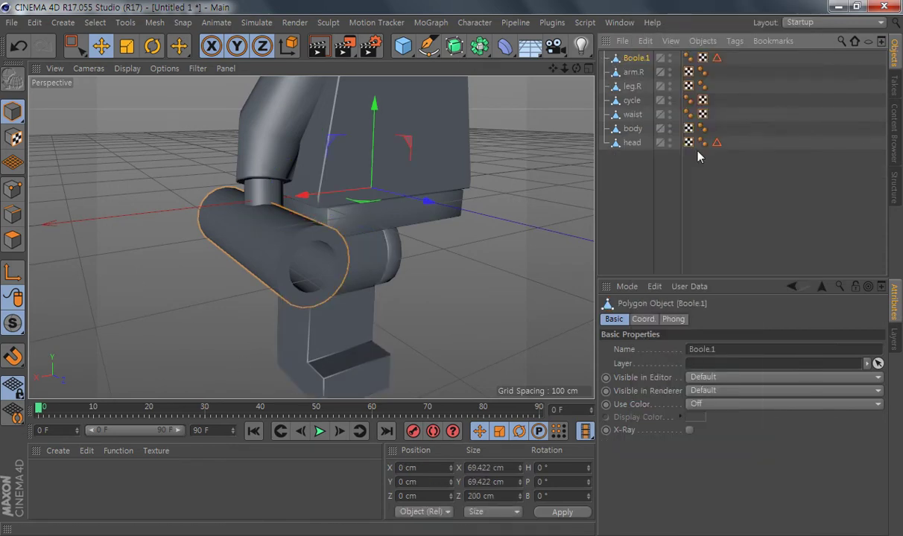
# Step: Reduce the hollow cylinder to a flat ring by deleting all points at its Z -100 cm end
pyautogui.middleClick(321, 295)
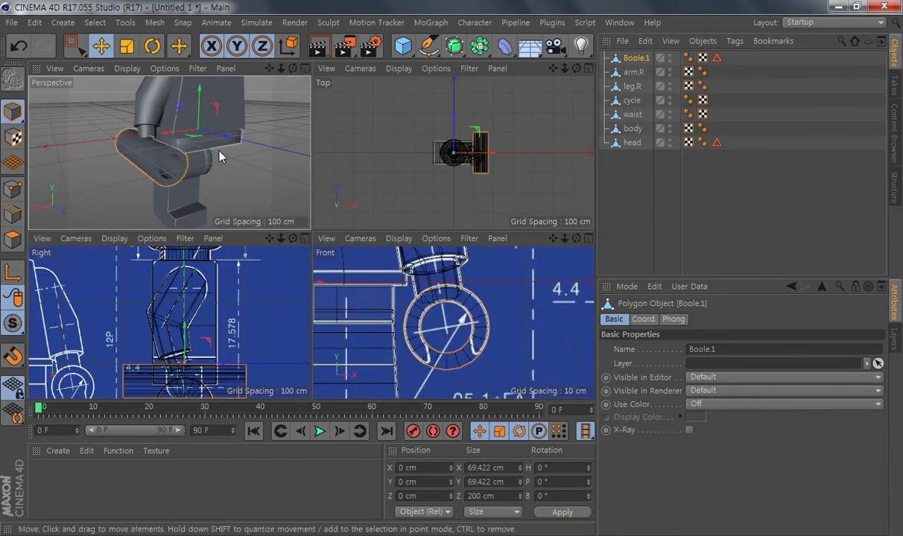
pyautogui.keyDown('alt'); pyautogui.moveTo(185, 186); pyautogui.dragTo(205, 147); pyautogui.keyUp('alt')
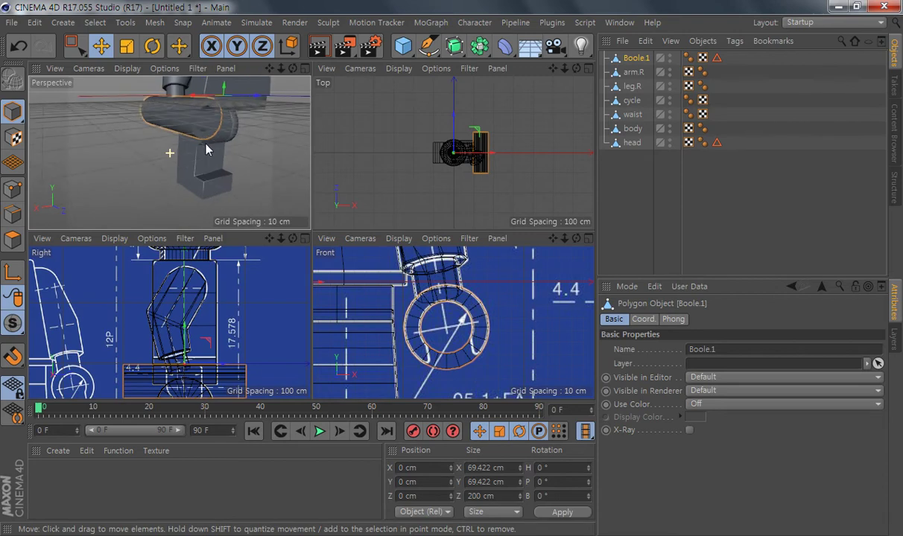
pyautogui.middleClick(228, 327)
pyautogui.keyDown('alt'); pyautogui.moveTo(402, 336); pyautogui.dragTo(365, 192, button='middle'); pyautogui.keyUp('alt')
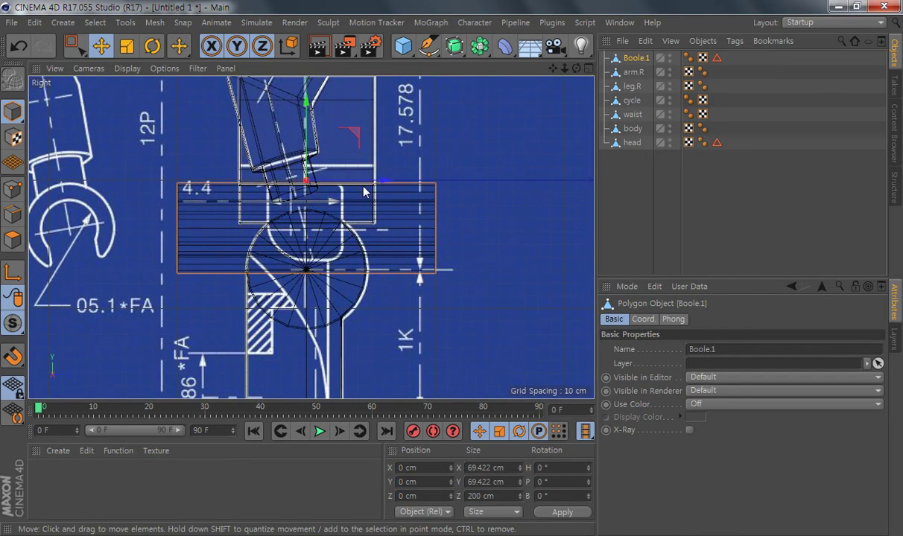
pyautogui.click(13, 189)
pyautogui.click(75, 46)
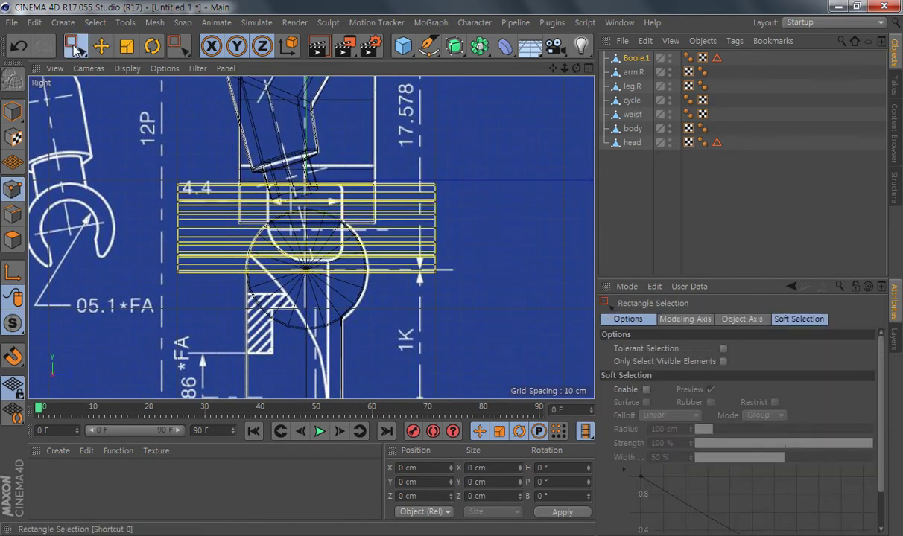
pyautogui.moveTo(112, 128); pyautogui.dragTo(258, 360)
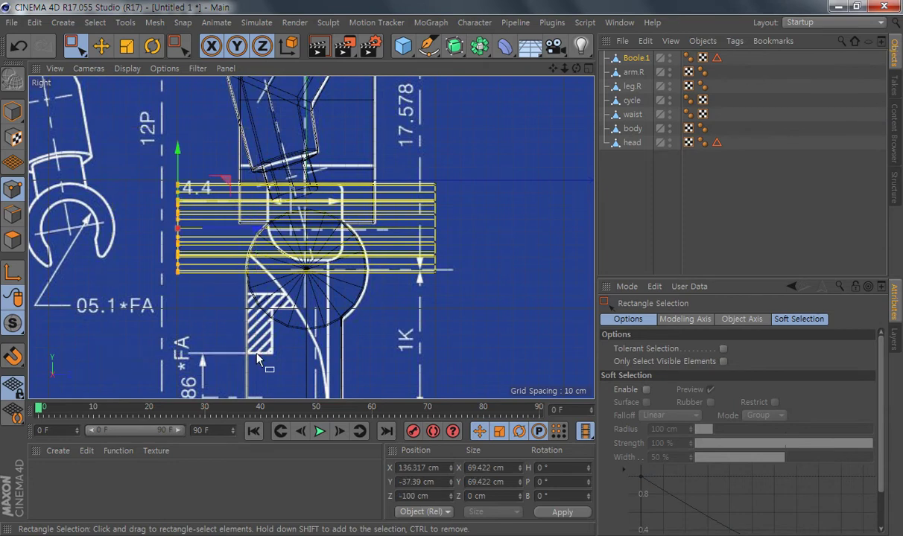
pyautogui.press('Delete')
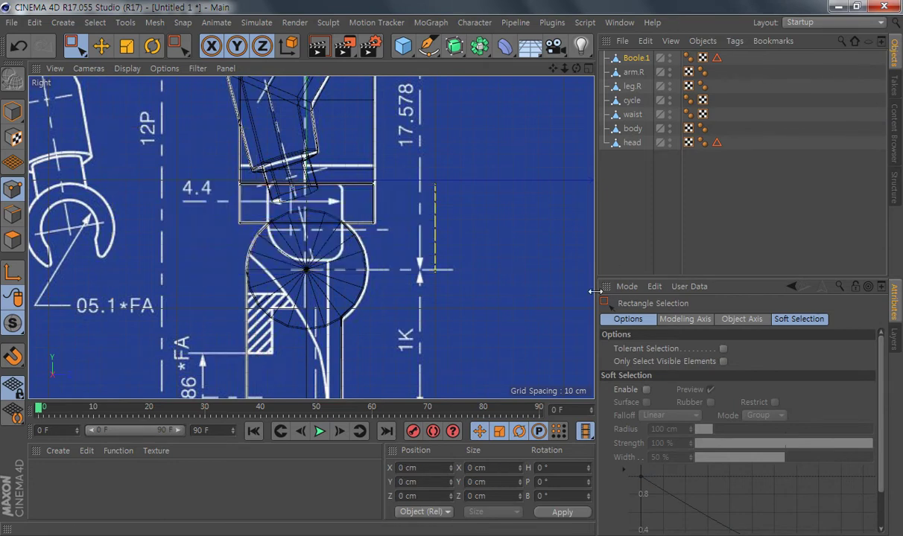
# Step: Open the ring into a C by deleting its two lowest inner and outer point pairs at the blueprint's hand gap
pyautogui.middleClick(386, 263)
pyautogui.middleClick(430, 339)
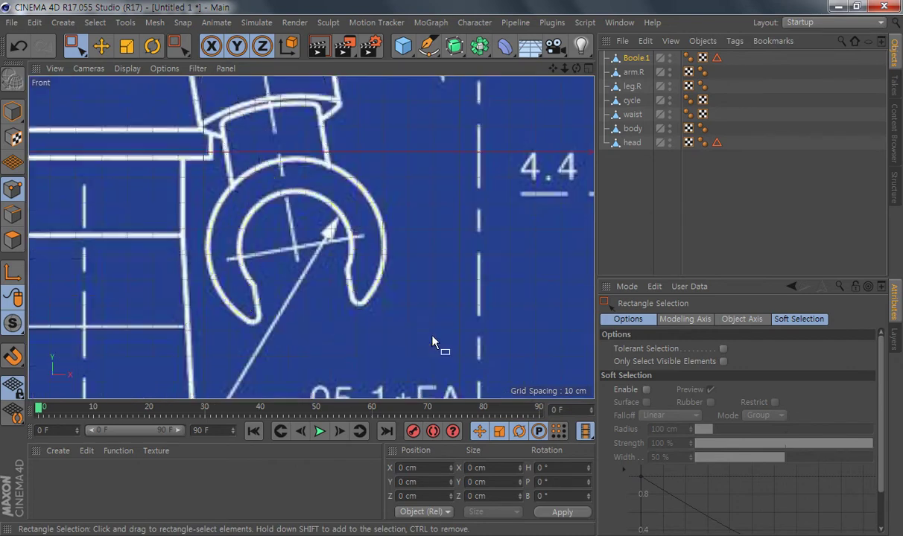
pyautogui.keyDown('alt'); pyautogui.moveTo(316, 336); pyautogui.dragTo(324, 277, button='middle'); pyautogui.keyUp('alt')
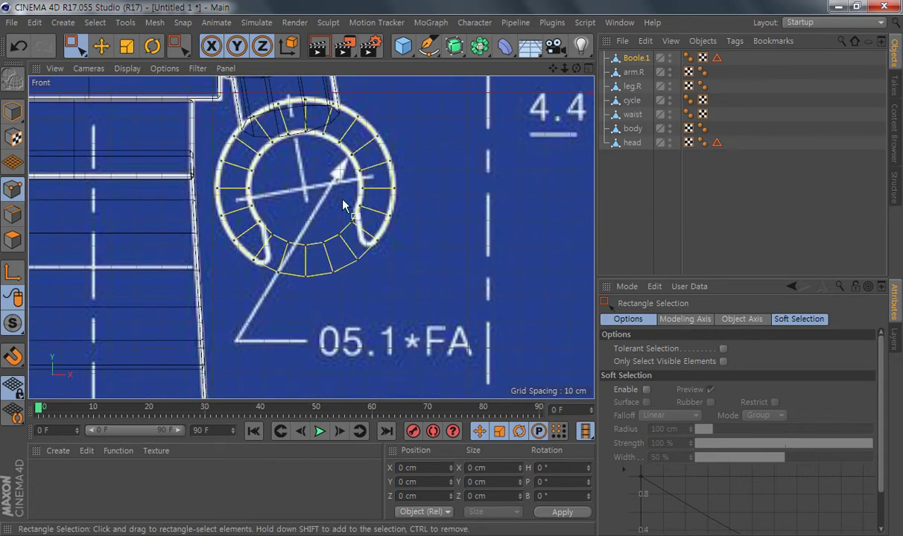
pyautogui.moveTo(310, 278); pyautogui.dragTo(318, 288)
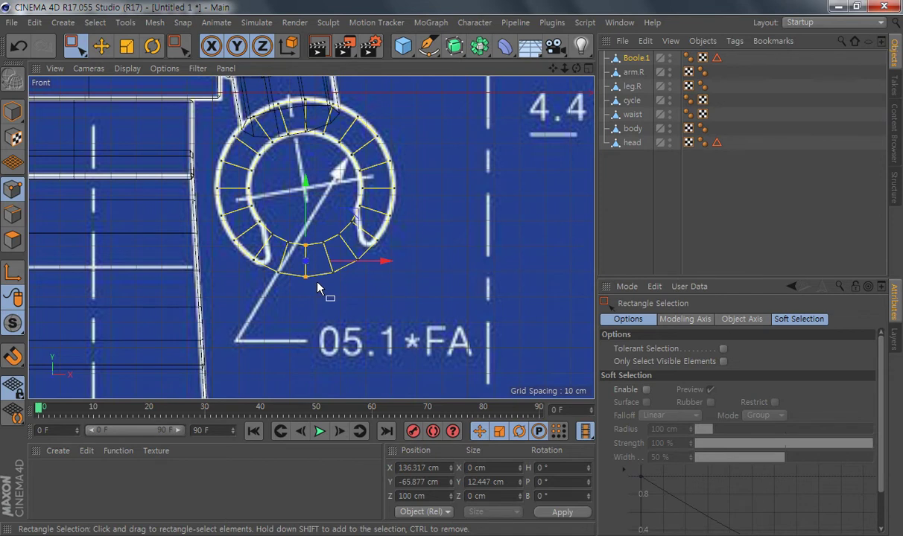
pyautogui.keyDown('shift'); pyautogui.moveTo(326, 249); pyautogui.dragTo(330, 253); pyautogui.keyUp('shift')
pyautogui.keyDown('shift'); pyautogui.moveTo(346, 288); pyautogui.dragTo(327, 269); pyautogui.keyUp('shift')
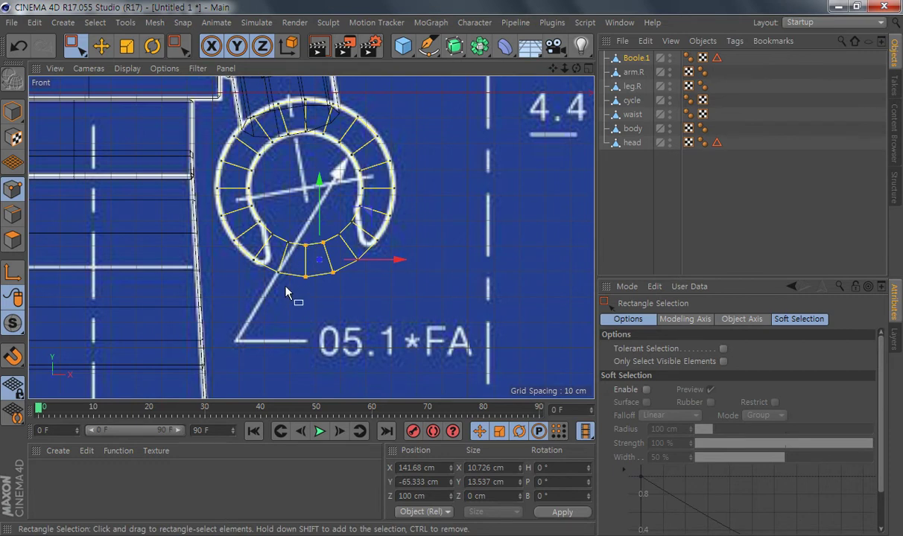
pyautogui.press('Delete')
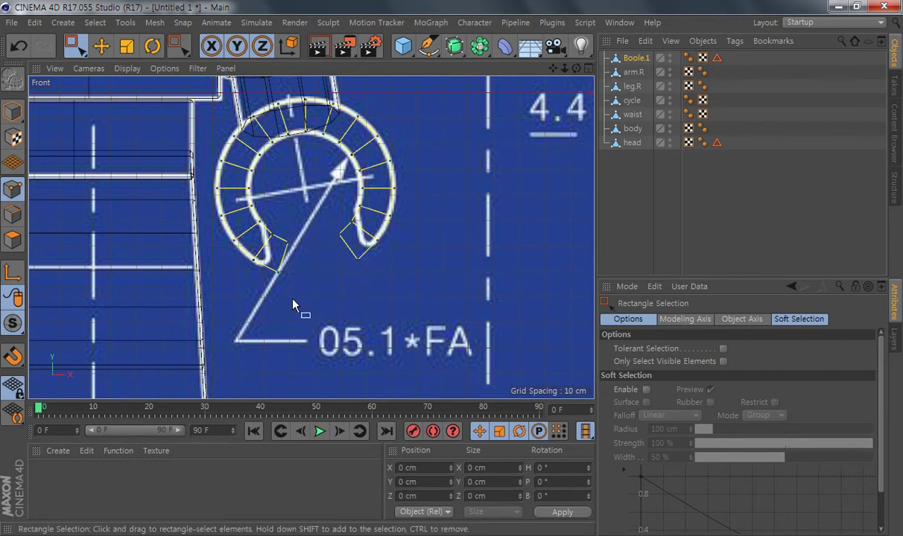
# Step: Move the end points of the C nearest the body onto the blueprint outline to form that fingertip
pyautogui.scroll(6, 324, 298)
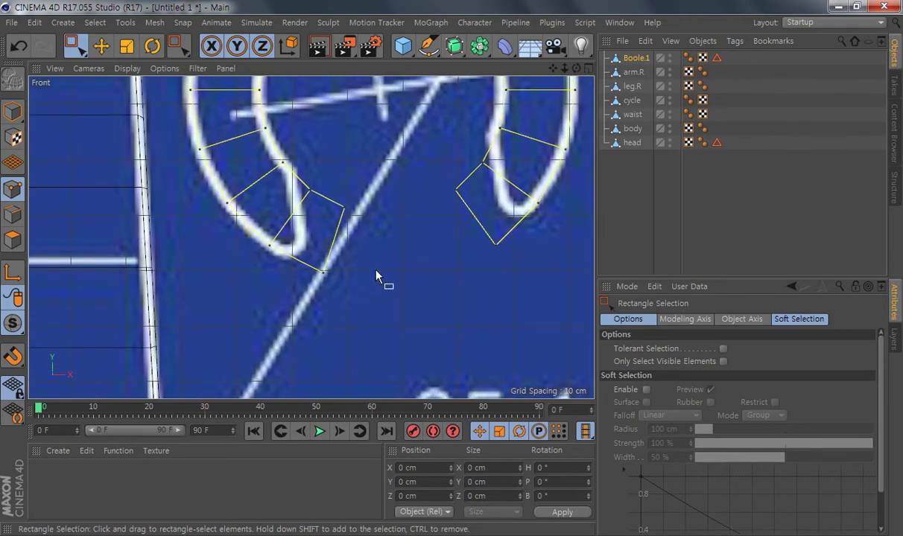
pyautogui.moveTo(278, 233); pyautogui.dragTo(264, 251)
pyautogui.moveTo(322, 195); pyautogui.dragTo(304, 181)
pyautogui.moveTo(295, 238); pyautogui.dragTo(348, 270)
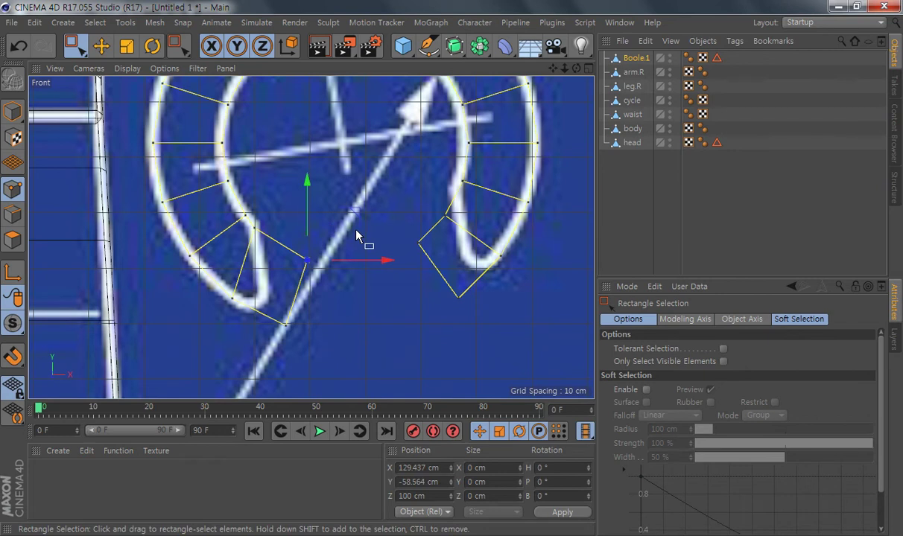
pyautogui.click(354, 207)
pyautogui.moveTo(341, 312); pyautogui.dragTo(291, 241)
pyautogui.moveTo(356, 214); pyautogui.dragTo(313, 255)
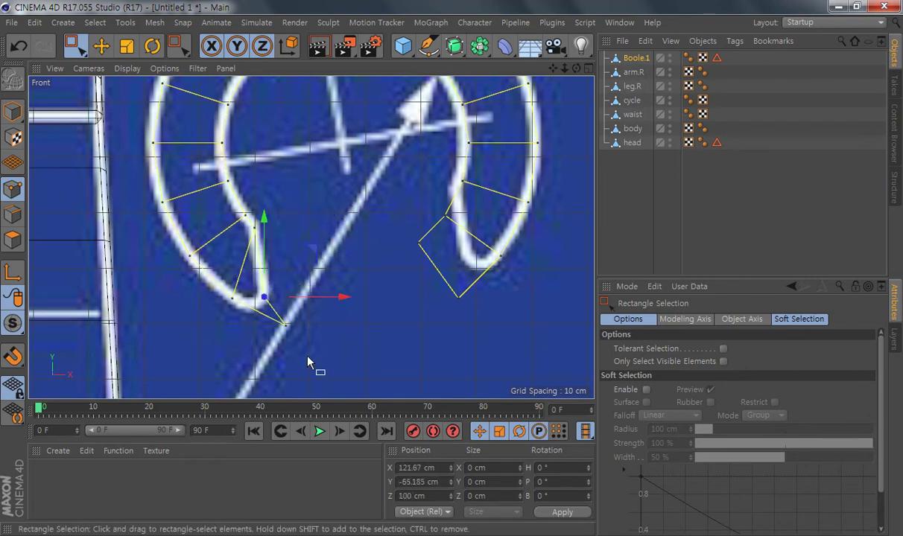
pyautogui.moveTo(272, 309); pyautogui.dragTo(273, 310)
pyautogui.moveTo(334, 280); pyautogui.dragTo(301, 260)
# Step: Move the end points of the C farthest from the body onto the blueprint outline to form the outer fingertip
pyautogui.moveTo(463, 234); pyautogui.dragTo(463, 234)
pyautogui.moveTo(503, 177); pyautogui.dragTo(502, 149)
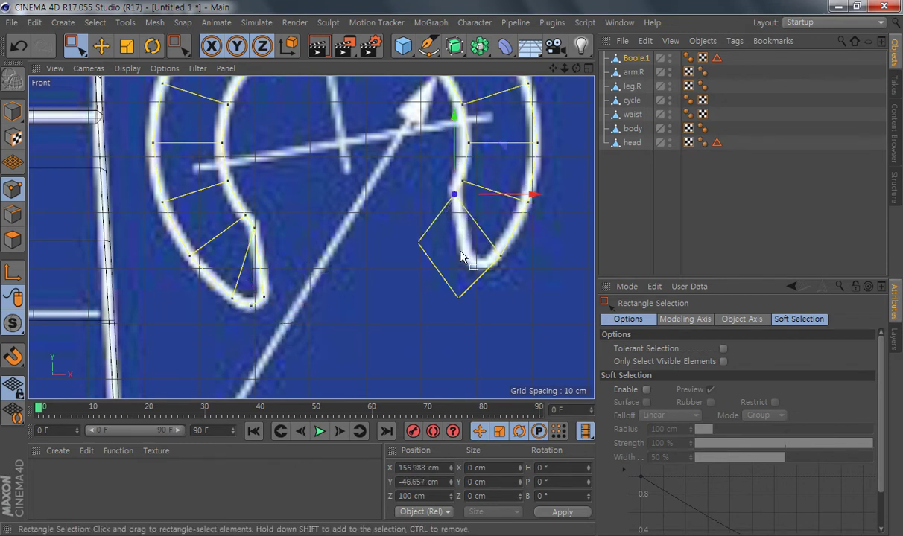
pyautogui.moveTo(433, 251); pyautogui.dragTo(433, 251)
pyautogui.moveTo(477, 195); pyautogui.dragTo(531, 224)
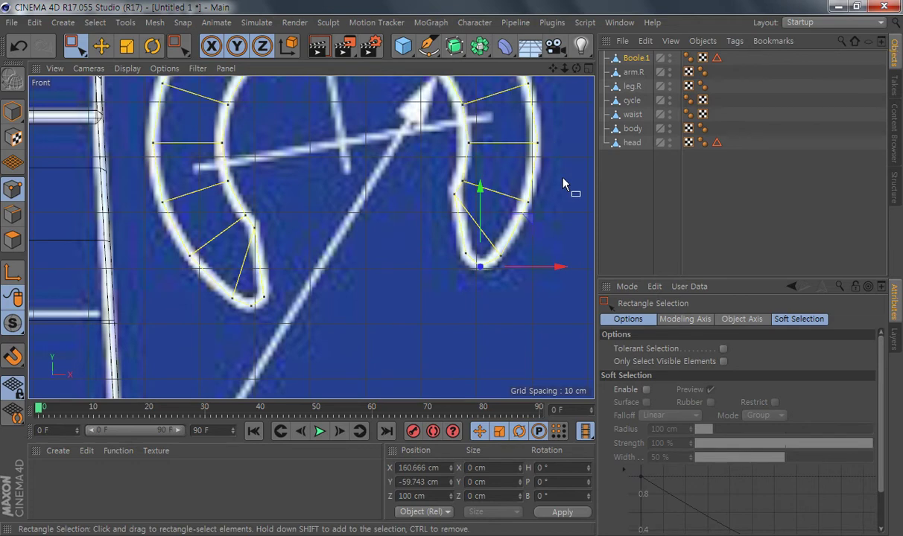
# Step: Select all polygons of the C profile and move them along Z to about 28 cm, at the edge of the blueprint hand
pyautogui.middleClick(448, 253)
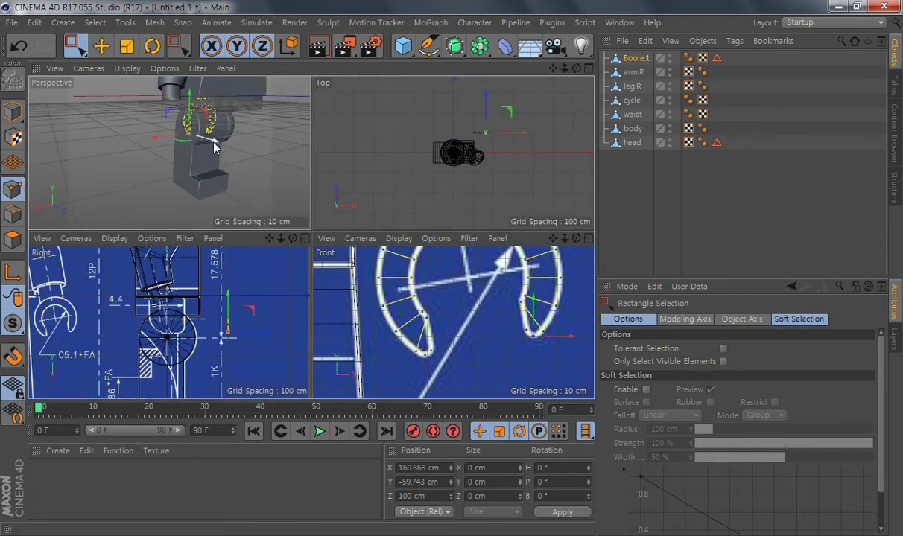
pyautogui.middleClick(202, 135)
pyautogui.scroll(6, 388, 221)
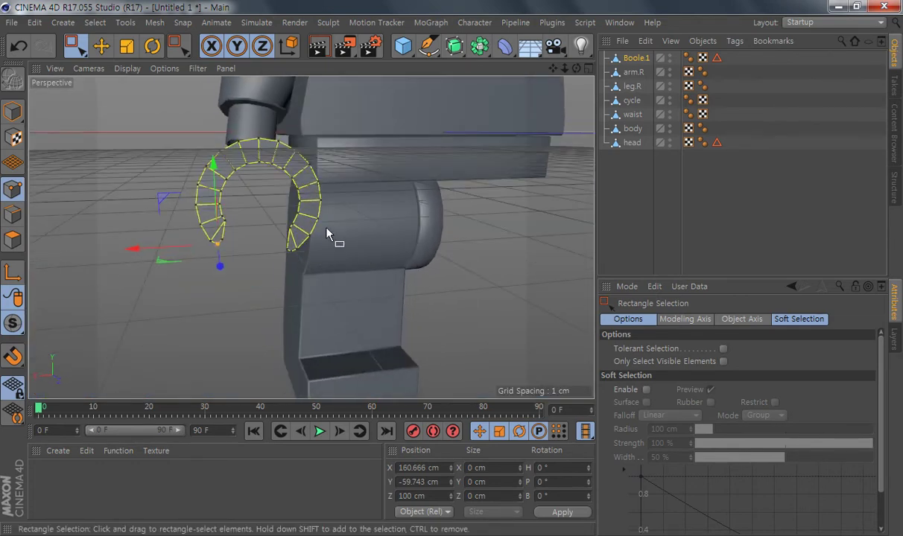
pyautogui.keyDown('alt'); pyautogui.moveTo(297, 267); pyautogui.dragTo(395, 329); pyautogui.keyUp('alt')
pyautogui.click(13, 240)
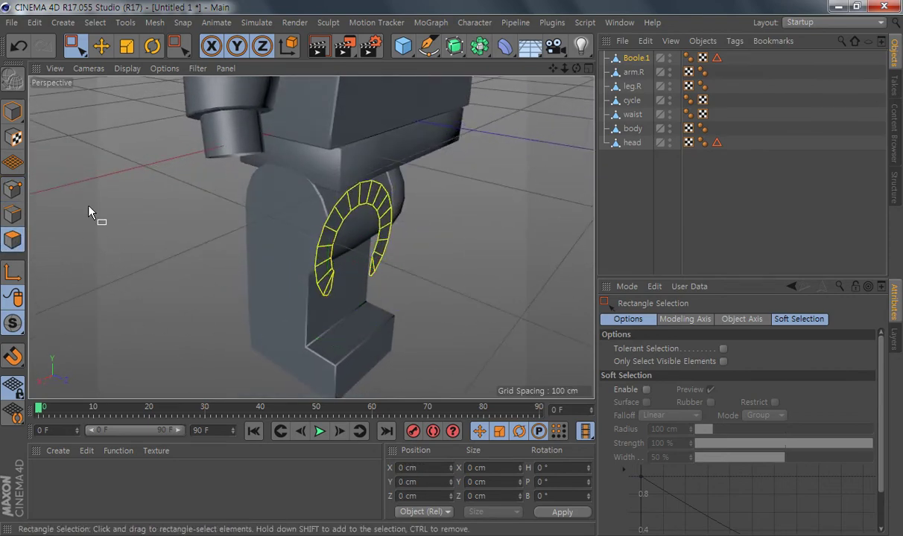
pyautogui.hotkey('ctrl', 'a')
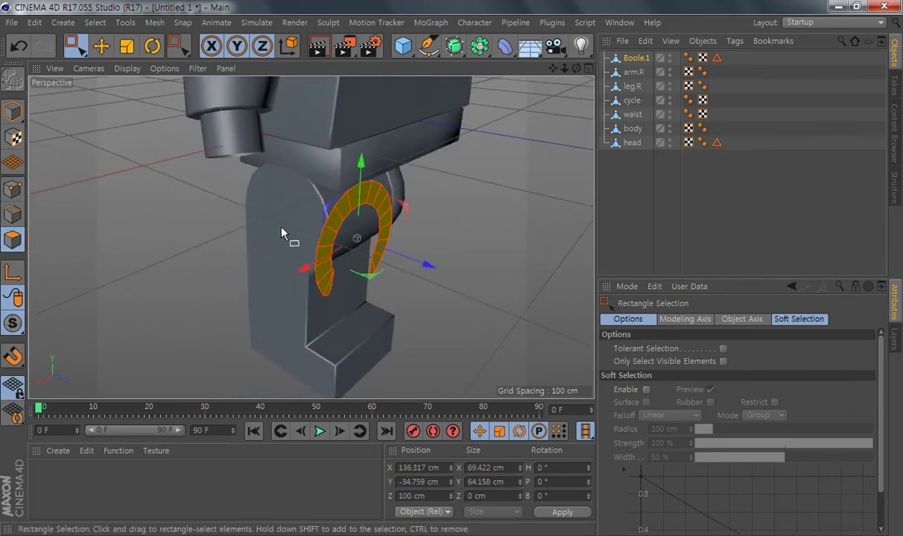
pyautogui.middleClick(440, 317)
pyautogui.middleClick(280, 328)
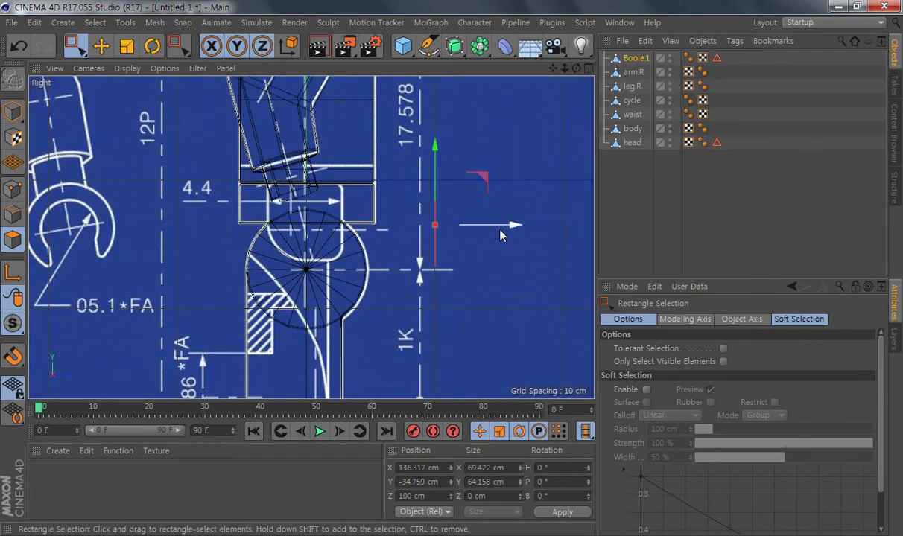
pyautogui.moveTo(512, 226); pyautogui.dragTo(422, 259)
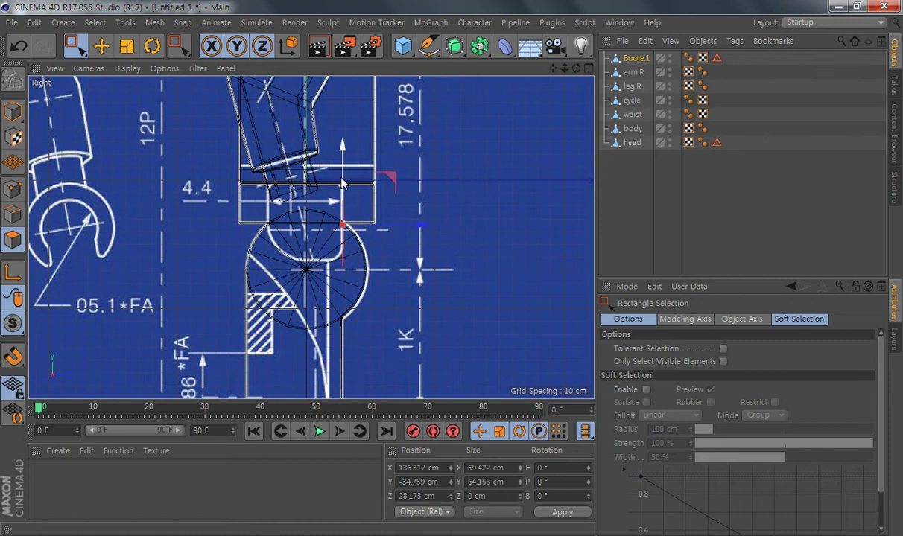
pyautogui.click(11, 191)
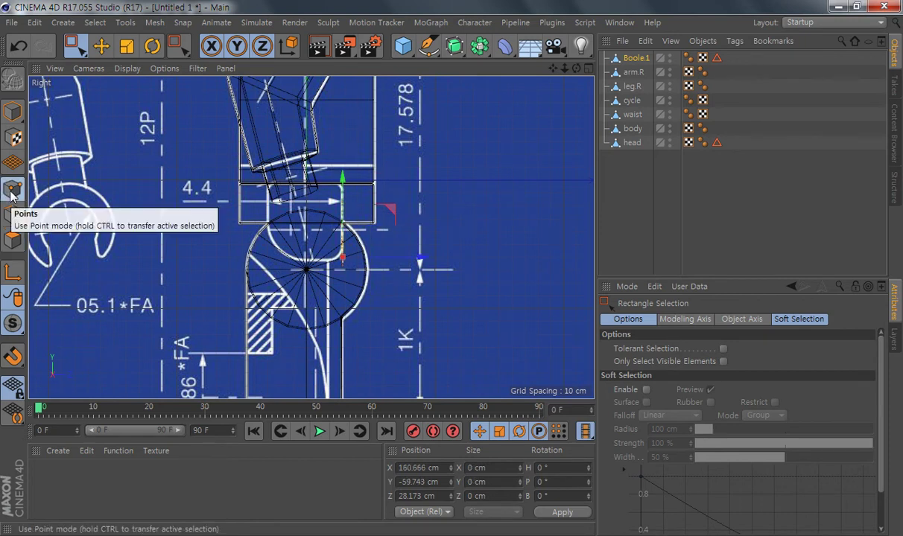
pyautogui.moveTo(576, 135); pyautogui.dragTo(181, 361)
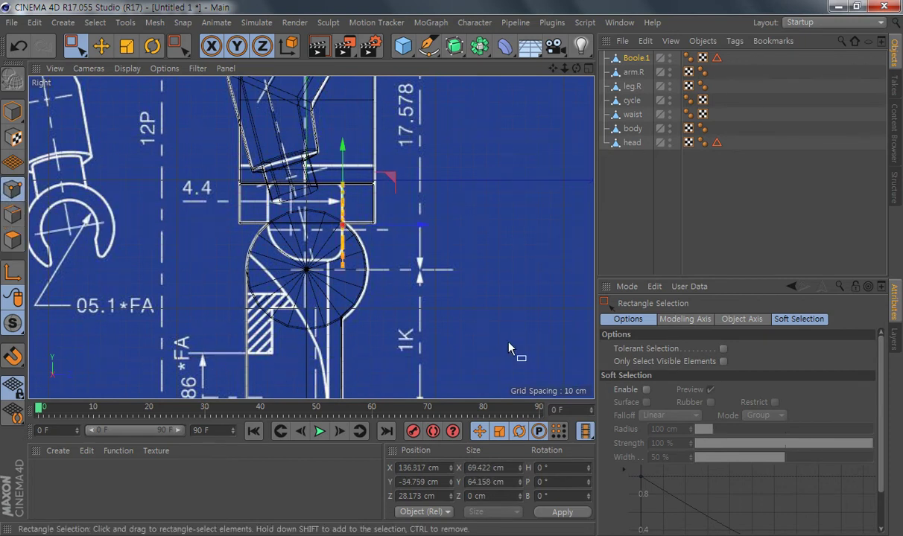
pyautogui.click(153, 231)
pyautogui.hotkey('ctrl', 'z')
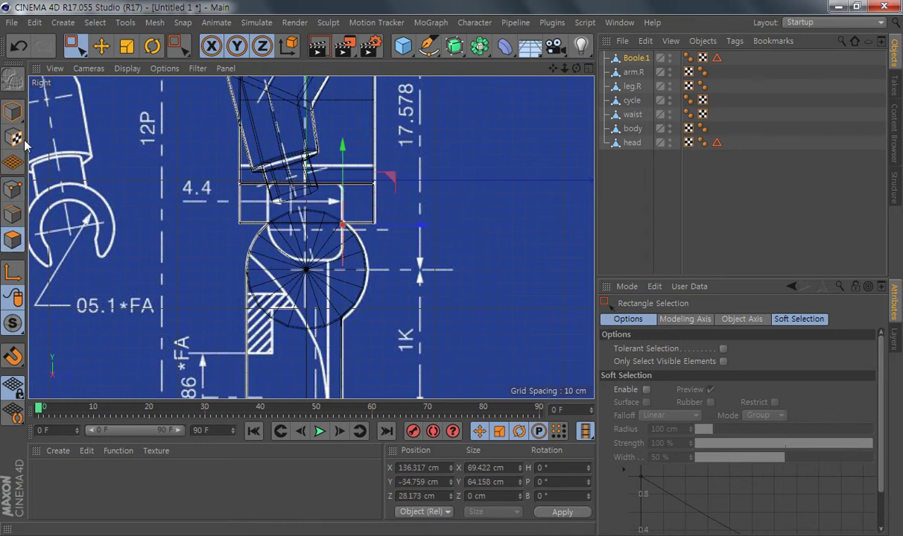
# Step: Extrude the C-shaped polygons along Z by about 63.5 cm with Create Caps enabled
pyautogui.middleClick(465, 285)
pyautogui.keyDown('alt'); pyautogui.moveTo(207, 205); pyautogui.dragTo(222, 189); pyautogui.keyUp('alt')
pyautogui.middleClick(176, 339)
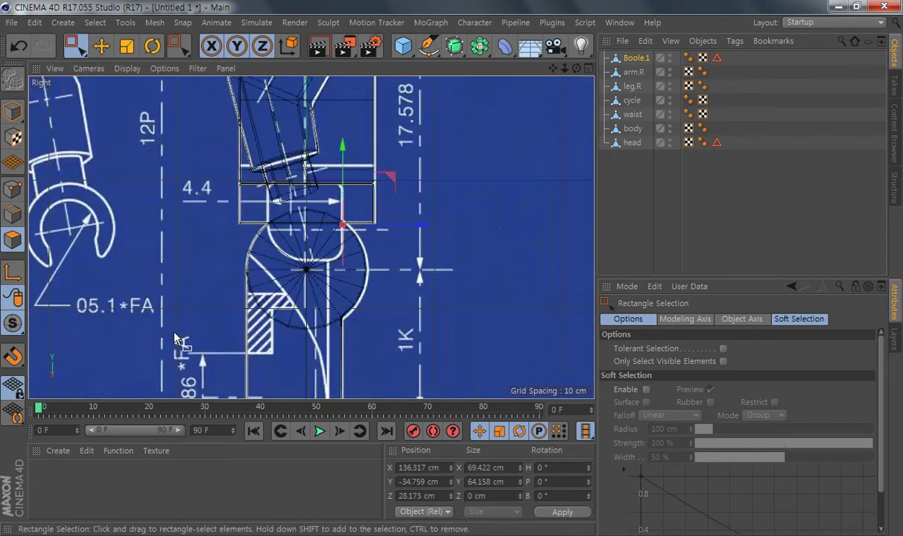
pyautogui.scroll(3, 392, 215)
pyautogui.keyDown('alt'); pyautogui.moveTo(357, 277); pyautogui.dragTo(374, 282, button='middle'); pyautogui.keyUp('alt')
pyautogui.rightClick(437, 157)
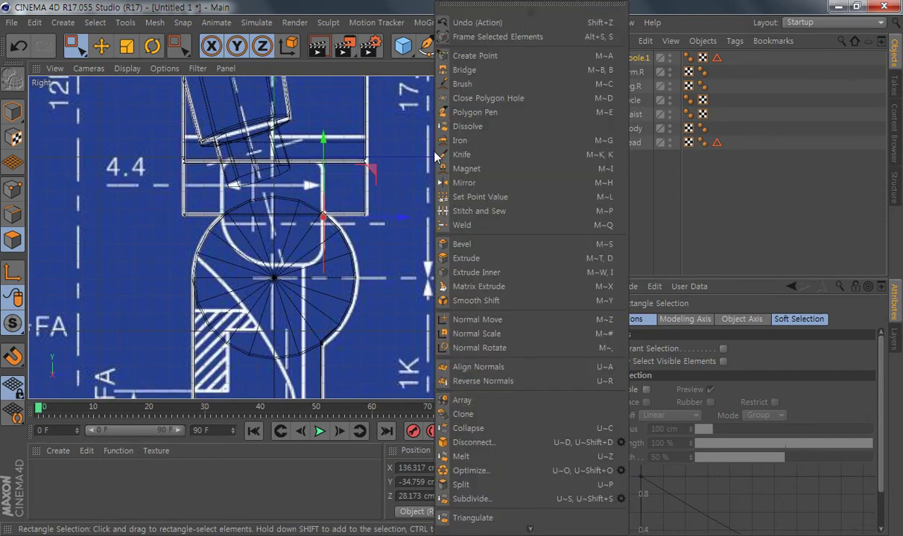
pyautogui.click(471, 258)
pyautogui.moveTo(415, 211); pyautogui.dragTo(488, 211)
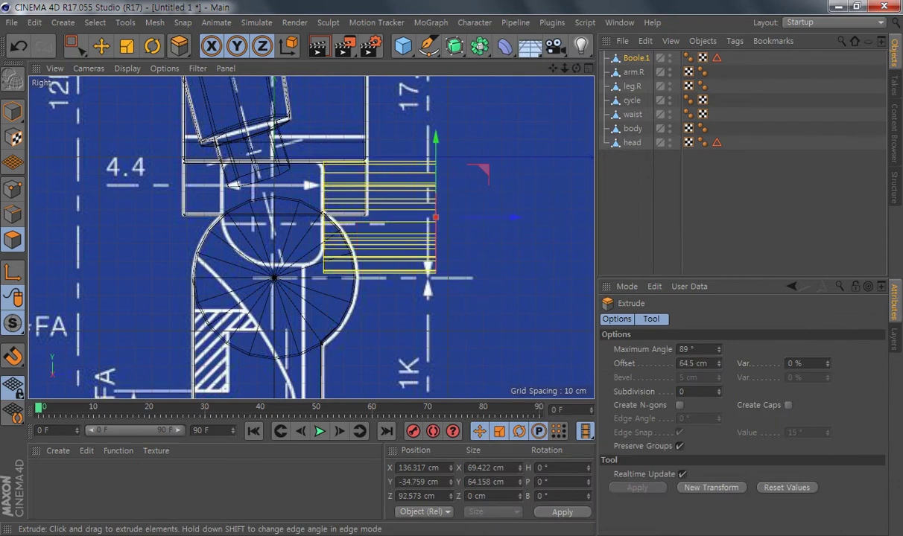
pyautogui.middleClick(421, 261)
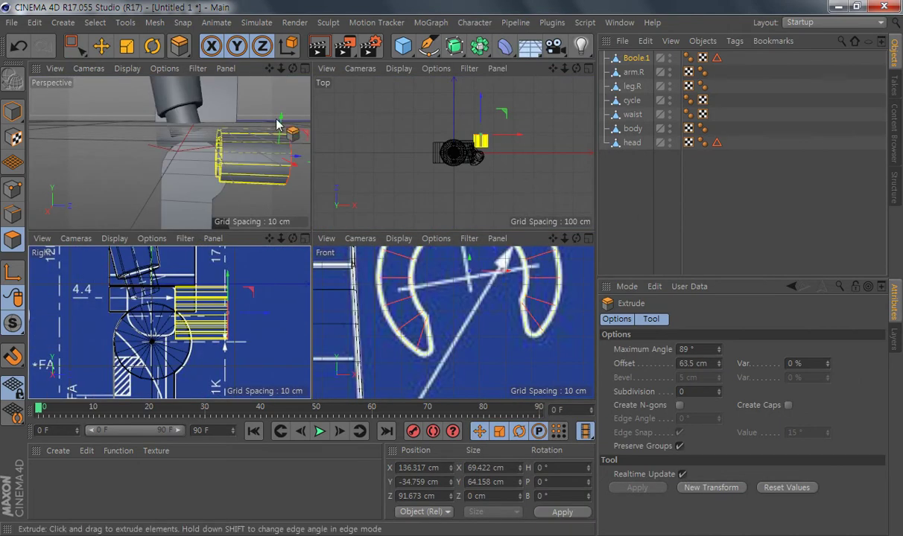
pyautogui.keyDown('alt'); pyautogui.moveTo(200, 200); pyautogui.dragTo(254, 142); pyautogui.keyUp('alt')
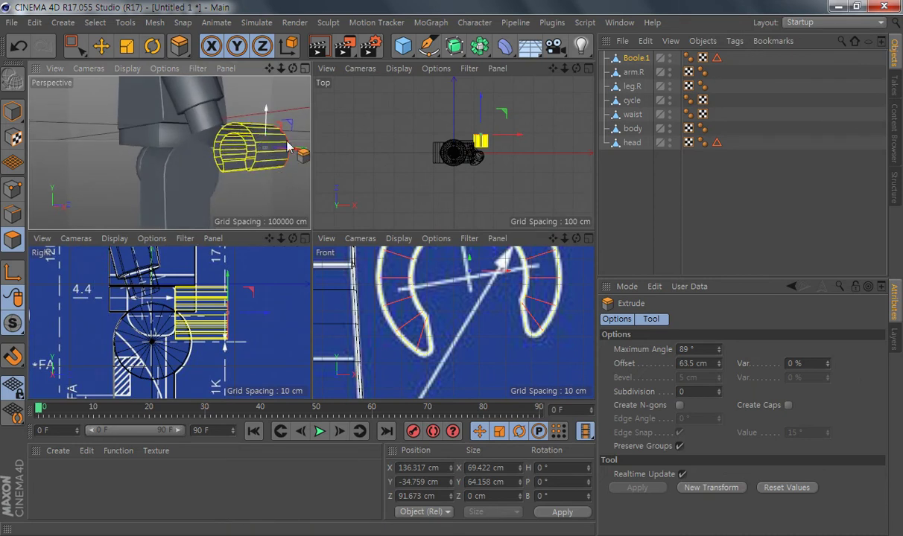
pyautogui.click(789, 406)
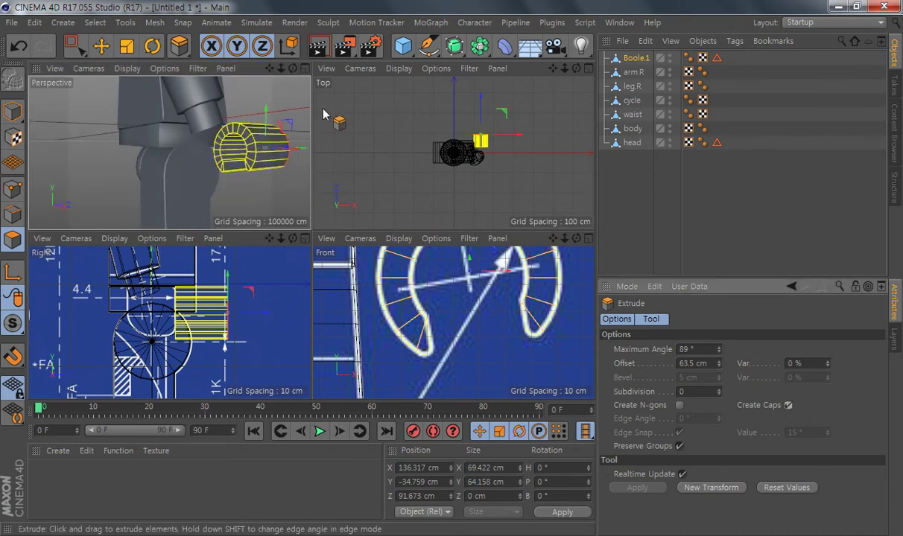
# Step: Move the points at both ends of the extruded hand along Z to match the blueprint hand's width, the front end at about 27.8 cm
pyautogui.middleClick(184, 348)
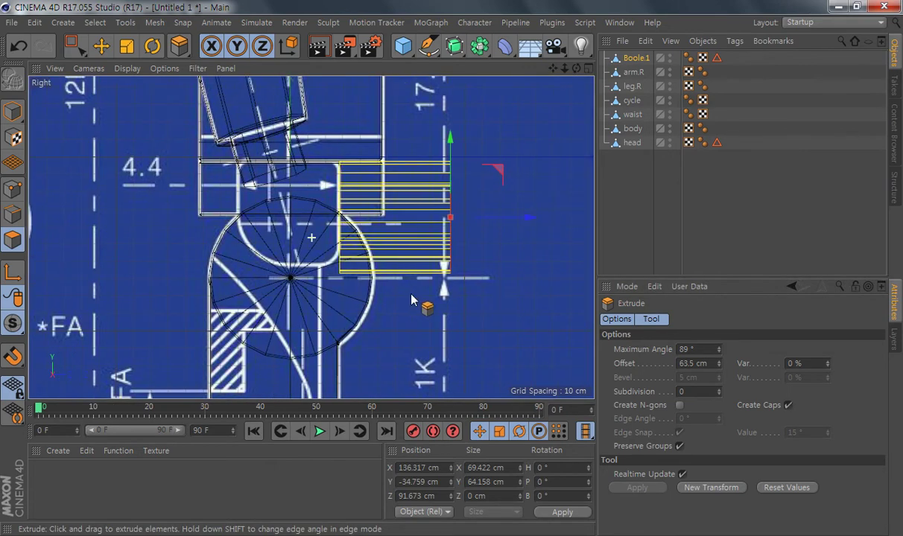
pyautogui.click(74, 47)
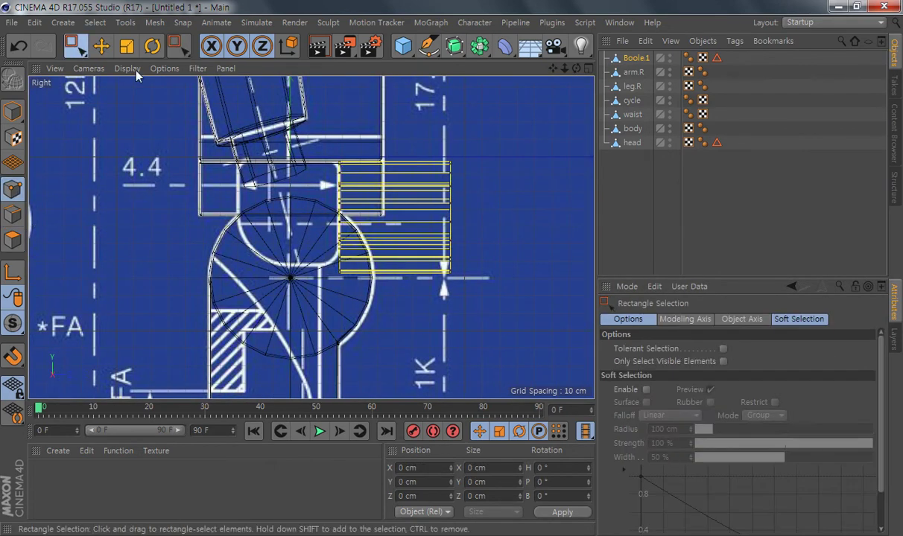
pyautogui.moveTo(302, 140); pyautogui.dragTo(369, 337)
pyautogui.moveTo(392, 207); pyautogui.dragTo(314, 228)
pyautogui.moveTo(526, 218); pyautogui.dragTo(413, 256)
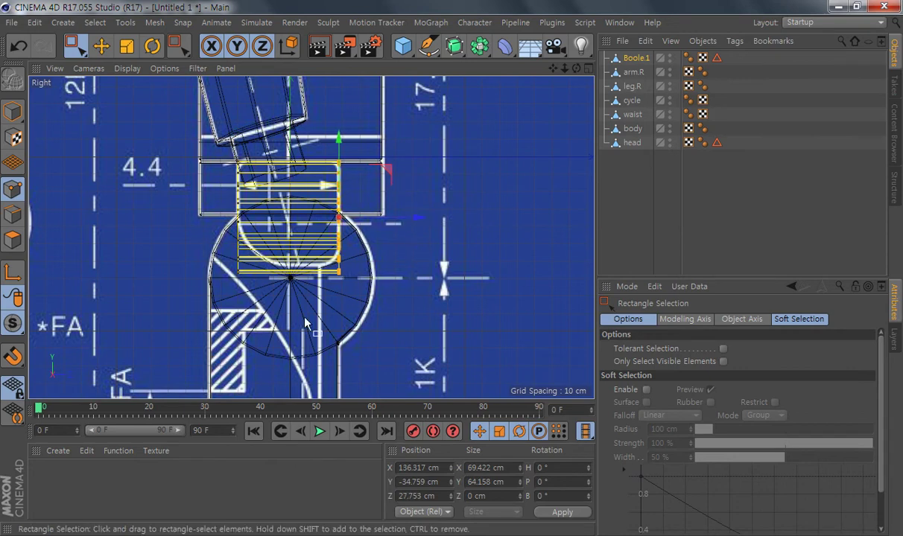
pyautogui.scroll(5, 329, 266)
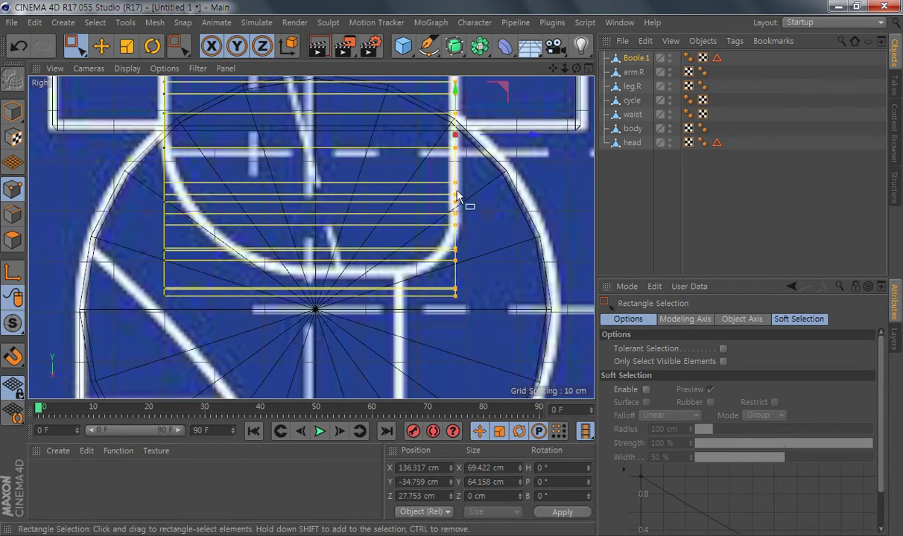
# Step: Try to move the hand's lower front-end points along Z, row by row, onto the blueprint's rounded corner
pyautogui.scroll(5, 451, 317)
pyautogui.moveTo(484, 200); pyautogui.dragTo(440, 317)
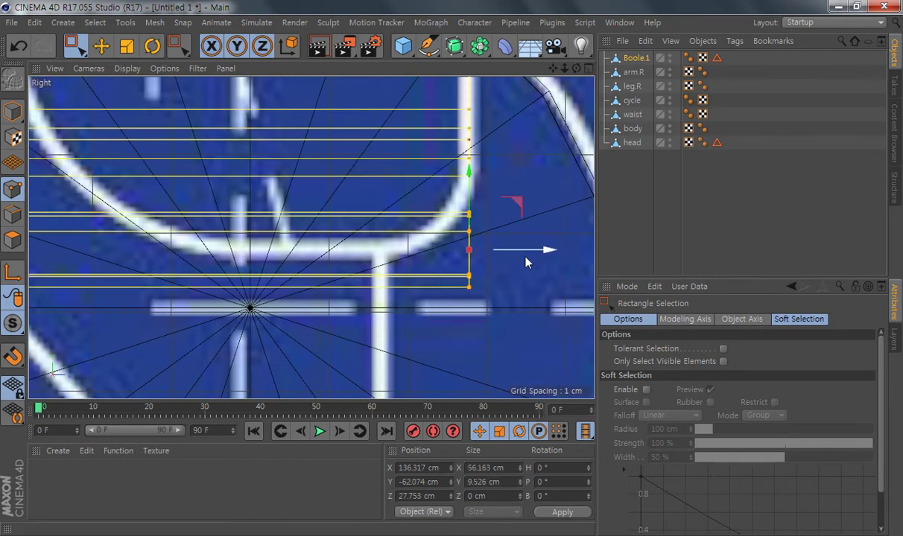
pyautogui.moveTo(541, 253); pyautogui.dragTo(530, 251)
pyautogui.moveTo(487, 332); pyautogui.dragTo(430, 215)
pyautogui.moveTo(436, 250); pyautogui.dragTo(440, 246)
pyautogui.moveTo(540, 258); pyautogui.dragTo(517, 261)
pyautogui.moveTo(492, 332); pyautogui.dragTo(419, 270)
pyautogui.moveTo(518, 278); pyautogui.dragTo(484, 267)
# Step: Undo the last moves of the hand's lower front-end points
pyautogui.hotkey('ctrl', 'z')
pyautogui.hotkey('ctrl', 'z')
pyautogui.hotkey('ctrl', 'z')
pyautogui.hotkey('ctrl', 'z')
pyautogui.hotkey('ctrl', 'z')
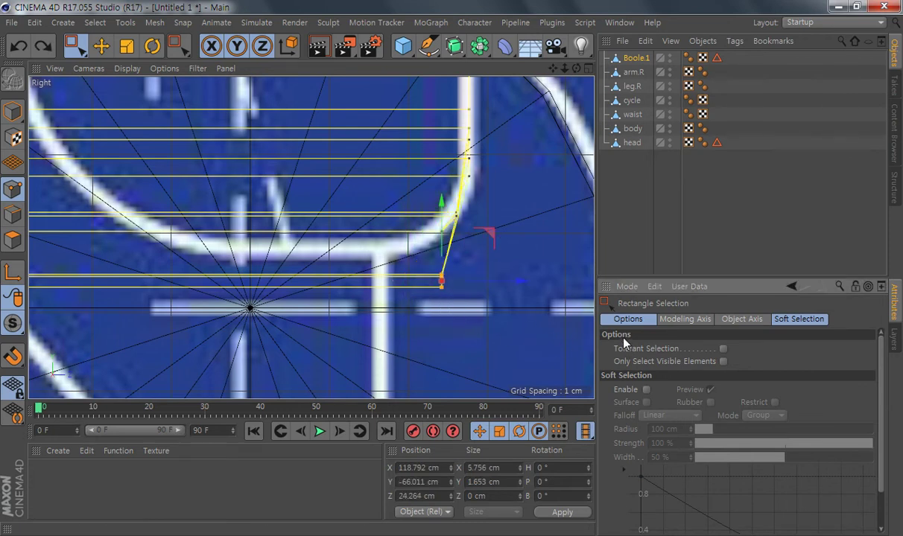
# Step: Select the points at both fingertips on the hand's front end and move them along Z to about 17 cm
pyautogui.middleClick(414, 270)
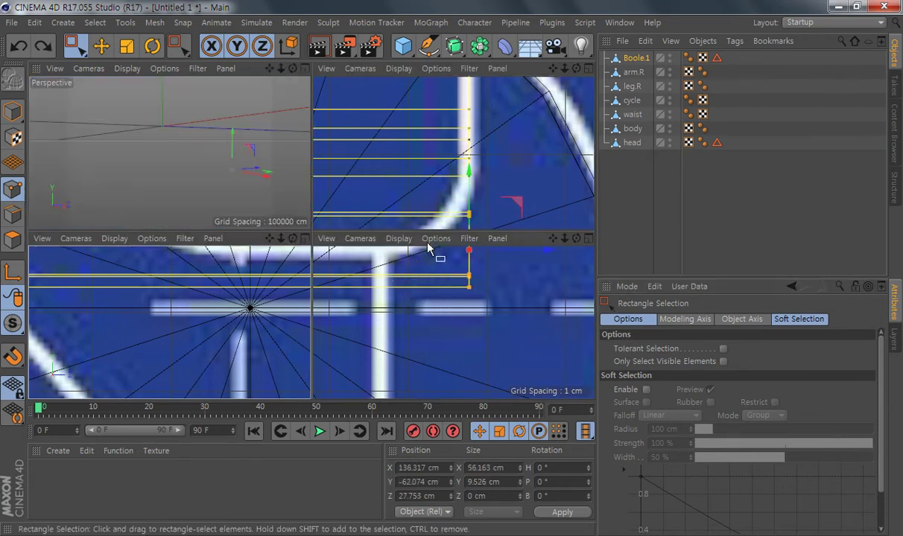
pyautogui.middleClick(189, 157)
pyautogui.keyDown('alt'); pyautogui.moveTo(477, 260); pyautogui.dragTo(379, 306); pyautogui.keyUp('alt')
pyautogui.middleClick(429, 324)
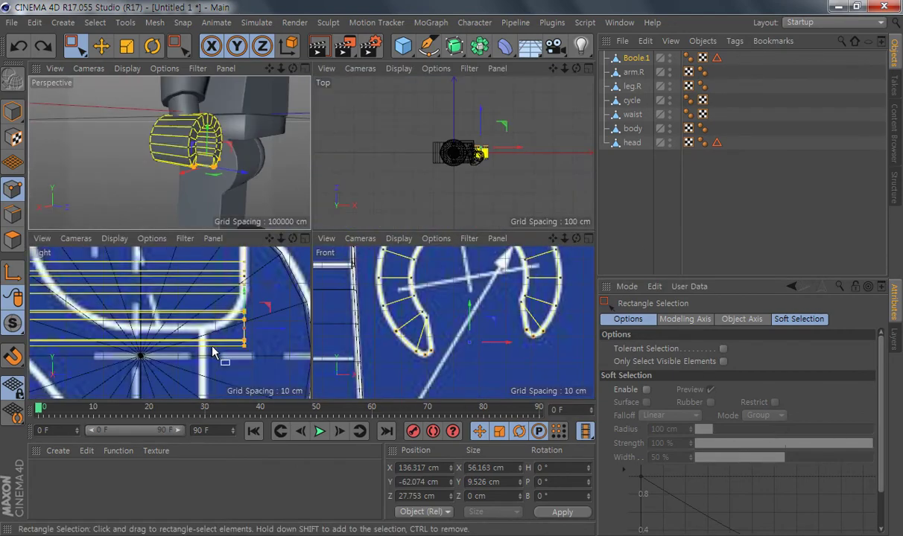
pyautogui.middleClick(213, 345)
pyautogui.keyDown('alt'); pyautogui.moveTo(332, 278); pyautogui.dragTo(265, 281, button='right'); pyautogui.keyUp('alt')
pyautogui.keyDown('alt'); pyautogui.moveTo(372, 253); pyautogui.dragTo(361, 308, button='middle'); pyautogui.keyUp('alt')
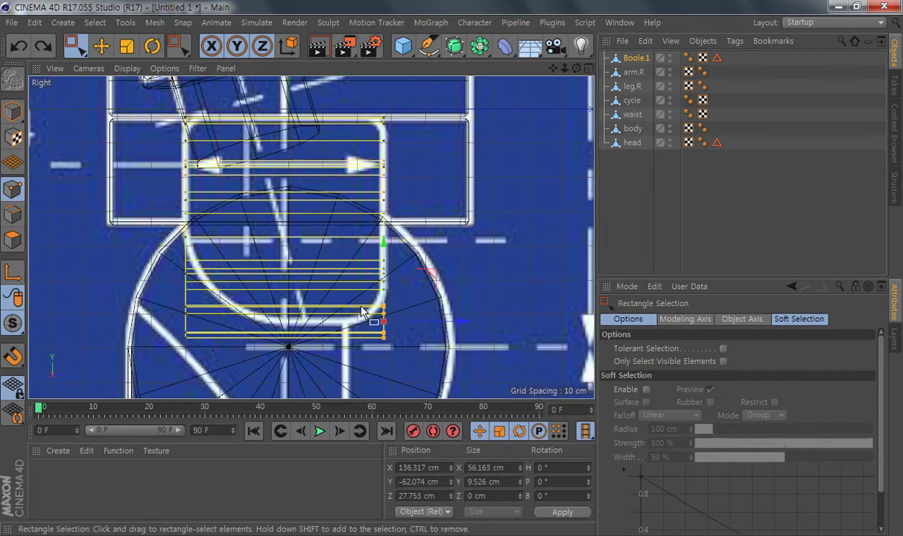
pyautogui.middleClick(329, 273)
pyautogui.keyDown('alt'); pyautogui.moveTo(218, 165); pyautogui.dragTo(153, 167); pyautogui.keyUp('alt')
pyautogui.keyDown('alt'); pyautogui.moveTo(199, 185); pyautogui.dragTo(228, 190, button='right'); pyautogui.keyUp('alt')
pyautogui.keyDown('alt'); pyautogui.moveTo(227, 196); pyautogui.dragTo(202, 179); pyautogui.keyUp('alt')
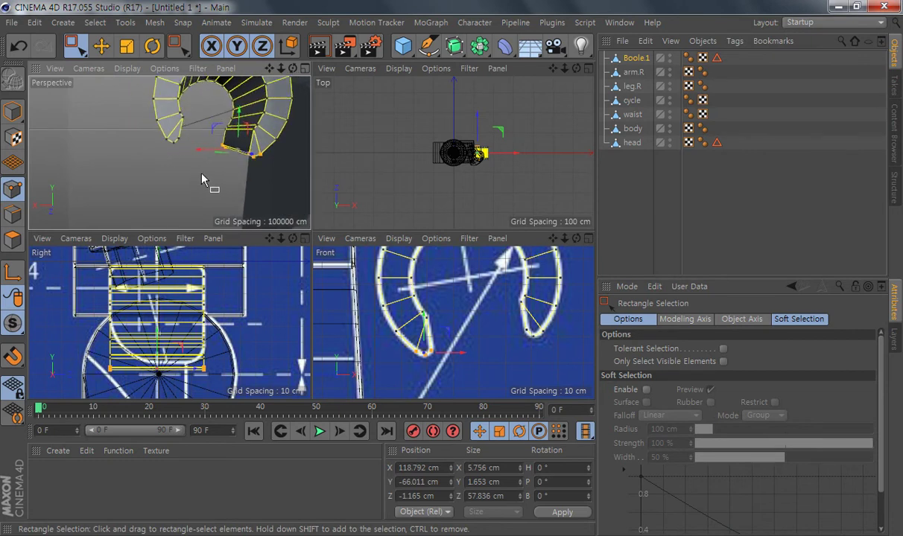
pyautogui.keyDown('shift'); pyautogui.moveTo(156, 129); pyautogui.dragTo(161, 143); pyautogui.keyUp('shift')
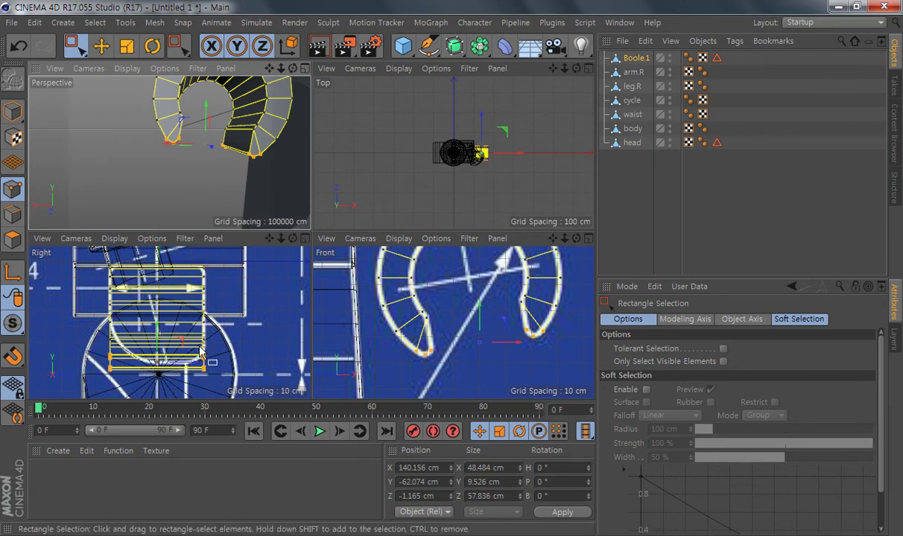
pyautogui.keyDown('alt'); pyautogui.moveTo(233, 196); pyautogui.dragTo(186, 156); pyautogui.keyUp('alt')
pyautogui.keyDown('alt'); pyautogui.moveTo(224, 360); pyautogui.dragTo(263, 360, button='right'); pyautogui.keyUp('alt')
pyautogui.keyDown('alt'); pyautogui.moveTo(244, 368); pyautogui.dragTo(291, 328, button='middle'); pyautogui.keyUp('alt')
pyautogui.keyDown('alt'); pyautogui.moveTo(224, 361); pyautogui.dragTo(274, 342, button='right'); pyautogui.keyUp('alt')
pyautogui.keyDown('alt'); pyautogui.moveTo(274, 347); pyautogui.dragTo(262, 332, button='middle'); pyautogui.keyUp('alt')
pyautogui.moveTo(262, 332); pyautogui.dragTo(235, 315)
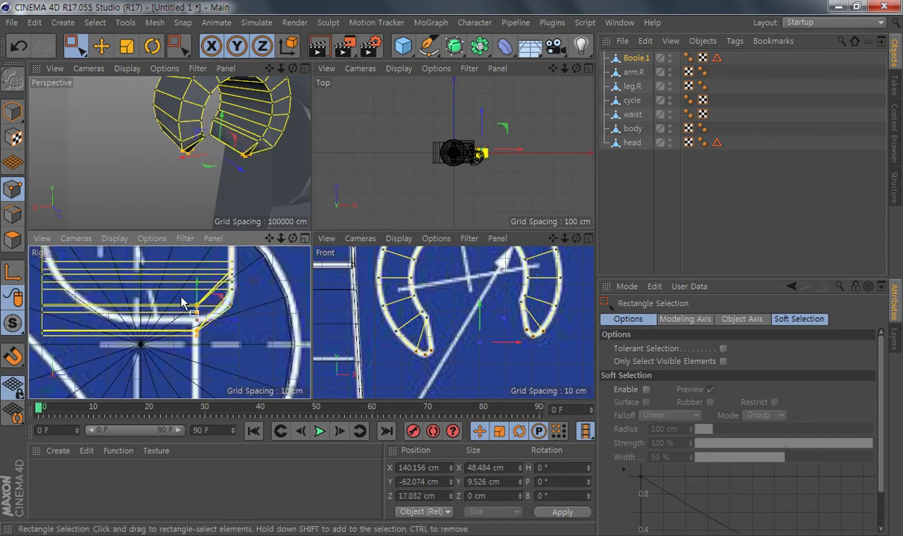
# Step: Move the two inner points just above the front-end fingertips along Z to follow the blueprint's rounded corner
pyautogui.keyDown('alt'); pyautogui.moveTo(278, 189); pyautogui.dragTo(244, 188); pyautogui.keyUp('alt')
pyautogui.press('e')
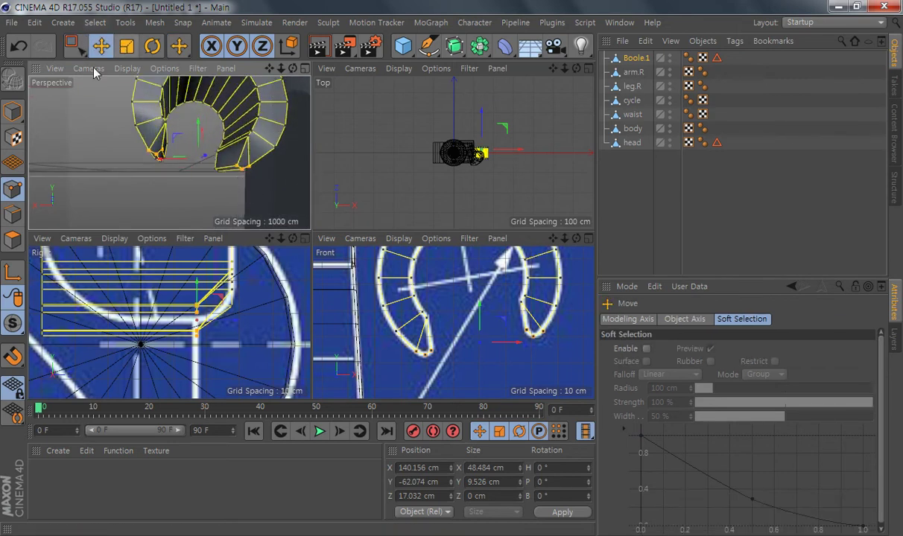
pyautogui.click(165, 122)
pyautogui.keyDown('shift'); pyautogui.click(248, 137); pyautogui.keyUp('shift')
pyautogui.keyDown('alt'); pyautogui.moveTo(249, 330); pyautogui.dragTo(260, 377, button='middle'); pyautogui.keyUp('alt')
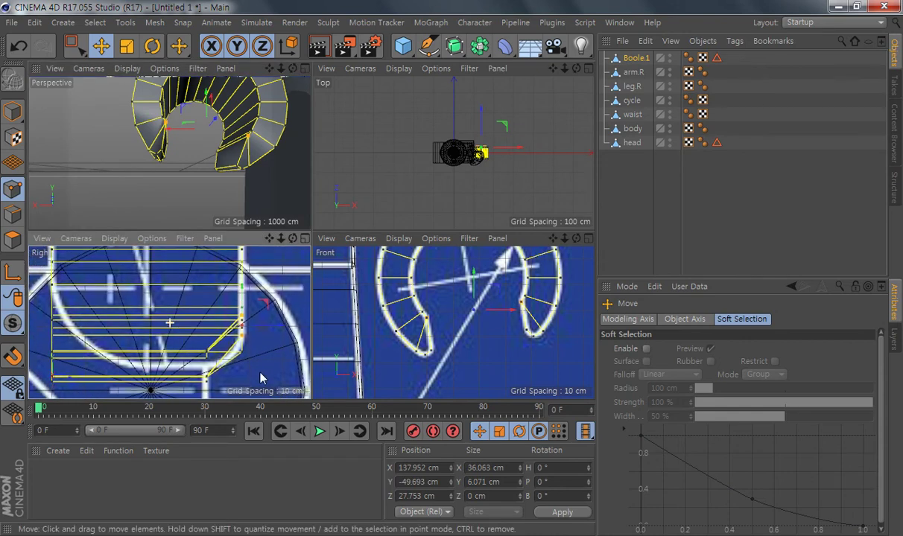
pyautogui.moveTo(279, 328); pyautogui.dragTo(266, 349)
# Step: Move the two outer points above the front-end fingertips slightly inward along Z onto the blueprint curve
pyautogui.keyDown('alt'); pyautogui.moveTo(228, 152); pyautogui.dragTo(243, 155); pyautogui.keyUp('alt')
pyautogui.click(167, 147)
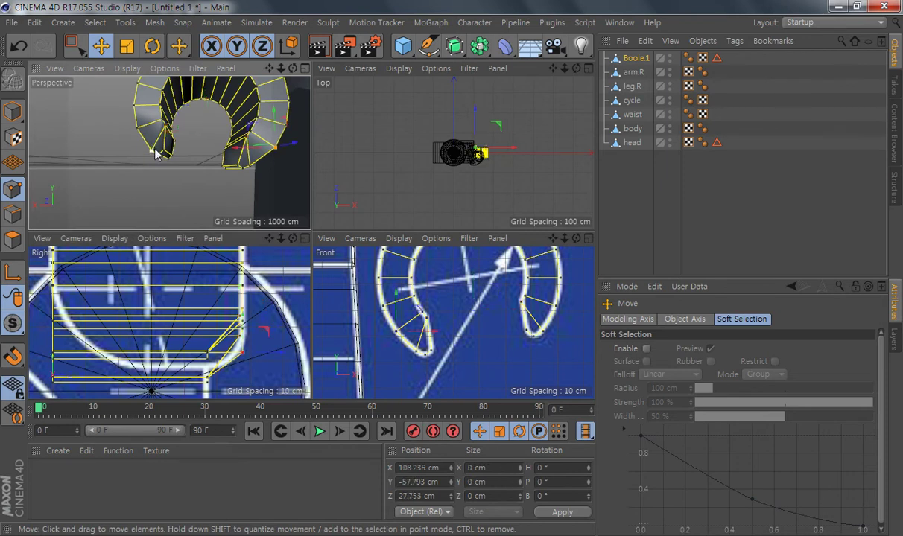
pyautogui.keyDown('shift'); pyautogui.click(137, 130); pyautogui.keyUp('shift')
pyautogui.moveTo(283, 332)
pyautogui.mouseDown()
pyautogui.moveTo(283, 343)
pyautogui.moveTo(268, 342)
pyautogui.moveTo(280, 345)
pyautogui.mouseUp()
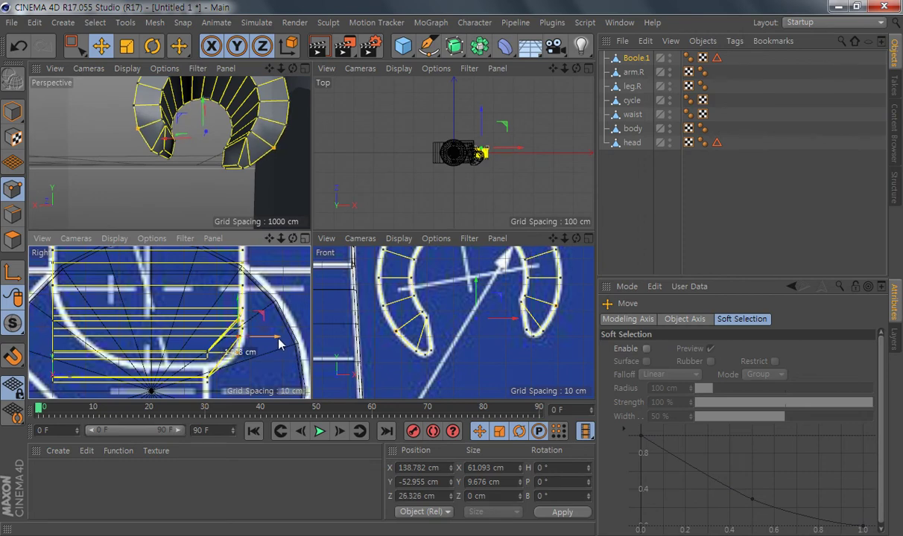
pyautogui.click(195, 174)
# Step: Select the points at both fingertips on the hand's rear end and move them along Z to about -6.3 cm
pyautogui.moveTo(197, 175)
pyautogui.keyDown('alt'); pyautogui.mouseDown()
pyautogui.moveTo(232, 180)
pyautogui.moveTo(192, 180)
pyautogui.mouseUp(); pyautogui.keyUp('alt')
pyautogui.keyDown('alt'); pyautogui.moveTo(136, 174); pyautogui.dragTo(196, 123); pyautogui.keyUp('alt')
pyautogui.keyDown('alt'); pyautogui.moveTo(190, 171); pyautogui.dragTo(161, 195); pyautogui.keyUp('alt')
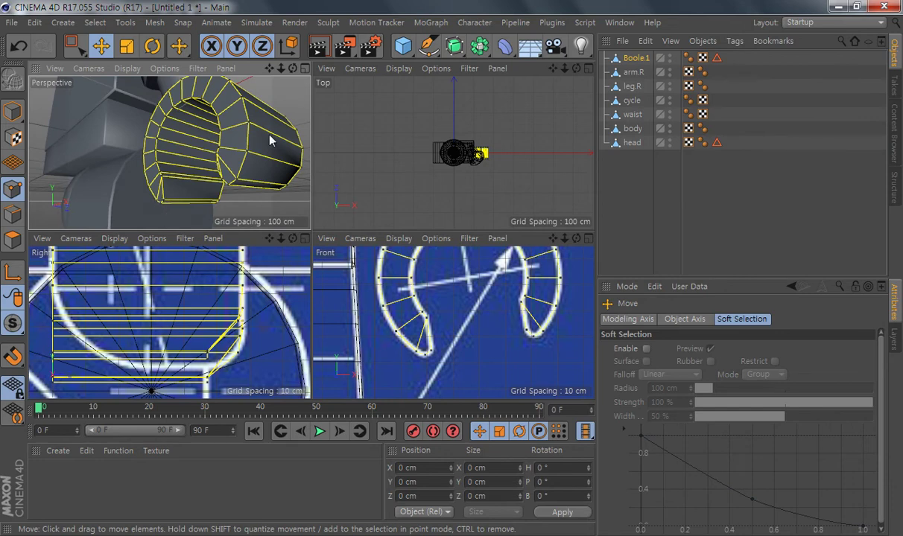
pyautogui.press('0')
pyautogui.moveTo(152, 210); pyautogui.dragTo(151, 211)
pyautogui.moveTo(256, 187)
pyautogui.keyDown('alt'); pyautogui.mouseDown()
pyautogui.moveTo(273, 212)
pyautogui.moveTo(246, 189)
pyautogui.moveTo(245, 199)
pyautogui.mouseUp(); pyautogui.keyUp('alt')
pyautogui.keyDown('alt'); pyautogui.moveTo(138, 362); pyautogui.dragTo(206, 334, button='middle'); pyautogui.keyUp('alt')
pyautogui.moveTo(159, 329); pyautogui.dragTo(239, 347)
pyautogui.keyDown('alt'); pyautogui.moveTo(241, 163); pyautogui.dragTo(263, 165); pyautogui.keyUp('alt')
# Step: Move the inner and outer points just above the rear-end fingertips along Z to about -20.2 cm
pyautogui.press('e')
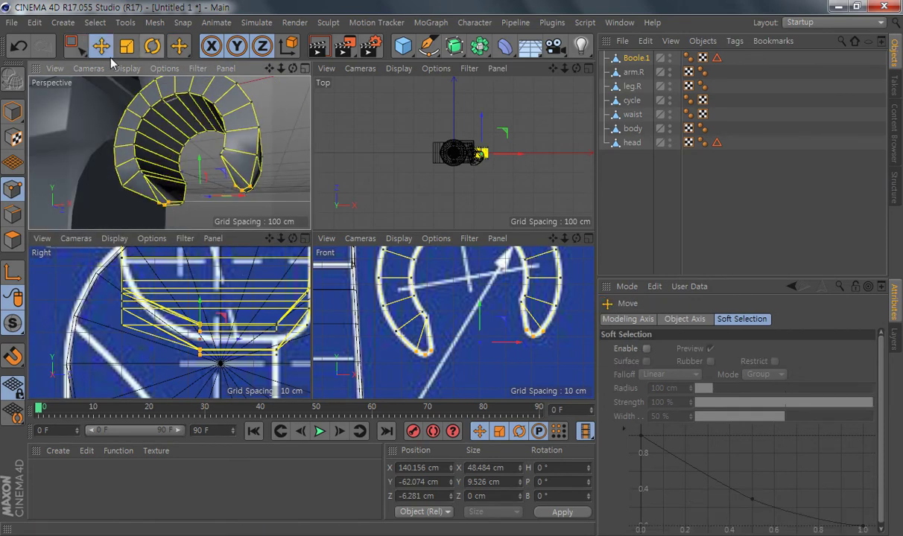
pyautogui.click(144, 176)
pyautogui.keyDown('shift'); pyautogui.click(224, 157); pyautogui.keyUp('shift')
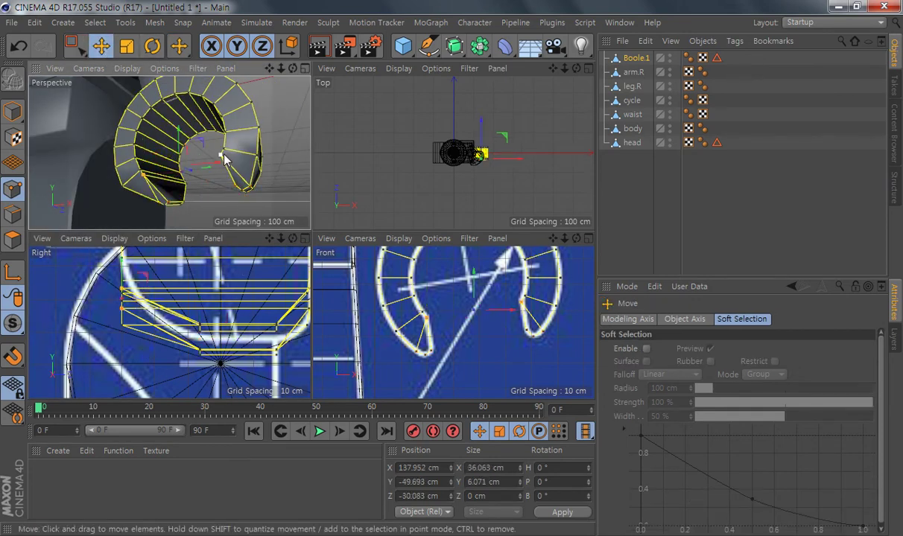
pyautogui.keyDown('shift'); pyautogui.click(248, 171); pyautogui.keyUp('shift')
pyautogui.keyDown('shift'); pyautogui.click(259, 161); pyautogui.keyUp('shift')
pyautogui.keyDown('shift'); pyautogui.click(123, 187); pyautogui.keyUp('shift')
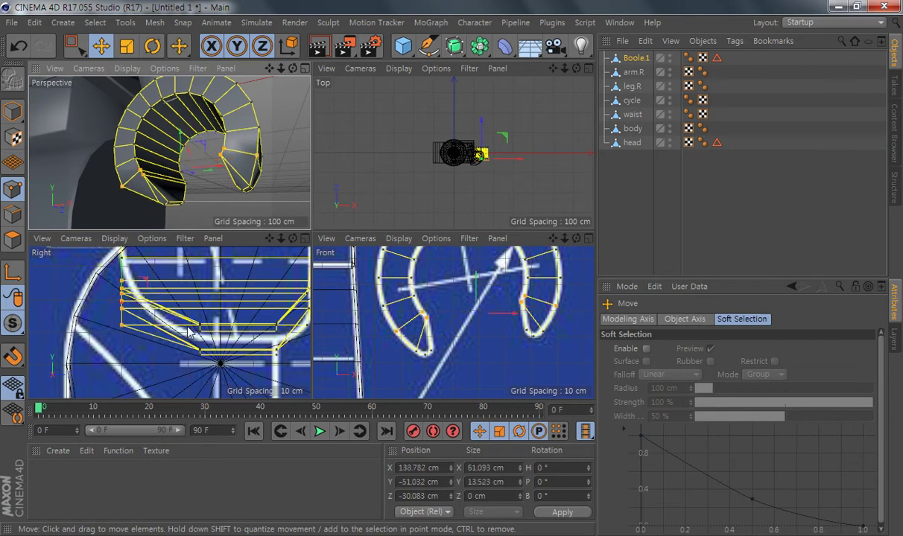
pyautogui.moveTo(162, 303); pyautogui.dragTo(193, 305)
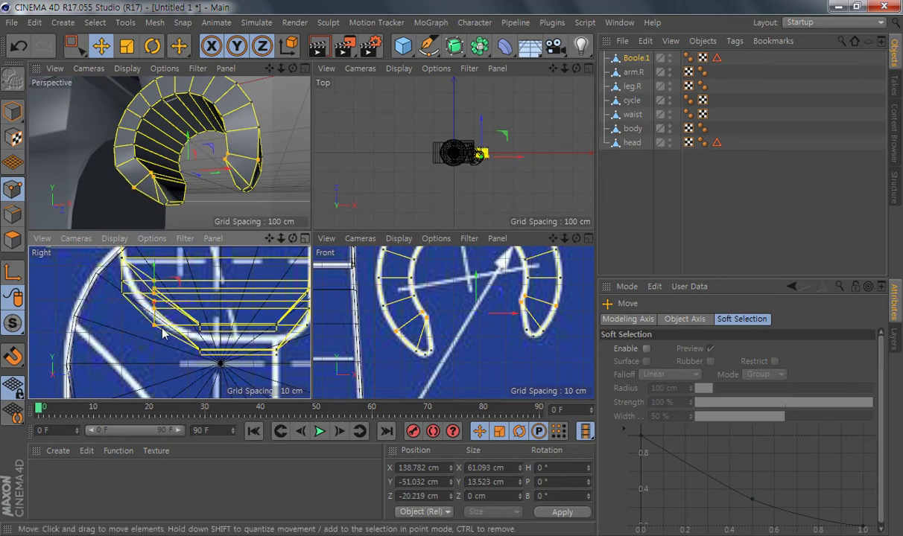
pyautogui.click(258, 180)
# Step: Move the next higher row of inner and outer rear-end points along Z to about -26.4 cm
pyautogui.keyDown('alt'); pyautogui.moveTo(216, 188); pyautogui.dragTo(199, 146); pyautogui.keyUp('alt')
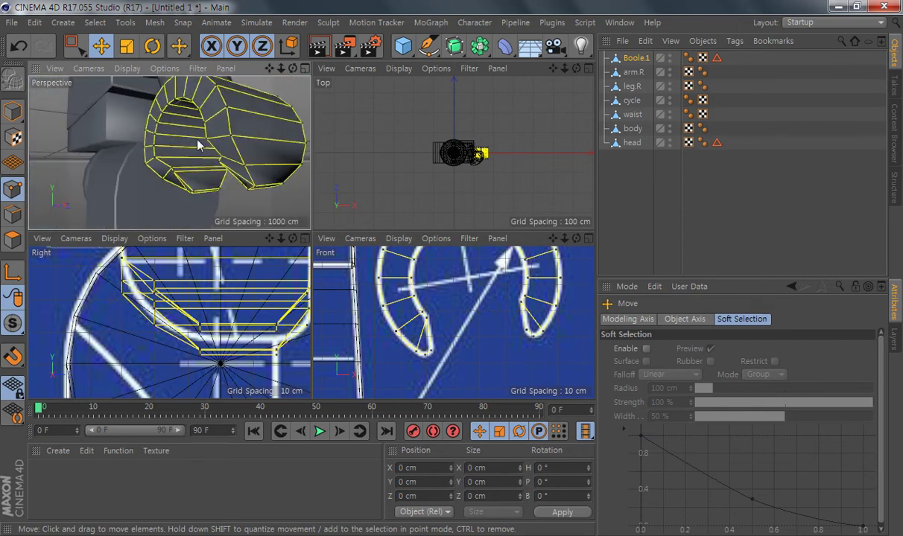
pyautogui.click(231, 137)
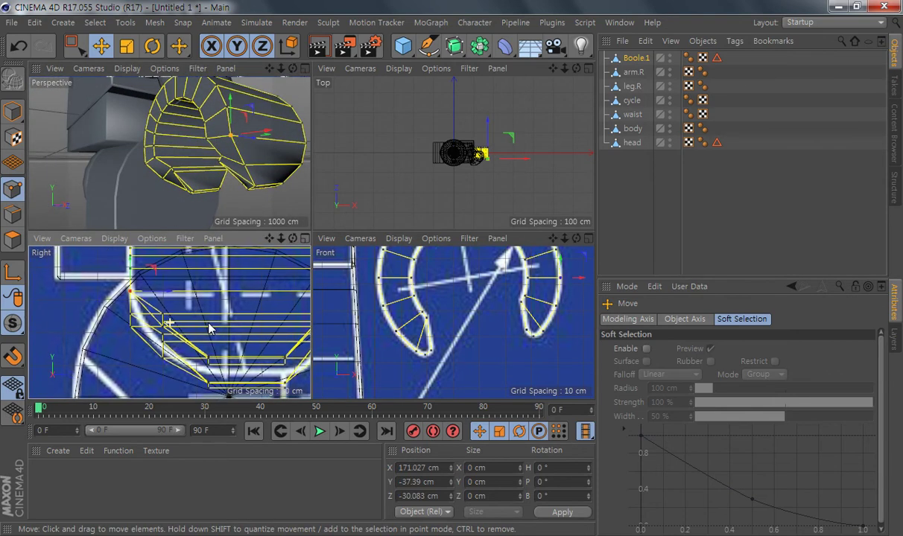
pyautogui.keyDown('shift'); pyautogui.click(199, 140); pyautogui.keyUp('shift')
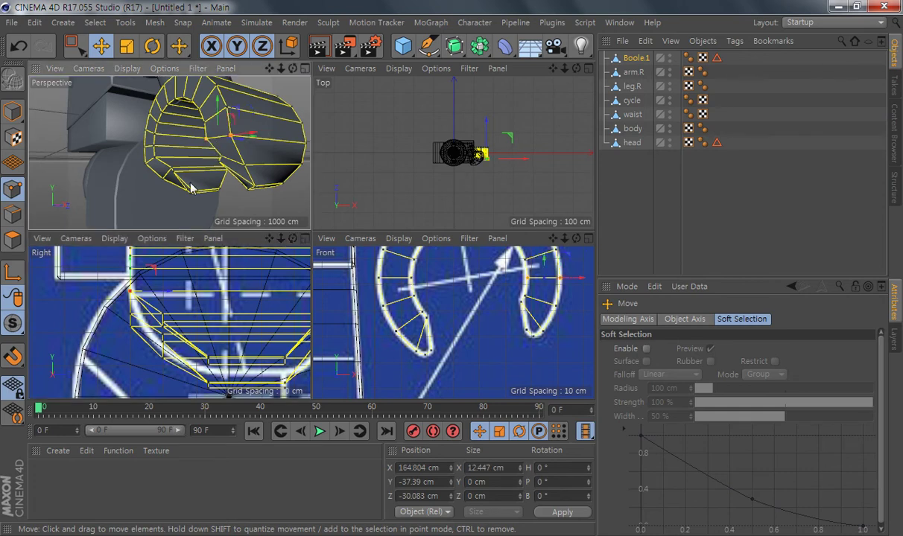
pyautogui.keyDown('alt'); pyautogui.moveTo(181, 173); pyautogui.dragTo(180, 168); pyautogui.keyUp('alt')
pyautogui.keyDown('shift'); pyautogui.click(161, 159); pyautogui.keyUp('shift')
pyautogui.keyDown('shift'); pyautogui.click(147, 164); pyautogui.keyUp('shift')
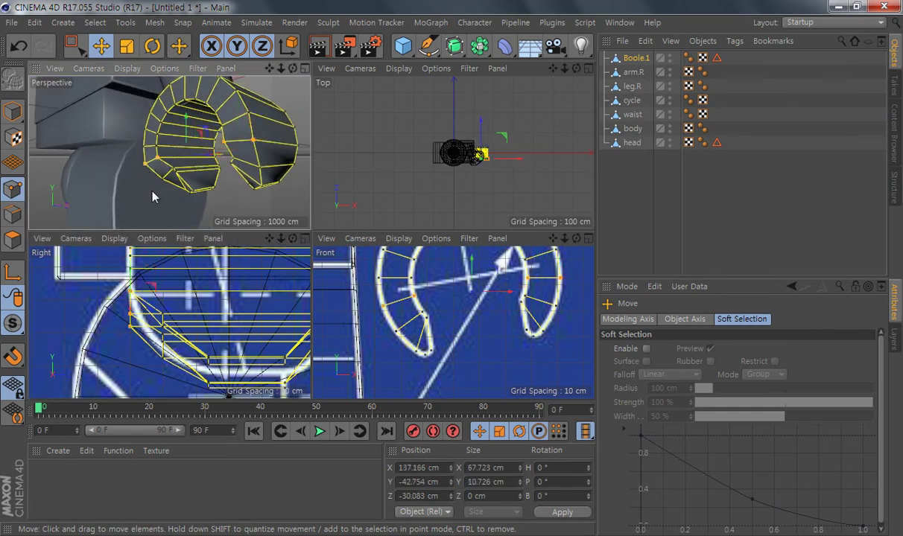
pyautogui.keyDown('alt'); pyautogui.moveTo(176, 318); pyautogui.dragTo(180, 326, button='middle'); pyautogui.keyUp('alt')
pyautogui.moveTo(177, 337); pyautogui.dragTo(185, 314)
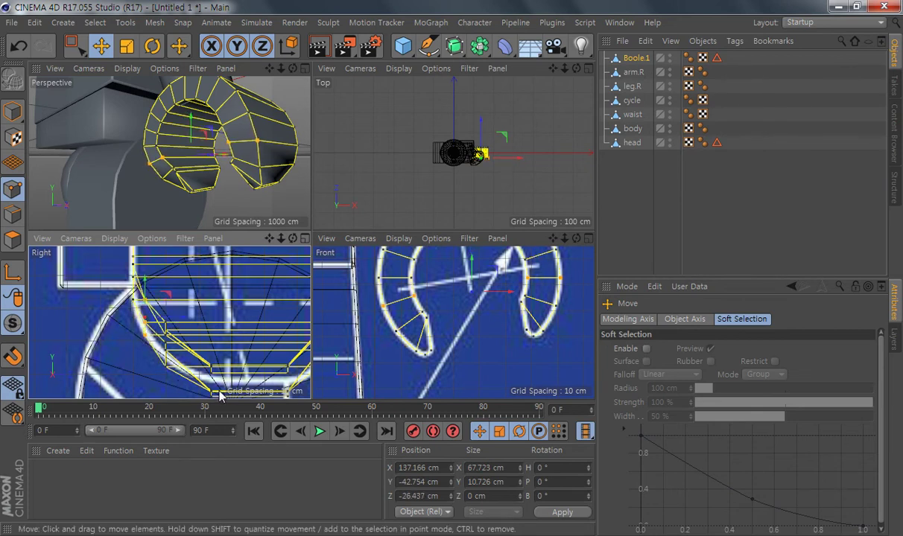
# Step: Nudge two inner points near the rear-end fingertips individually along Z to even out the rim's curve
pyautogui.middleClick(249, 163)
pyautogui.keyDown('alt'); pyautogui.moveTo(459, 311); pyautogui.dragTo(388, 350); pyautogui.keyUp('alt')
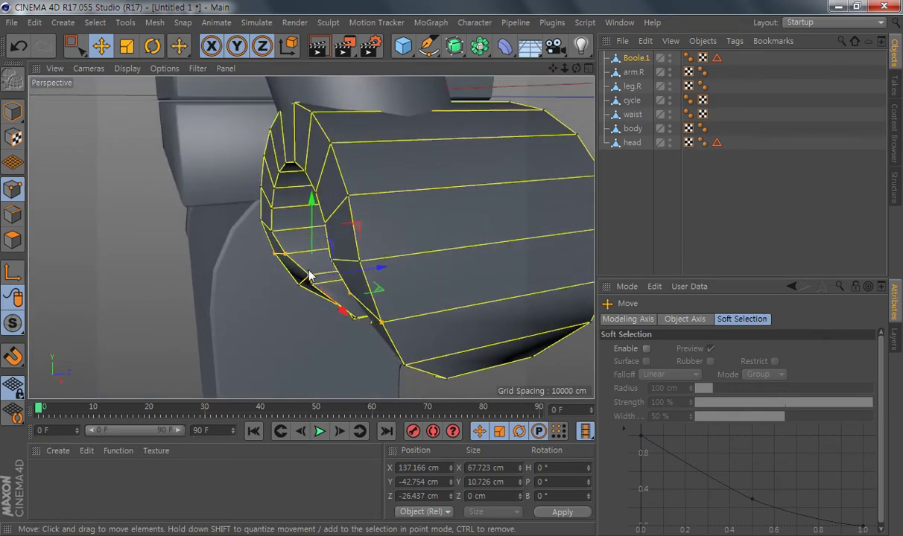
pyautogui.keyDown('alt'); pyautogui.moveTo(309, 279); pyautogui.dragTo(375, 270); pyautogui.keyUp('alt')
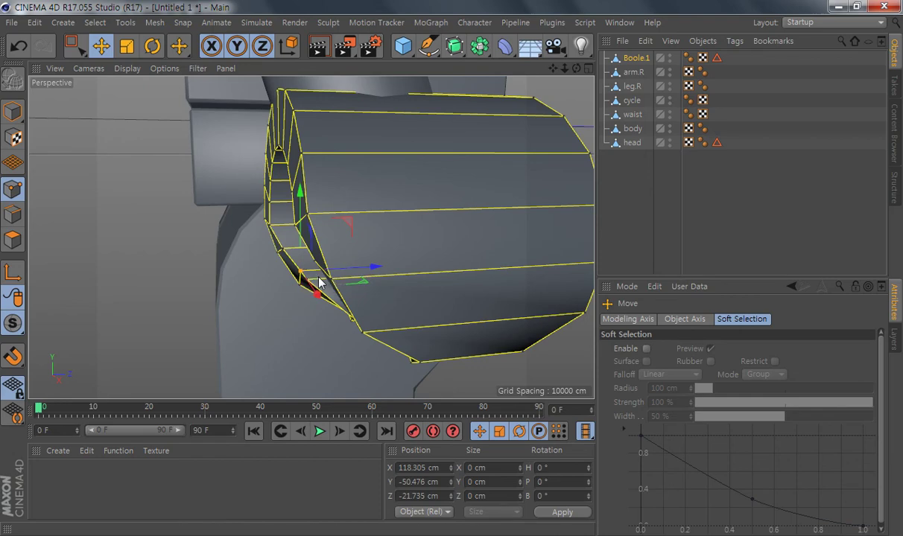
pyautogui.moveTo(371, 269); pyautogui.dragTo(379, 271)
pyautogui.moveTo(344, 315)
pyautogui.keyDown('alt'); pyautogui.mouseDown()
pyautogui.moveTo(421, 329)
pyautogui.moveTo(357, 323)
pyautogui.moveTo(553, 290)
pyautogui.moveTo(354, 328)
pyautogui.mouseUp(); pyautogui.keyUp('alt')
pyautogui.click(322, 334)
pyautogui.moveTo(279, 323)
pyautogui.mouseDown()
pyautogui.moveTo(286, 312)
pyautogui.moveTo(273, 325)
pyautogui.mouseUp()
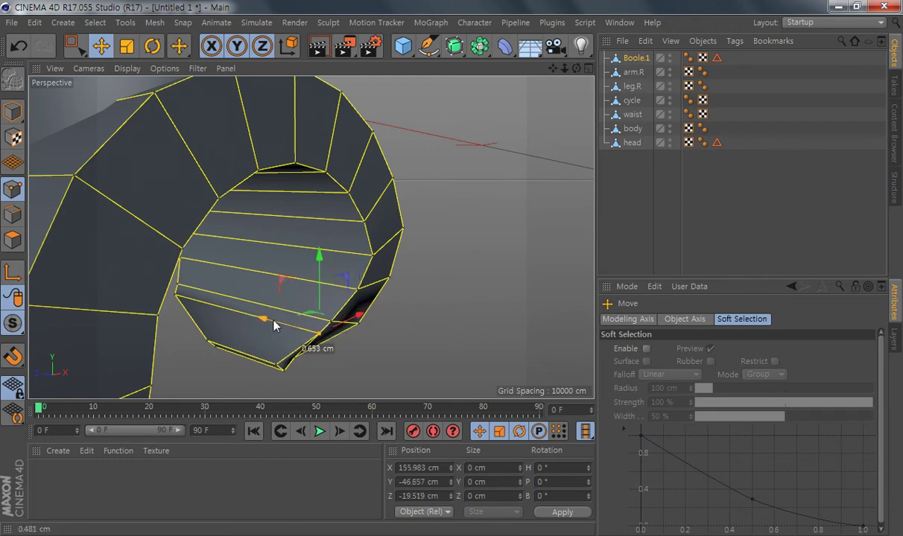
# Step: Select the inner corner point of each front-end fingertip and move both along Z to about 15.3 cm
pyautogui.moveTo(290, 359); pyautogui.dragTo(209, 243)
pyautogui.keyDown('alt'); pyautogui.moveTo(401, 301); pyautogui.dragTo(394, 230); pyautogui.keyUp('alt')
pyautogui.keyDown('alt'); pyautogui.moveTo(367, 202); pyautogui.dragTo(346, 328); pyautogui.keyUp('alt')
pyautogui.click(300, 255)
pyautogui.keyDown('shift'); pyautogui.click(334, 314); pyautogui.keyUp('shift')
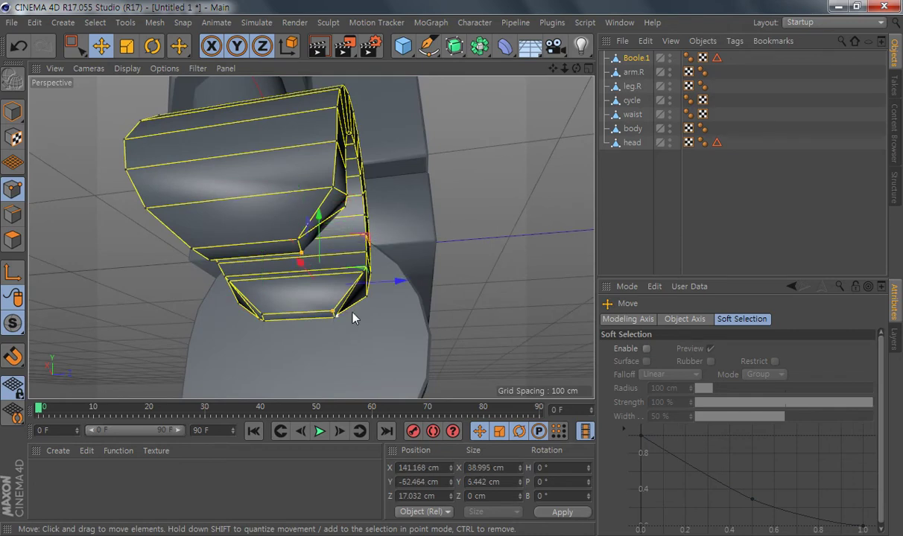
pyautogui.moveTo(401, 280); pyautogui.dragTo(395, 281)
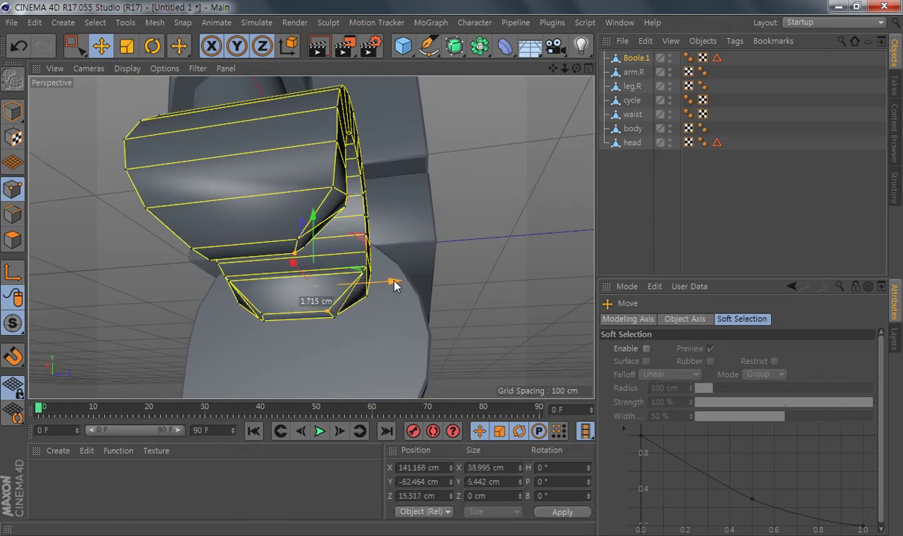
# Step: Select the points above both front-end fingertips and nudge them along Z to smooth the rim
pyautogui.click(304, 250)
pyautogui.keyDown('alt'); pyautogui.moveTo(285, 225); pyautogui.dragTo(319, 231); pyautogui.keyUp('alt')
pyautogui.keyDown('alt'); pyautogui.moveTo(320, 231); pyautogui.dragTo(346, 289, button='middle'); pyautogui.keyUp('alt')
pyautogui.keyDown('alt'); pyautogui.moveTo(347, 292); pyautogui.dragTo(307, 192); pyautogui.keyUp('alt')
pyautogui.click(306, 195)
pyautogui.keyDown('shift'); pyautogui.click(313, 200); pyautogui.keyUp('shift')
pyautogui.keyDown('alt'); pyautogui.moveTo(332, 282); pyautogui.dragTo(263, 303); pyautogui.keyUp('alt')
pyautogui.keyDown('shift'); pyautogui.click(243, 298); pyautogui.keyUp('shift')
pyautogui.keyDown('alt'); pyautogui.moveTo(184, 286); pyautogui.dragTo(325, 303); pyautogui.keyUp('alt')
pyautogui.moveTo(401, 308); pyautogui.dragTo(407, 311)
pyautogui.click(458, 345)
# Step: Nudge the rear-end points at the hand's mid-height along Z, the inner pair to about -29.1 cm and the outer pair slightly inward
pyautogui.keyDown('alt'); pyautogui.moveTo(445, 310); pyautogui.dragTo(395, 299, button='right'); pyautogui.keyUp('alt')
pyautogui.keyDown('alt'); pyautogui.moveTo(389, 284); pyautogui.dragTo(402, 312); pyautogui.keyUp('alt')
pyautogui.keyDown('alt'); pyautogui.moveTo(425, 317); pyautogui.dragTo(372, 304, button='right'); pyautogui.keyUp('alt')
pyautogui.moveTo(333, 279)
pyautogui.keyDown('alt'); pyautogui.mouseDown()
pyautogui.moveTo(443, 250)
pyautogui.moveTo(409, 175)
pyautogui.moveTo(361, 205)
pyautogui.moveTo(360, 287)
pyautogui.moveTo(347, 303)
pyautogui.moveTo(319, 271)
pyautogui.mouseUp(); pyautogui.keyUp('alt')
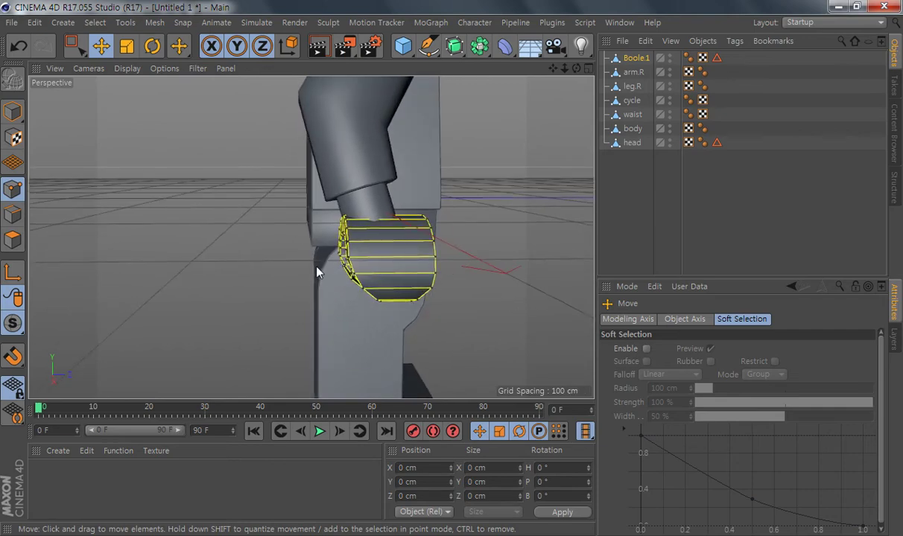
pyautogui.keyDown('alt'); pyautogui.moveTo(319, 271); pyautogui.dragTo(371, 288, button='right'); pyautogui.keyUp('alt')
pyautogui.click(367, 251)
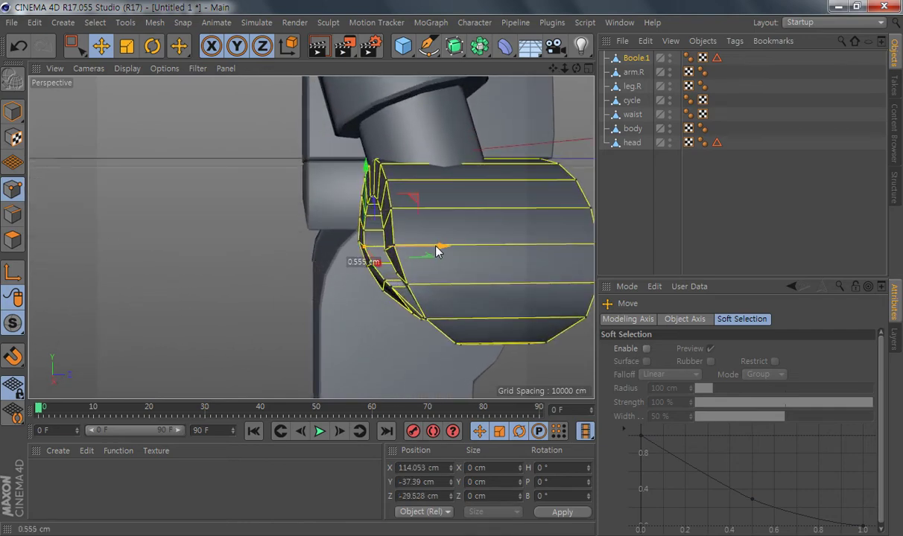
pyautogui.moveTo(437, 257)
pyautogui.mouseDown()
pyautogui.moveTo(423, 264)
pyautogui.moveTo(450, 252)
pyautogui.mouseUp()
pyautogui.keyDown('shift'); pyautogui.click(386, 254); pyautogui.keyUp('shift')
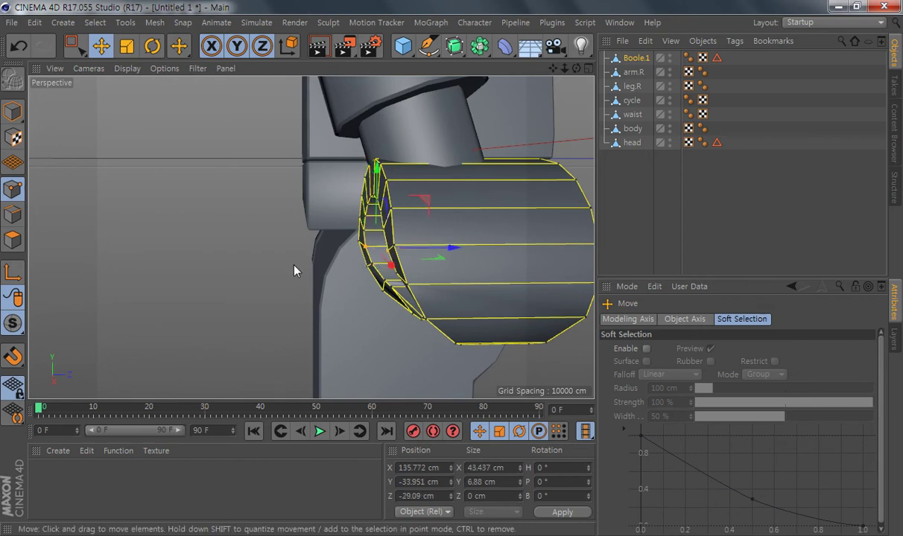
pyautogui.click(374, 251)
pyautogui.keyDown('shift'); pyautogui.click(357, 250); pyautogui.keyUp('shift')
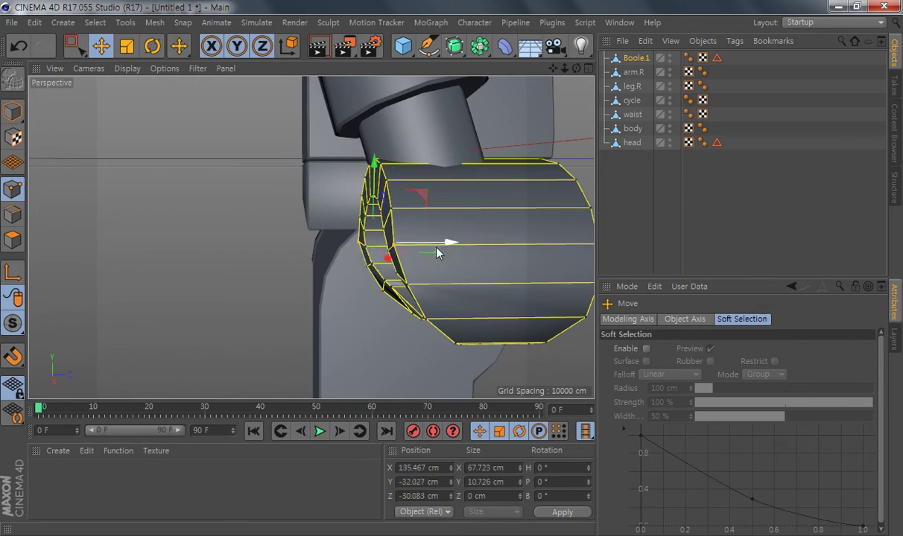
pyautogui.moveTo(447, 246); pyautogui.dragTo(451, 246)
# Step: Clear the point selection and add a Bevel deformer to the scene
pyautogui.click(360, 278)
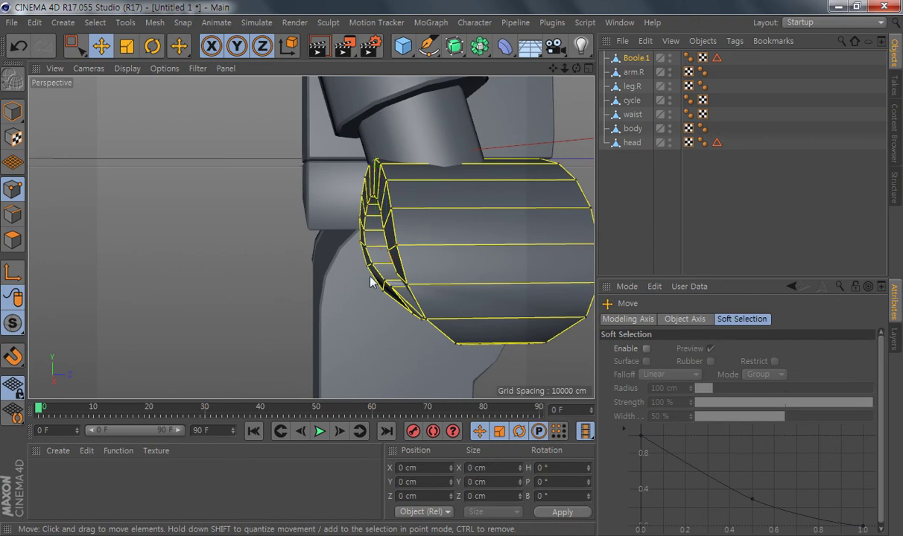
pyautogui.scroll(-5, 364, 276)
pyautogui.keyDown('alt'); pyautogui.moveTo(436, 295); pyautogui.dragTo(354, 288); pyautogui.keyUp('alt')
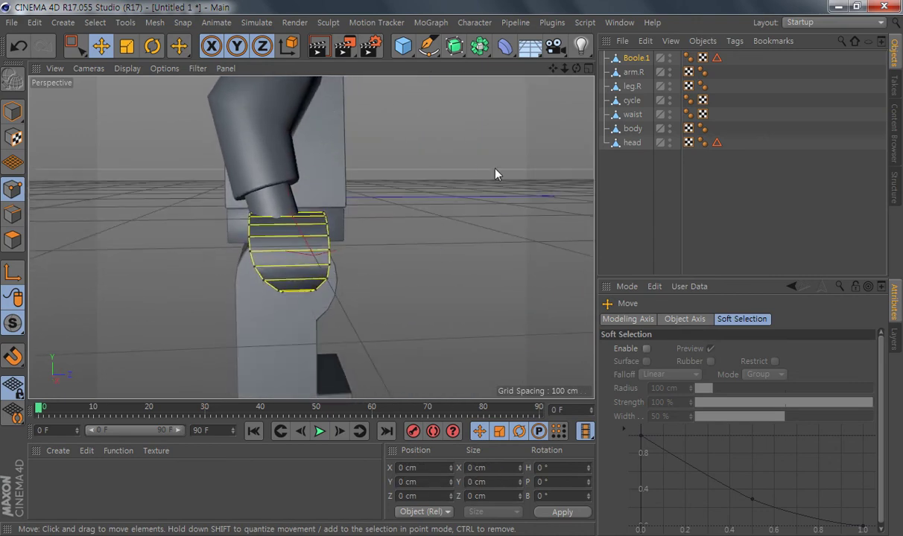
pyautogui.click(505, 53)
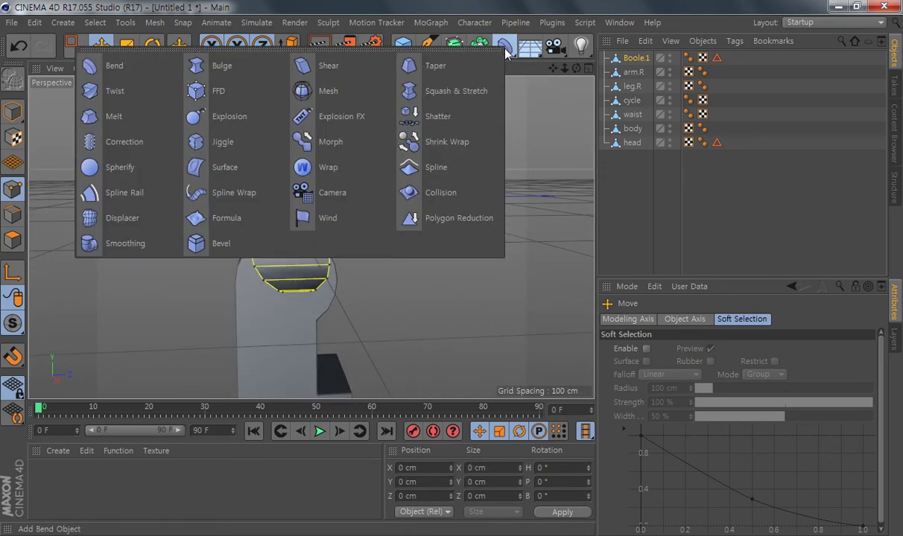
pyautogui.click(210, 246)
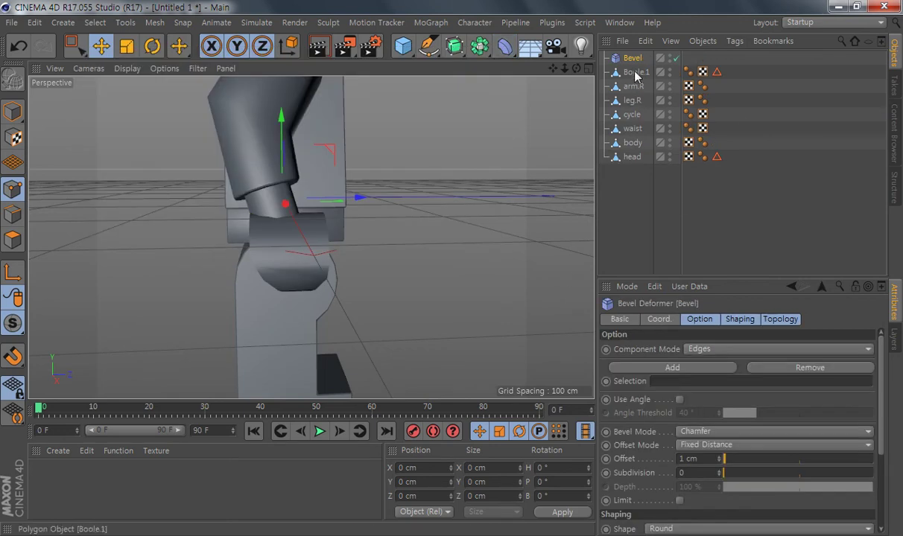
# Step: Make the Bevel deformer a child of the hand object and limit it by angle, keeping the 40° threshold
pyautogui.moveTo(641, 70); pyautogui.dragTo(642, 72)
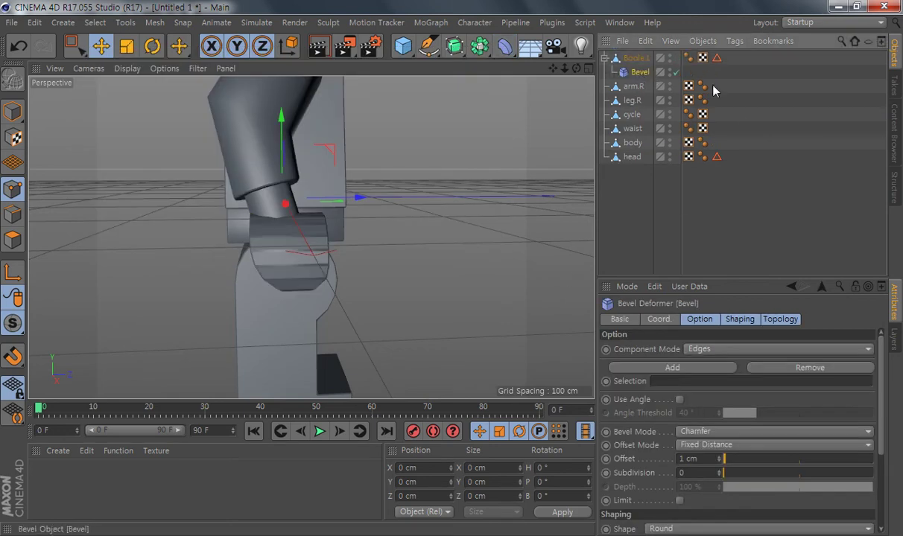
pyautogui.click(679, 399)
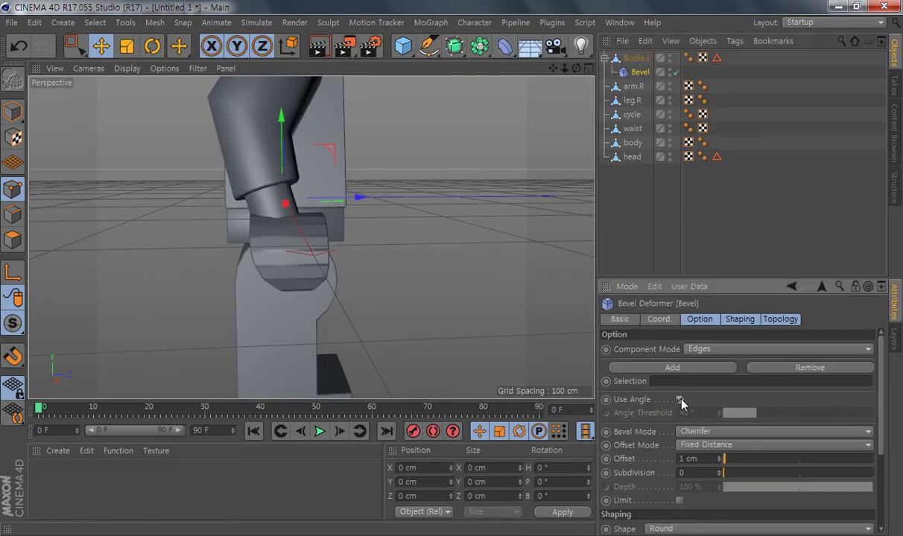
pyautogui.keyDown('alt'); pyautogui.moveTo(312, 323); pyautogui.dragTo(283, 247); pyautogui.keyUp('alt')
pyautogui.keyDown('alt'); pyautogui.moveTo(283, 242); pyautogui.dragTo(327, 258, button='right'); pyautogui.keyUp('alt')
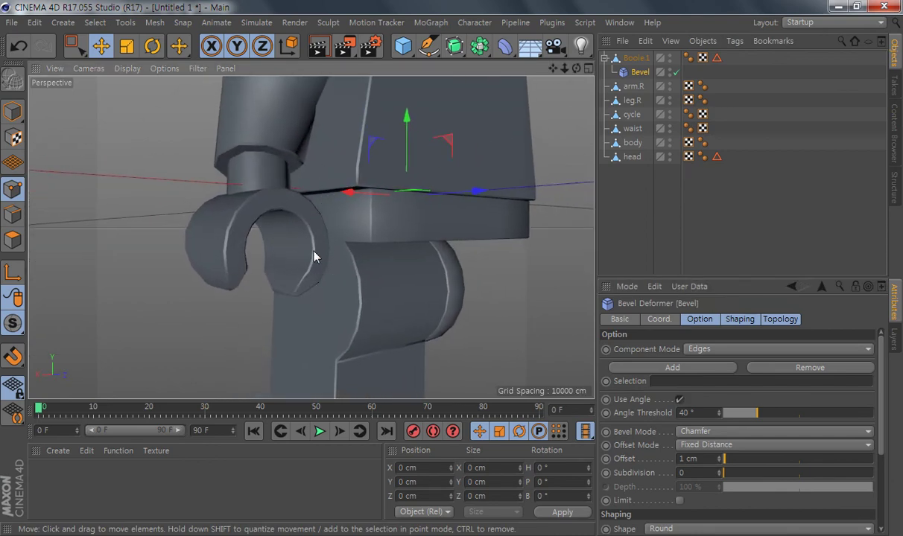
# Step: Merge the hand and its Bevel deformer into a single polygon object, deleting the originals
pyautogui.keyDown('alt'); pyautogui.moveTo(314, 257); pyautogui.dragTo(374, 291); pyautogui.keyUp('alt')
pyautogui.keyDown('alt'); pyautogui.moveTo(321, 311); pyautogui.dragTo(365, 253); pyautogui.keyUp('alt')
pyautogui.moveTo(364, 249)
pyautogui.keyDown('alt'); pyautogui.mouseDown(button='right')
pyautogui.moveTo(284, 258)
pyautogui.moveTo(375, 254)
pyautogui.mouseUp(button='right'); pyautogui.keyUp('alt')
pyautogui.keyDown('alt'); pyautogui.moveTo(375, 254); pyautogui.dragTo(291, 284, button='middle'); pyautogui.keyUp('alt')
pyautogui.keyDown('alt'); pyautogui.moveTo(291, 285); pyautogui.dragTo(306, 284, button='right'); pyautogui.keyUp('alt')
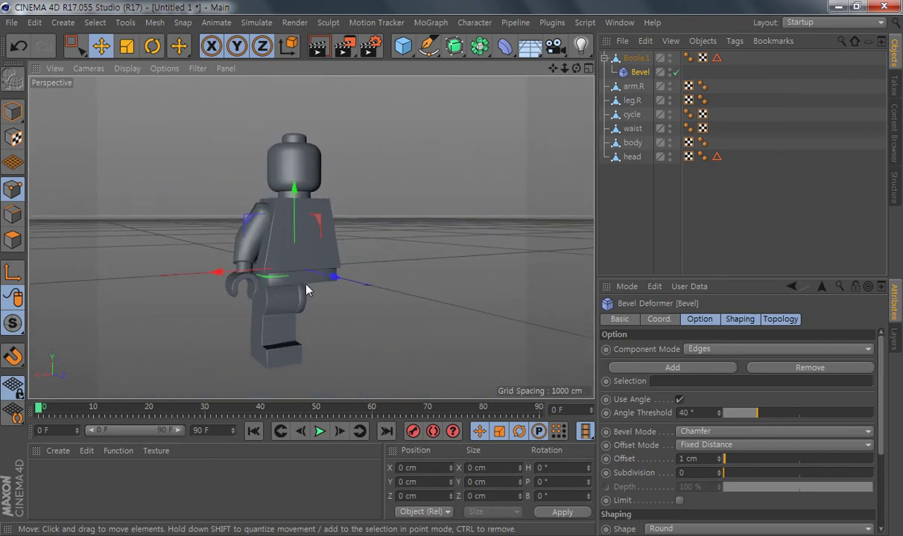
pyautogui.keyDown('alt'); pyautogui.moveTo(307, 289); pyautogui.dragTo(444, 276); pyautogui.keyUp('alt')
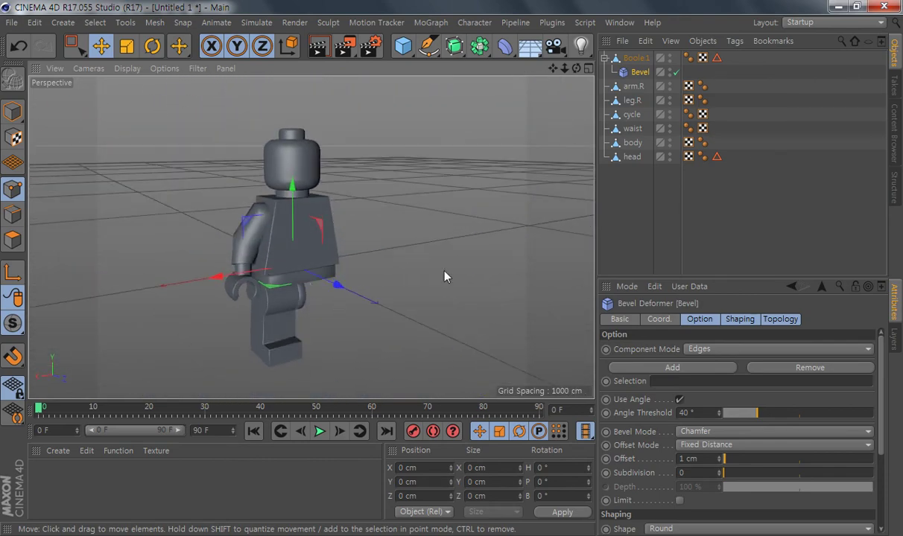
pyautogui.keyDown('ctrl'); pyautogui.click(640, 59); pyautogui.keyUp('ctrl')
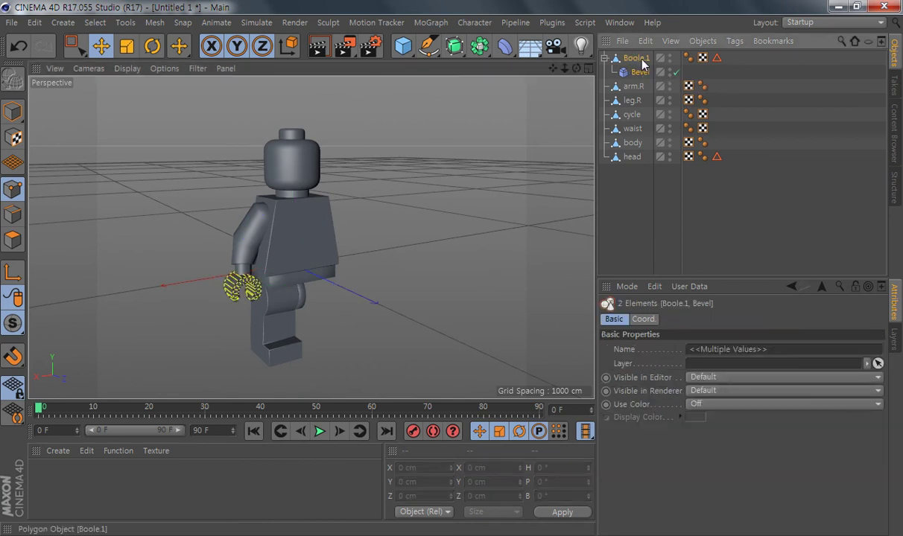
pyautogui.rightClick(642, 65)
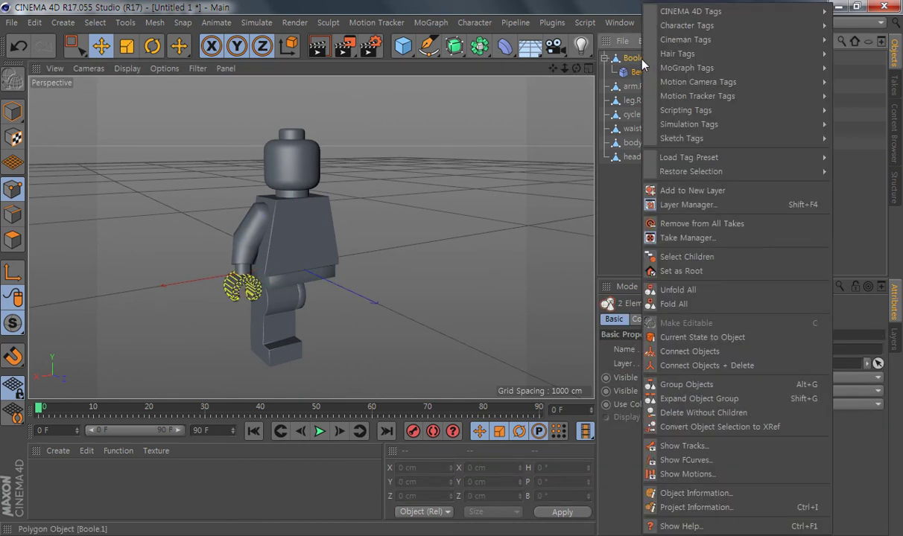
pyautogui.click(718, 366)
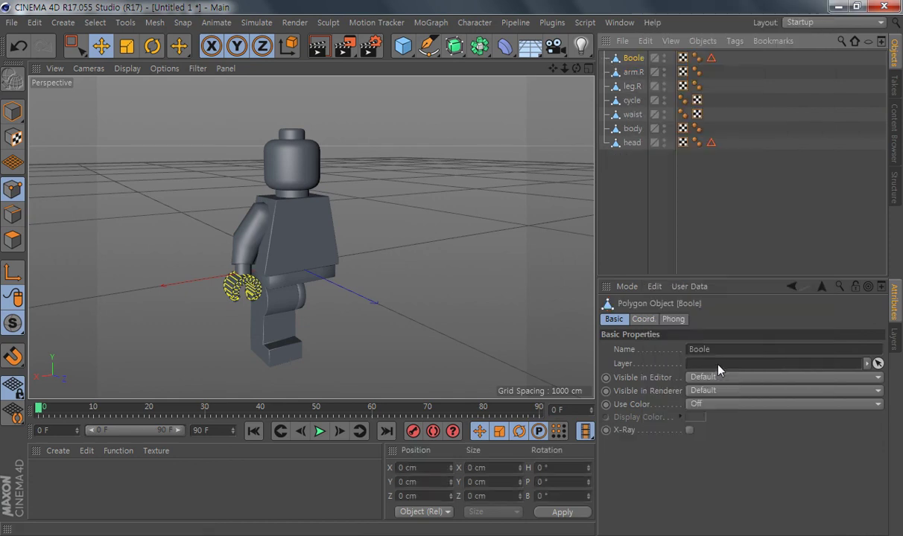
# Step: Rename the merged hand object as hand.R, and return to Model mode with nothing selected
pyautogui.doubleClick(634, 58)
pyautogui.write('ha')
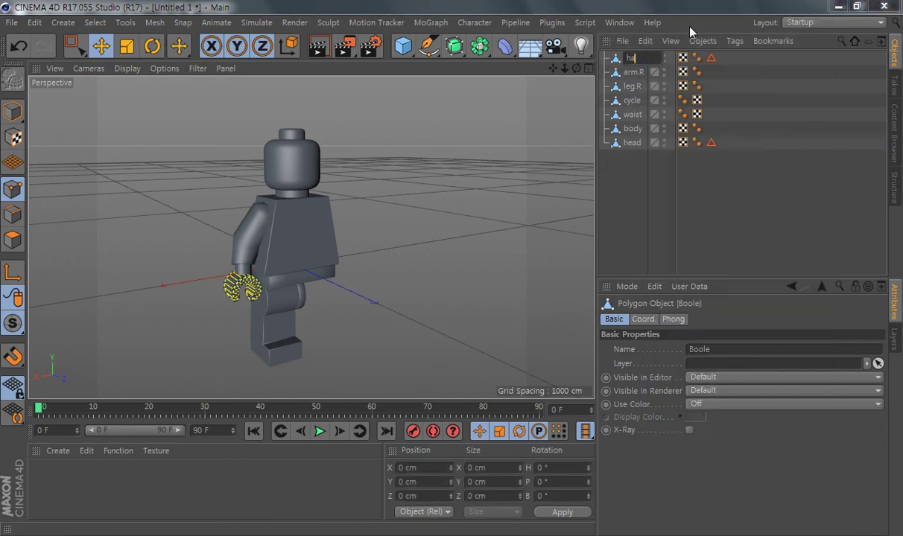
pyautogui.write('nd.R')
pyautogui.press('Return')
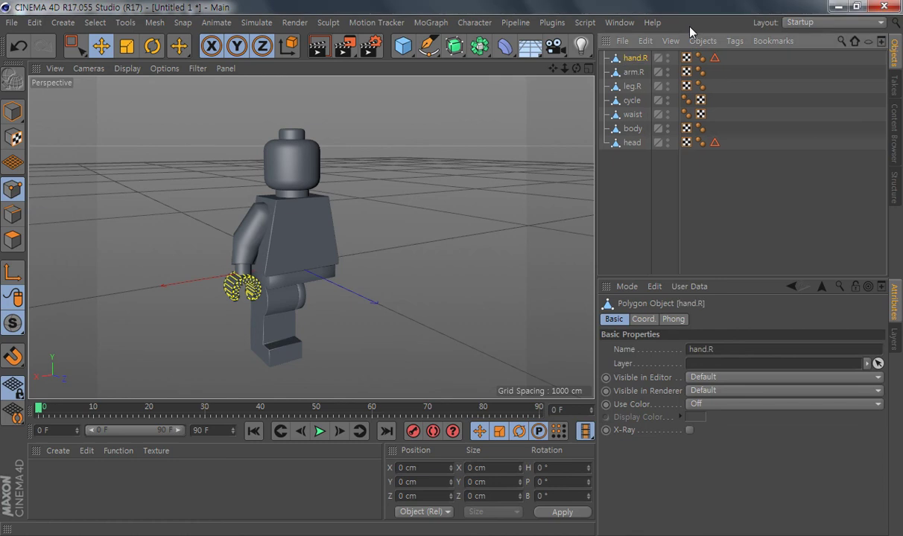
pyautogui.click(12, 111)
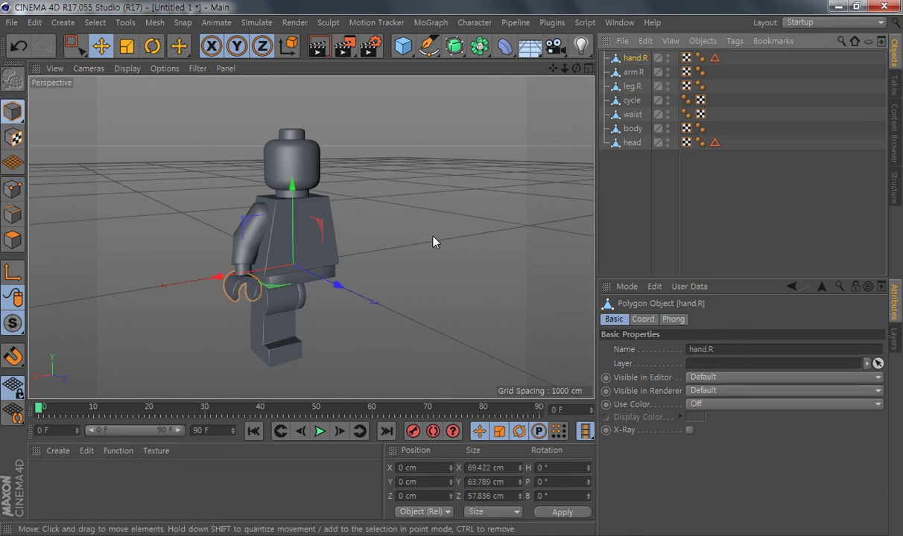
pyautogui.click(455, 300)
pyautogui.keyDown('alt'); pyautogui.moveTo(455, 300); pyautogui.dragTo(399, 302); pyautogui.keyUp('alt')
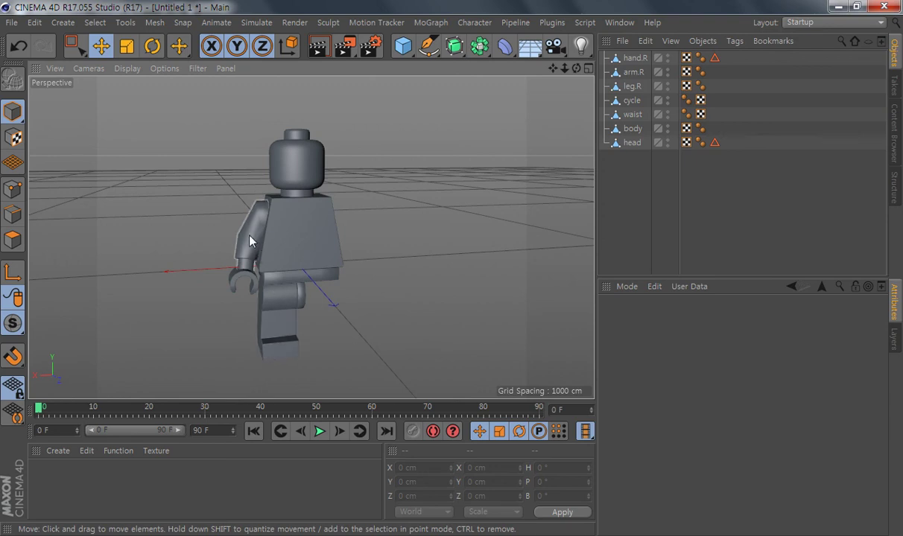
pyautogui.click(243, 279)
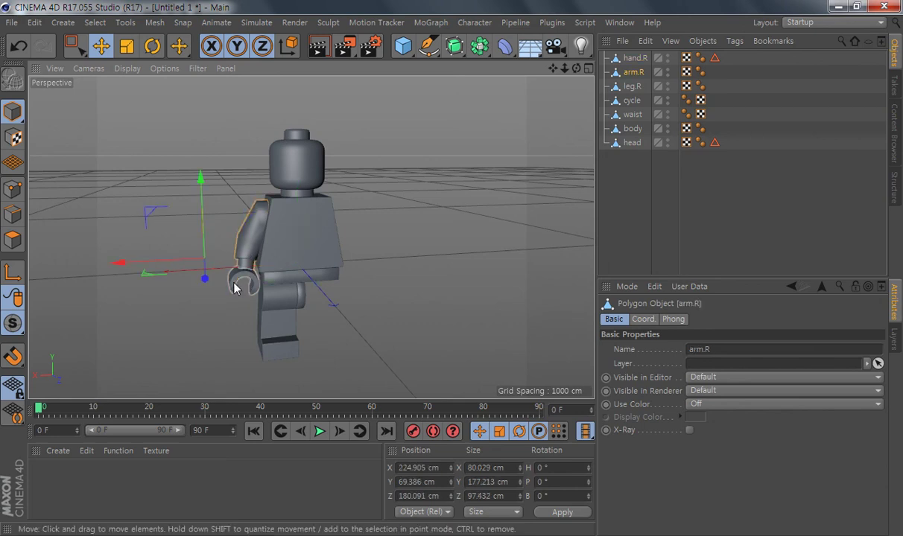
pyautogui.keyDown('shift'); pyautogui.click(249, 275); pyautogui.keyUp('shift')
pyautogui.keyDown('shift'); pyautogui.click(259, 296); pyautogui.keyUp('shift')
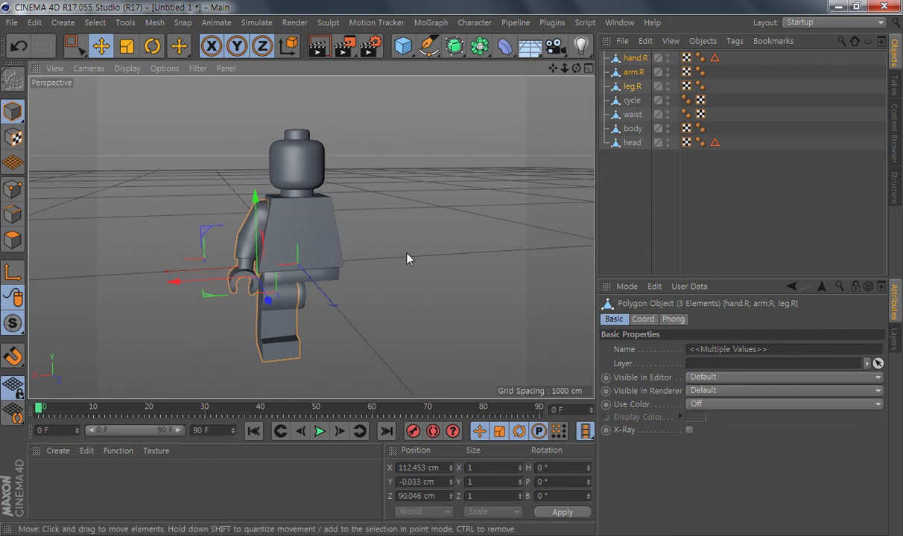
pyautogui.click(399, 293)
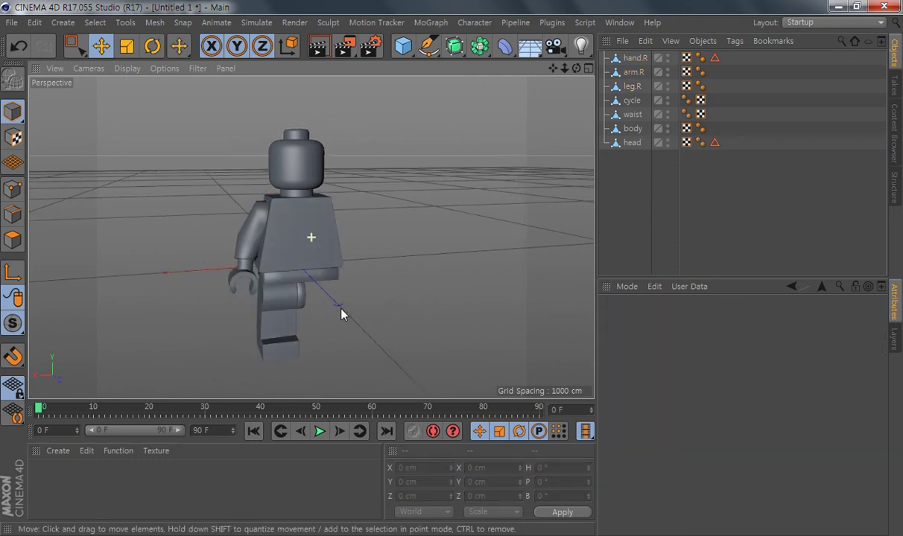
pyautogui.keyDown('alt'); pyautogui.moveTo(336, 308); pyautogui.dragTo(364, 316); pyautogui.keyUp('alt')
pyautogui.keyDown('alt'); pyautogui.moveTo(382, 247); pyautogui.dragTo(367, 241, button='middle'); pyautogui.keyUp('alt')
pyautogui.keyDown('alt'); pyautogui.moveTo(367, 246); pyautogui.dragTo(379, 279); pyautogui.keyUp('alt')
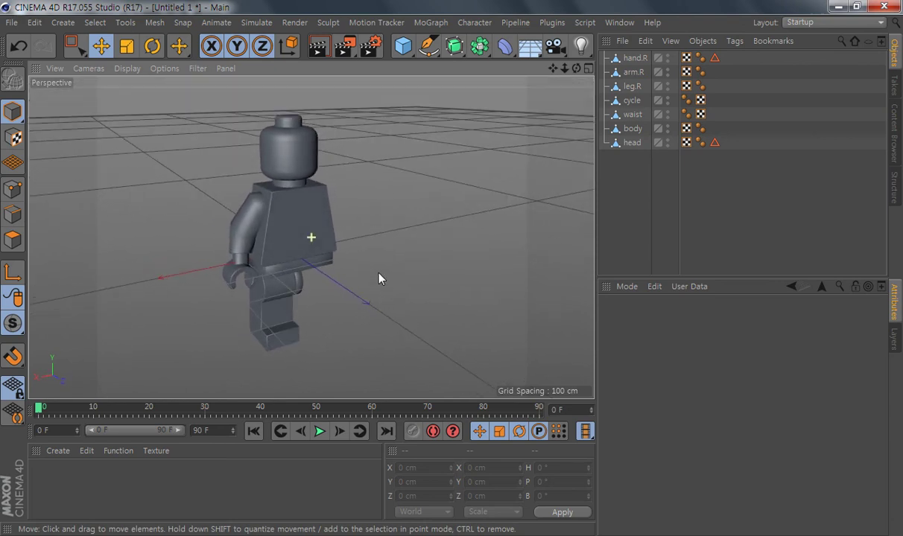